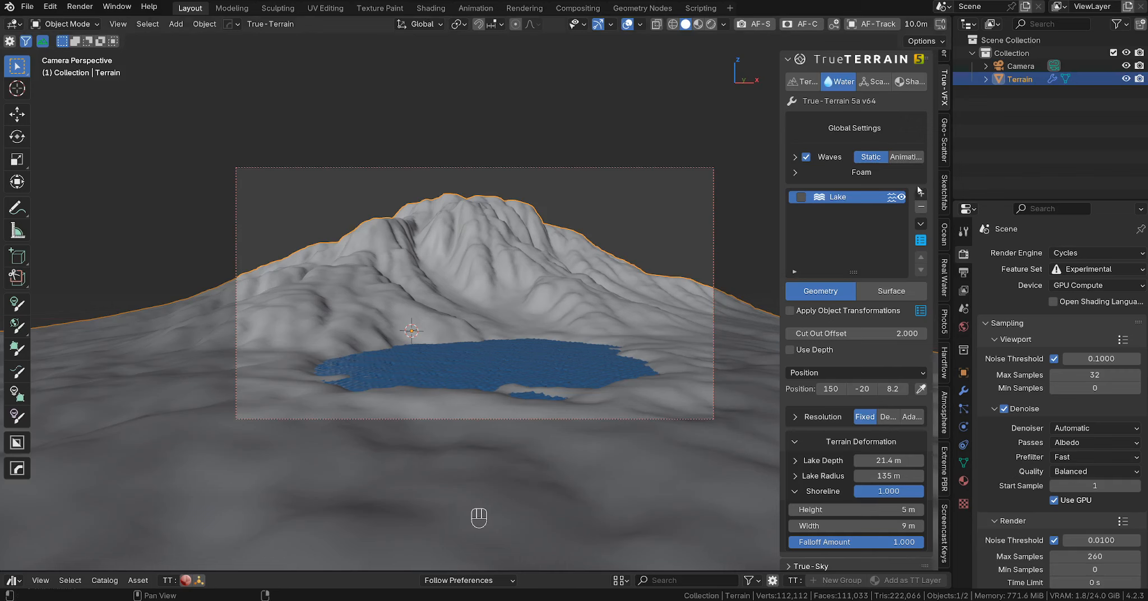
- Widen the terrain sidebar, activate the object asset library and enlarge the asset browser to show its Objects catalog
drag(780, 205, 664, 223)
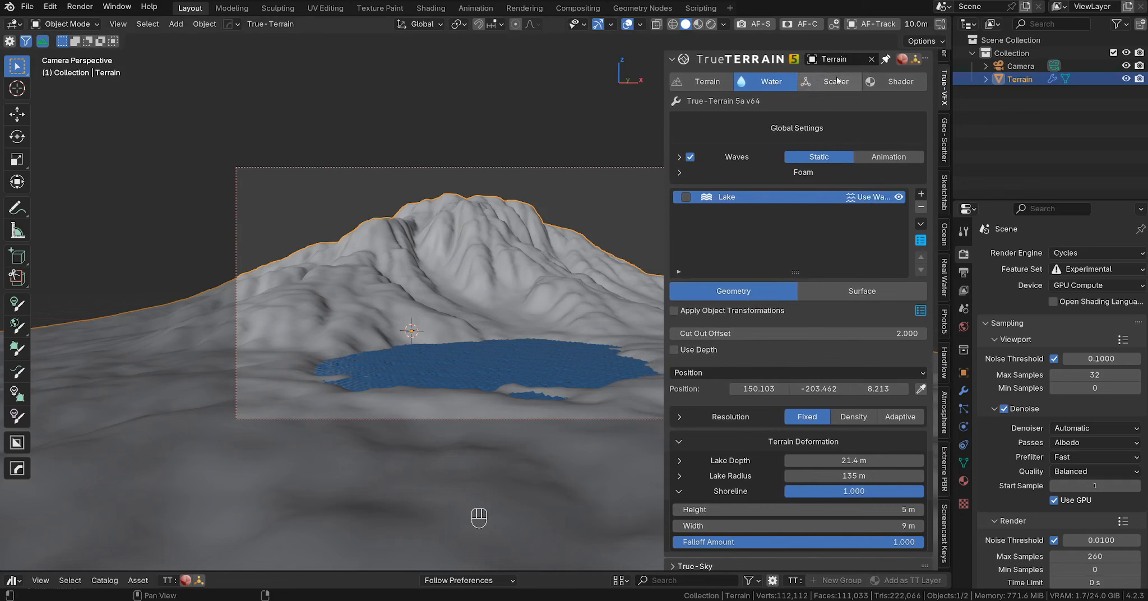
click(915, 59)
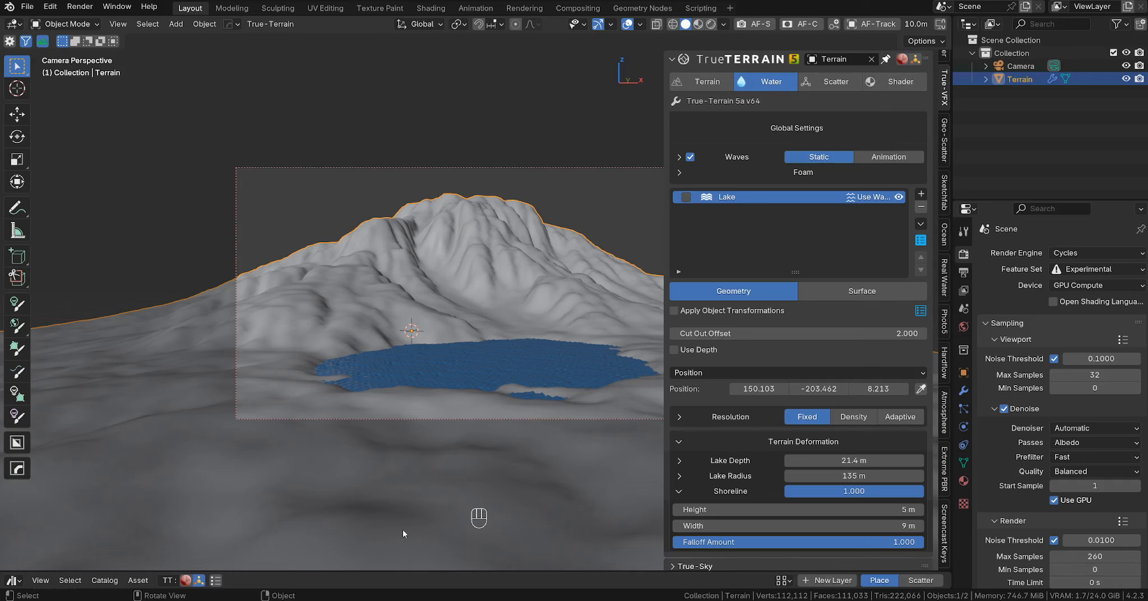
drag(378, 571, 359, 463)
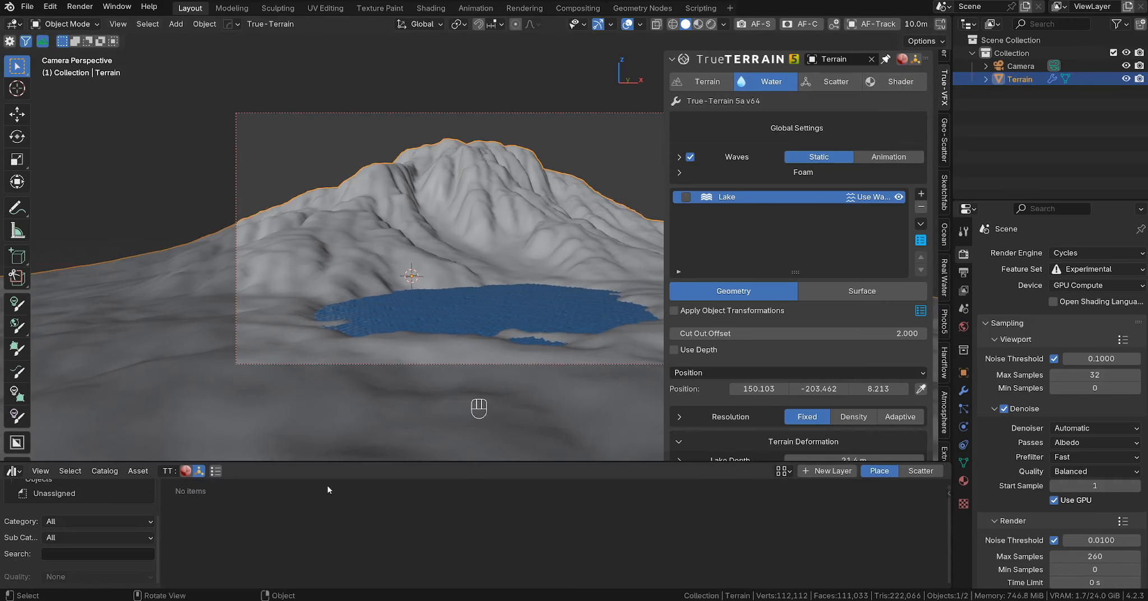
click(42, 481)
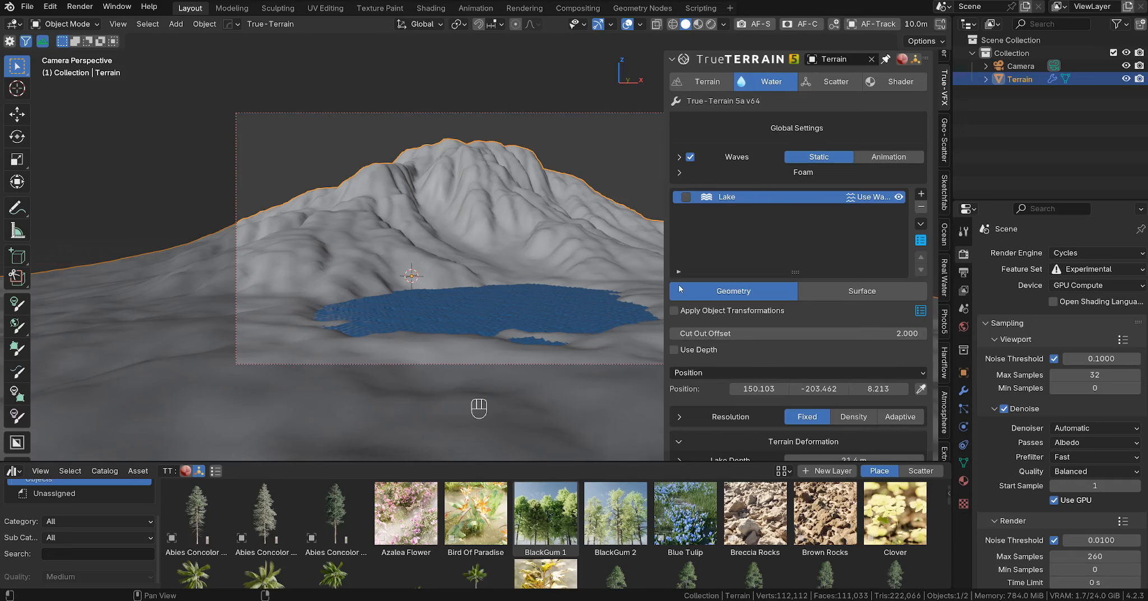
- Place Lemon Tree 001 from the object library on the terrain at the lake's near shore, then collapse the asset browser
key(n)
drag(658, 461, 661, 383)
scroll(663, 474, down, 10)
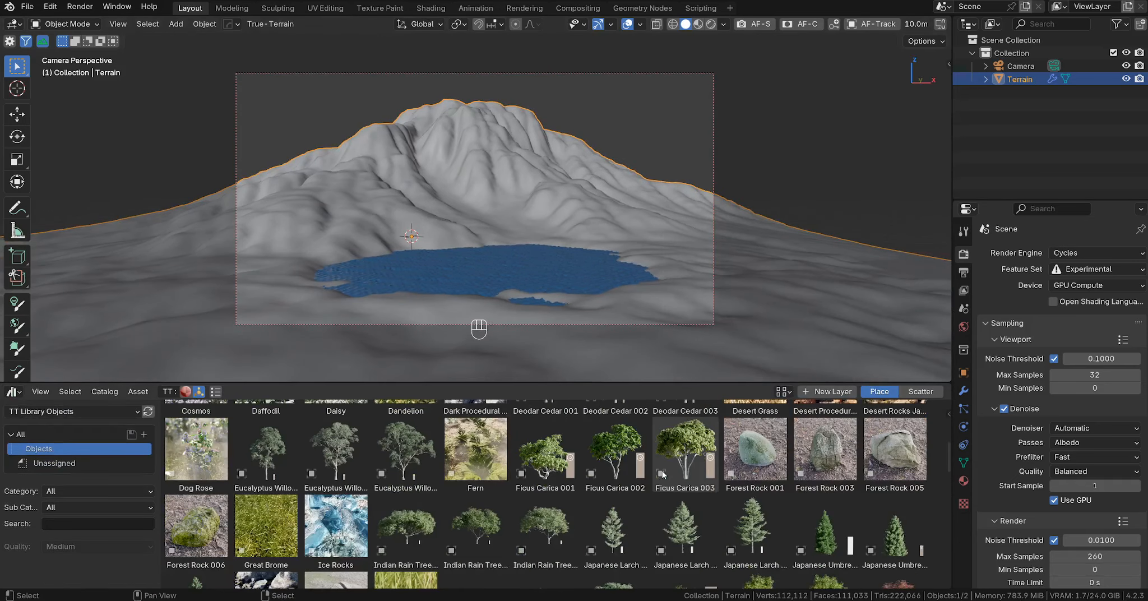
click(687, 483)
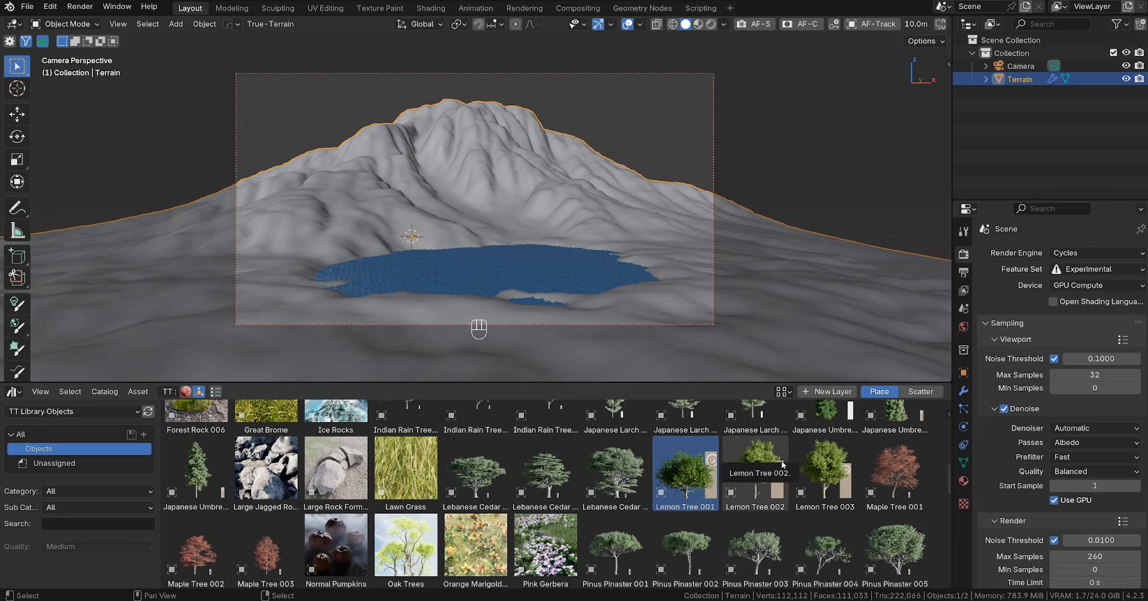
drag(686, 479, 478, 307)
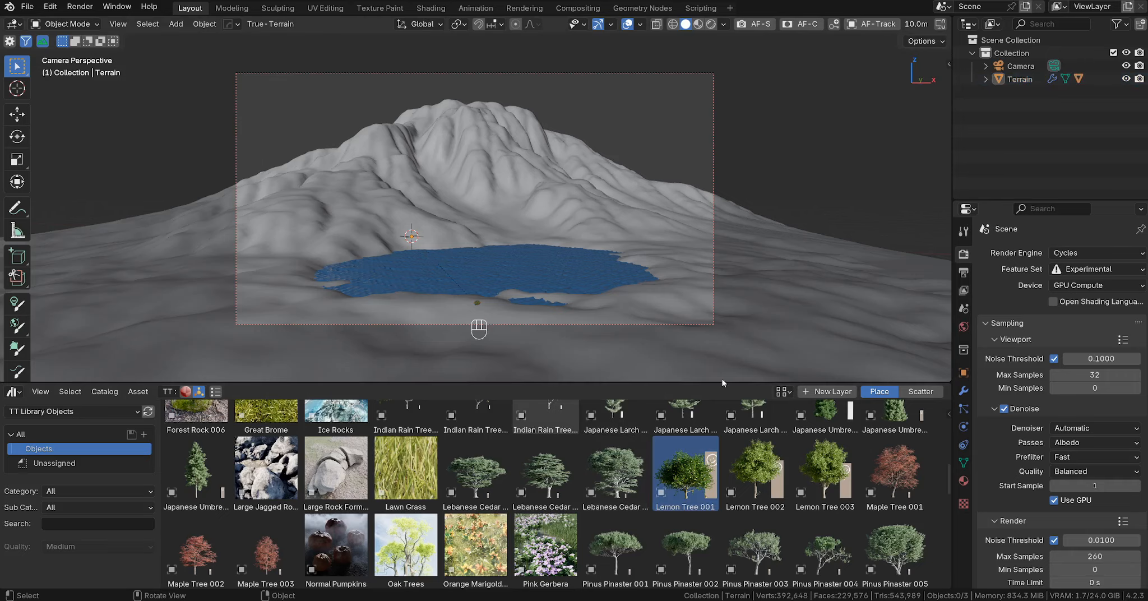
drag(718, 381, 717, 577)
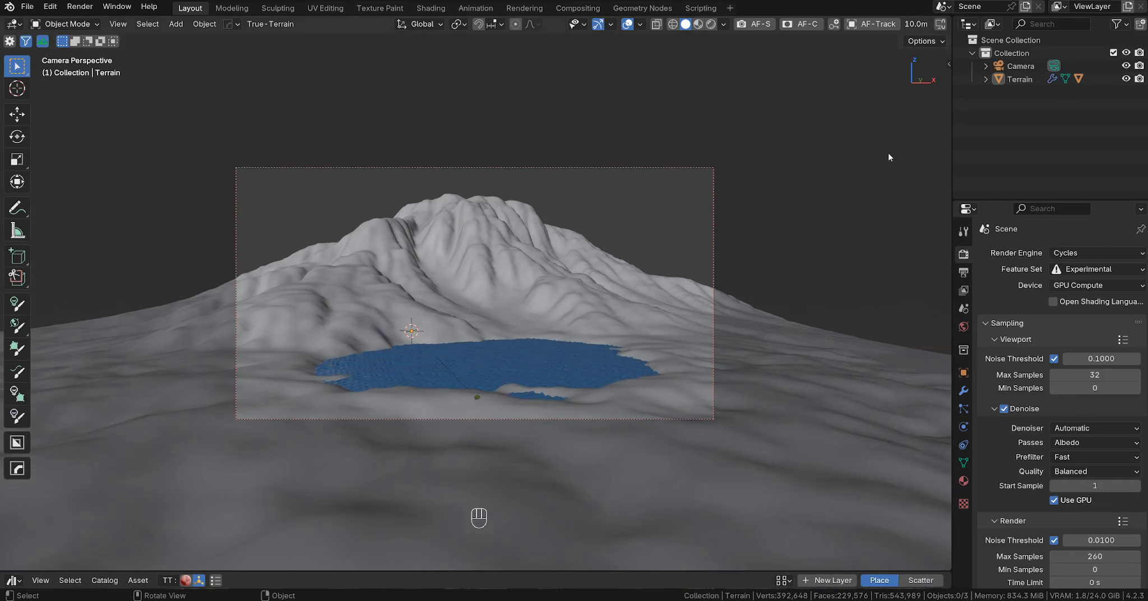
- Lock the camera to the view, bring it lower and closer to the lake and lemon tree, and unlock it
click(940, 23)
mouse_move(632, 354)
ctrl+middle_down()
mouse_move(633, 374)
mouse_move(623, 350)
mouse_move(621, 366)
mouse_move(638, 360)
ctrl+middle_up()
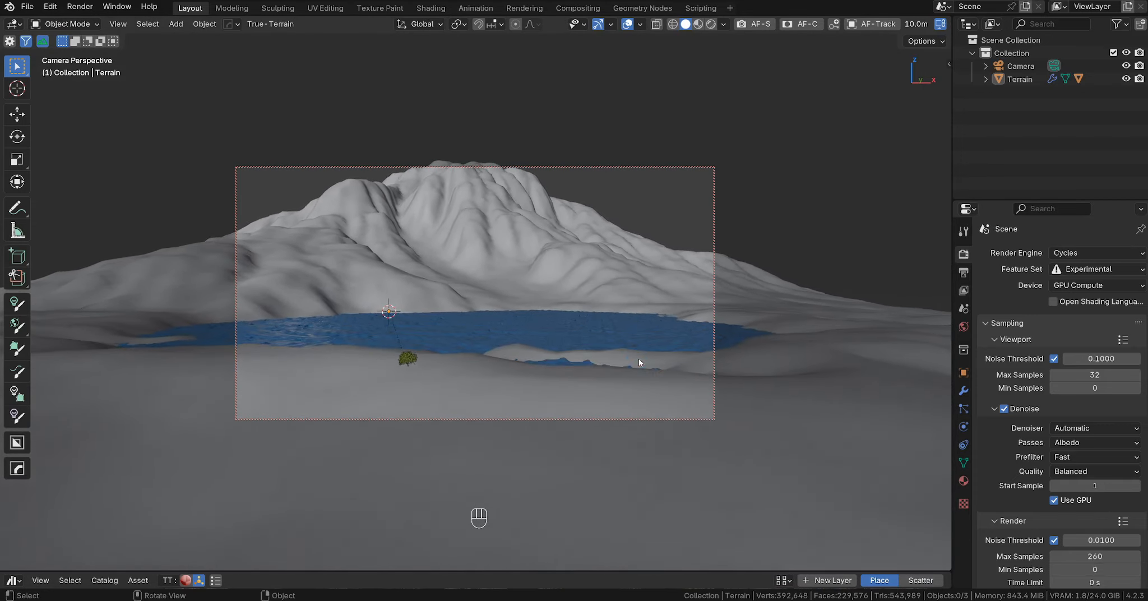
mouse_move(640, 323)
shift+middle_down()
mouse_move(643, 335)
mouse_move(645, 323)
shift+middle_up()
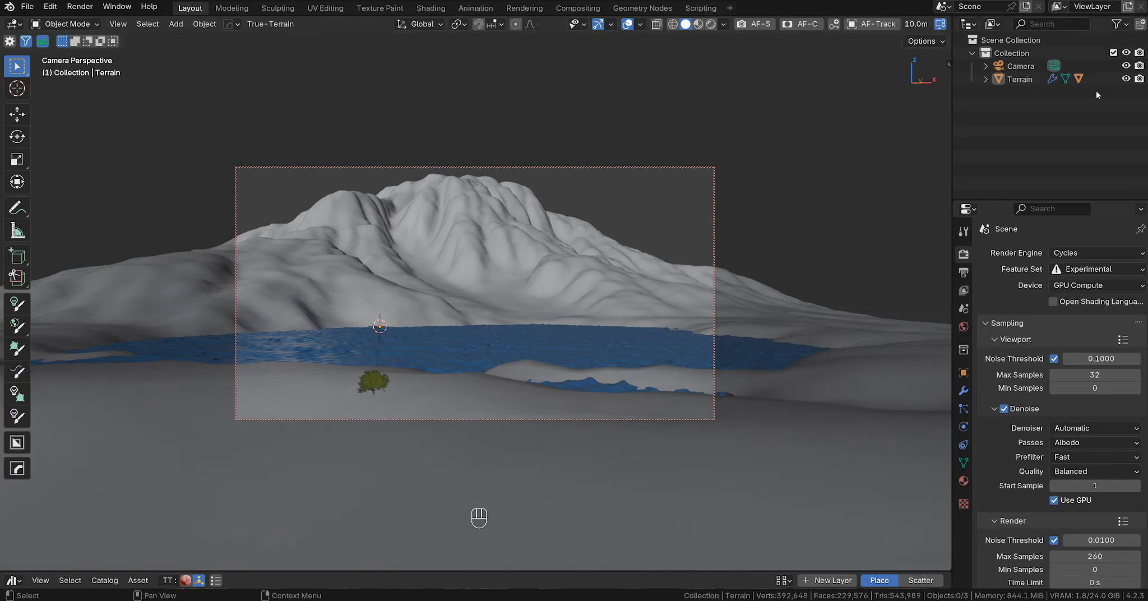
click(940, 24)
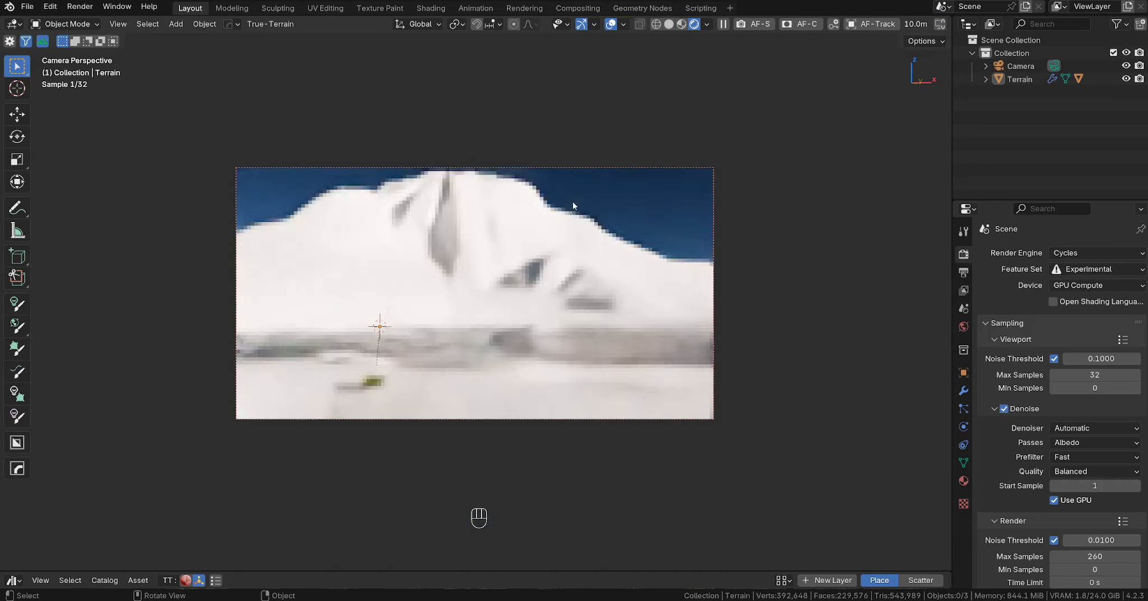
- Display the scene in rendered shading and create a terrain material with the Default multi-layer and root layer presets
click(711, 23)
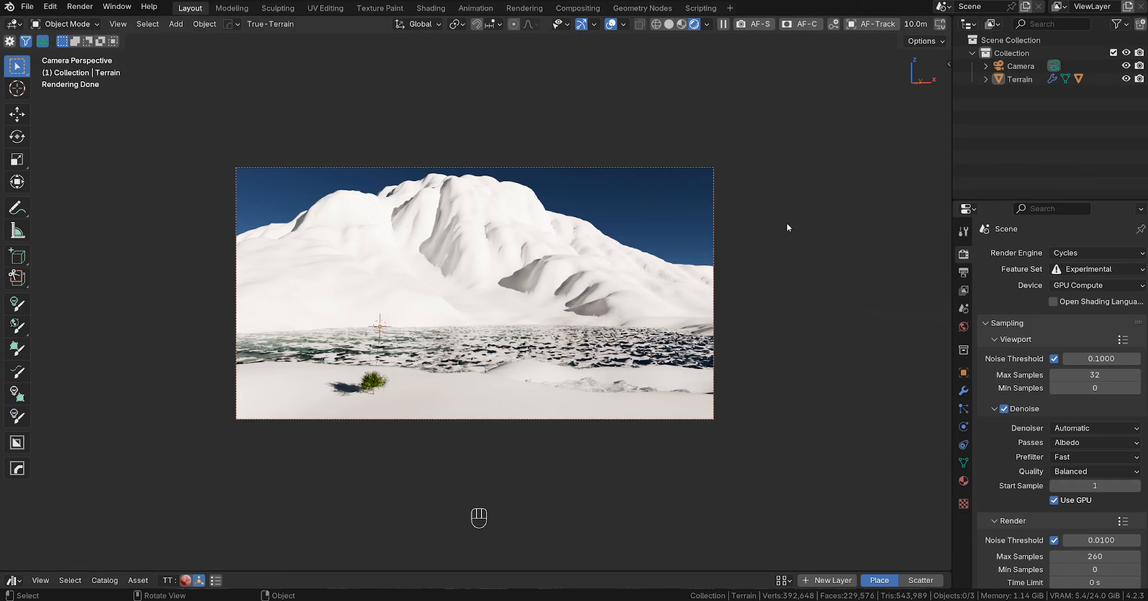
key(n)
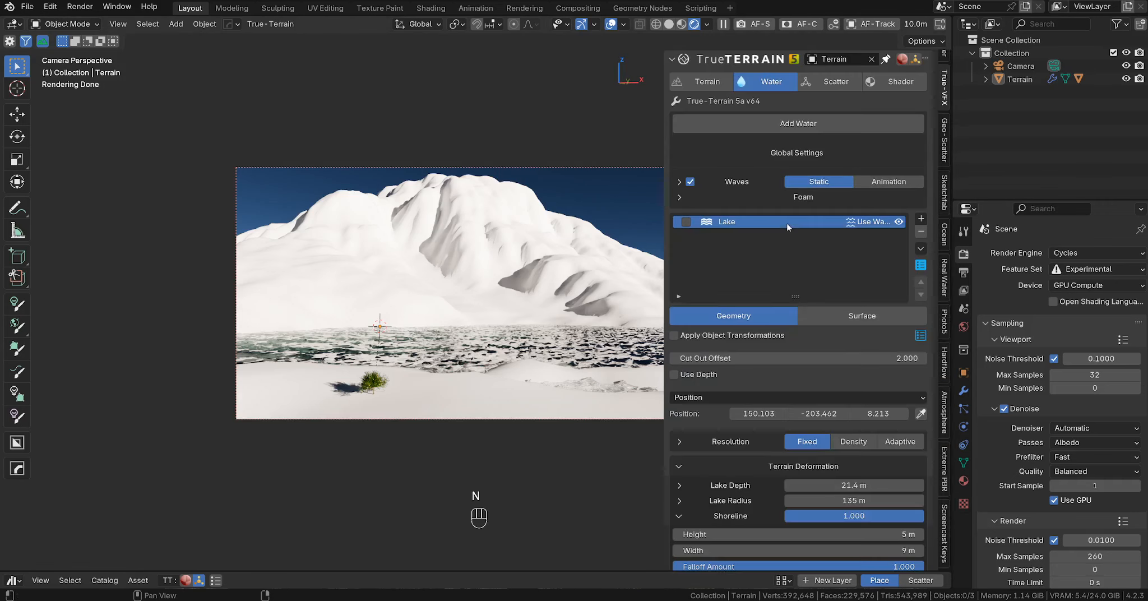
click(901, 81)
click(750, 122)
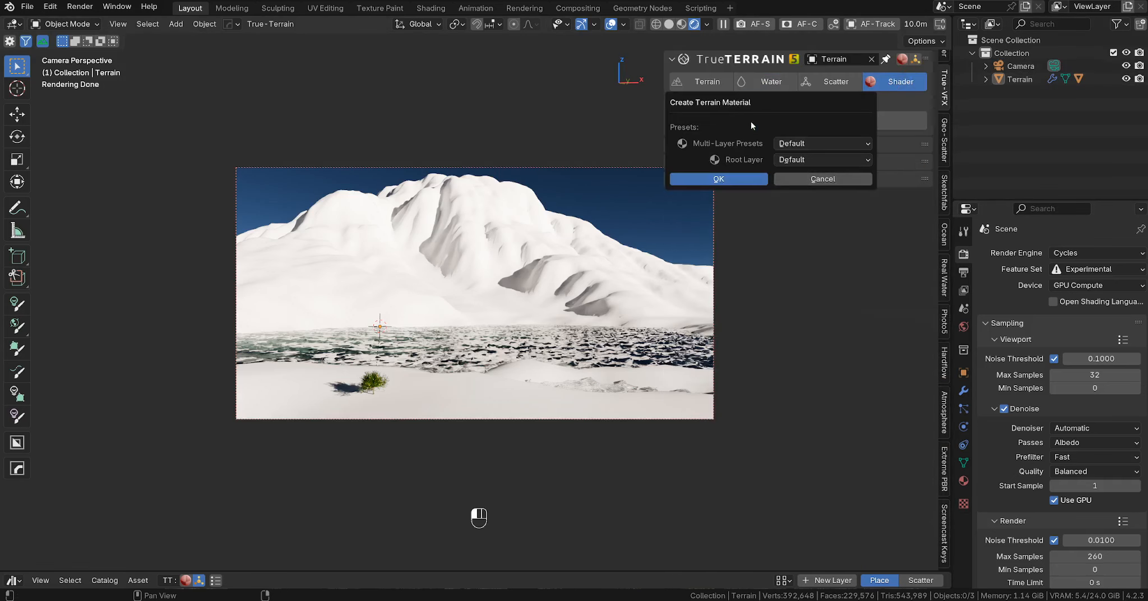
click(720, 179)
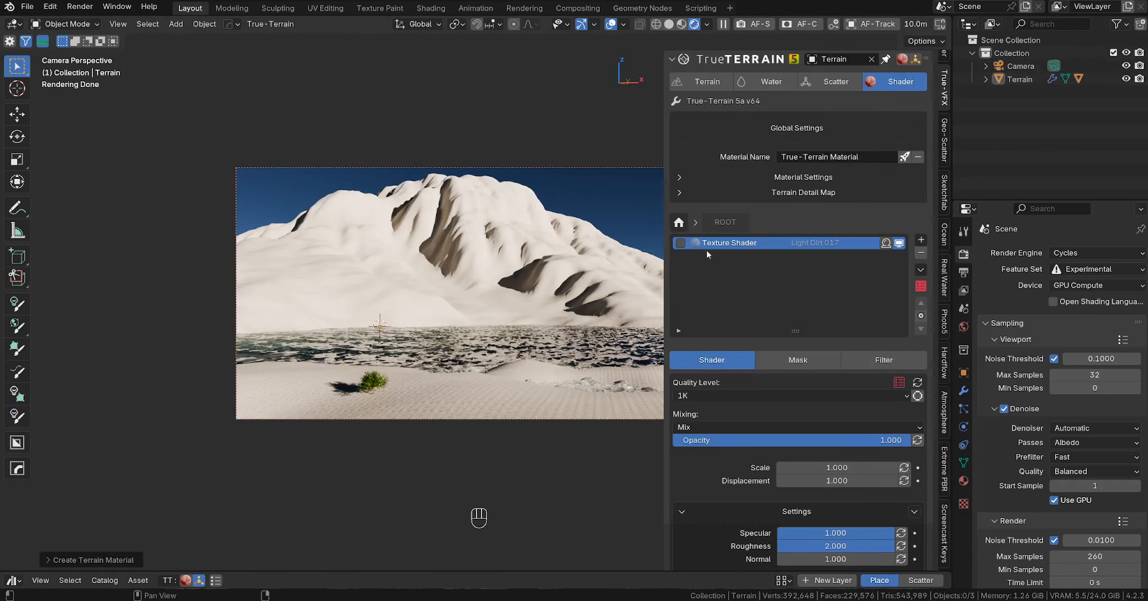
- Browse the full texture collection available for the terrain material's base texture layer
click(695, 244)
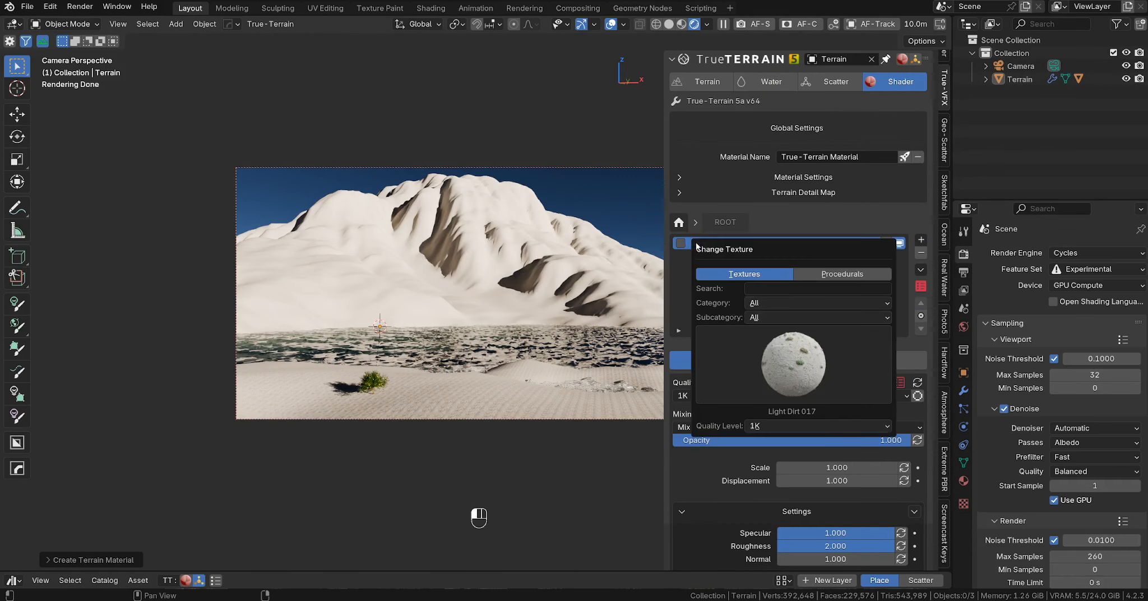
click(791, 365)
scroll(790, 224, up, 10)
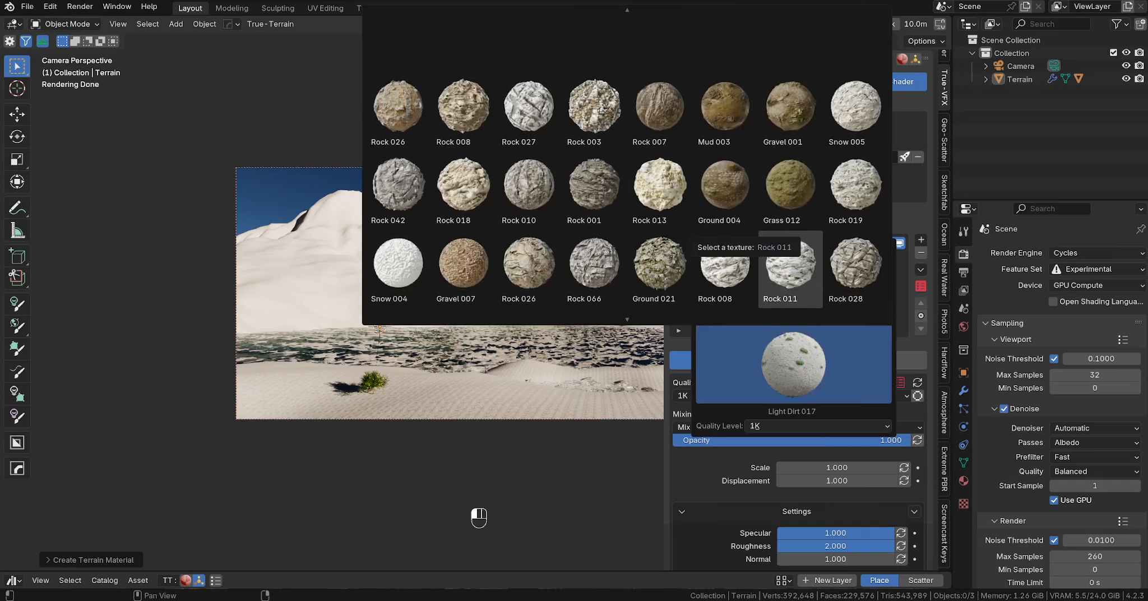
scroll(627, 165, up, 20)
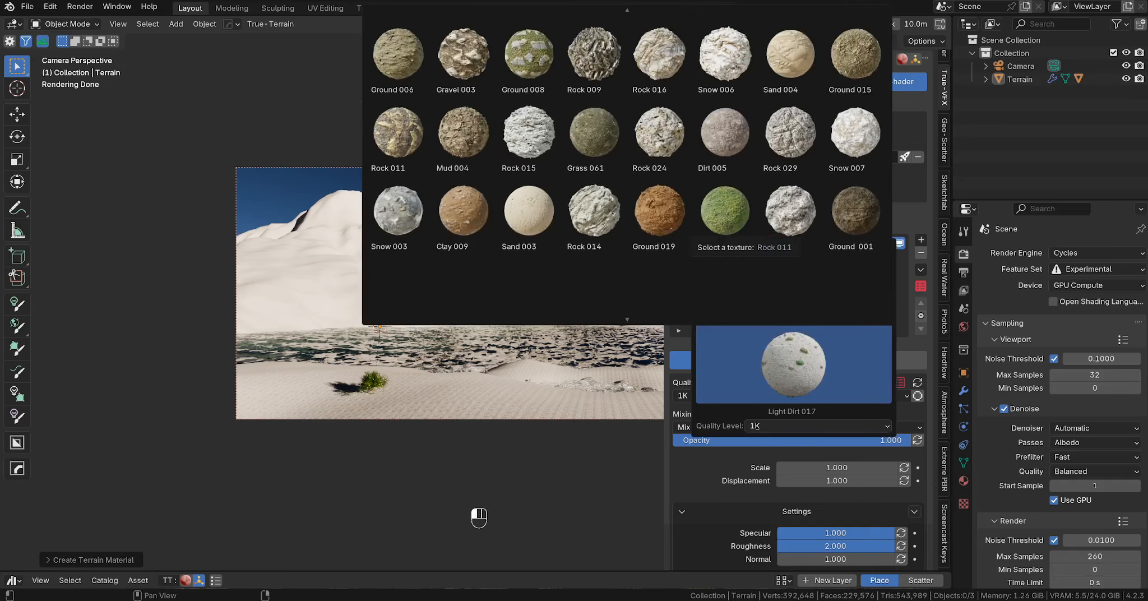
scroll(626, 164, up, 20)
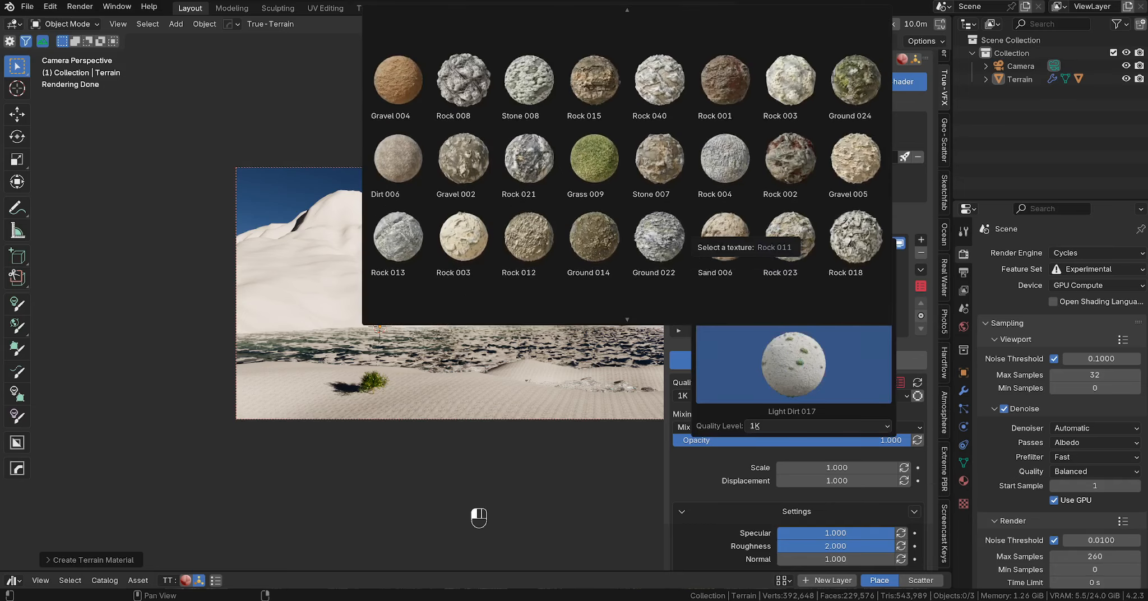
scroll(627, 165, up, 20)
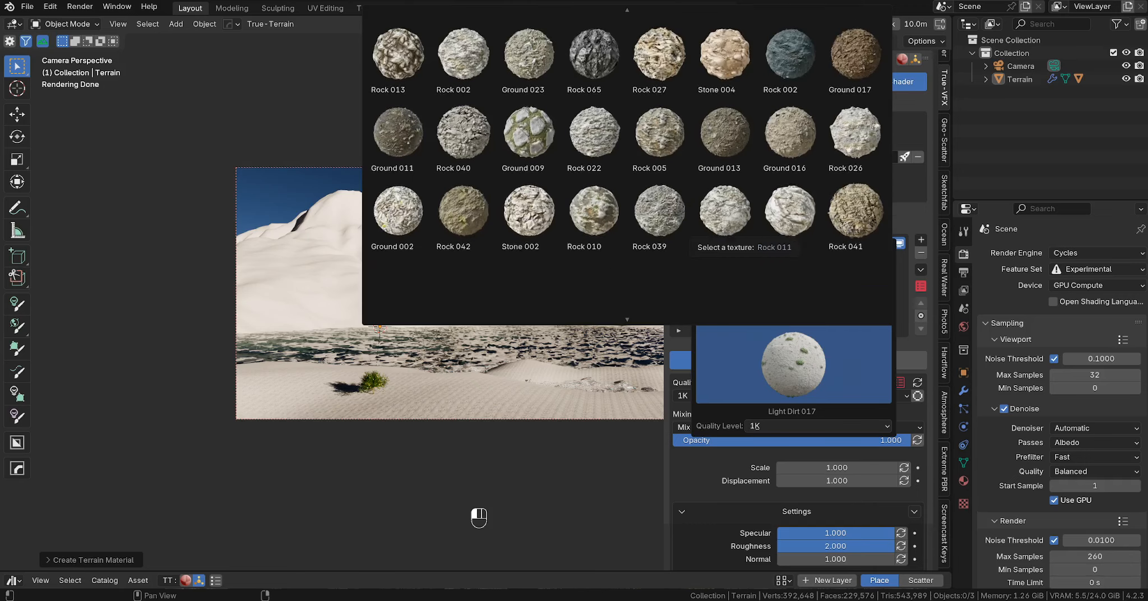
click(958, 105)
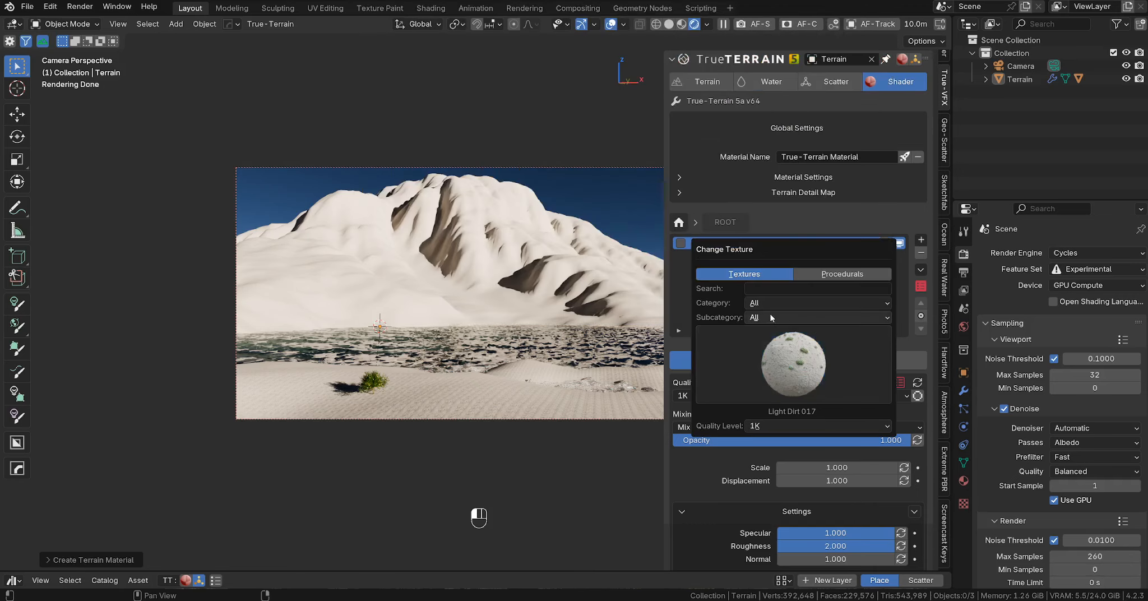
- Replace the base layer's texture with Brown Pebbles 002 from the Packs category, subcategory TT5 Mat Pack1, at 4K quality
click(760, 301)
click(775, 360)
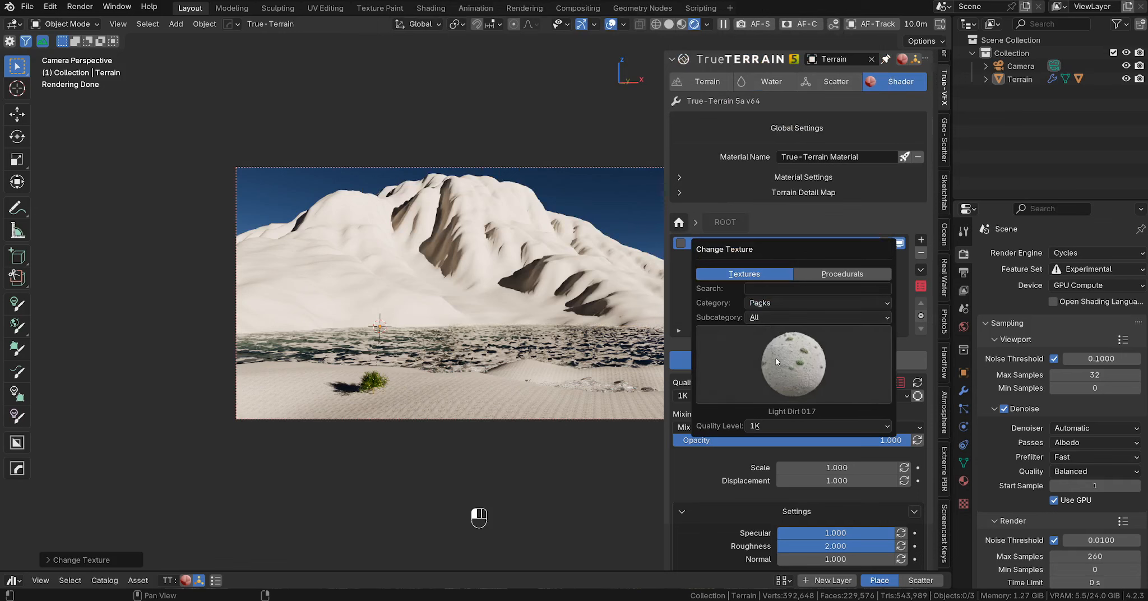
click(764, 317)
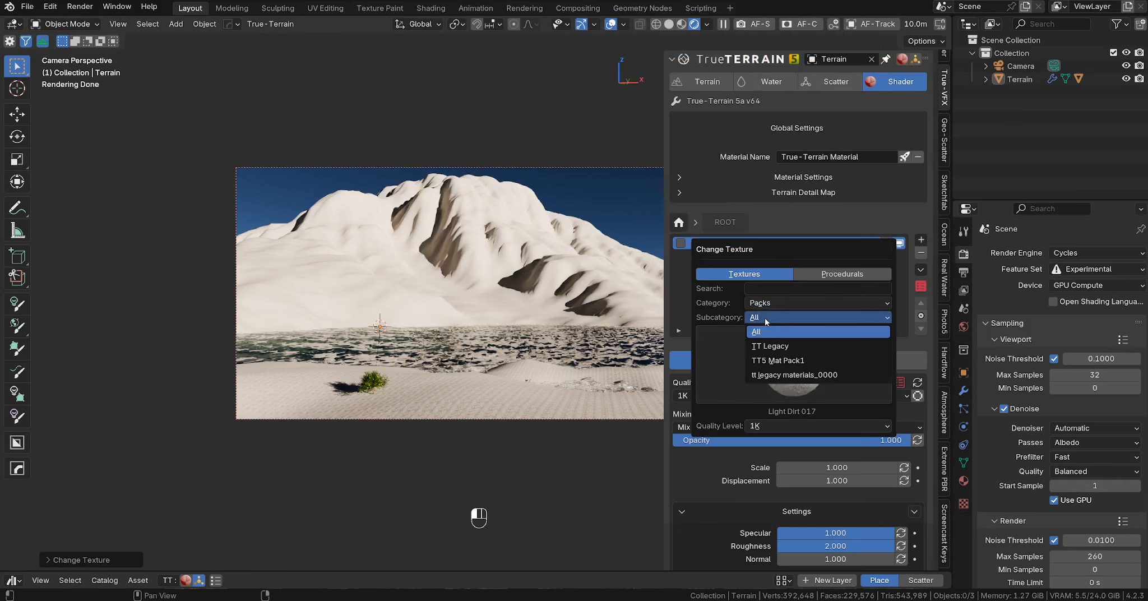
click(775, 352)
click(808, 365)
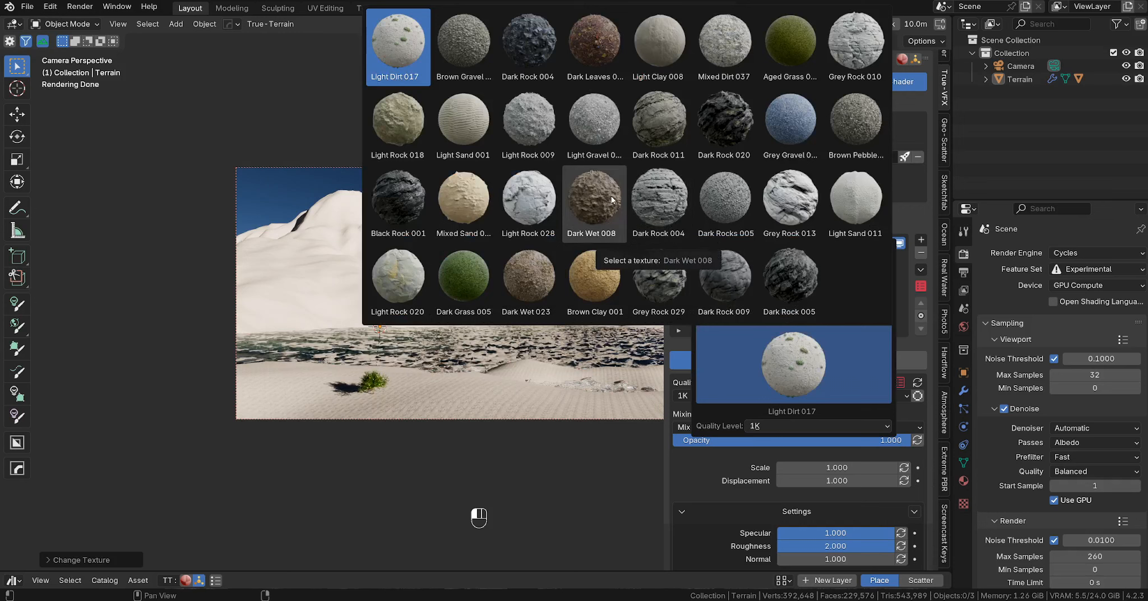
click(859, 120)
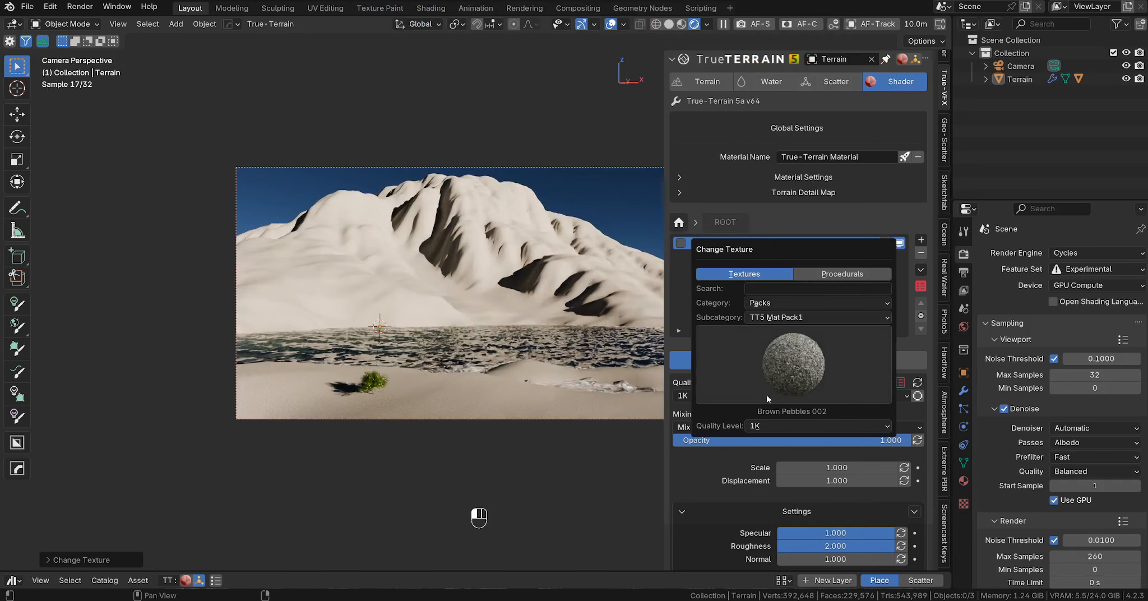
click(775, 426)
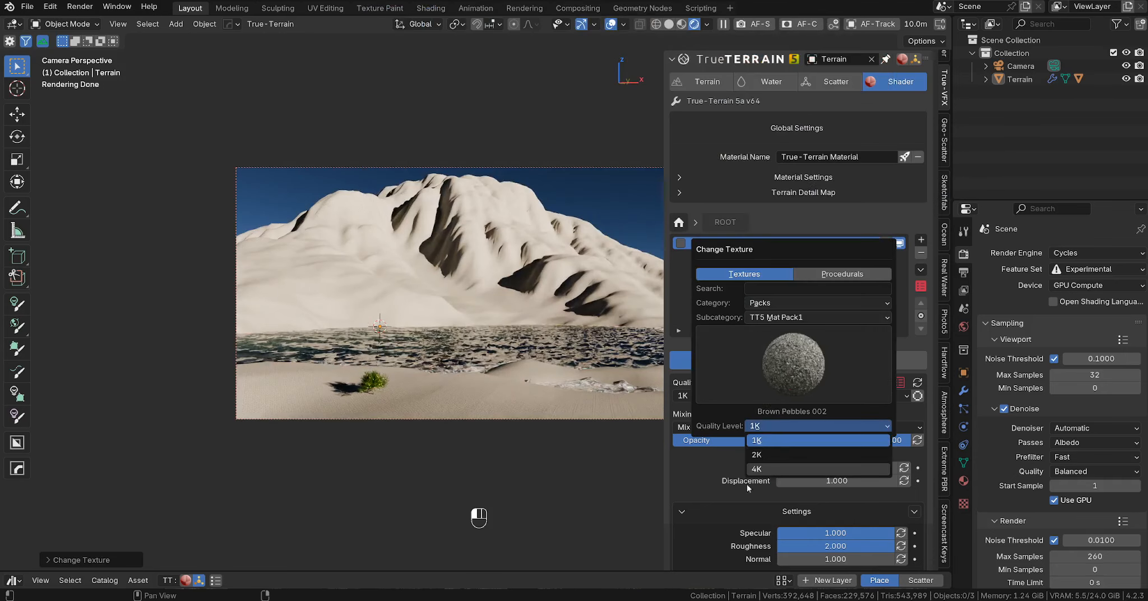
click(757, 469)
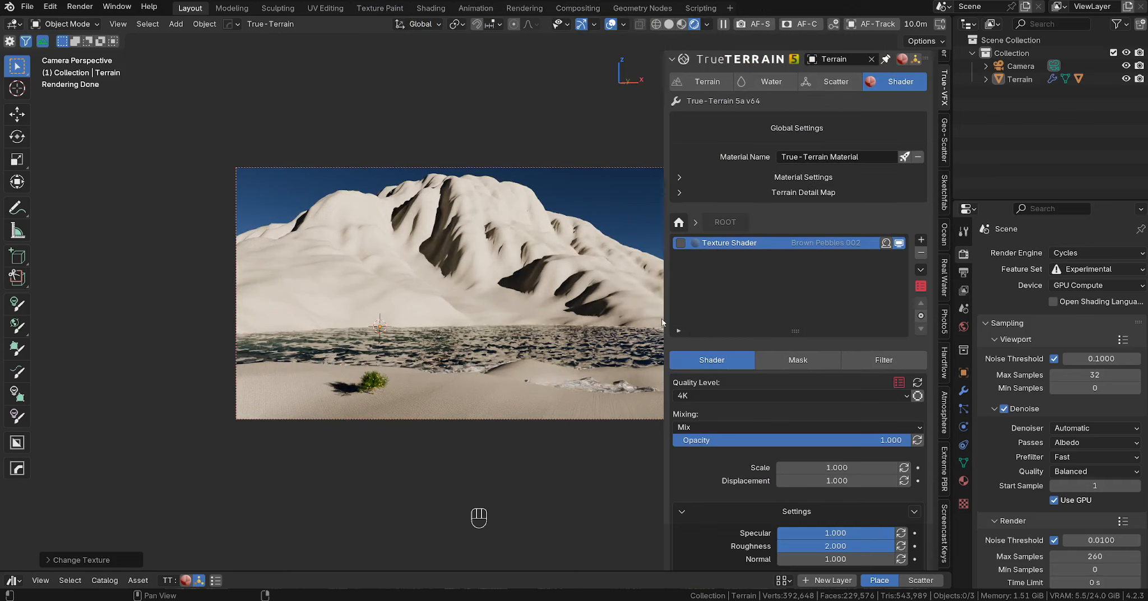
- Narrow the sidebar, set the pebble texture's scale to 4 and inspect the ground around the lemon tree
drag(662, 319, 722, 330)
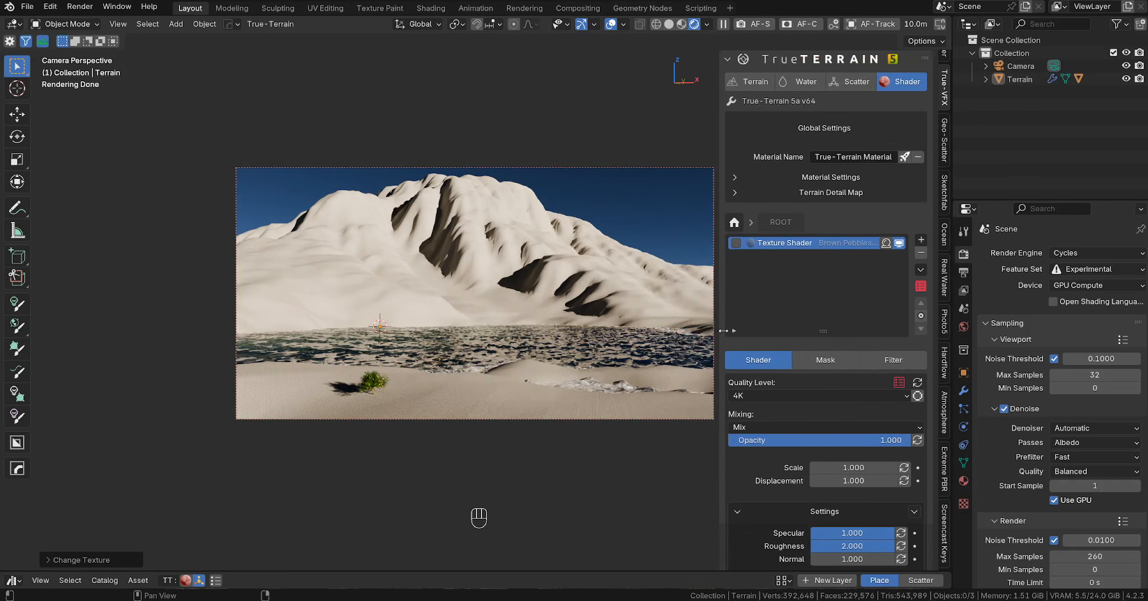
drag(853, 468, 882, 467)
scroll(477, 438, up, 6)
shift+middle_drag(452, 450, 620, 267)
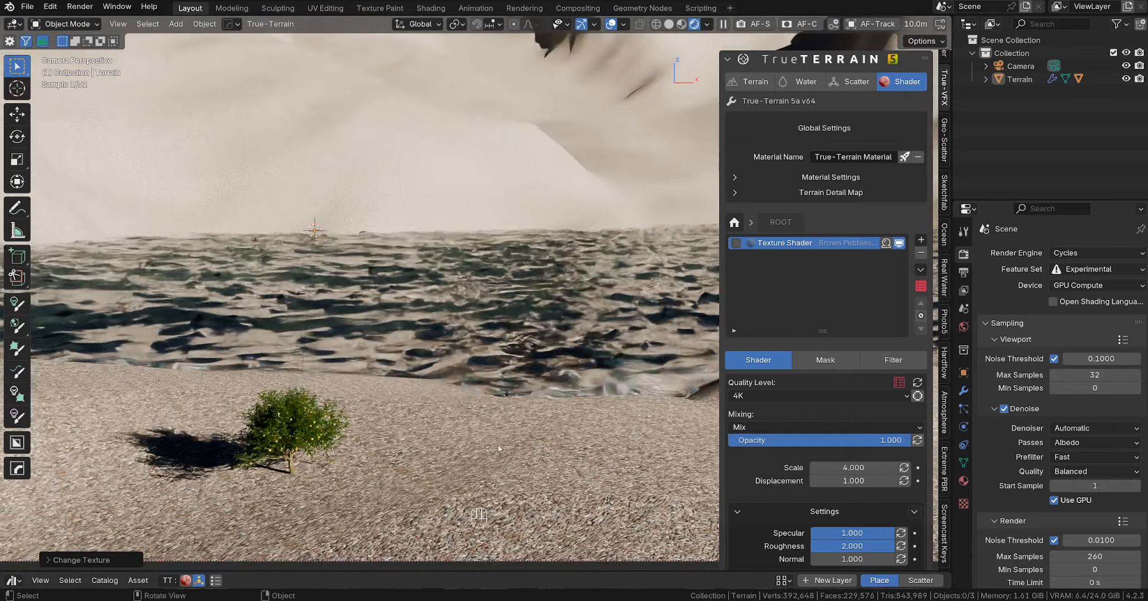
scroll(393, 483, up, 2)
shift+middle_drag(390, 483, 587, 320)
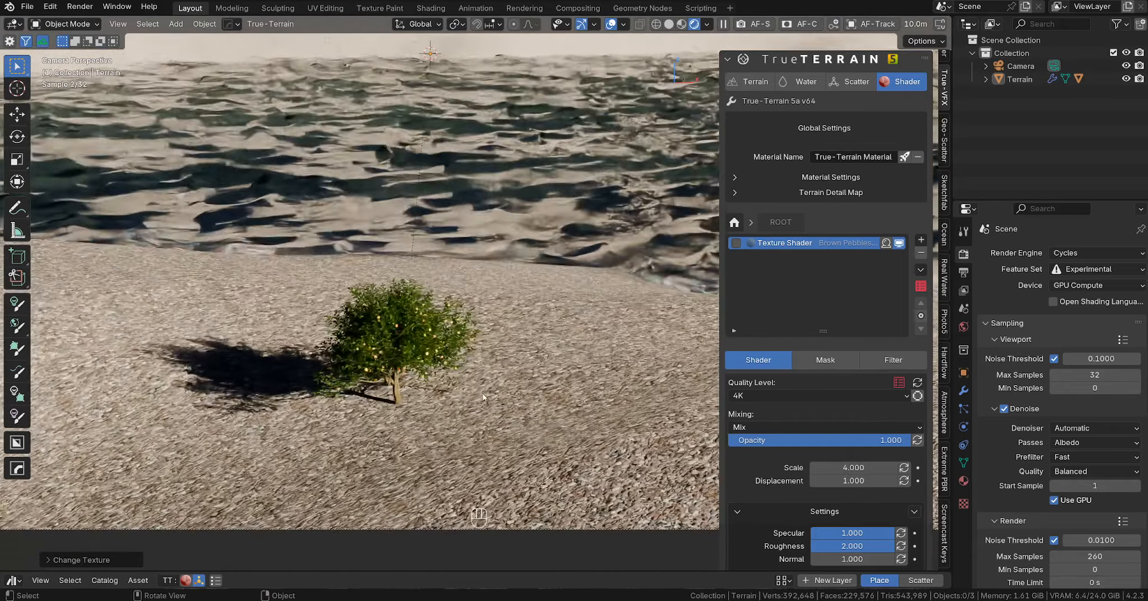
scroll(368, 474, up, 2)
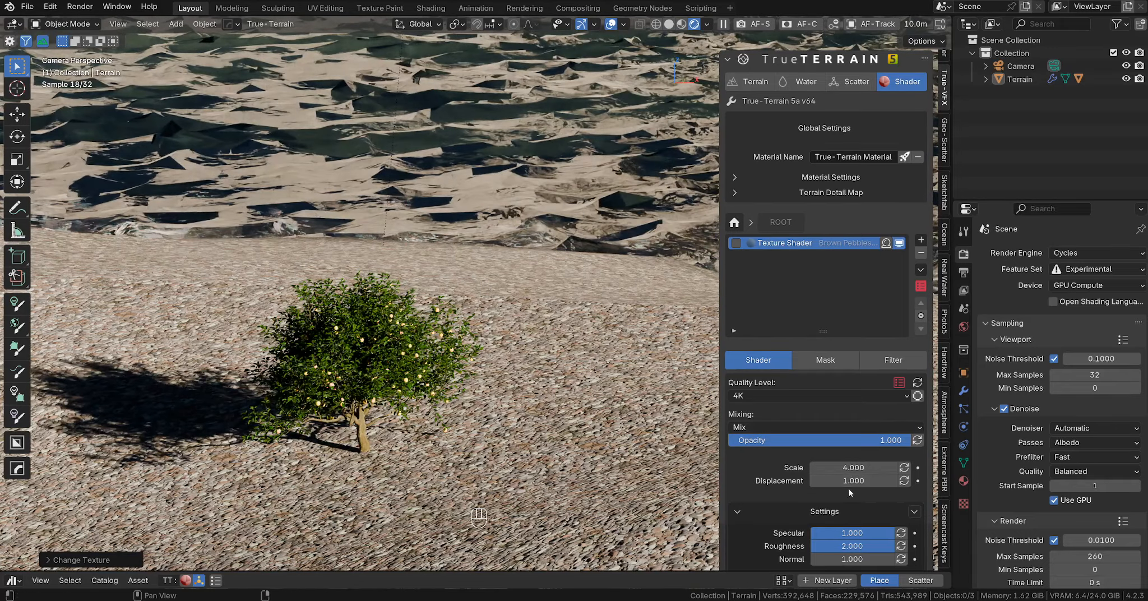
- Fine-tune the pebble texture layer with scale 3.4, displacement 1.1 and specular 0
click(813, 467)
click(813, 467)
click(812, 467)
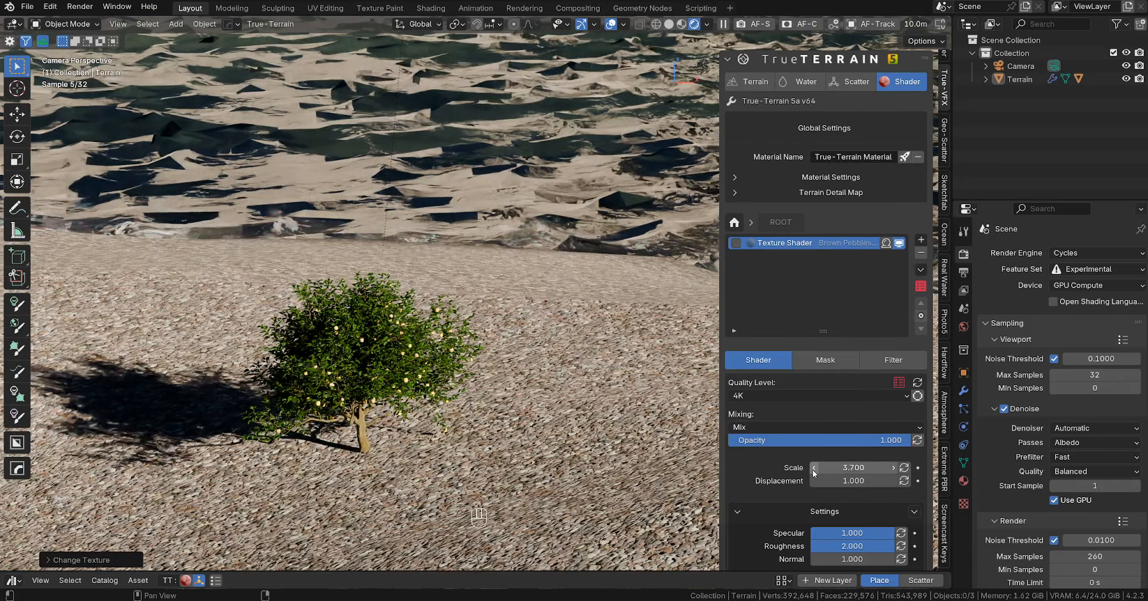
drag(813, 474, 842, 470)
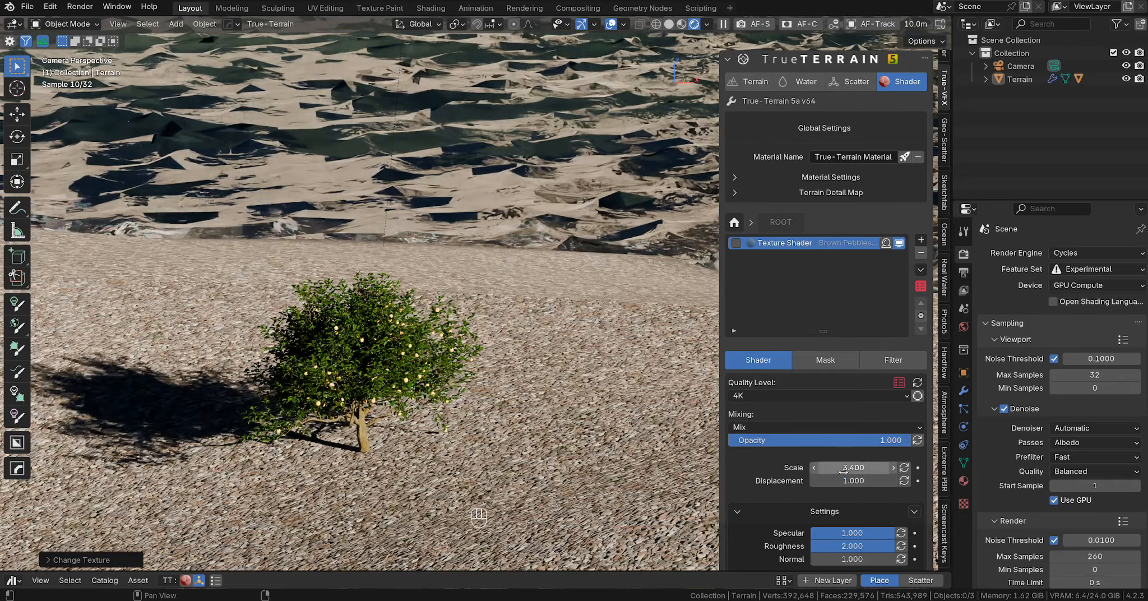
click(893, 483)
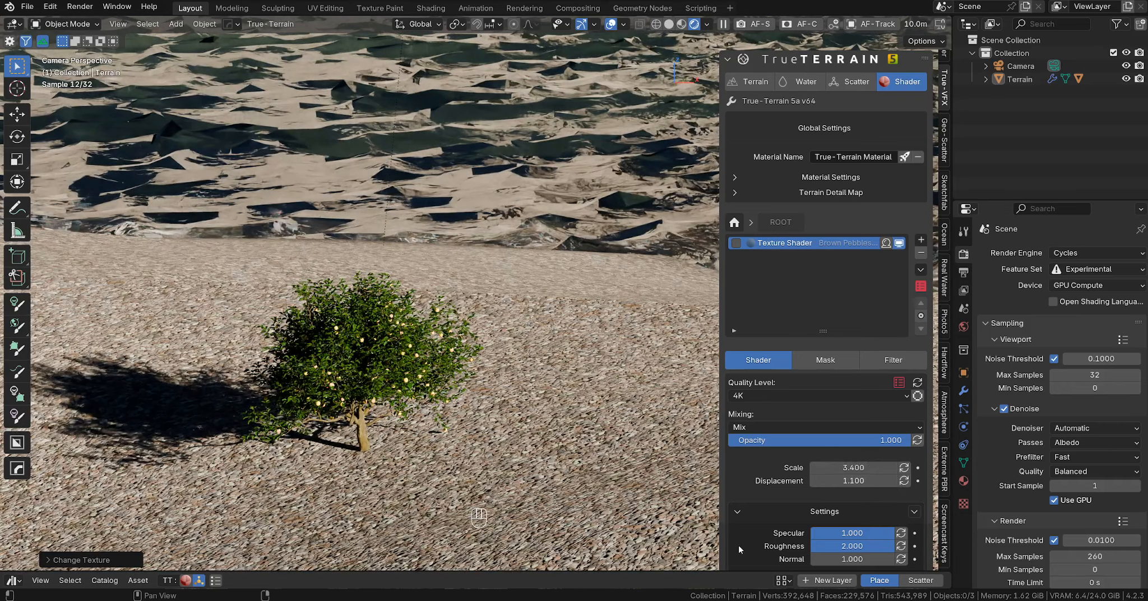
drag(851, 531, 811, 533)
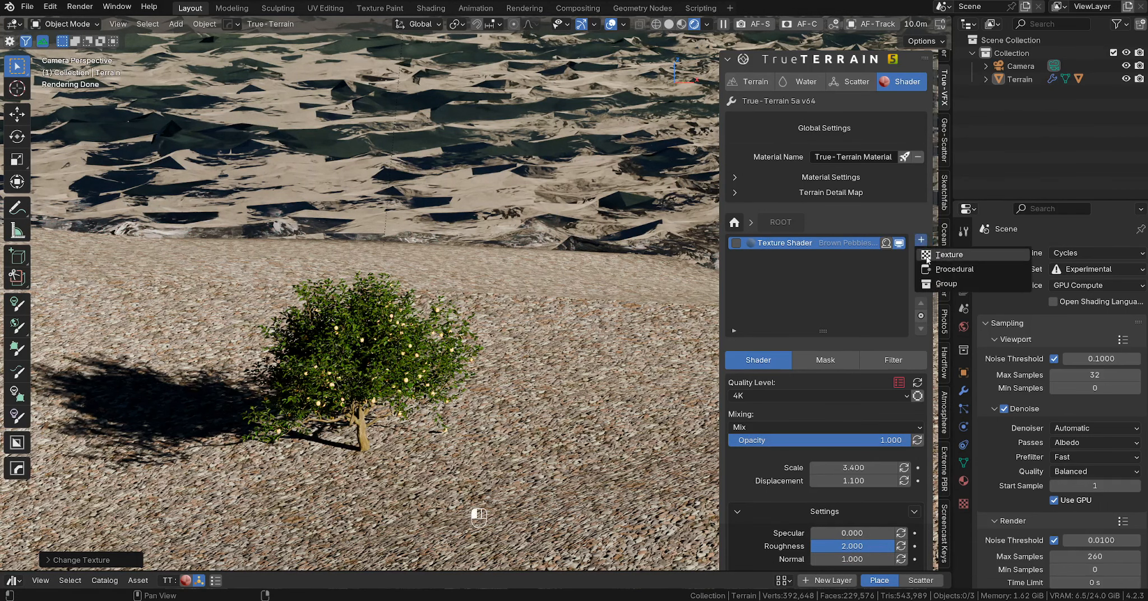
- Add a Dark Grass 005 texture layer from the Packs category, subcategory TT5 Mat Pack1, at 4K quality above the pebbles
click(921, 239)
click(949, 336)
scroll(943, 207, up, 10)
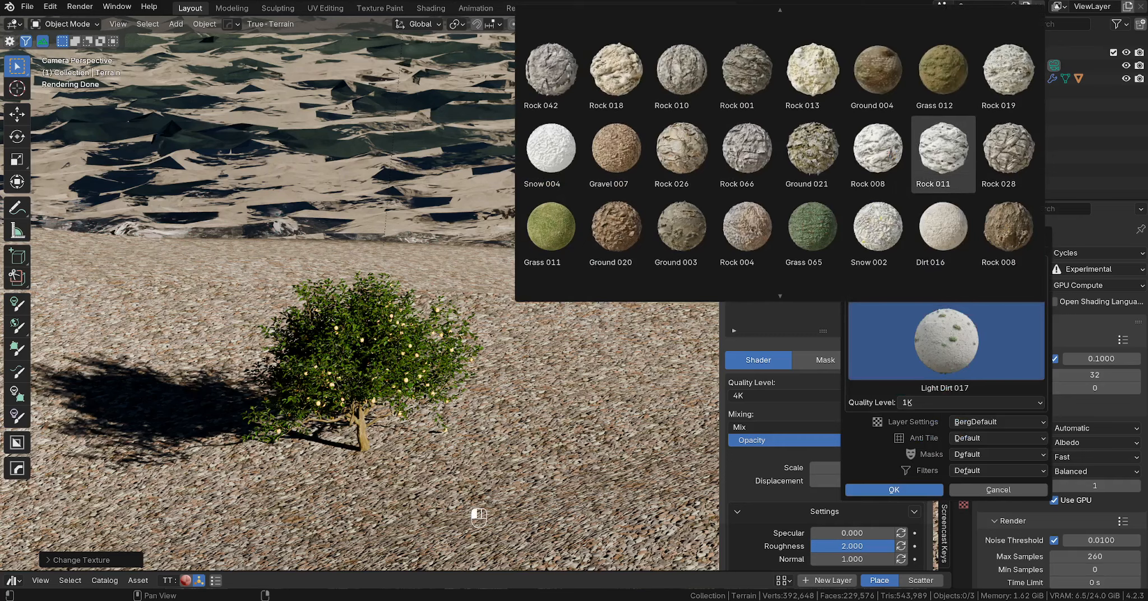
scroll(943, 208, up, 3)
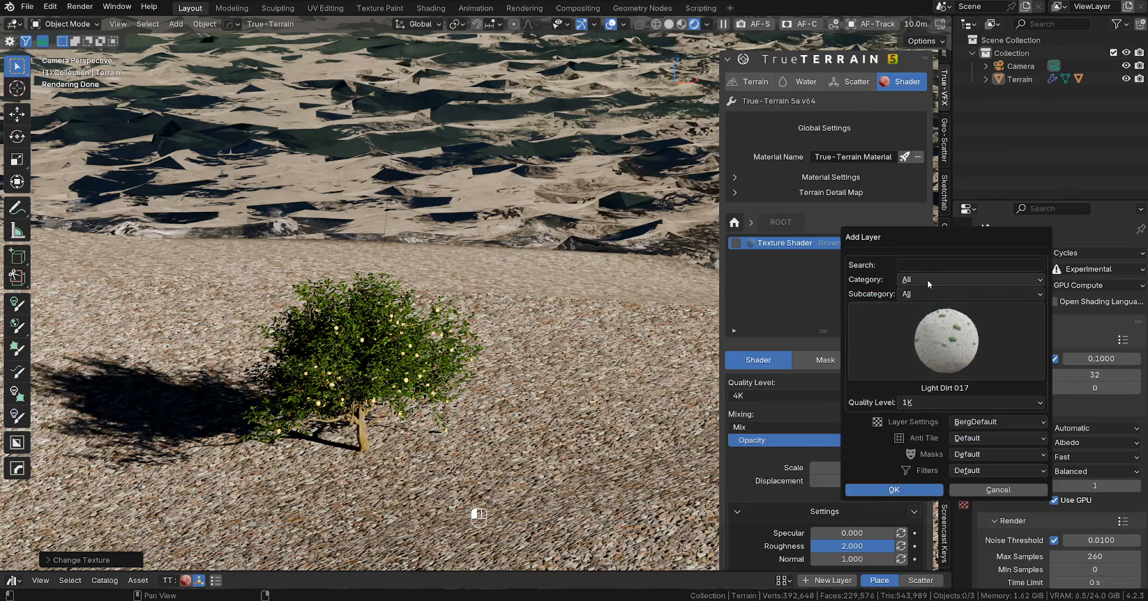
click(927, 280)
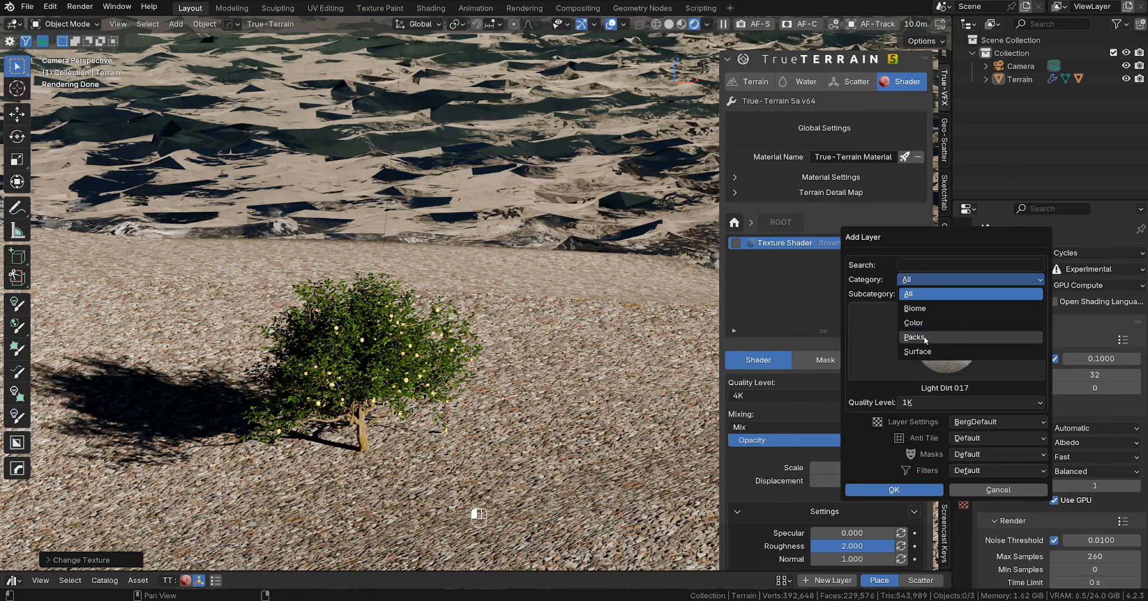
click(924, 338)
click(953, 293)
click(952, 338)
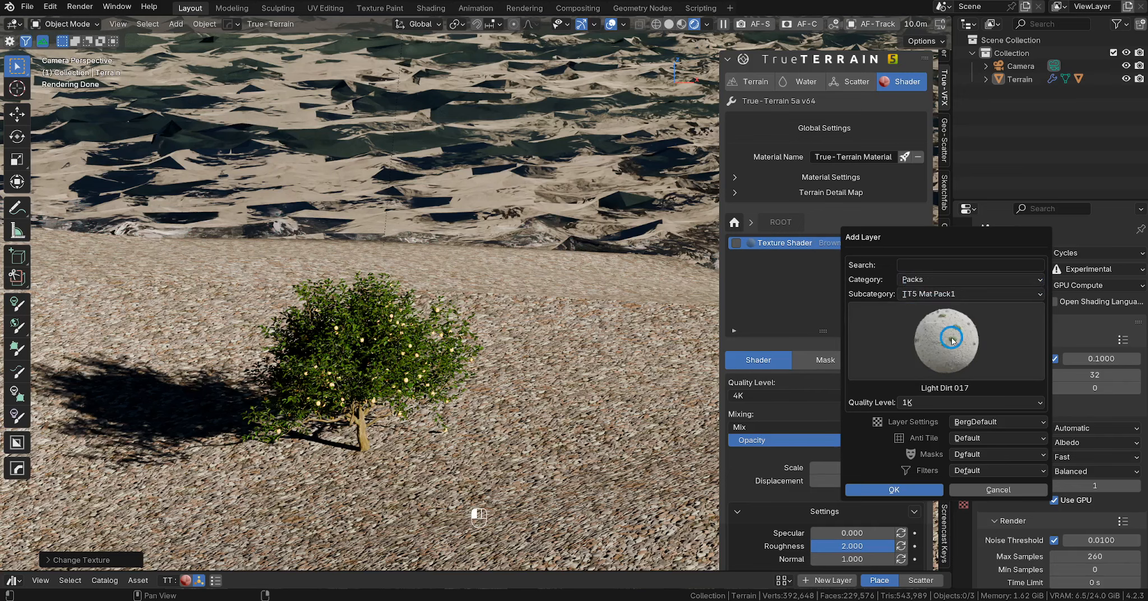
click(618, 279)
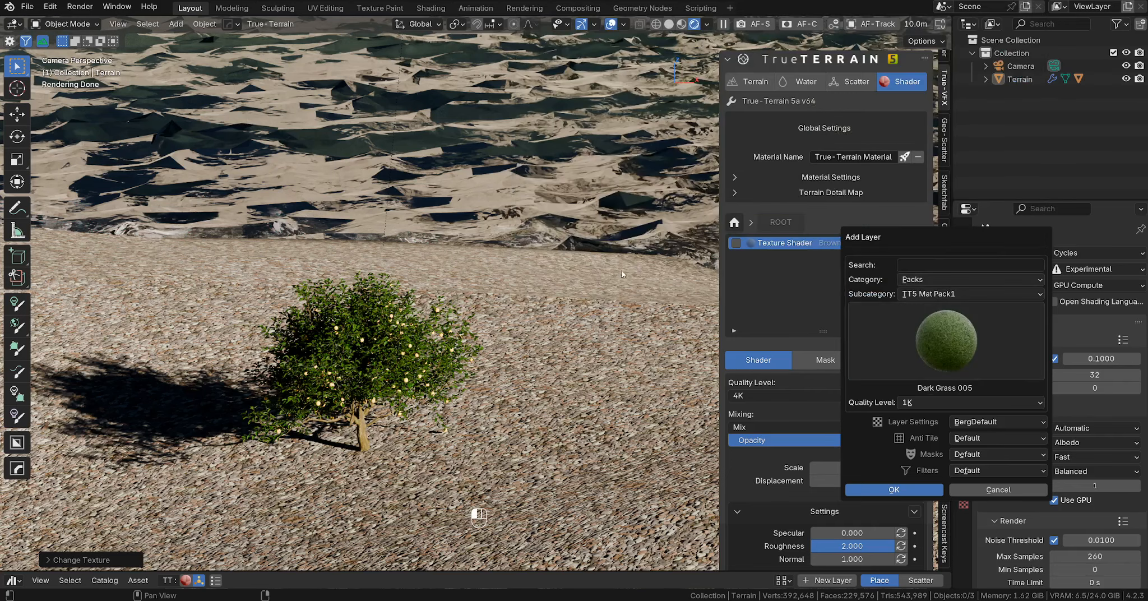
click(908, 403)
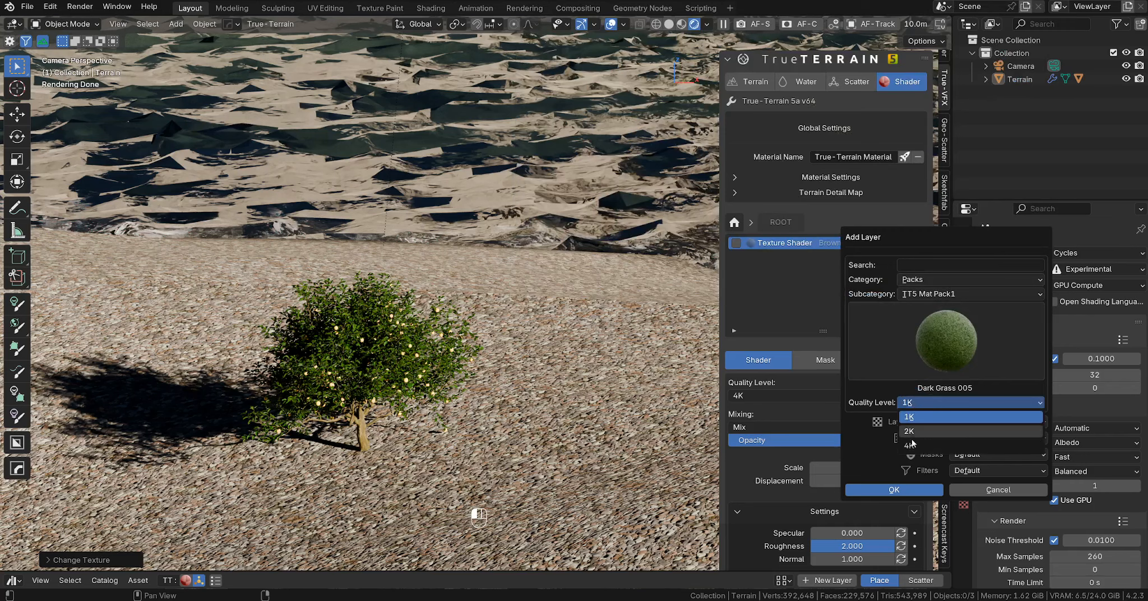
click(909, 445)
click(894, 489)
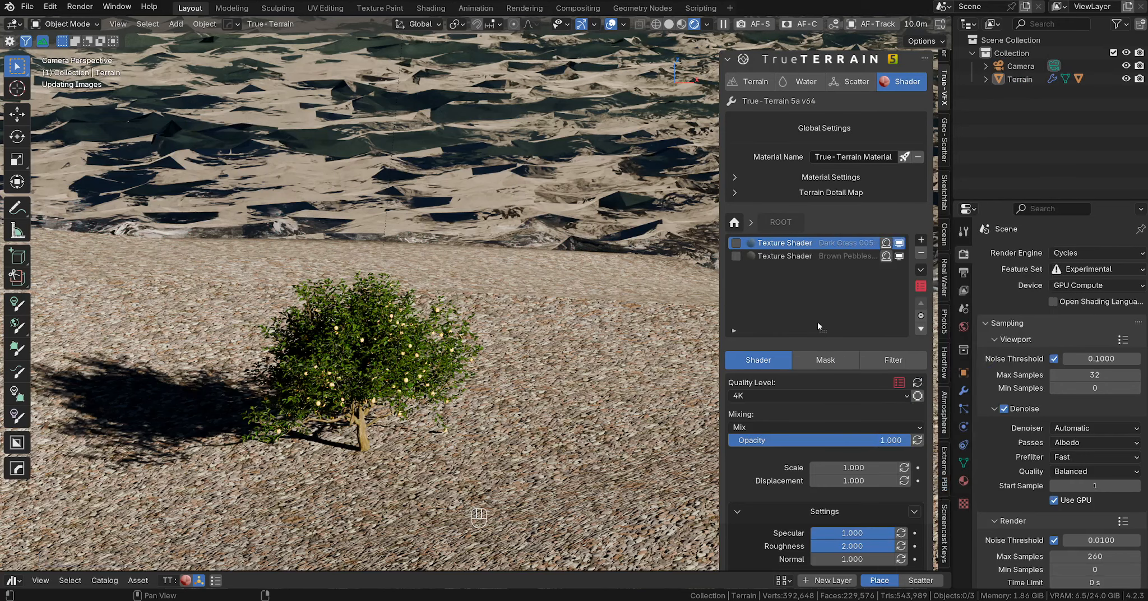
- Set the grass layer's scale to 5.2, raise its displacement by one increment and add a Patch Mask to the layer
drag(866, 468, 891, 468)
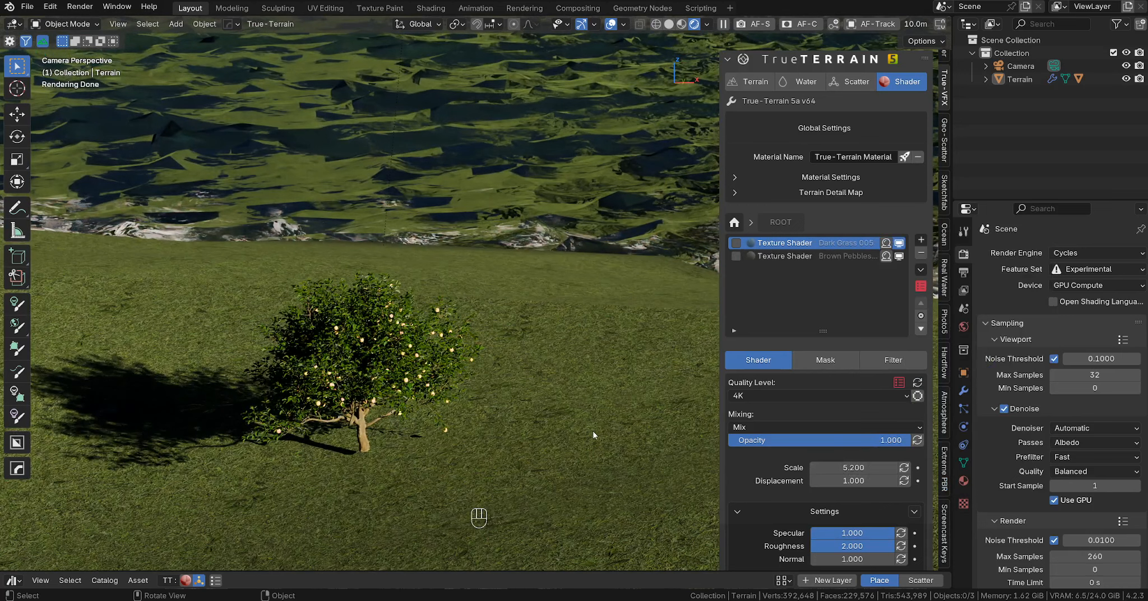
click(892, 480)
click(832, 360)
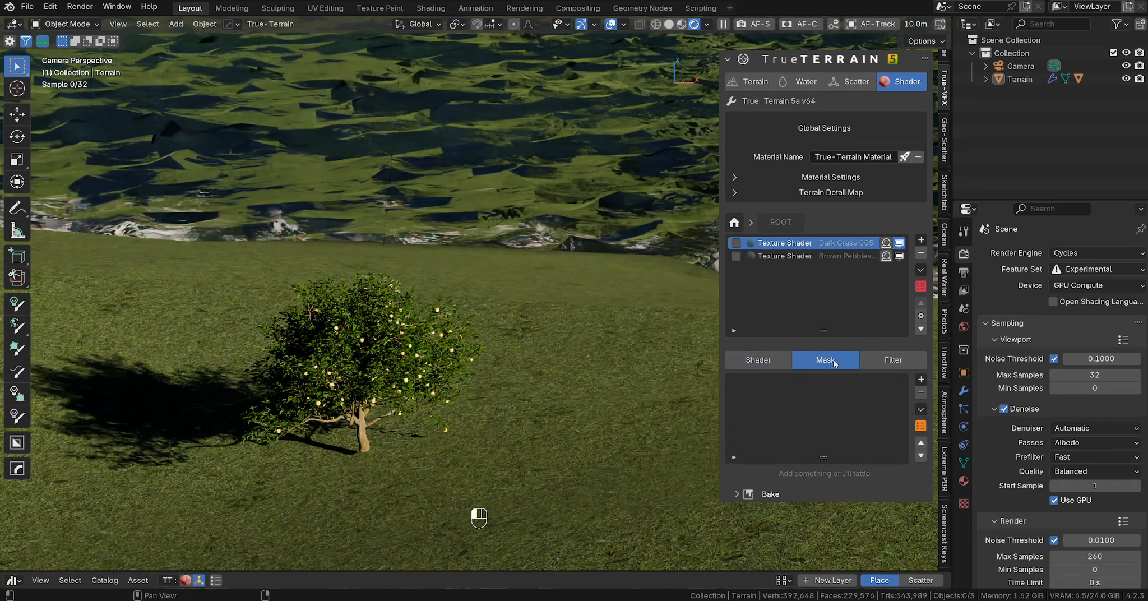
click(921, 380)
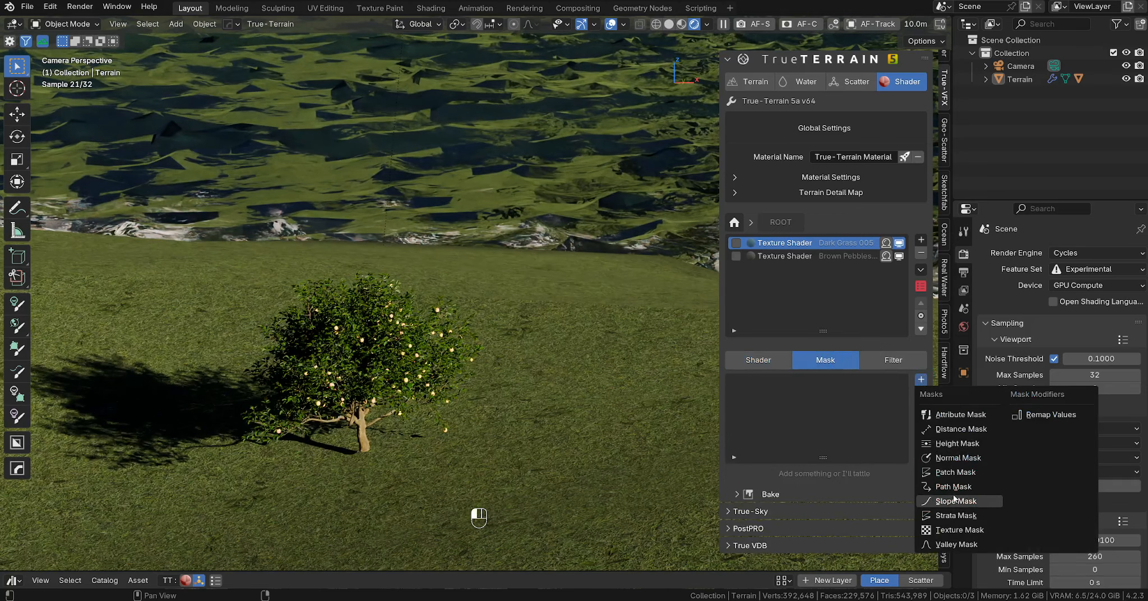
click(955, 472)
click(935, 531)
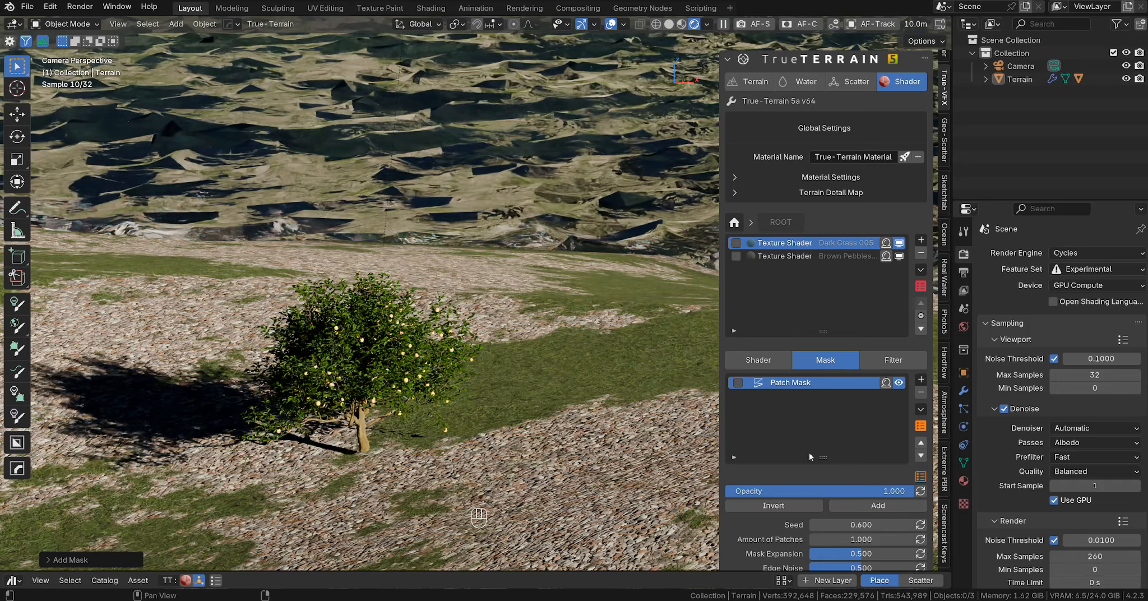
- Set the grass layer's patch mask to an amount of patches of 0.7 and a seed of 0.9
click(815, 541)
click(814, 541)
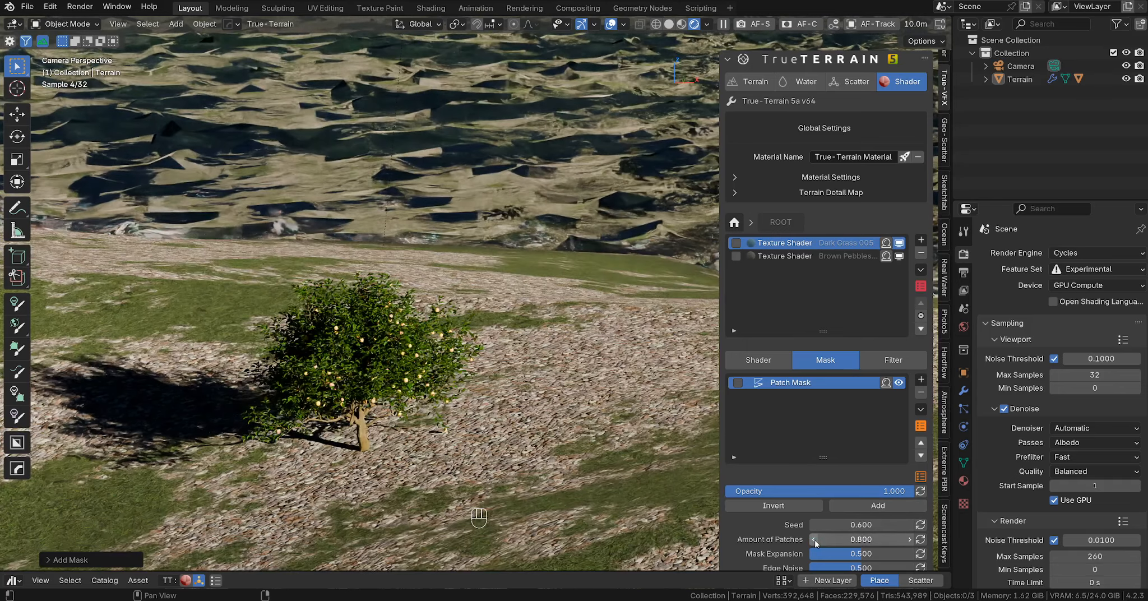
click(815, 542)
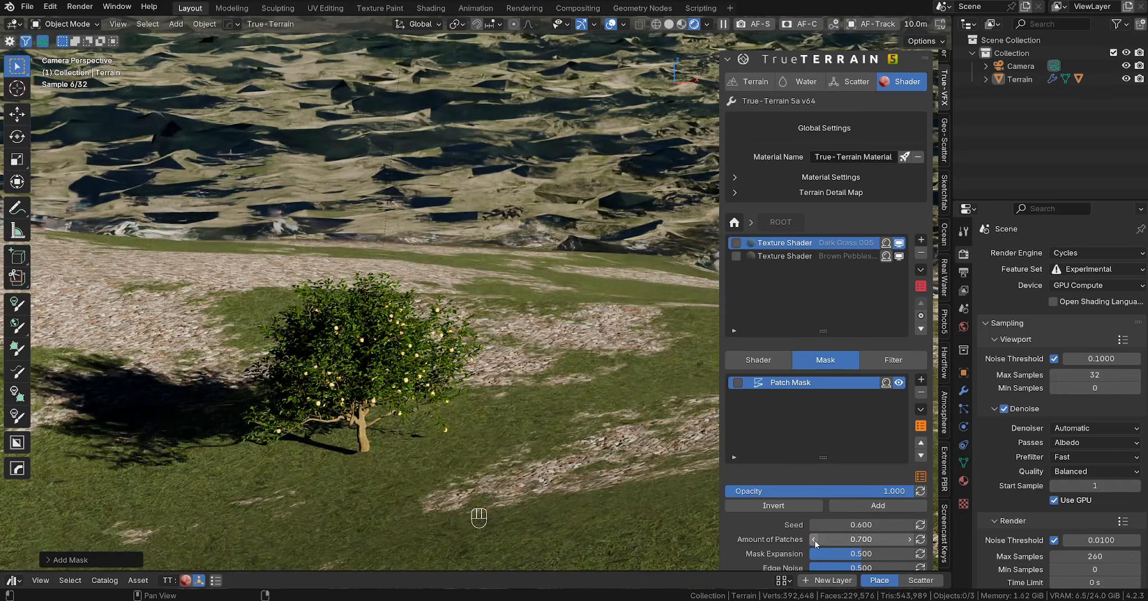
click(909, 525)
click(909, 525)
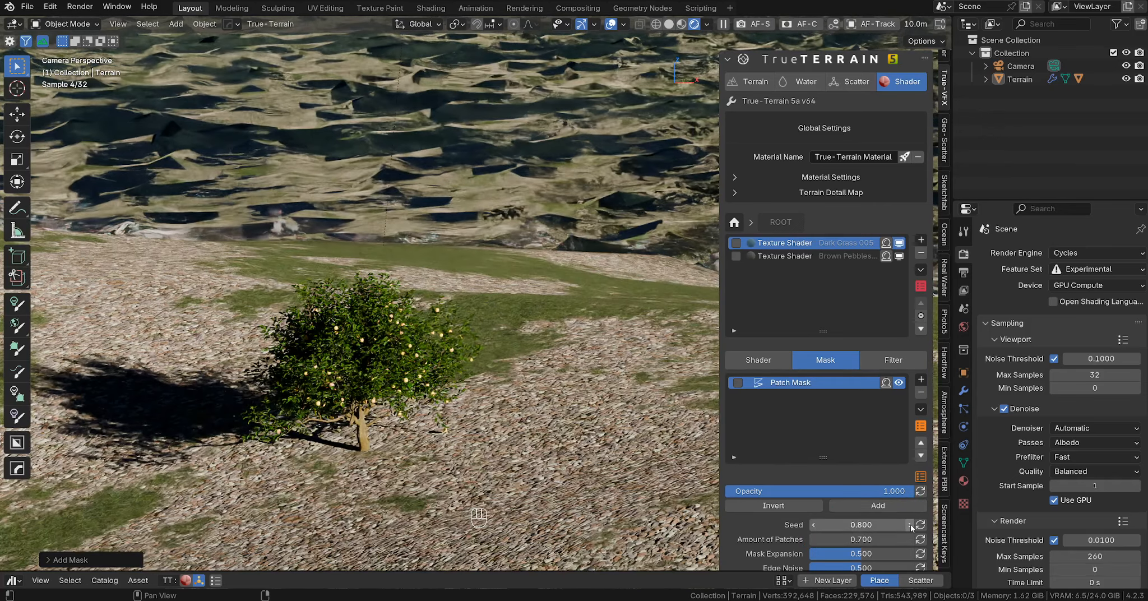
click(909, 524)
- Judge the grass patches across the whole camera frame and set the patch mask's seed to 1.2
scroll(565, 387, down, 9)
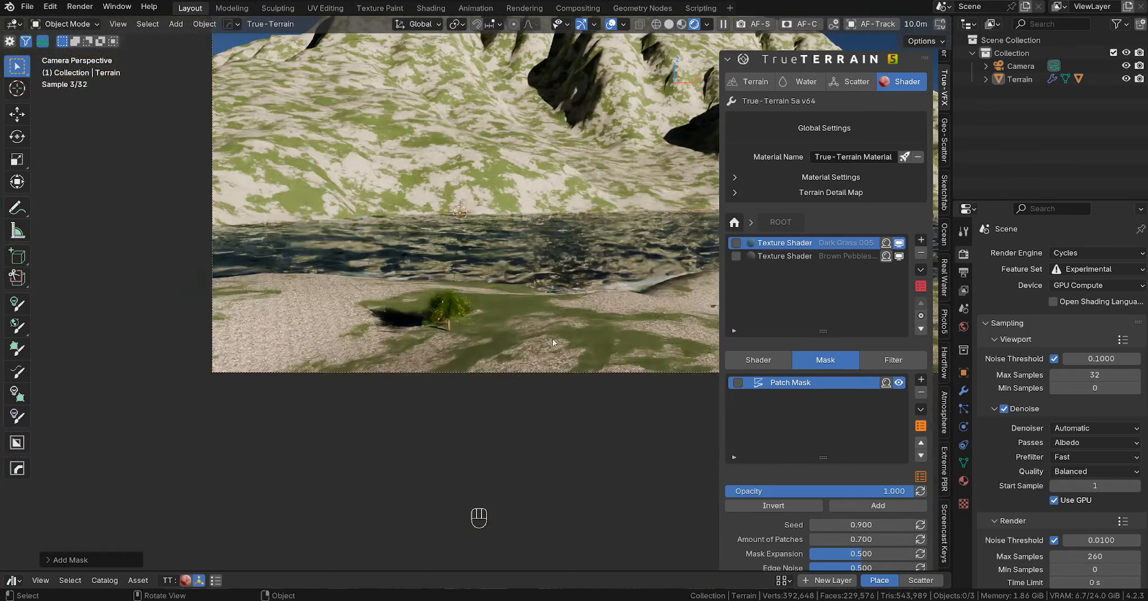
shift+middle_drag(582, 280, 480, 328)
scroll(541, 306, down, 2)
shift+middle_drag(580, 296, 487, 315)
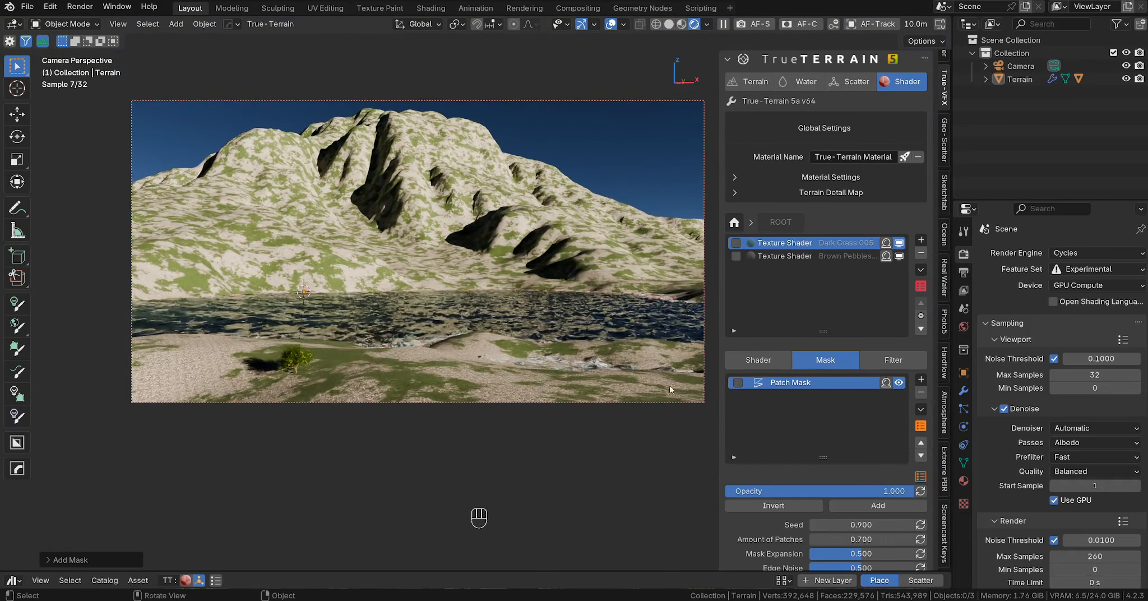
click(909, 524)
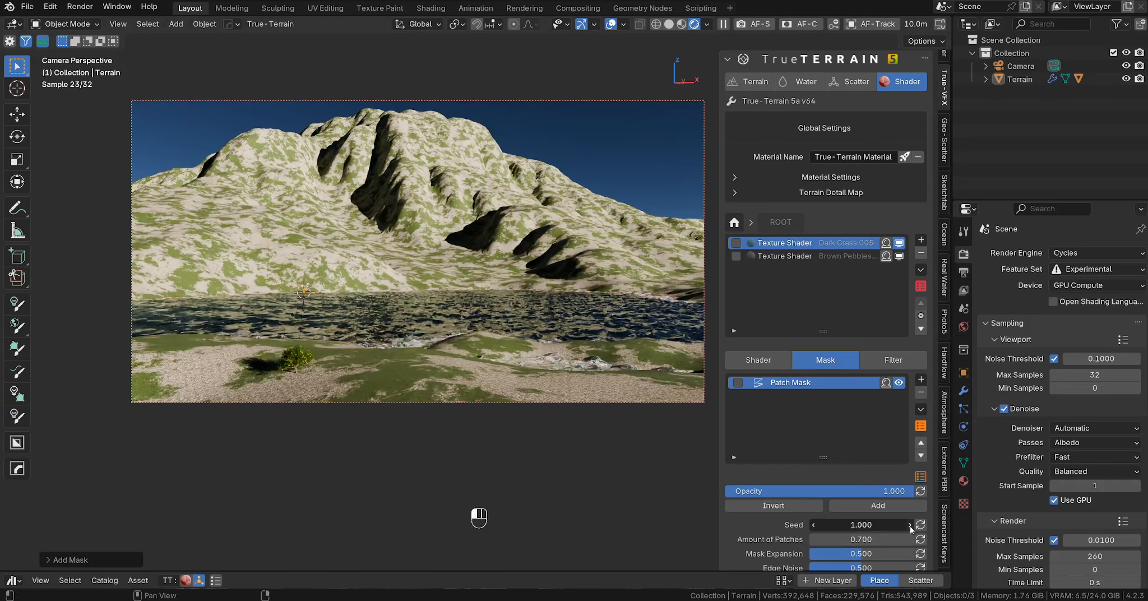
click(909, 524)
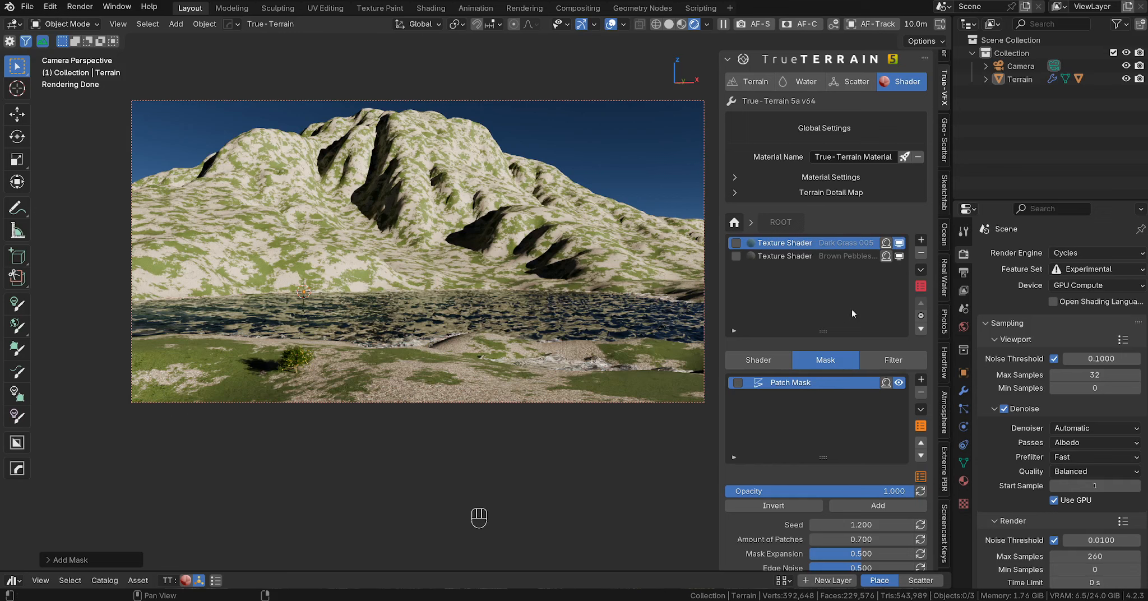
- Add a Dark Rock 011 texture layer from the Packs category, subcategory TT5 Mat Pack1, at 4K quality above the grass
click(920, 242)
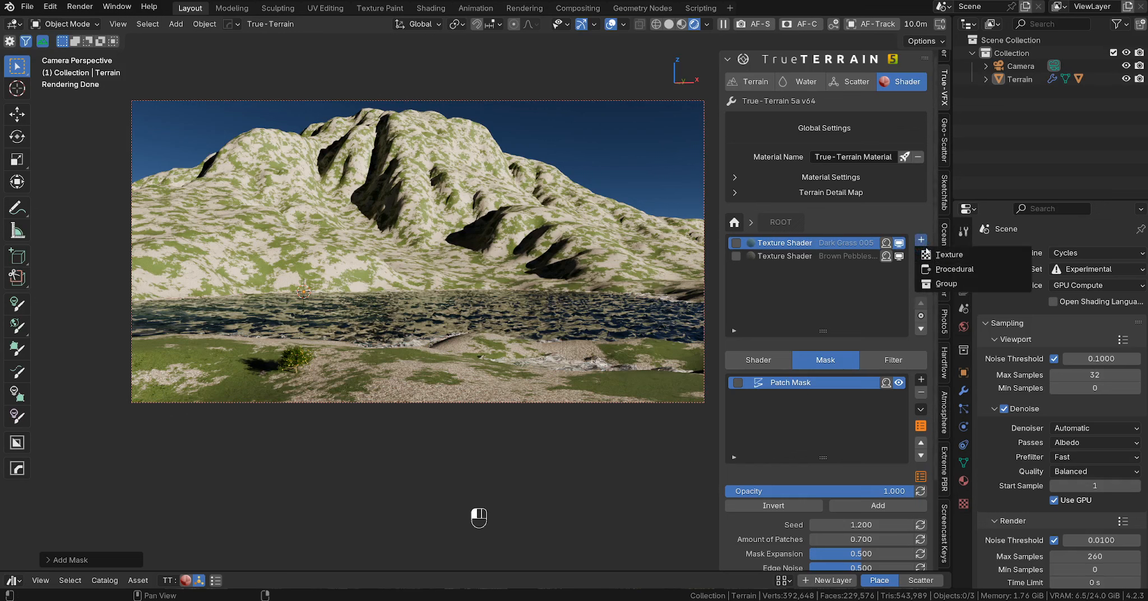
click(939, 256)
click(963, 346)
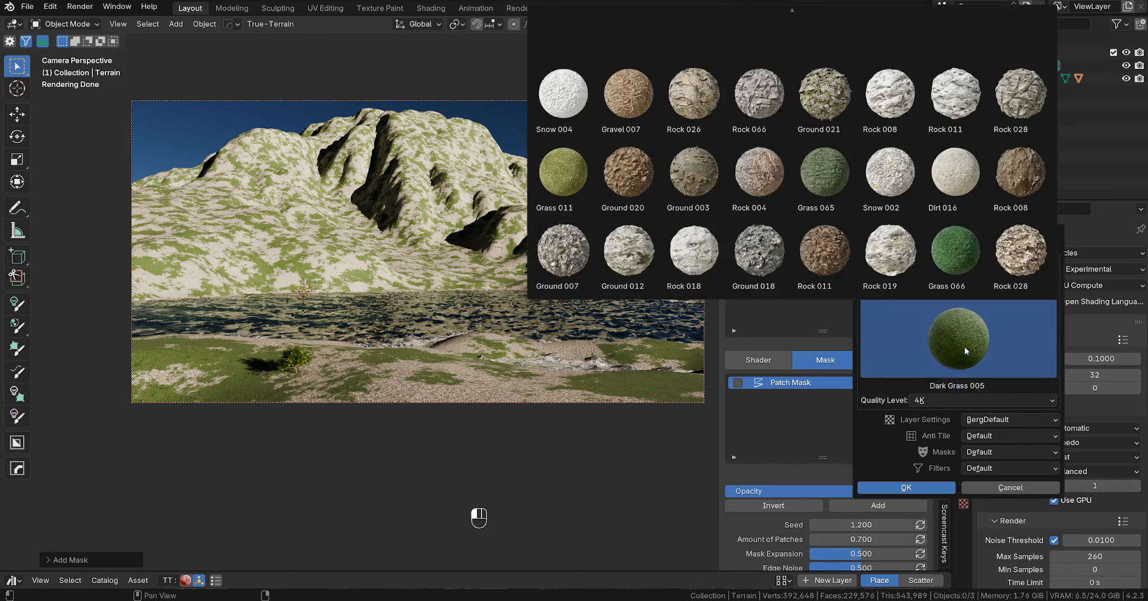
mouse_move(917, 4)
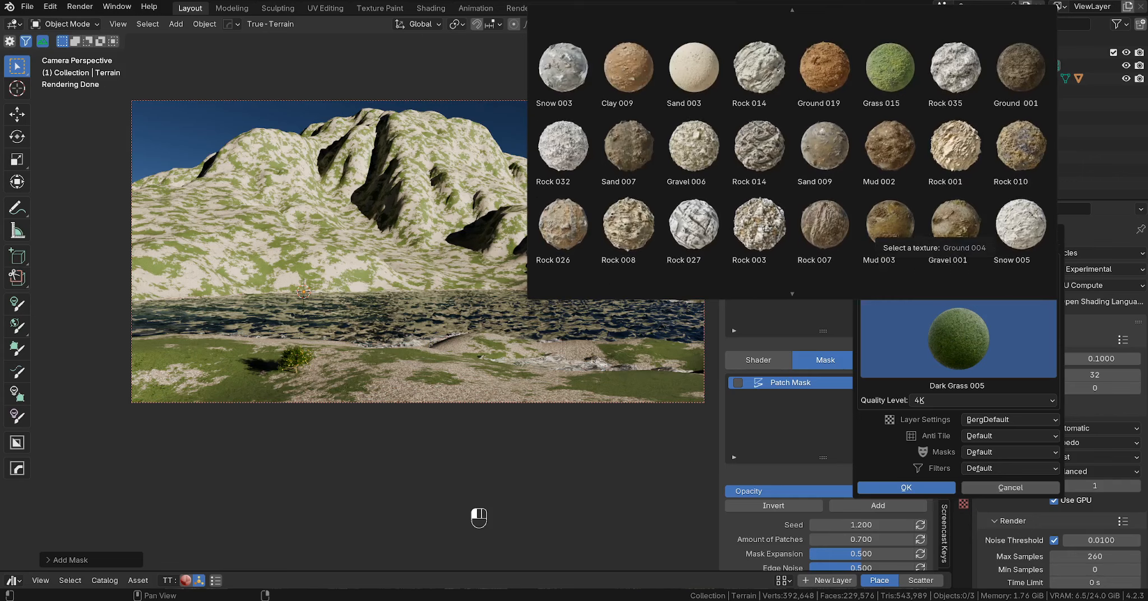
click(929, 276)
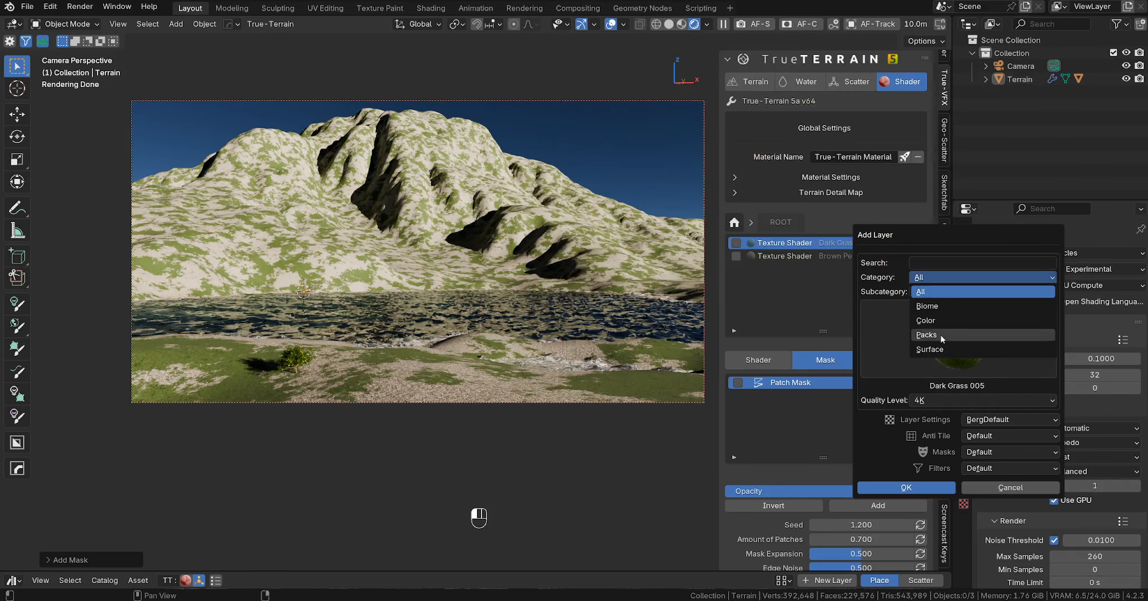
click(941, 335)
click(929, 293)
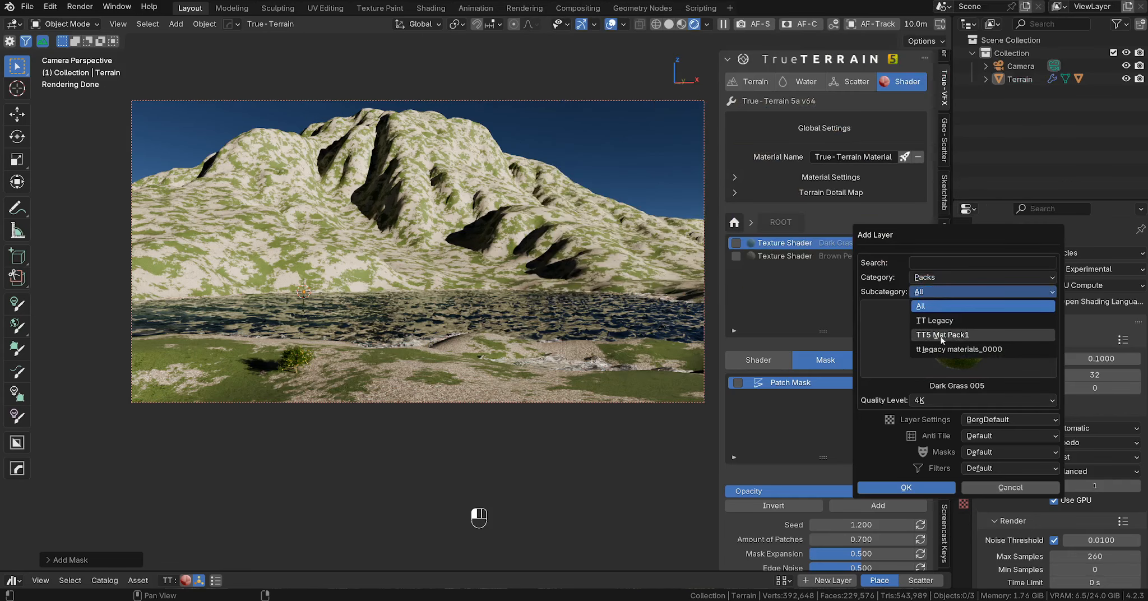
click(943, 338)
click(964, 346)
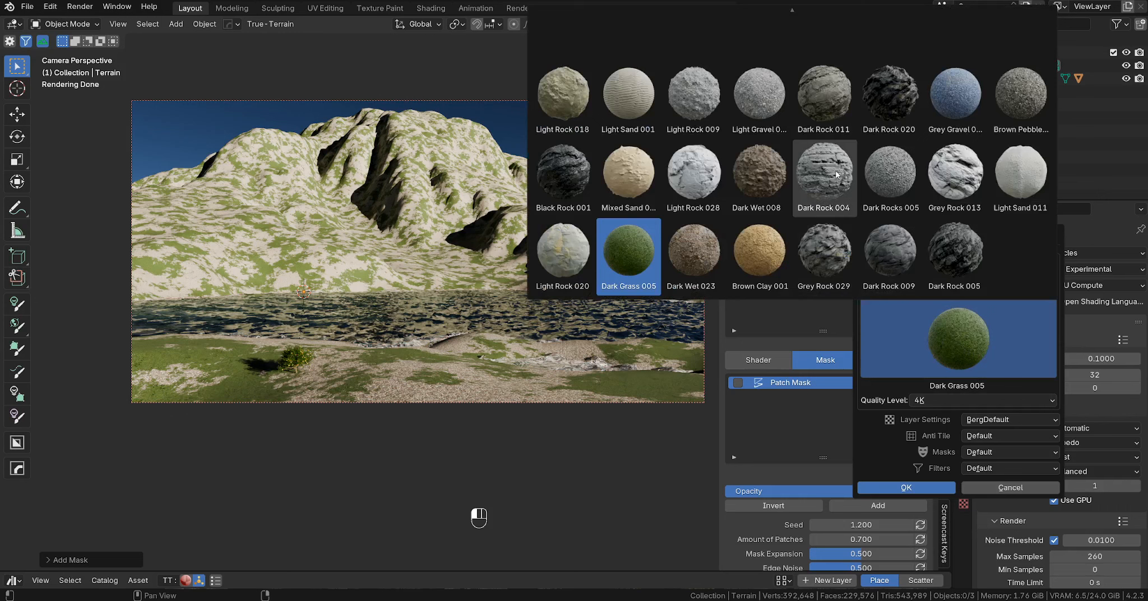
click(825, 93)
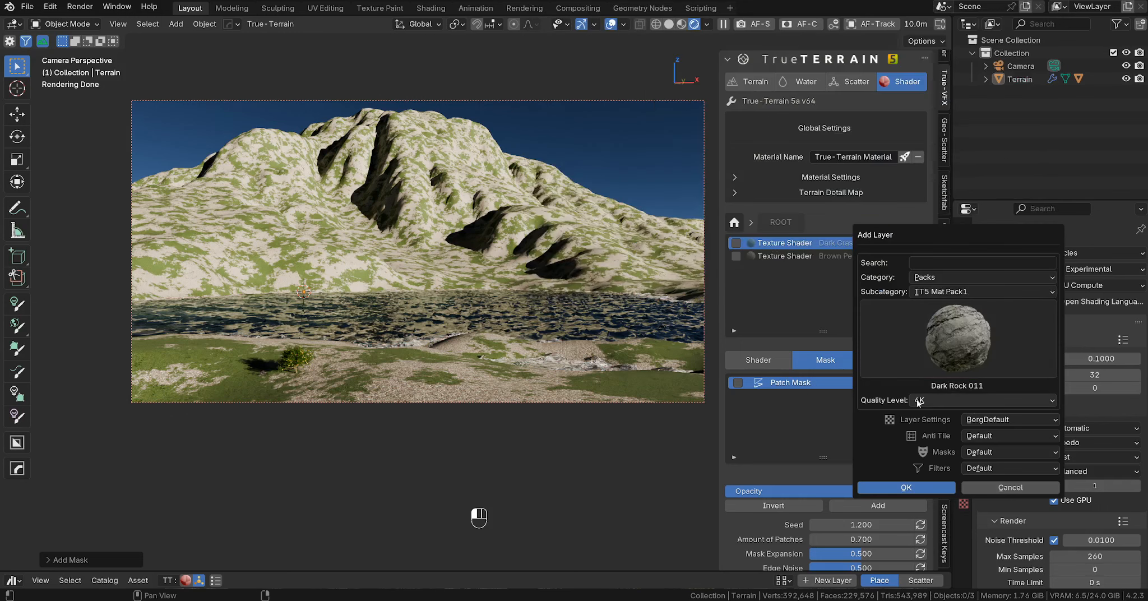
click(907, 487)
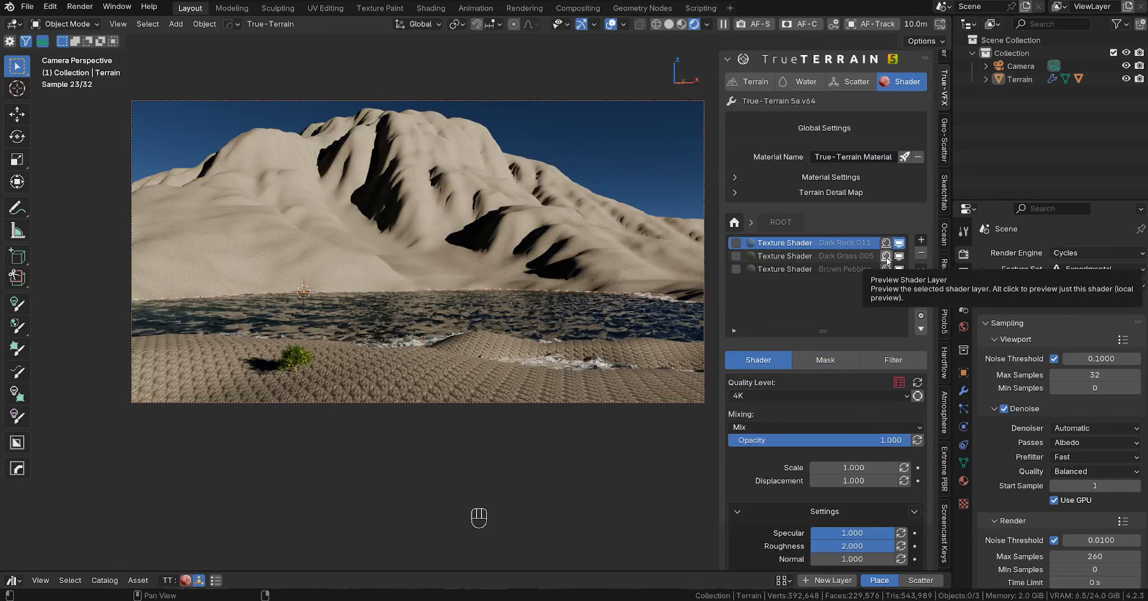
- Set the dark rock layer's scale to 36.8 and its displacement to 1.2
drag(851, 469, 1035, 469)
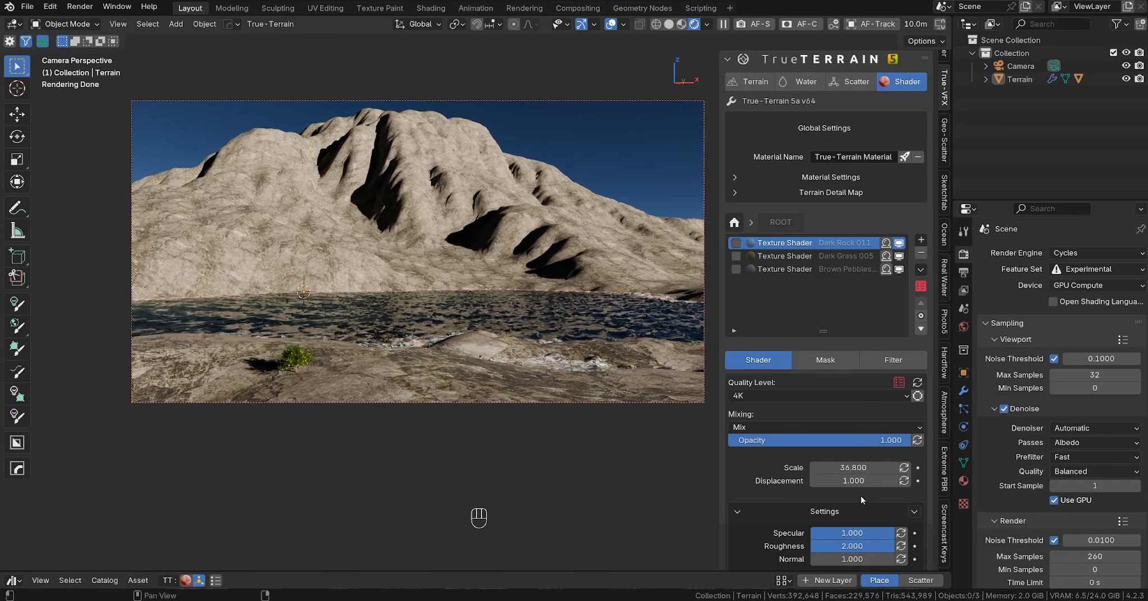
click(893, 480)
click(894, 480)
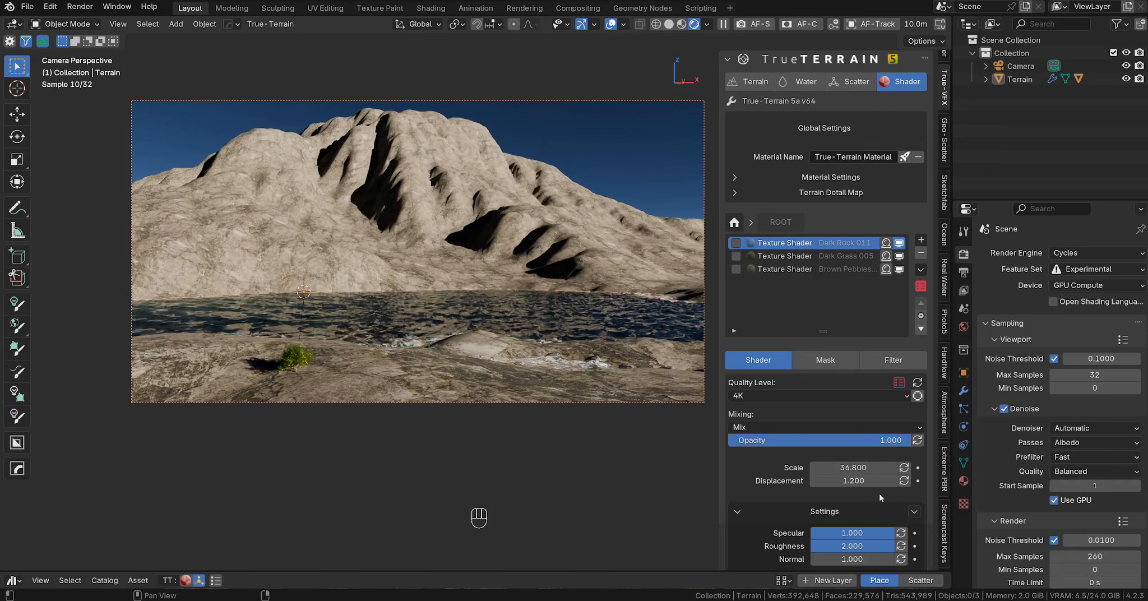
- Add a Slope Mask to the dark rock layer
click(843, 363)
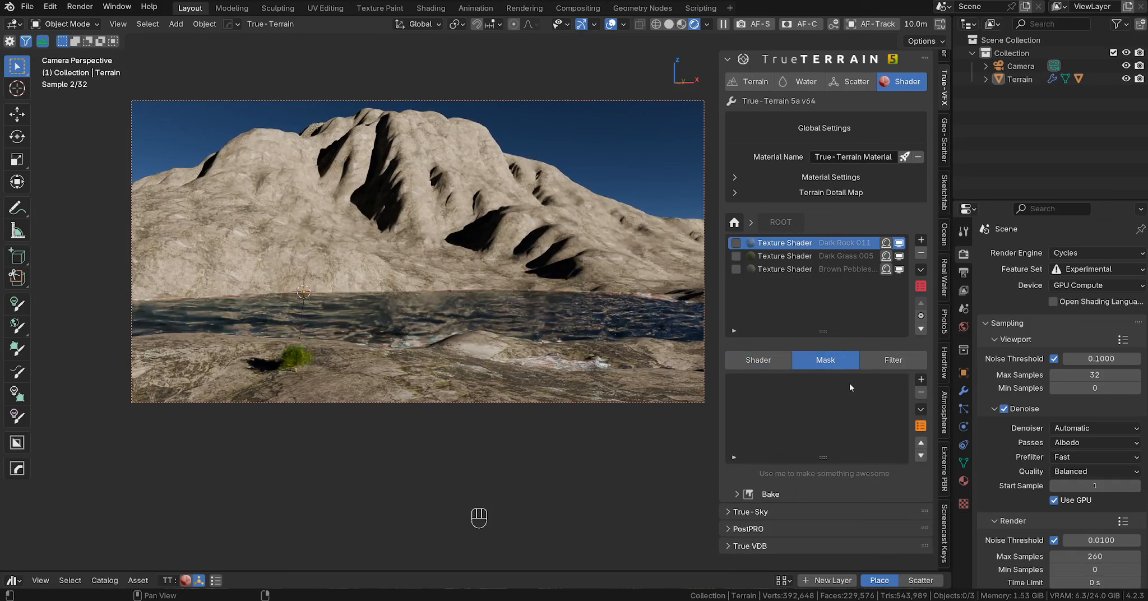
click(920, 380)
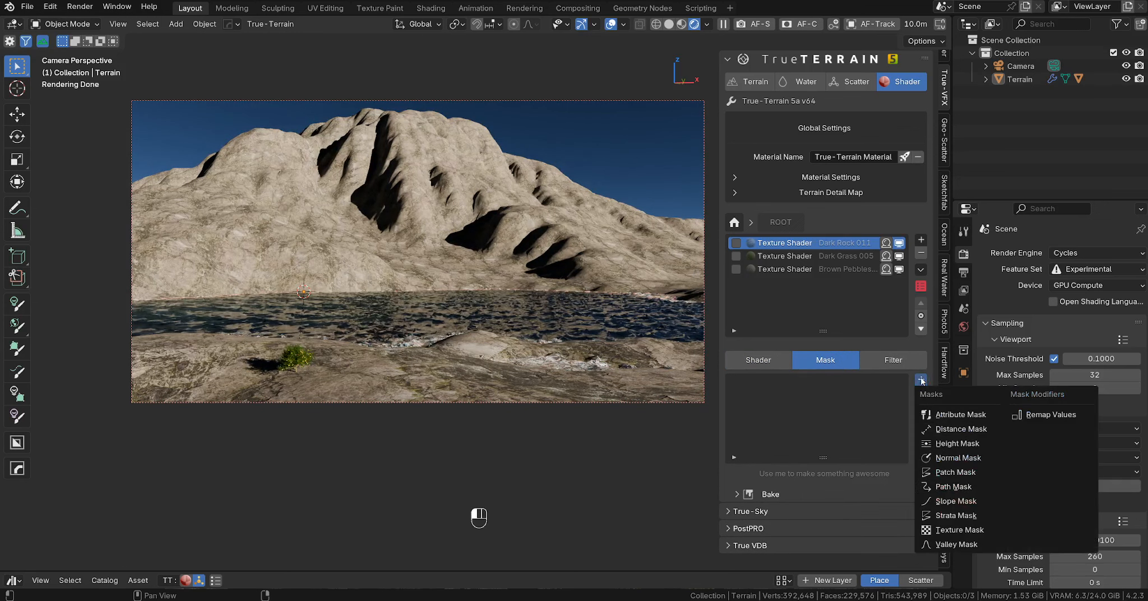
click(958, 501)
click(921, 557)
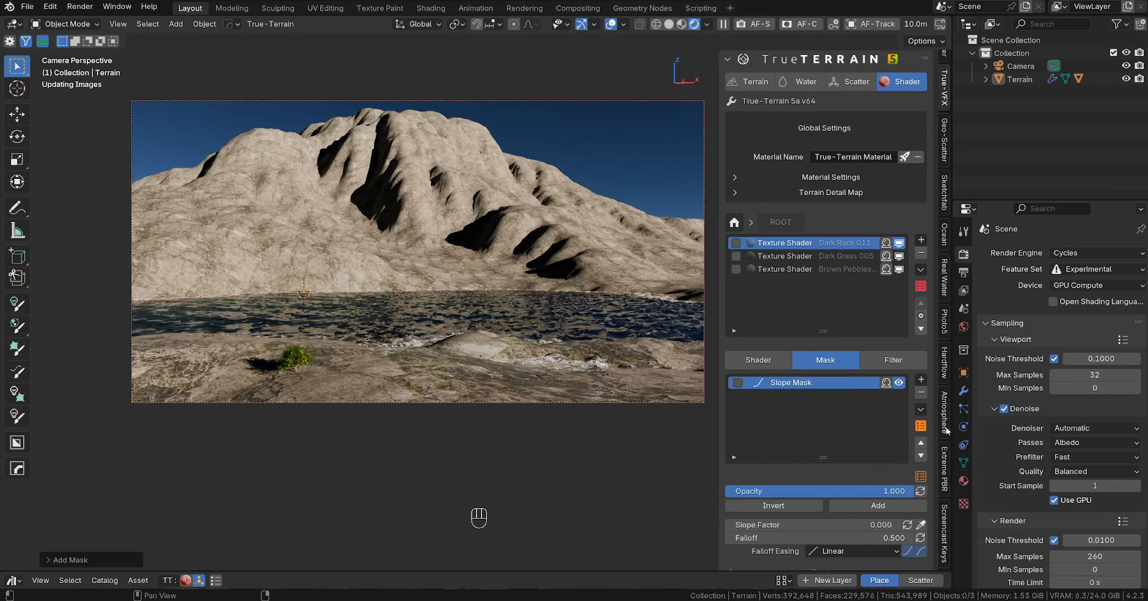
- Using the mask preview, invert the rock layer's slope mask and set its slope factor to 0.61
click(897, 385)
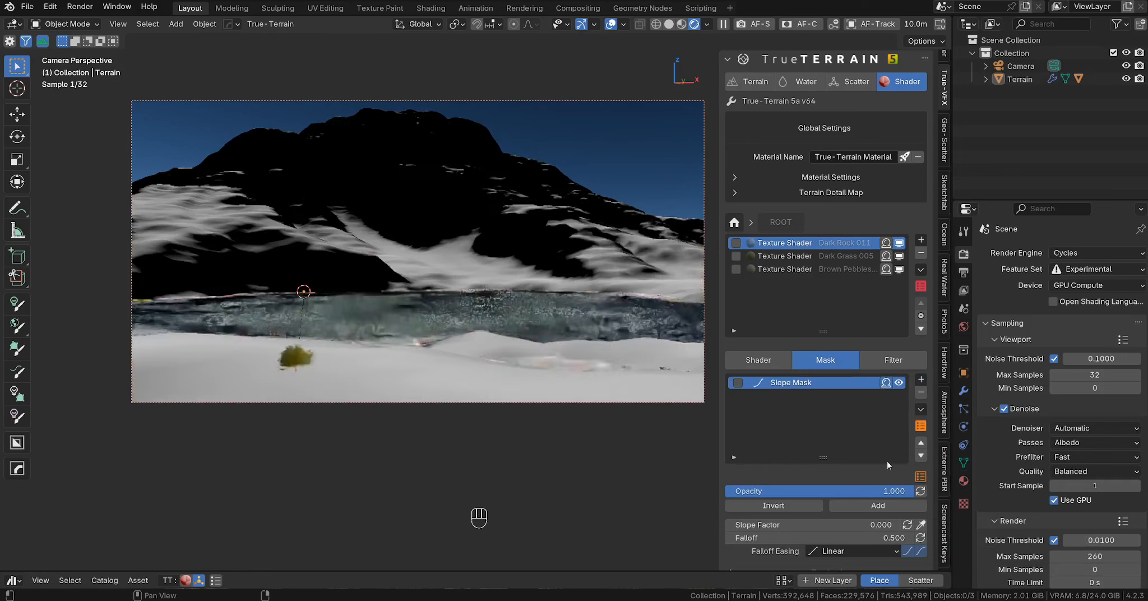
click(757, 504)
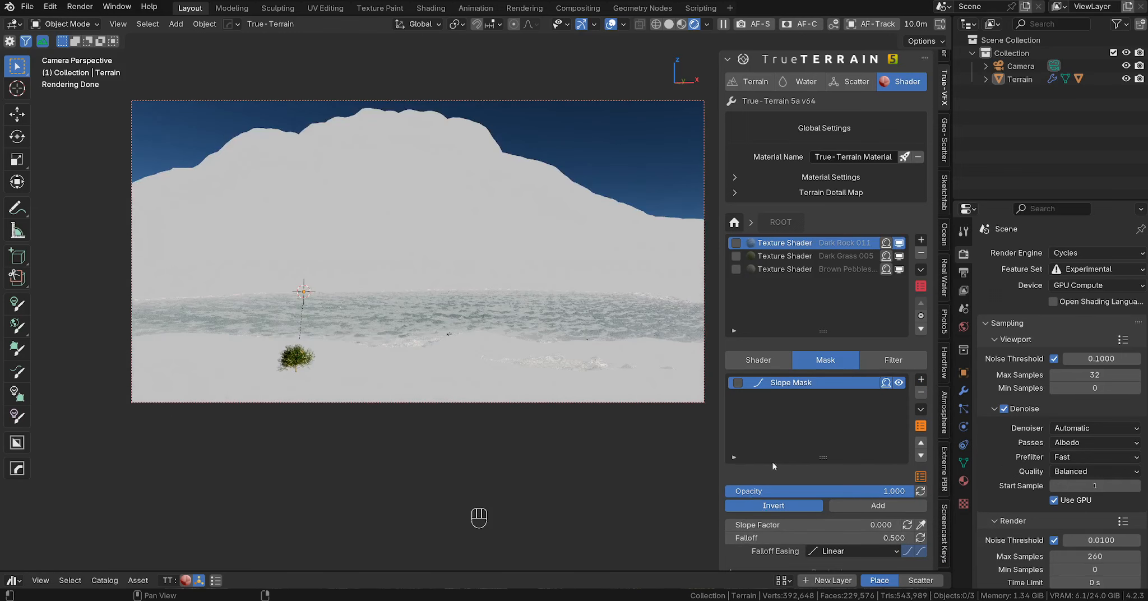
scroll(835, 443, down, 2)
drag(765, 470, 870, 470)
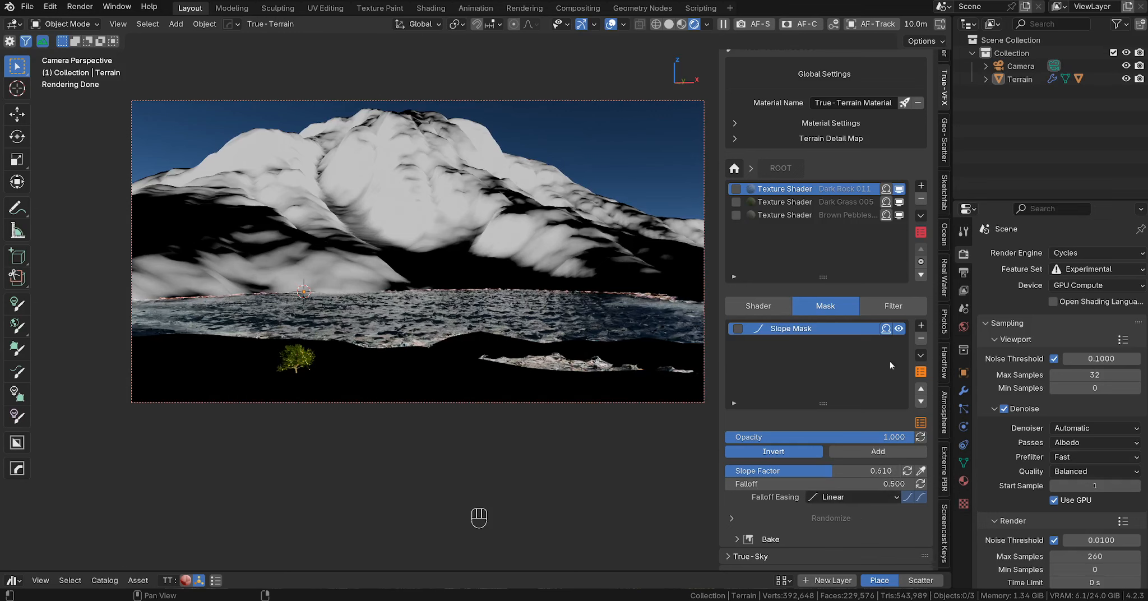
click(886, 330)
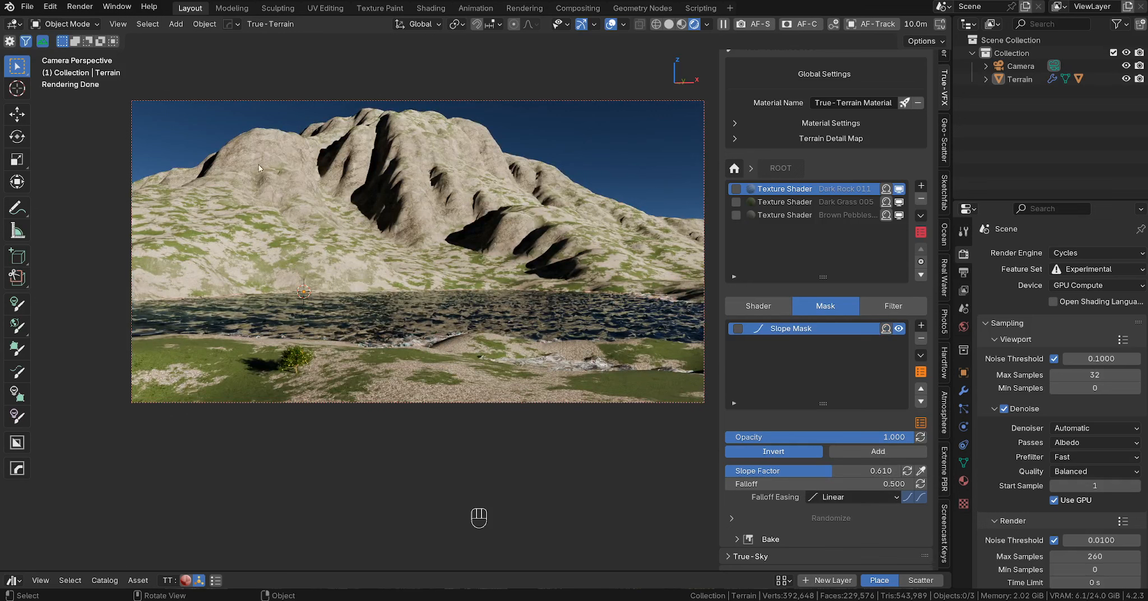
- Add a Black Rock 001 texture layer at 4K quality above the dark rock, with scale 63.9 and specular 0.426
click(758, 305)
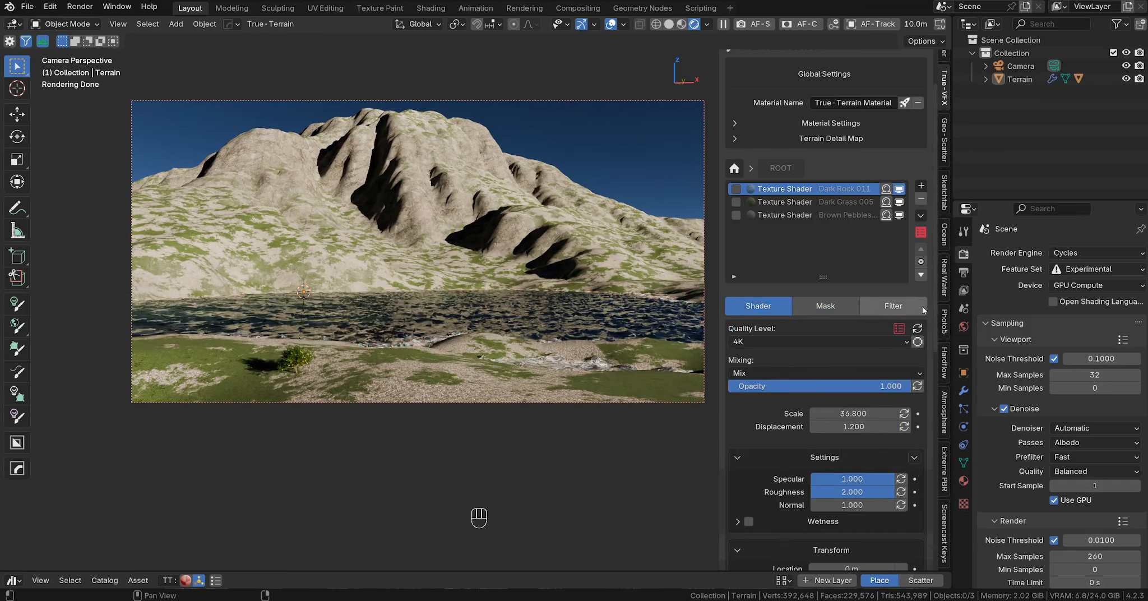
click(921, 185)
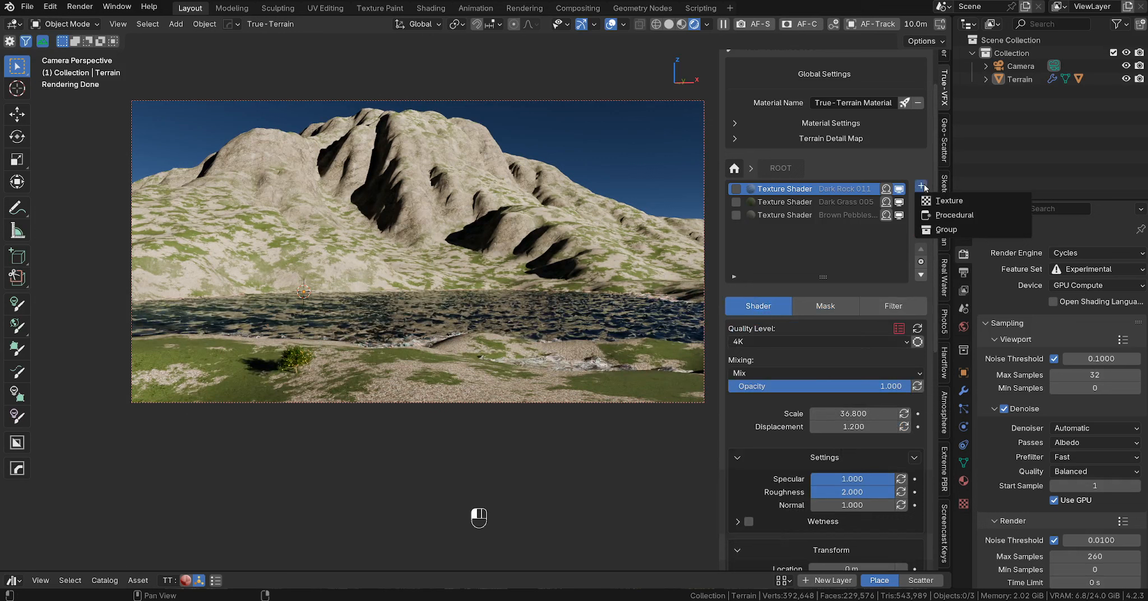
click(947, 201)
click(962, 286)
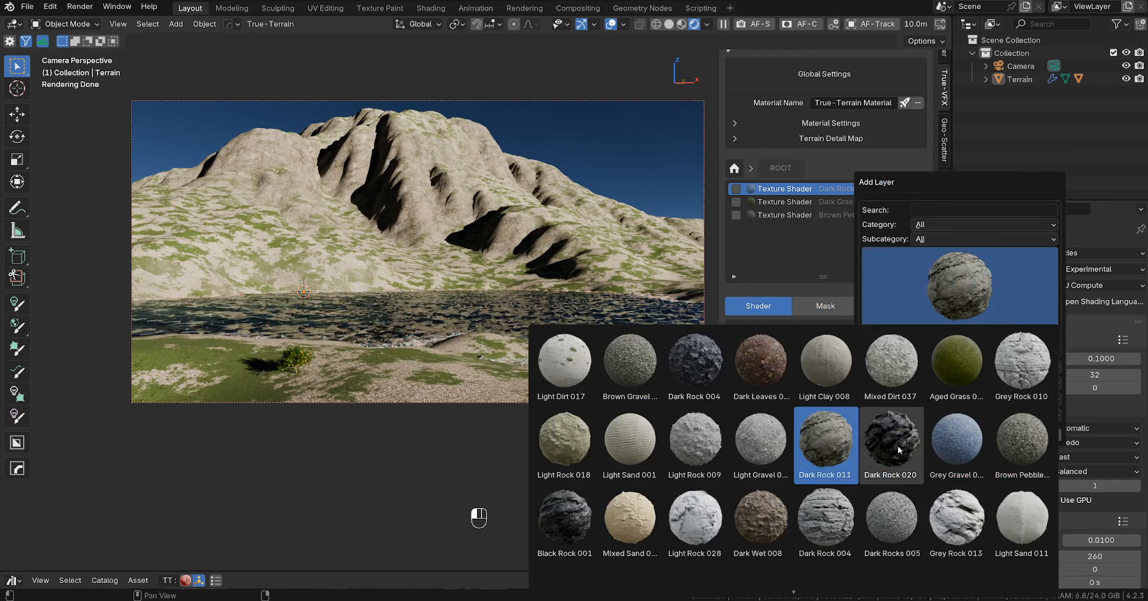
click(577, 523)
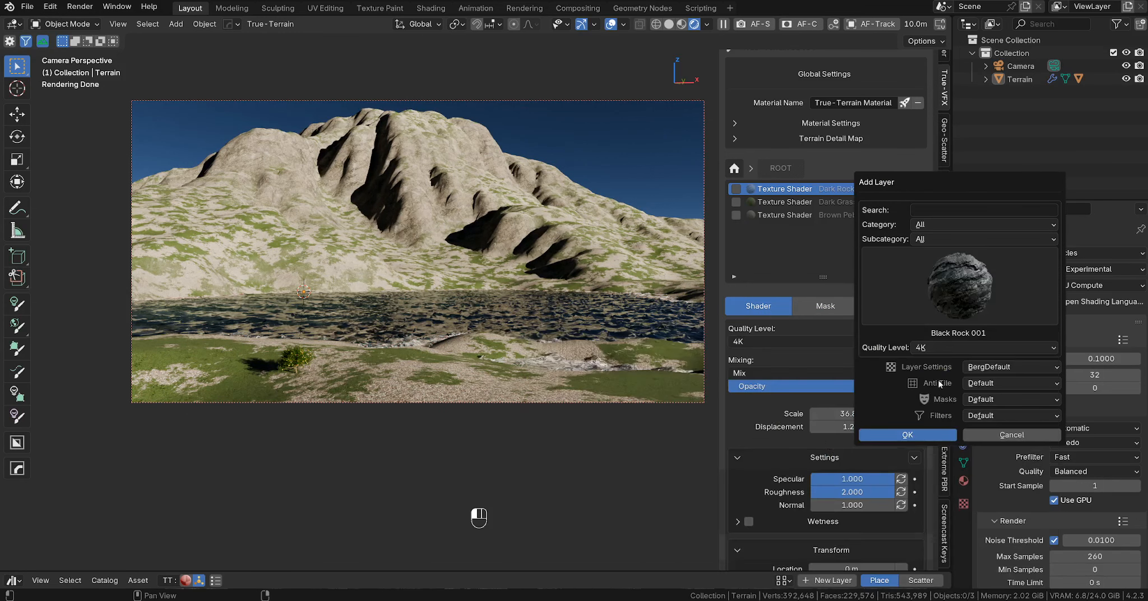
click(905, 436)
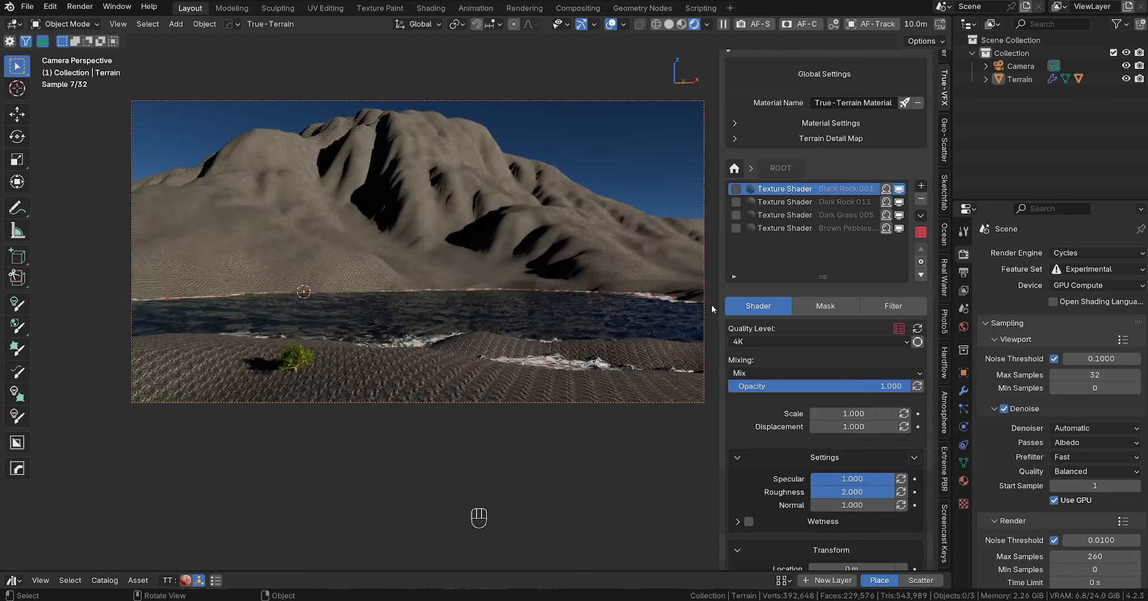
drag(857, 414, 1094, 414)
drag(855, 480, 807, 481)
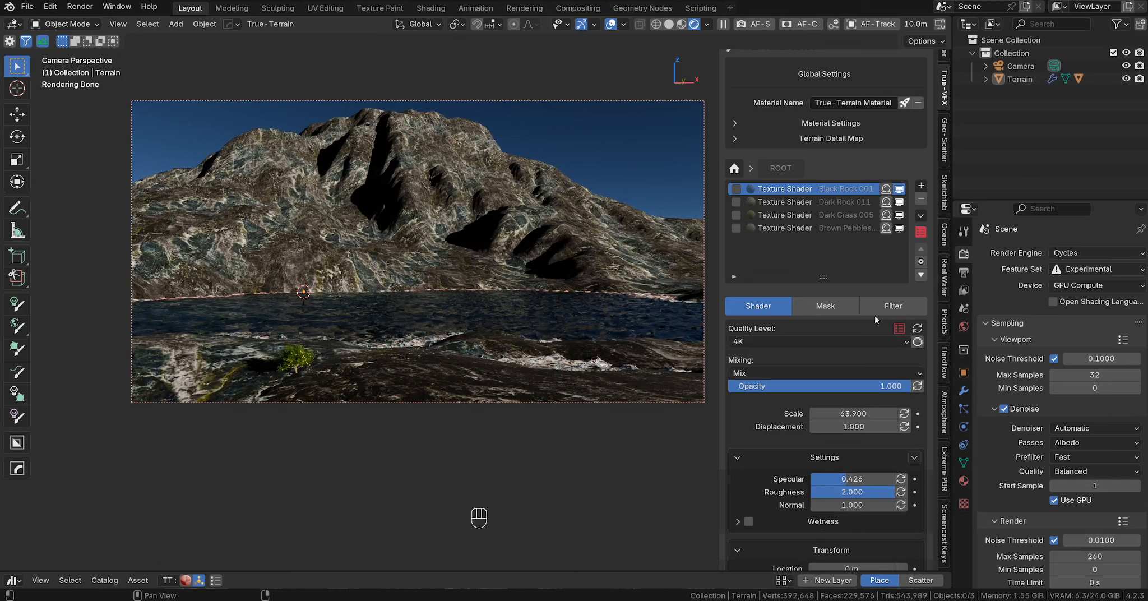
- Add a Patch Mask with default presets to the Black Rock 001 layer
click(825, 306)
scroll(896, 359, up, 3)
click(921, 379)
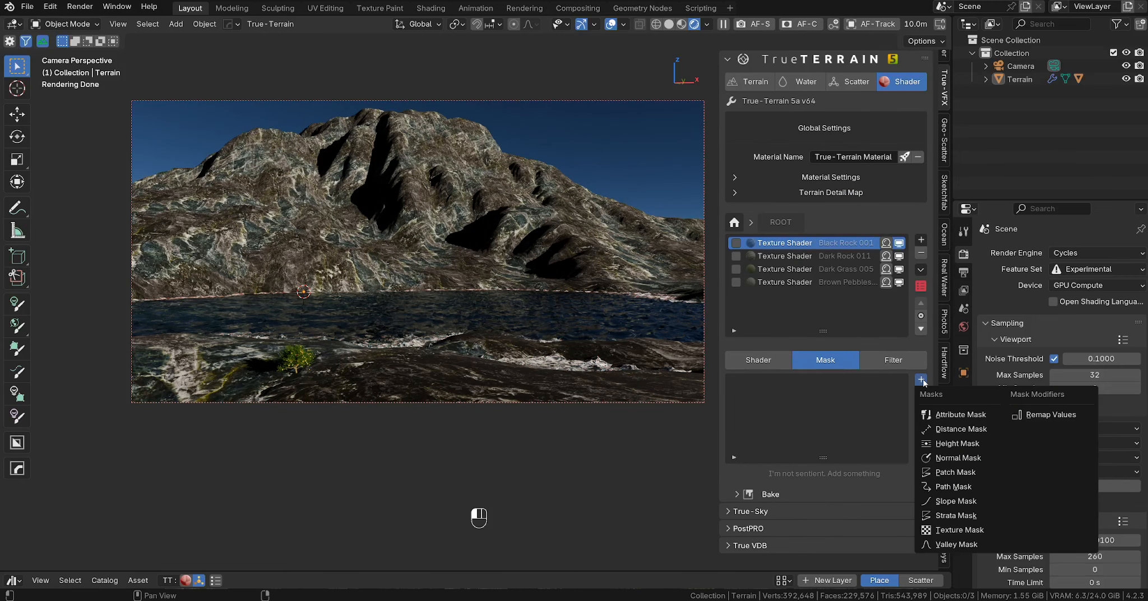
click(954, 471)
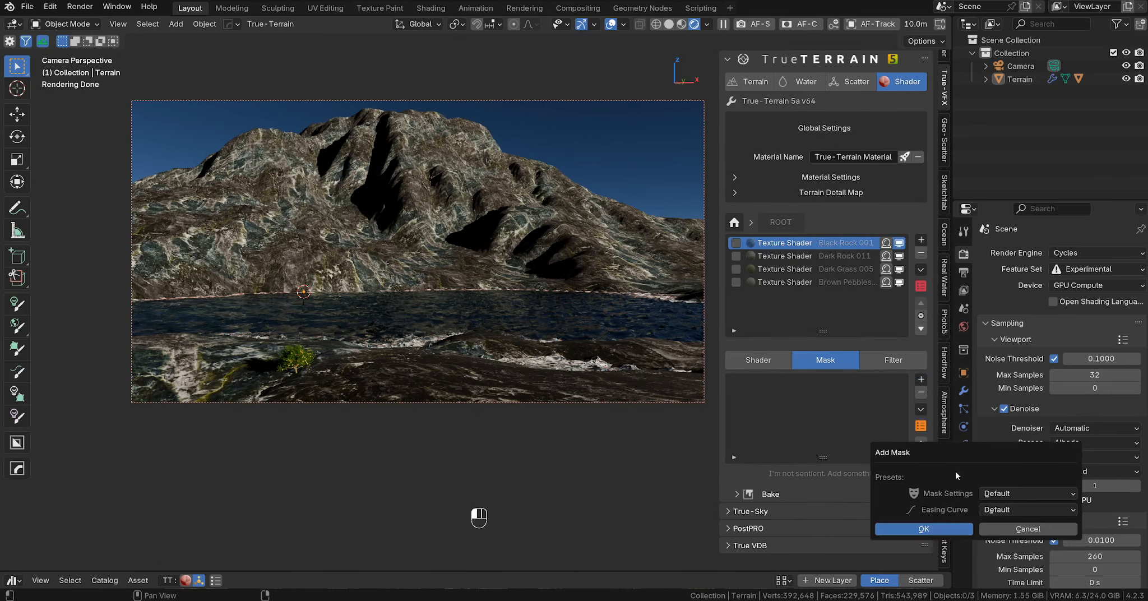
click(925, 530)
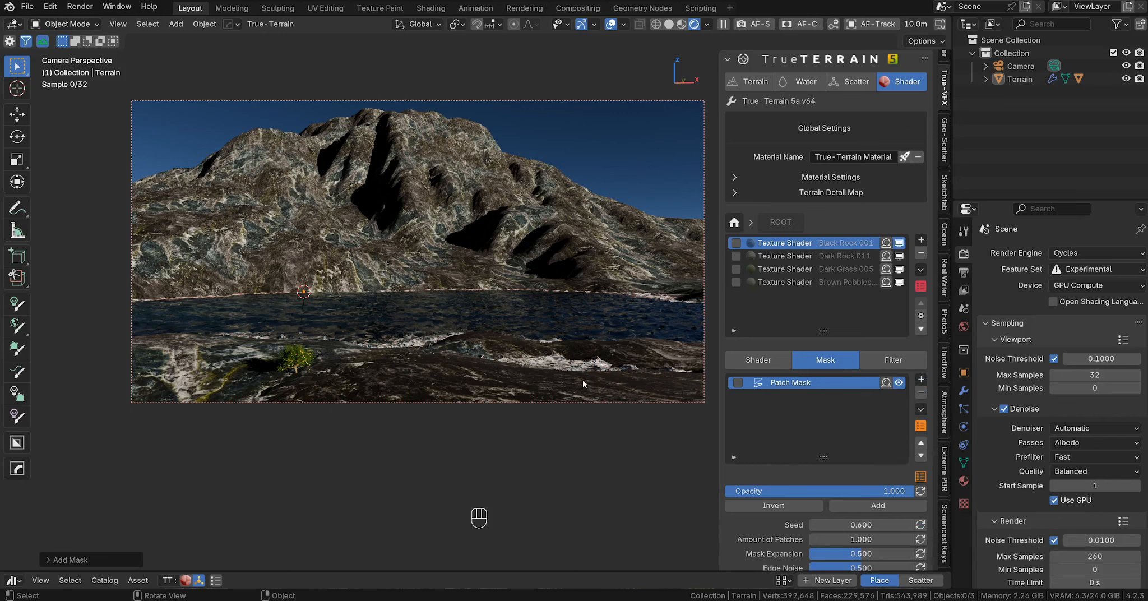
- Using the mask preview, set the black rock's patch mask to 0.1 amount of patches and seed 1.0
click(885, 383)
drag(855, 539, 807, 539)
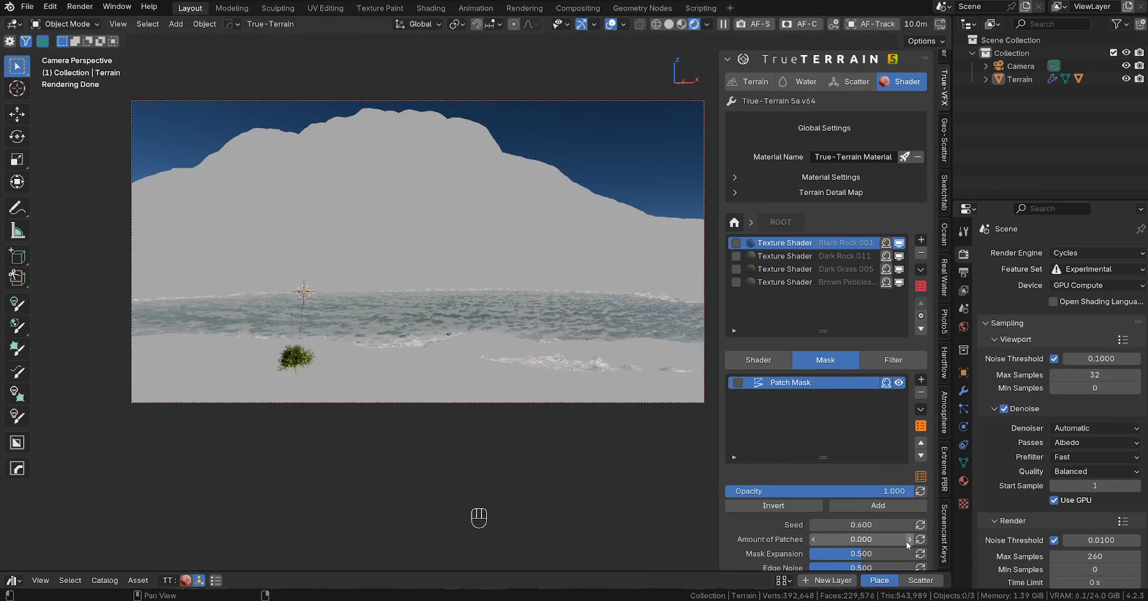
click(909, 539)
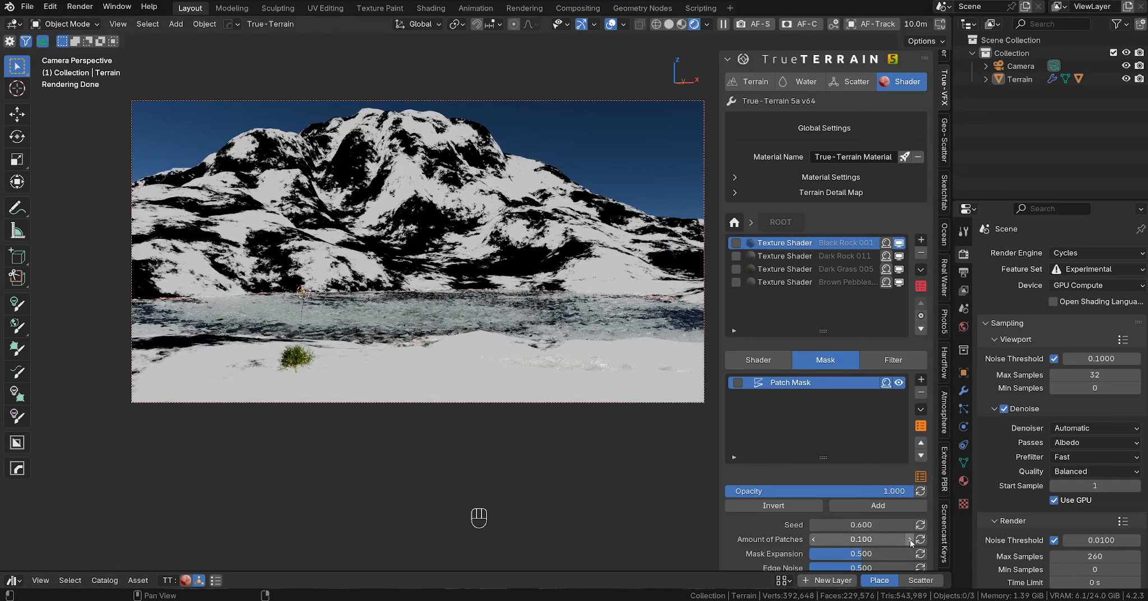
click(909, 524)
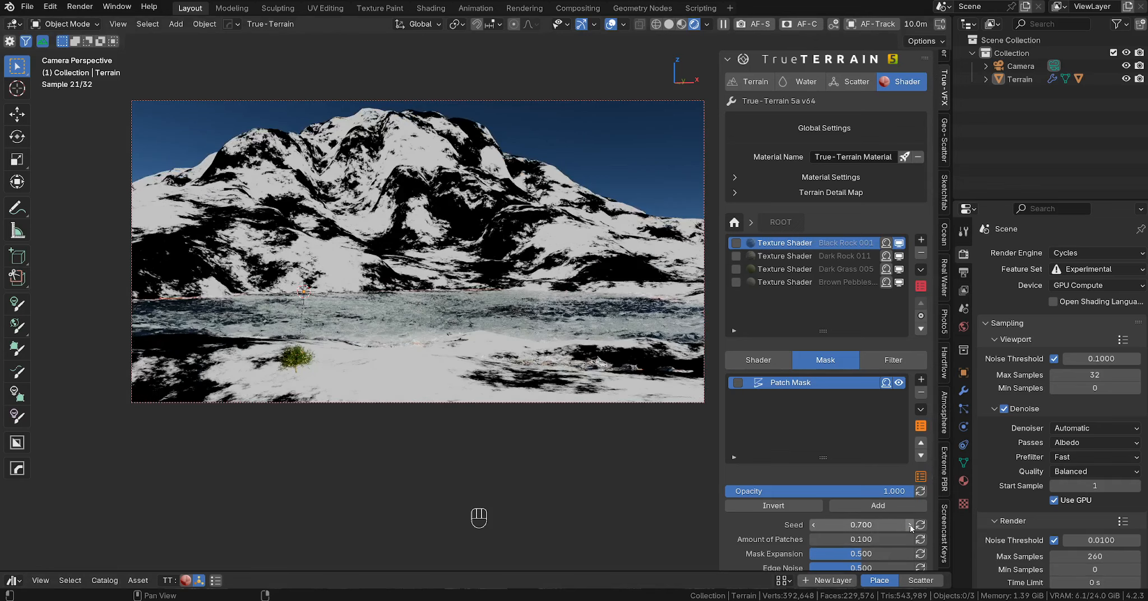
click(909, 524)
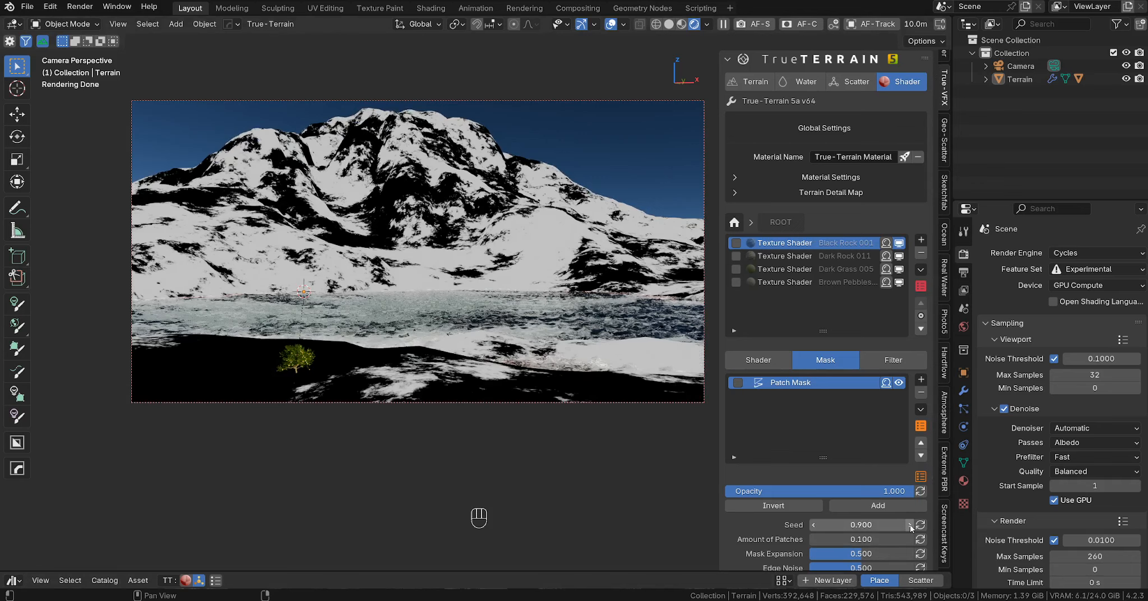
click(908, 523)
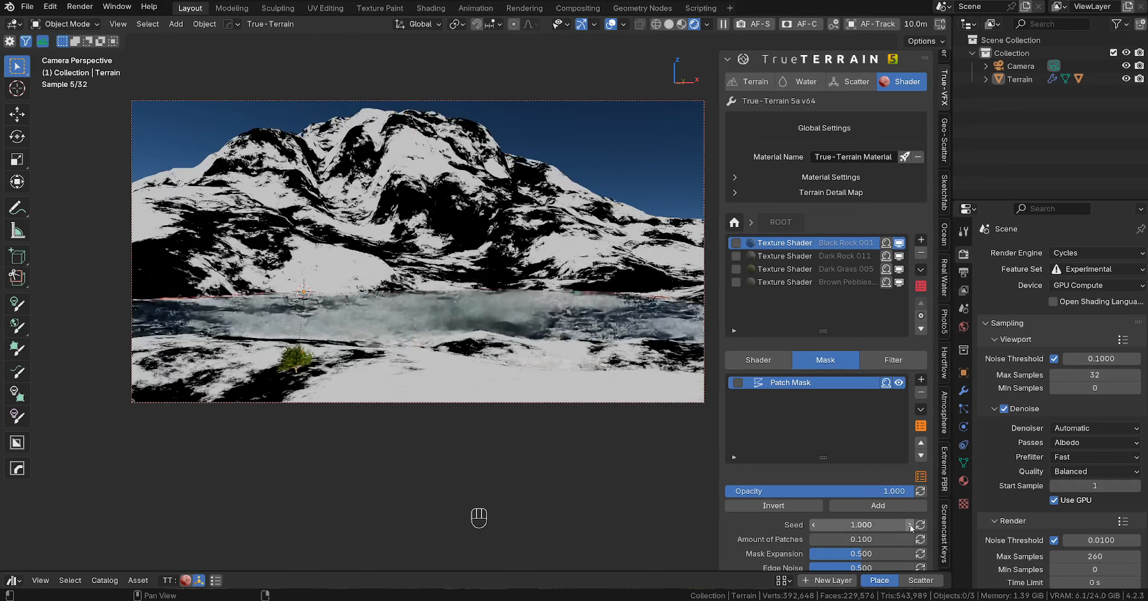
click(886, 382)
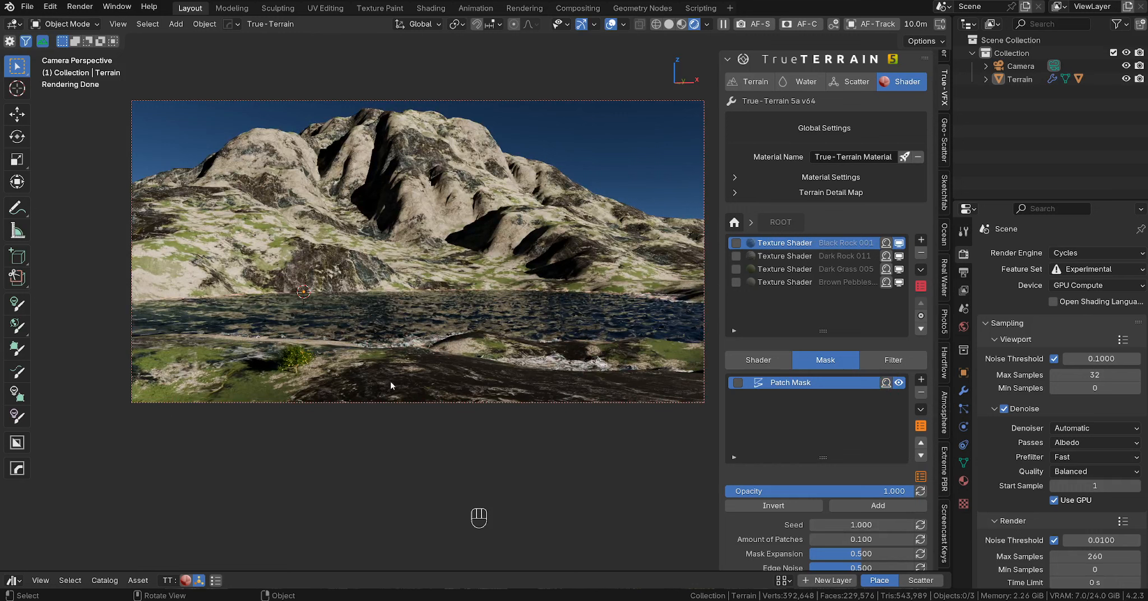
- Add an inverted Slope Mask with a slope factor of 0.531 to the Black Rock 001 layer
click(921, 379)
click(951, 502)
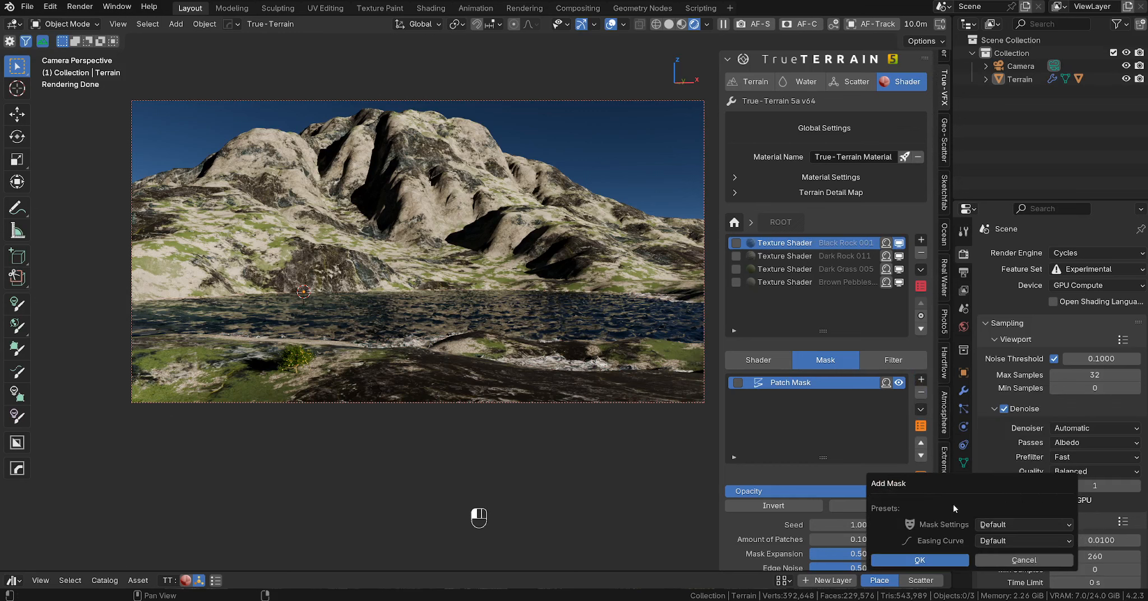
click(919, 559)
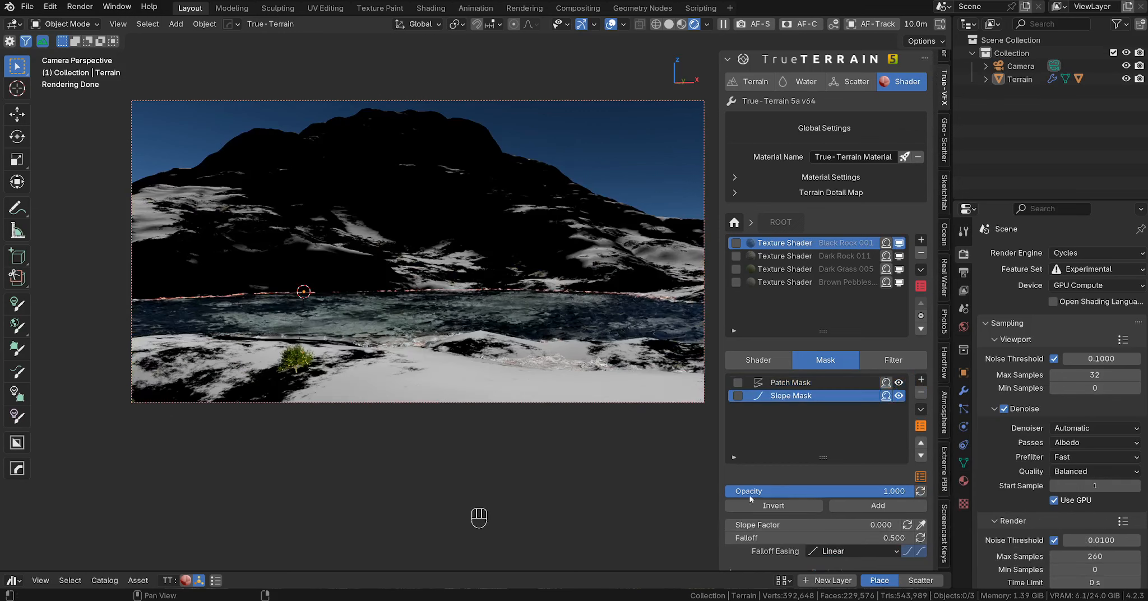
click(767, 506)
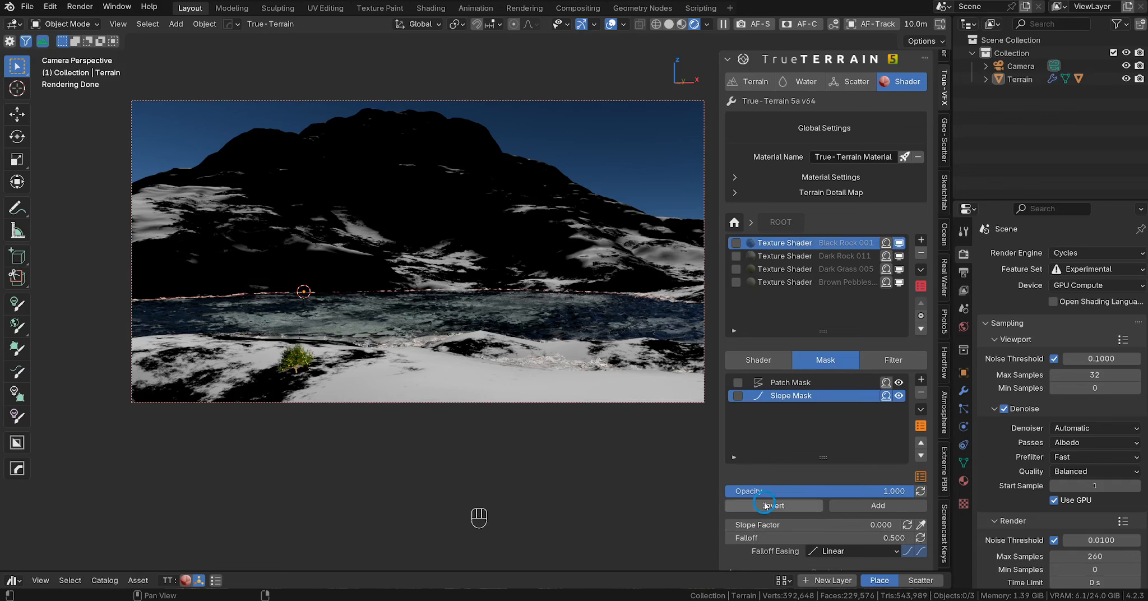
drag(790, 521, 882, 523)
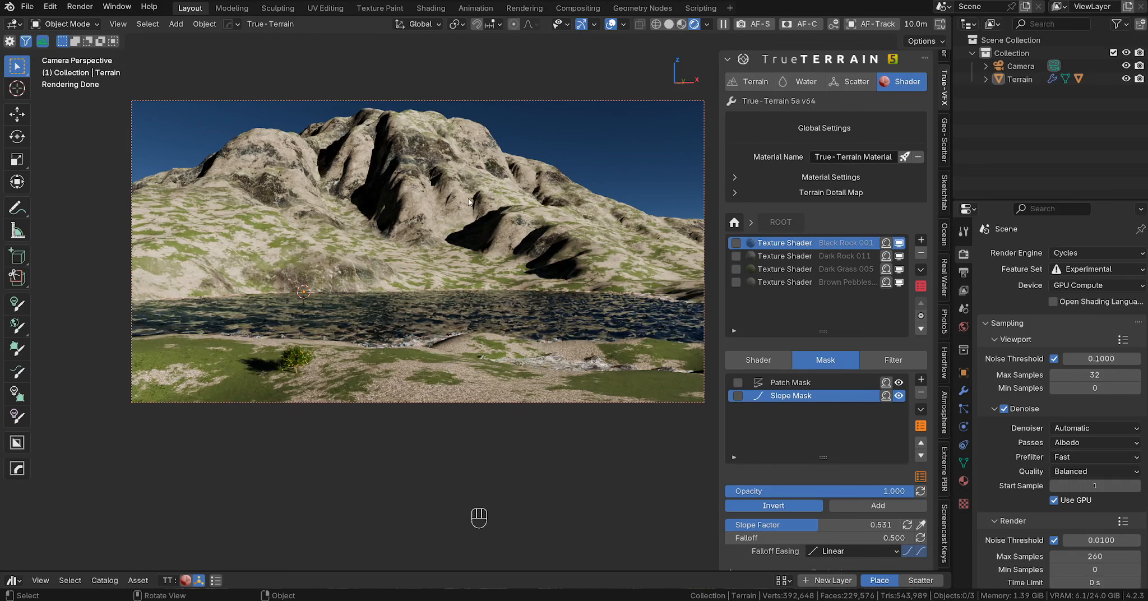
- Compare the terrain with the Dark Rock 011 and Black Rock 001 layers each hidden and shown again
click(901, 254)
click(901, 255)
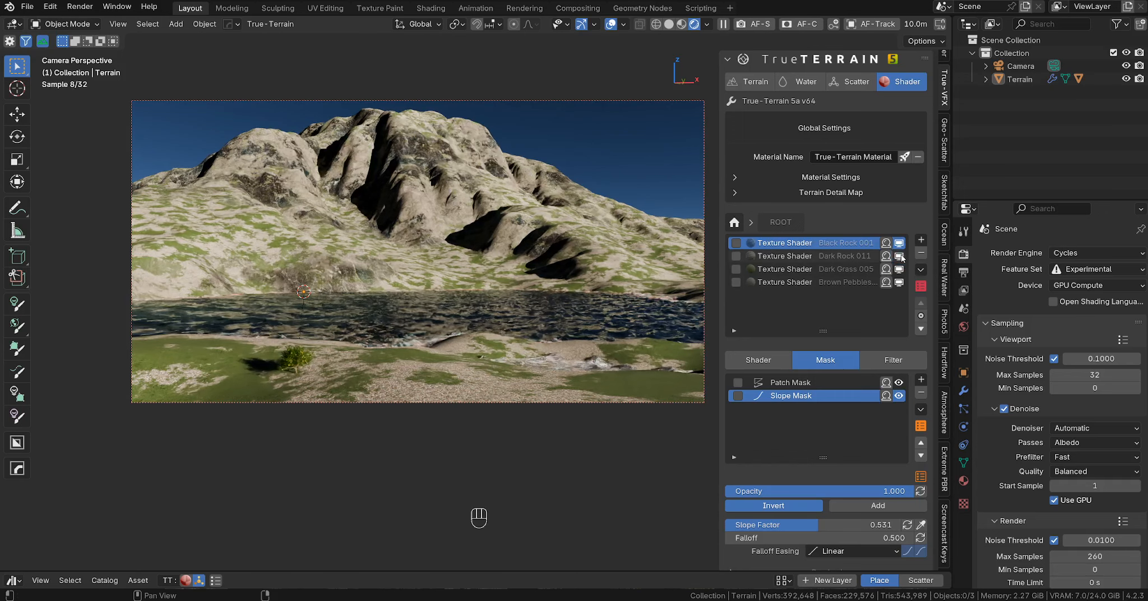
click(898, 244)
click(898, 243)
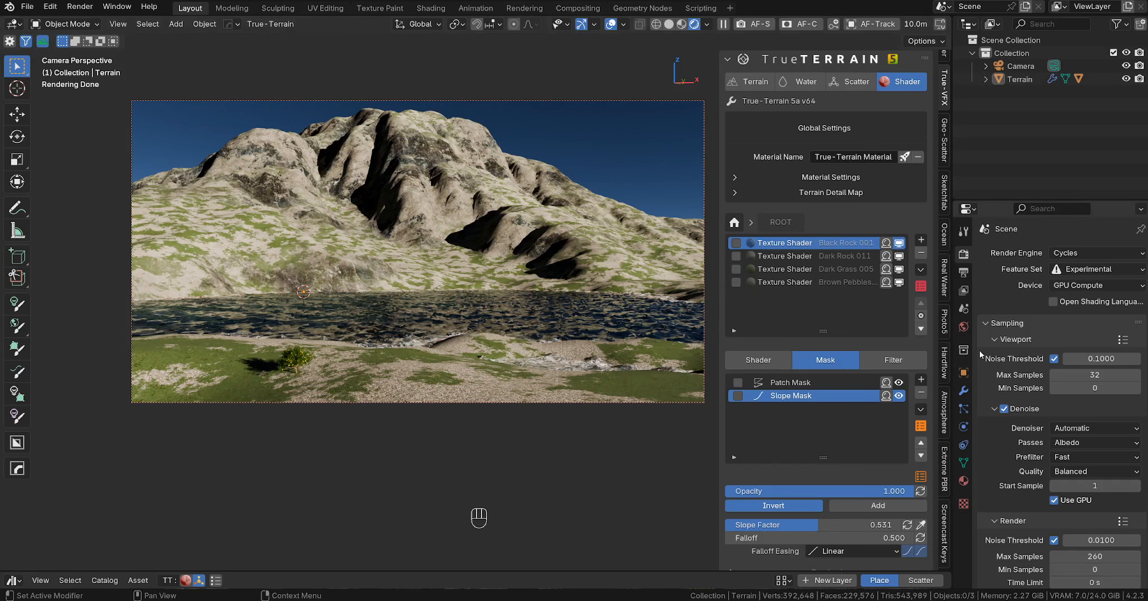
- Set the world sky texture's sun rotation to 226° and its sun elevation to 22.6°
click(963, 326)
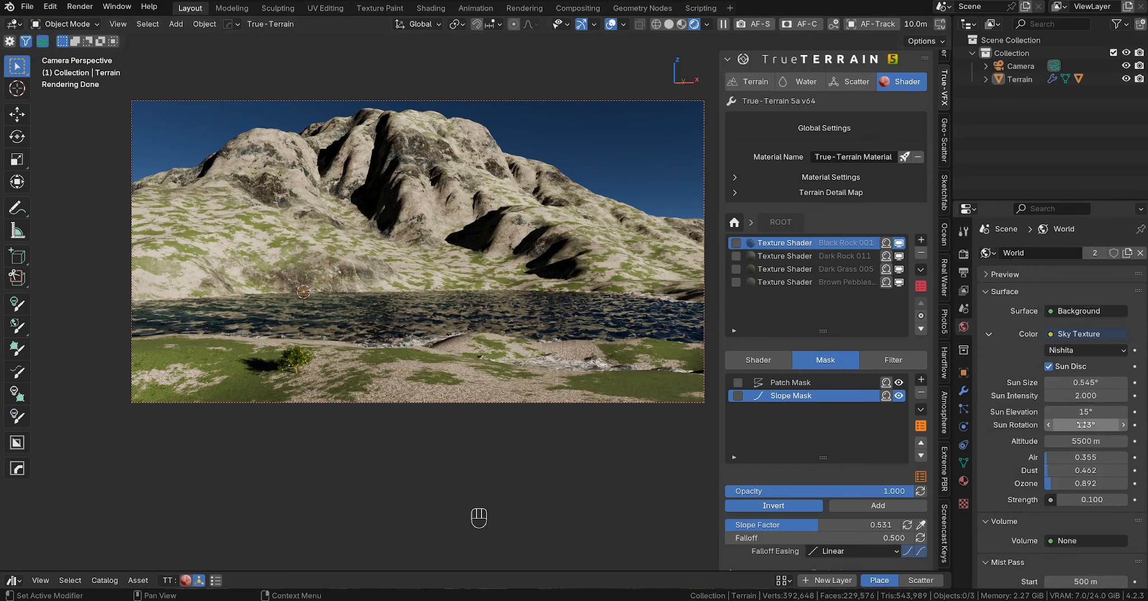
drag(1085, 425, 1127, 425)
mouse_move(1086, 425)
mouse_down()
mouse_move(1115, 425)
mouse_move(1091, 411)
mouse_move(1074, 422)
mouse_up()
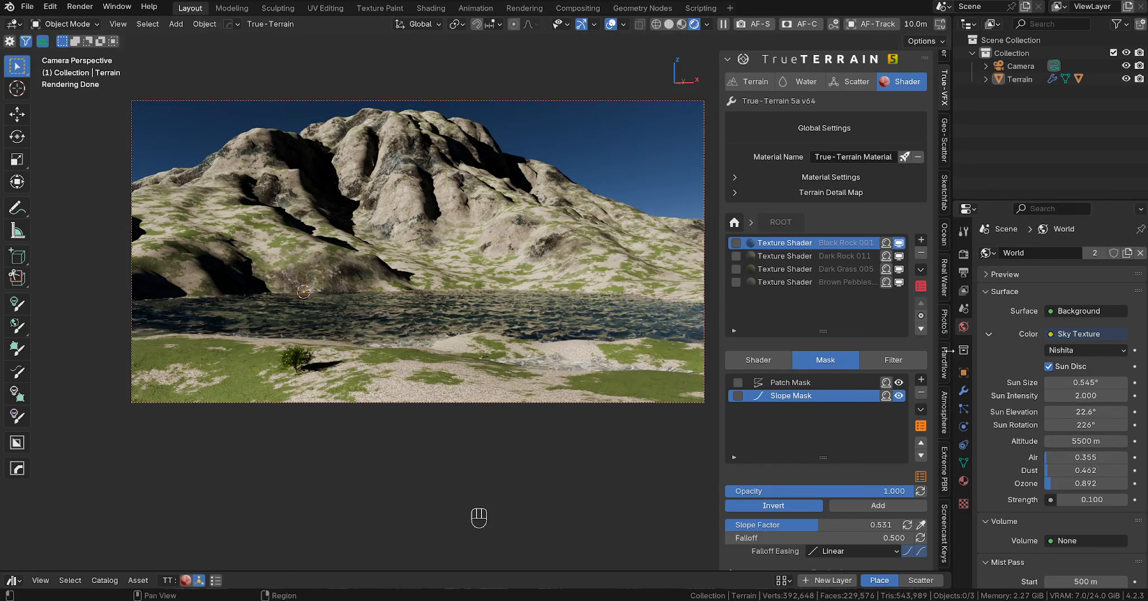
- Set the terrain grid resolution to 2000 vertices
click(753, 82)
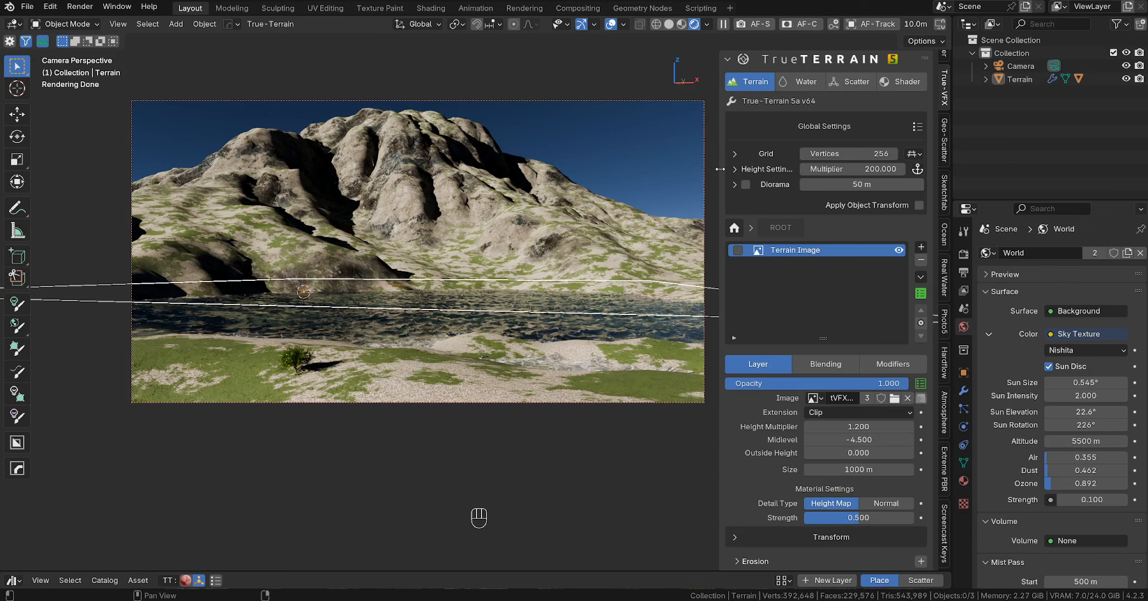
click(849, 153)
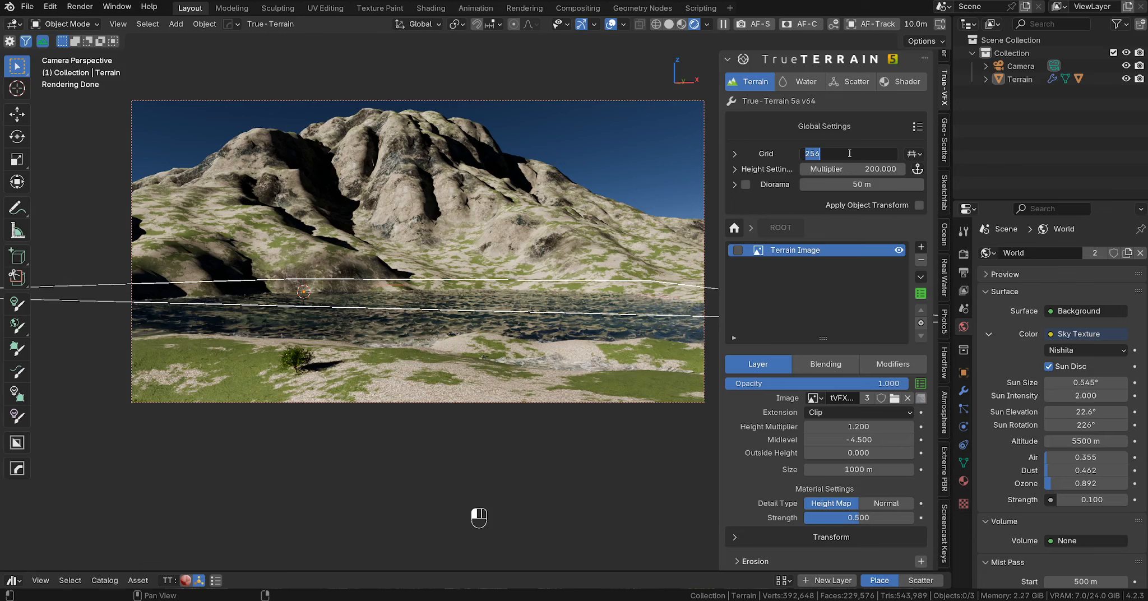
text(2000)
key(Return)
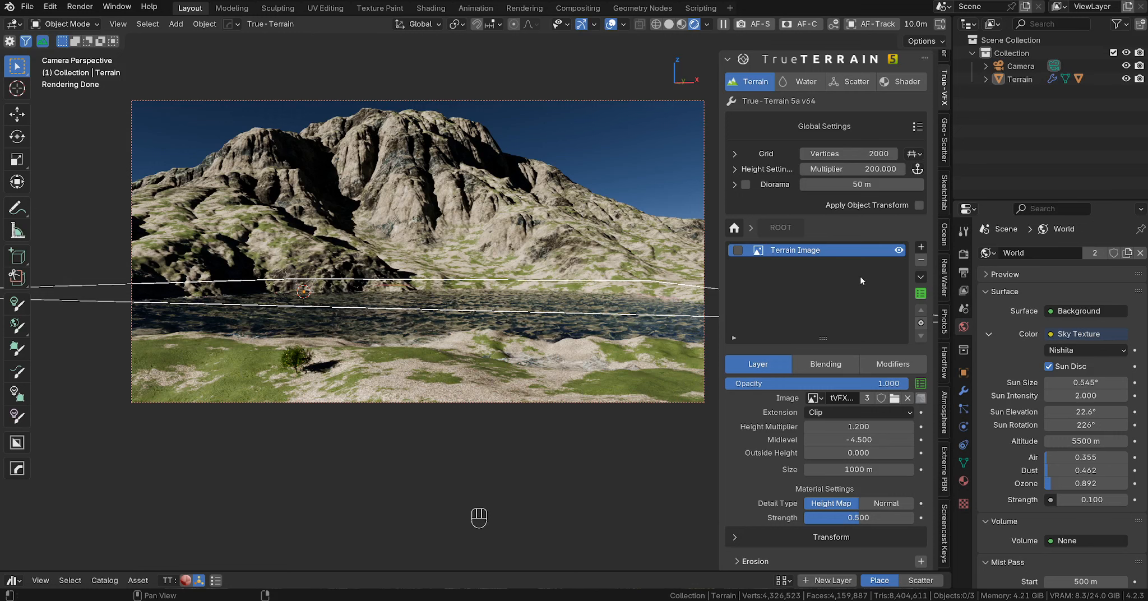
- Set the terrain material's displacement scale to 0.45
click(901, 81)
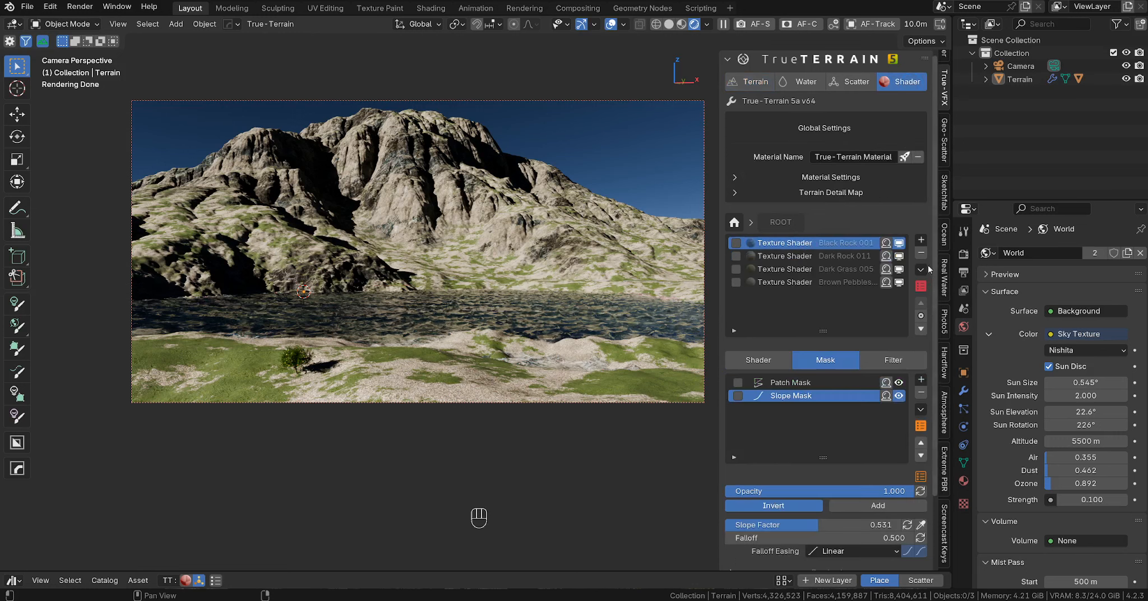
click(735, 177)
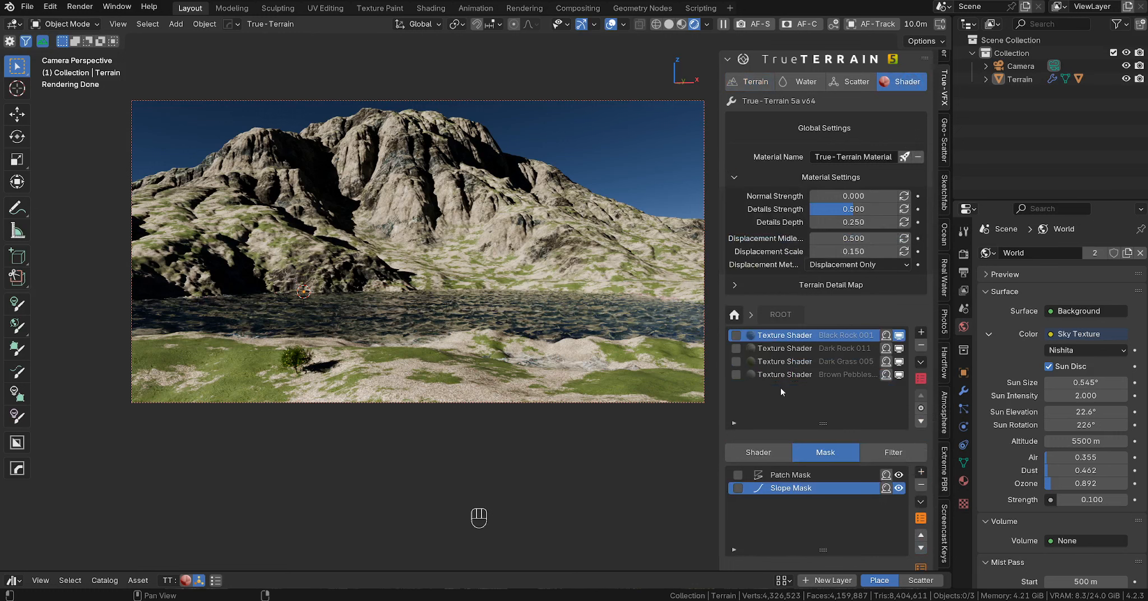
click(893, 252)
drag(892, 253, 927, 253)
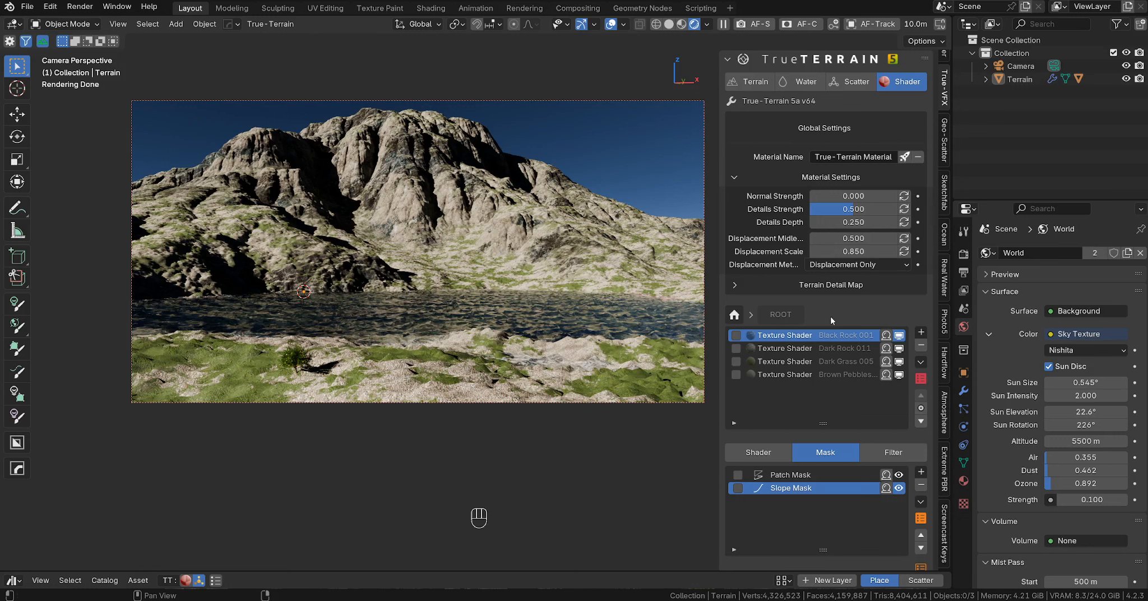
click(814, 252)
click(815, 252)
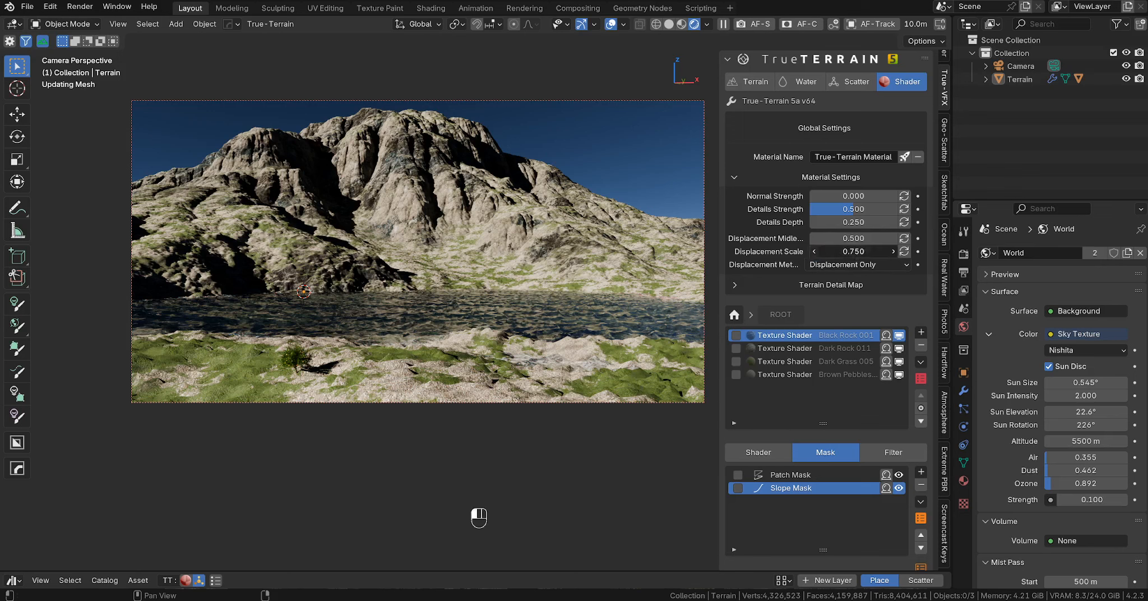
click(814, 251)
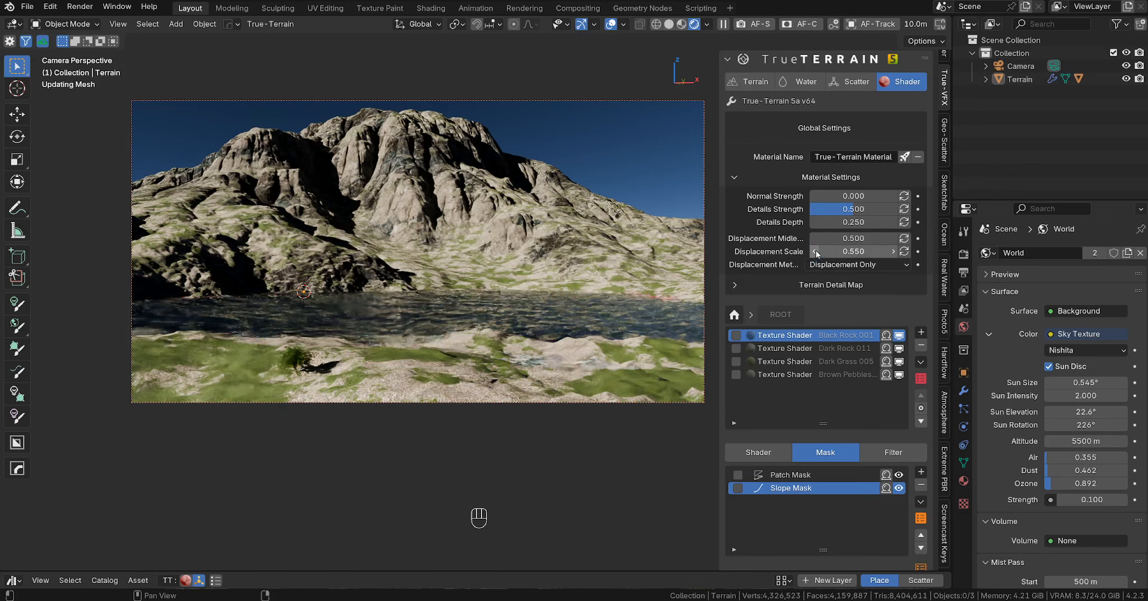
click(815, 251)
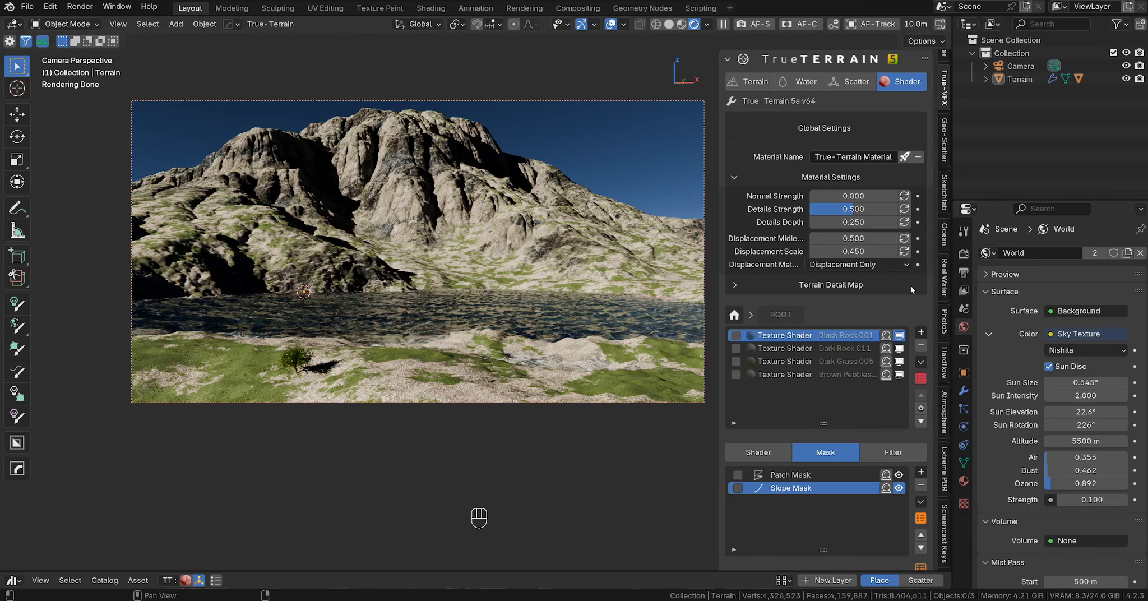
- Set the terrain material's details depth to 2.95 and details strength to 0.723
drag(847, 222, 911, 223)
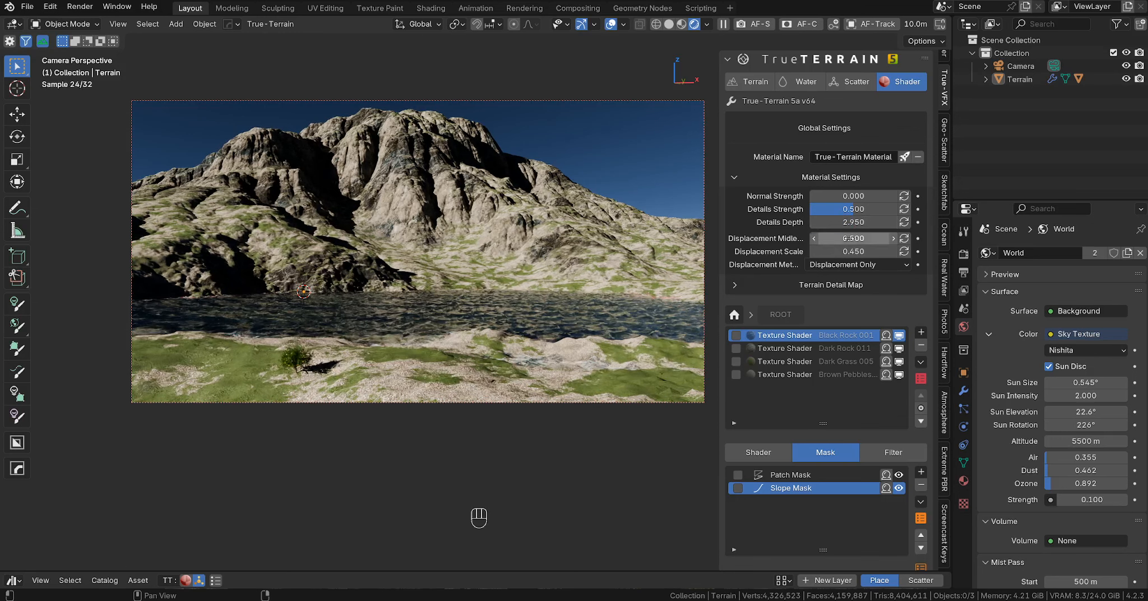
drag(854, 209, 873, 208)
scroll(401, 505, up, 3)
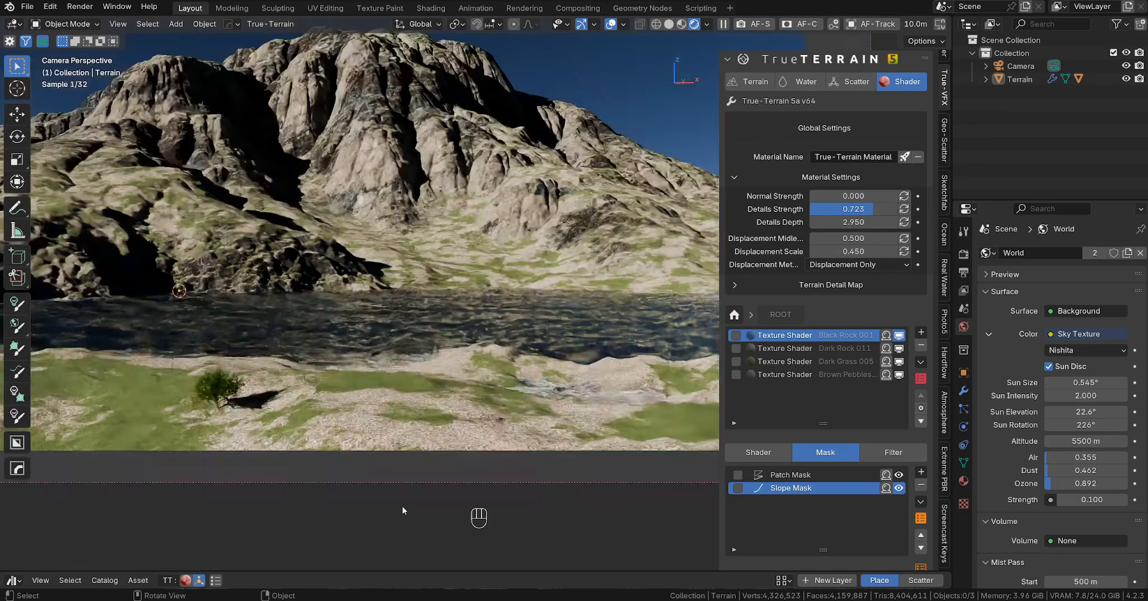
shift+middle_drag(402, 506, 468, 371)
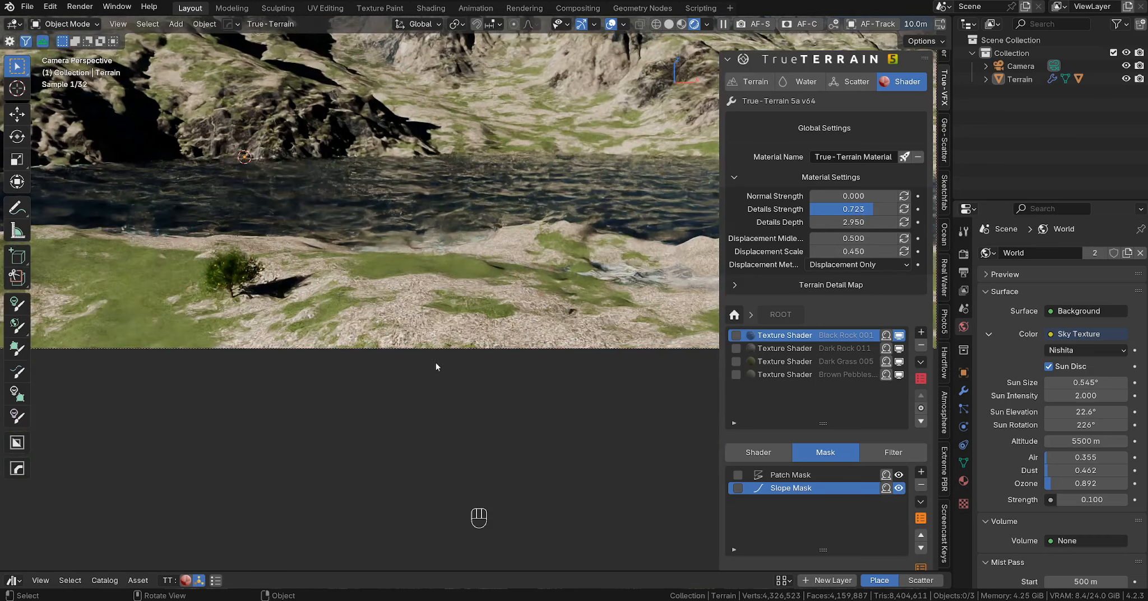
- Set the terrain material's details depth to 1.35 and its details strength to 0.652
scroll(436, 364, up, 4)
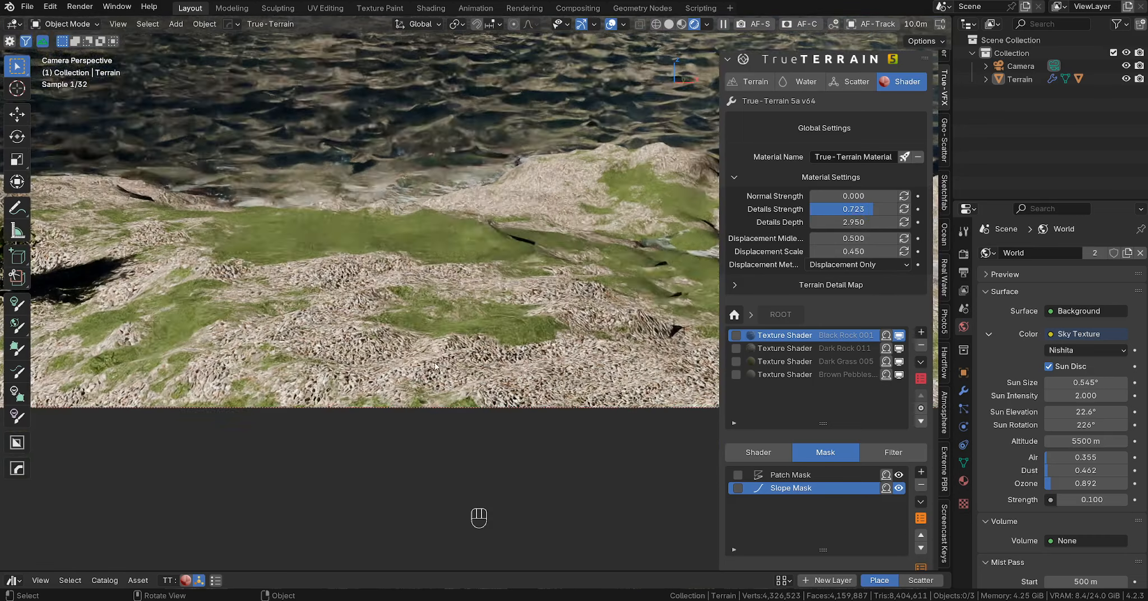
scroll(296, 403, up, 3)
shift+middle_drag(327, 382, 617, 370)
shift+middle_drag(405, 355, 499, 340)
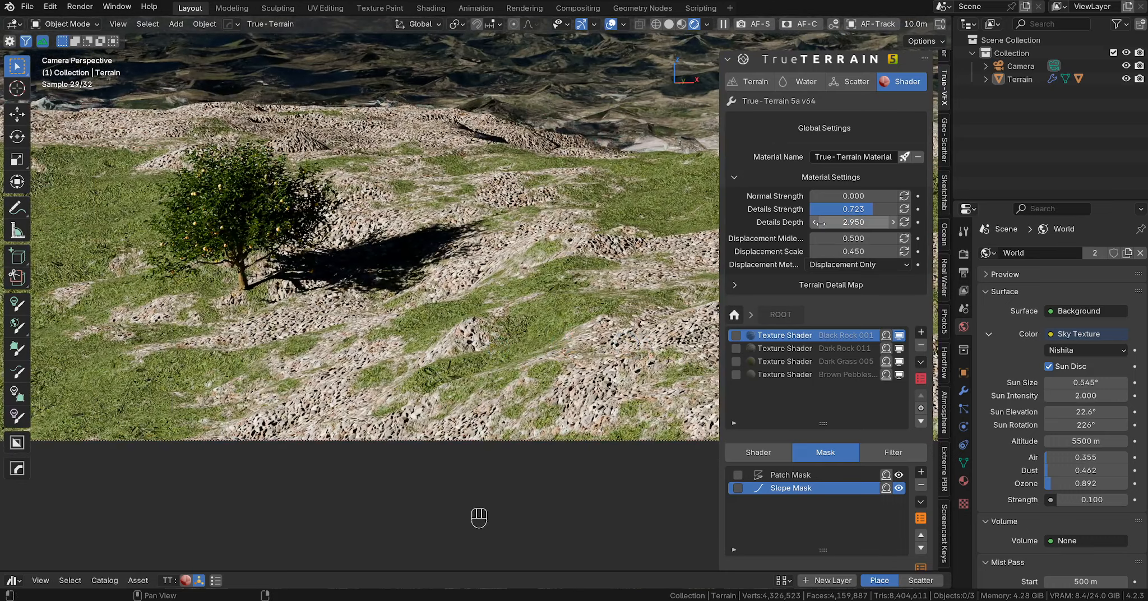
drag(853, 218, 818, 218)
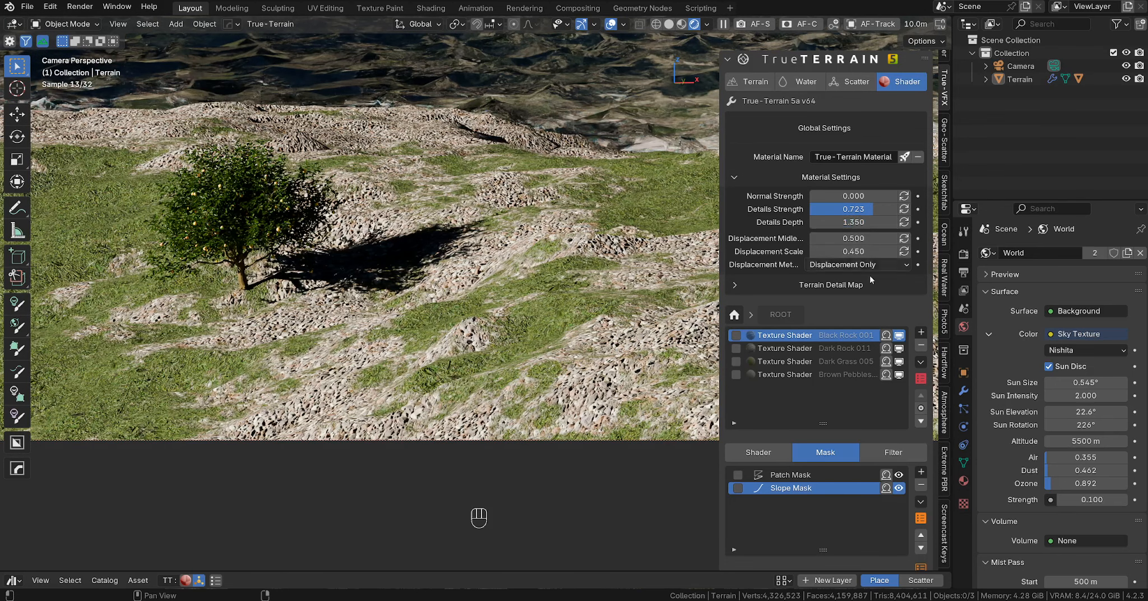
drag(864, 213, 859, 213)
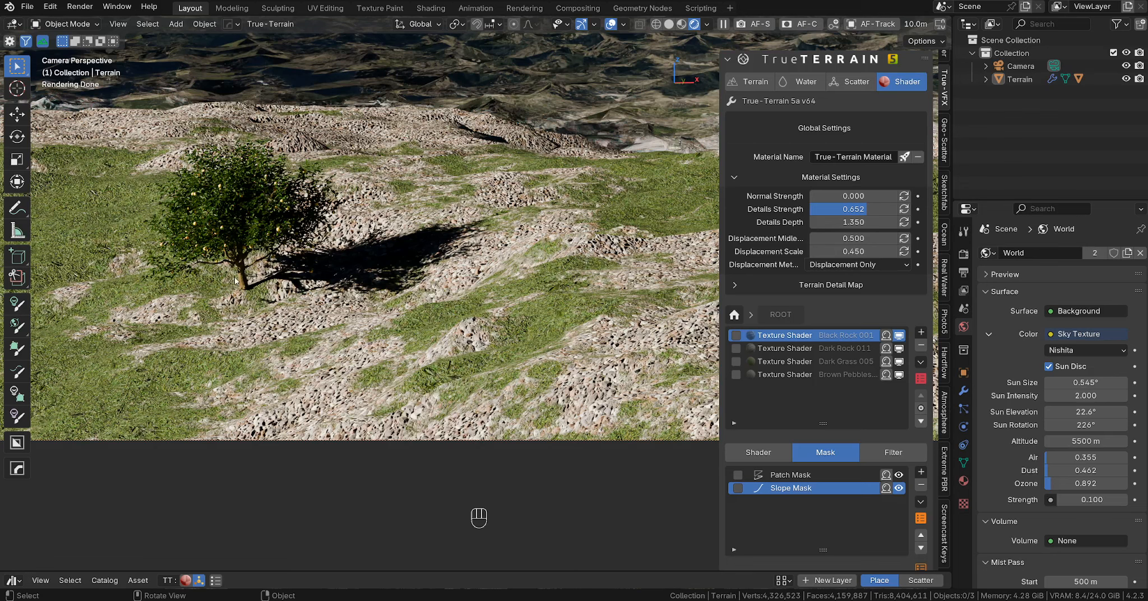
- Set the terrain material's displacement scale to 0.35, then narrow the sidebar to show more of the camera view
click(815, 252)
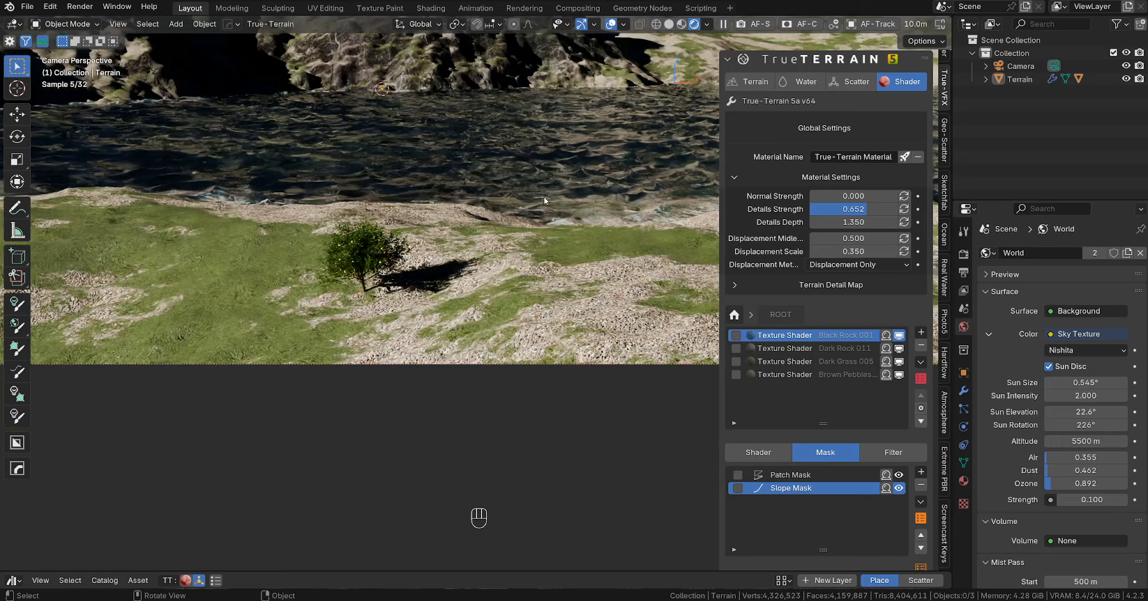
scroll(546, 196, down, 4)
shift+middle_drag(546, 196, 410, 335)
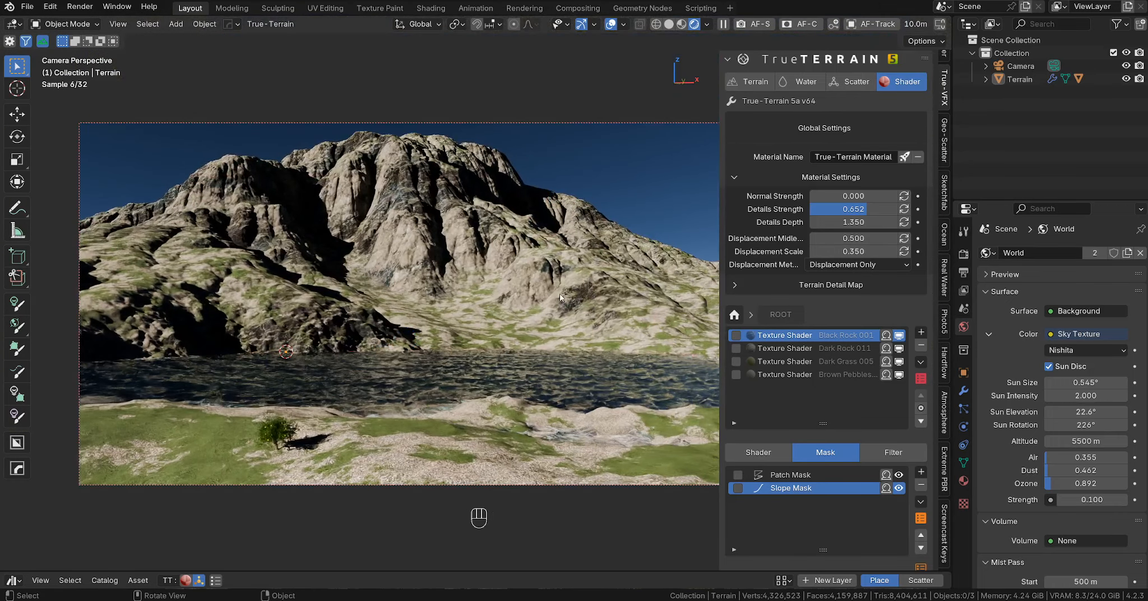
shift+middle_drag(558, 300, 490, 301)
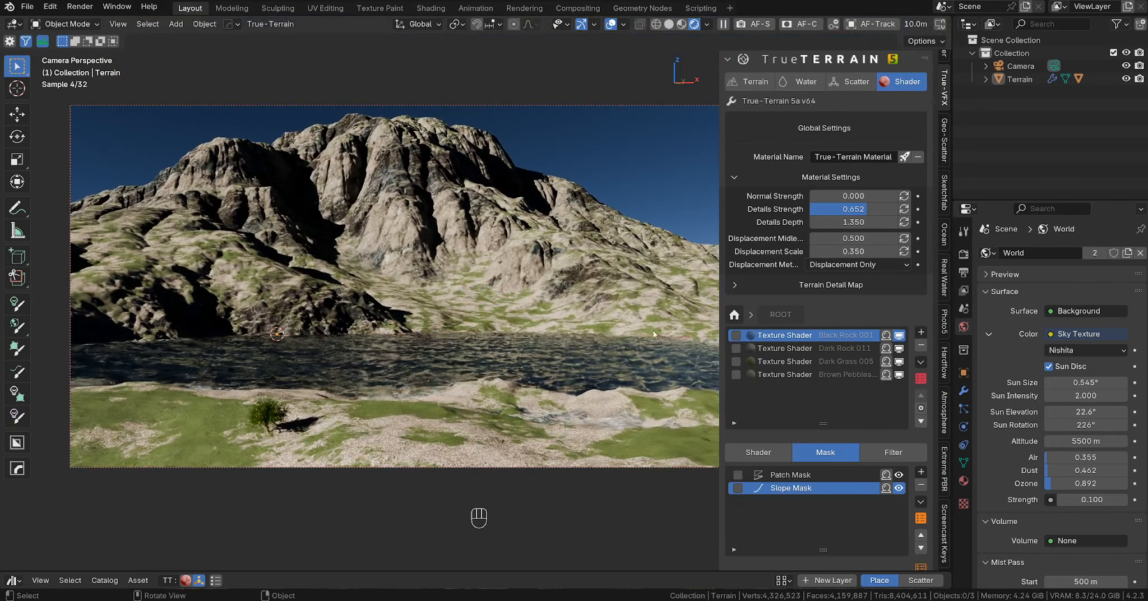
drag(720, 252, 758, 286)
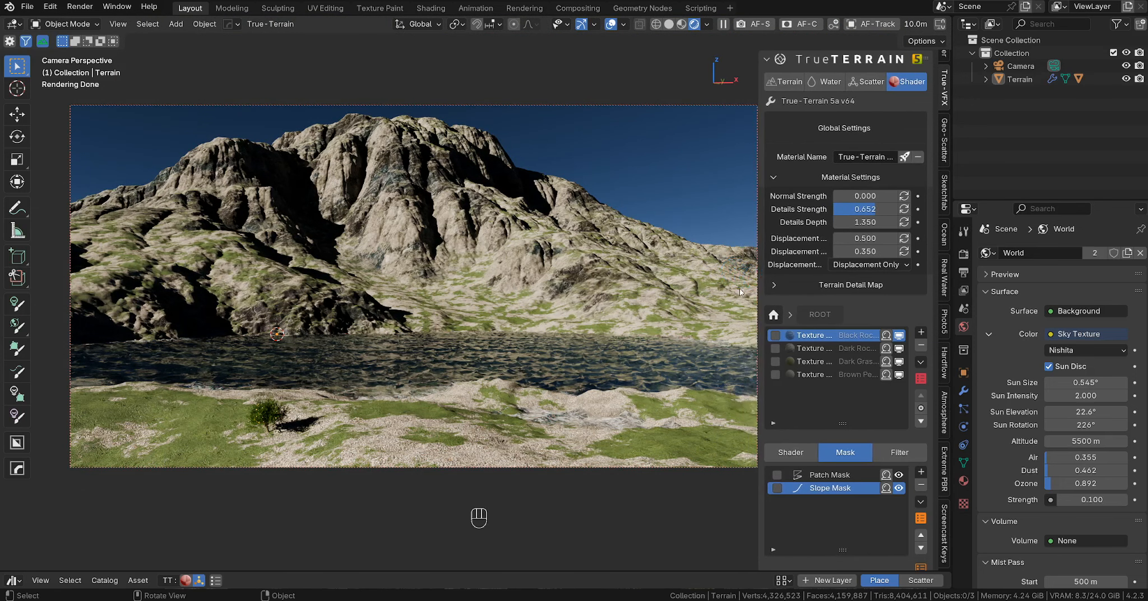
- Add a 4K Dark Rock 005 texture layer from the TT5 Mat Pack1 pack and set its scale to 60.3
click(922, 335)
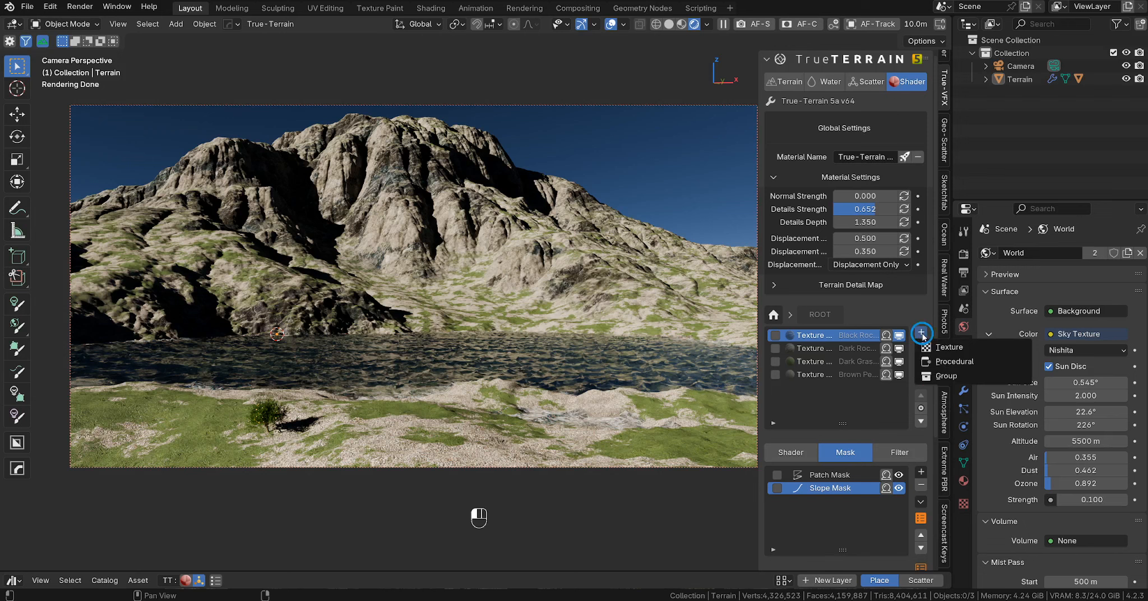
click(947, 347)
click(961, 409)
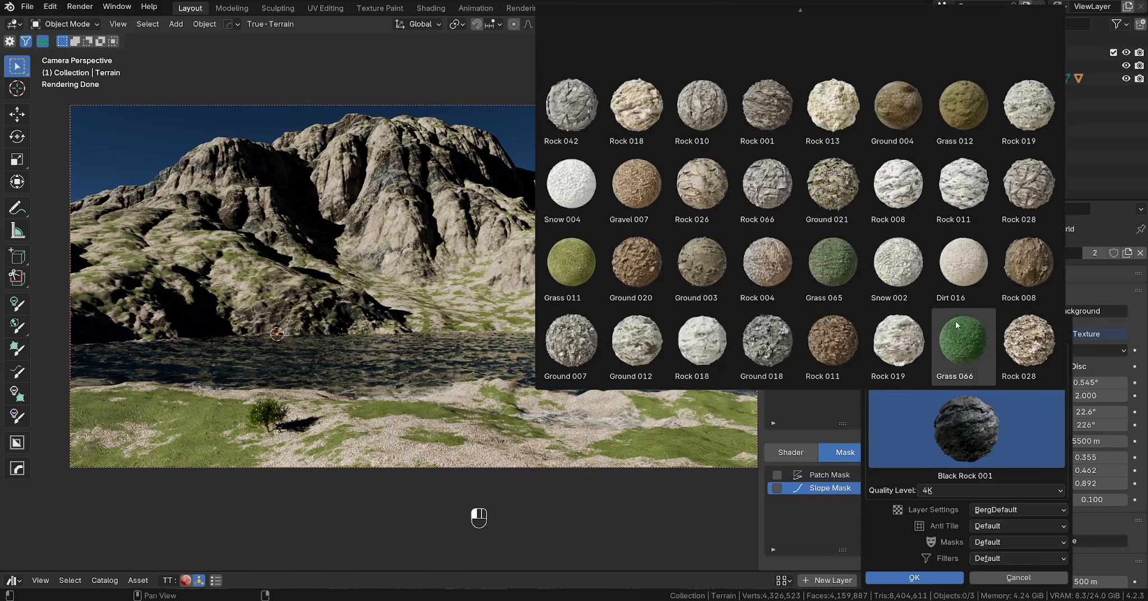
scroll(898, 224, up, 5)
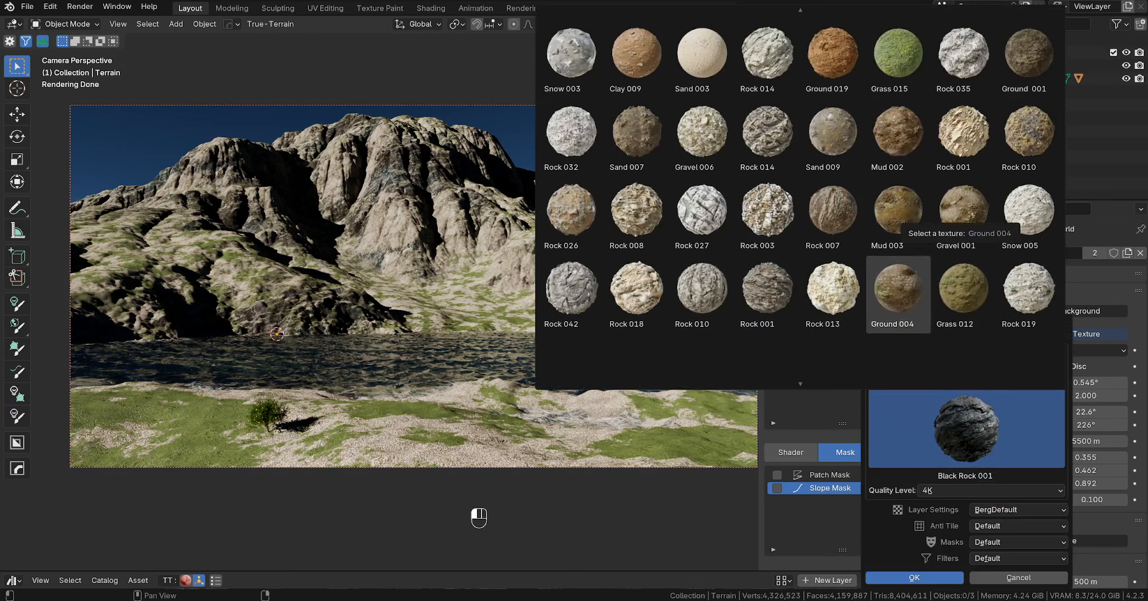
click(930, 367)
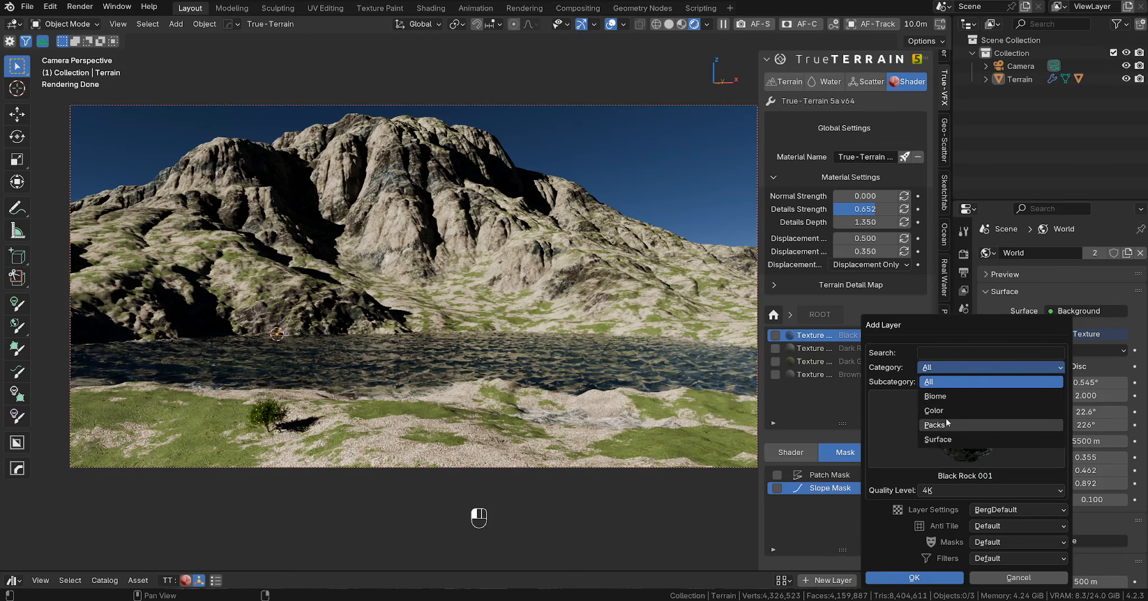
click(935, 425)
click(953, 381)
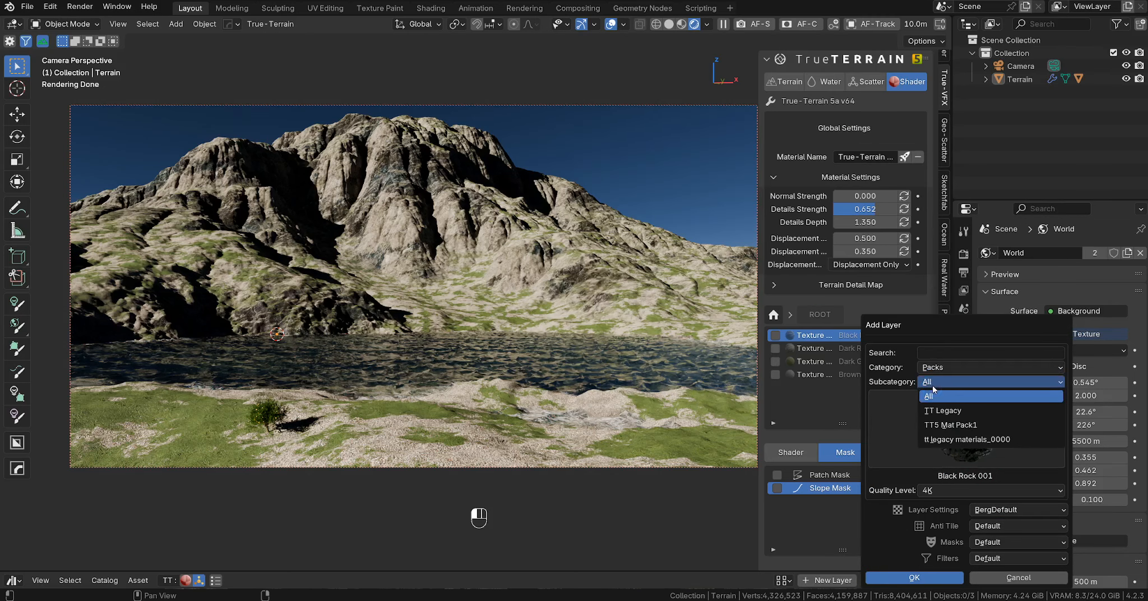
click(948, 425)
click(964, 432)
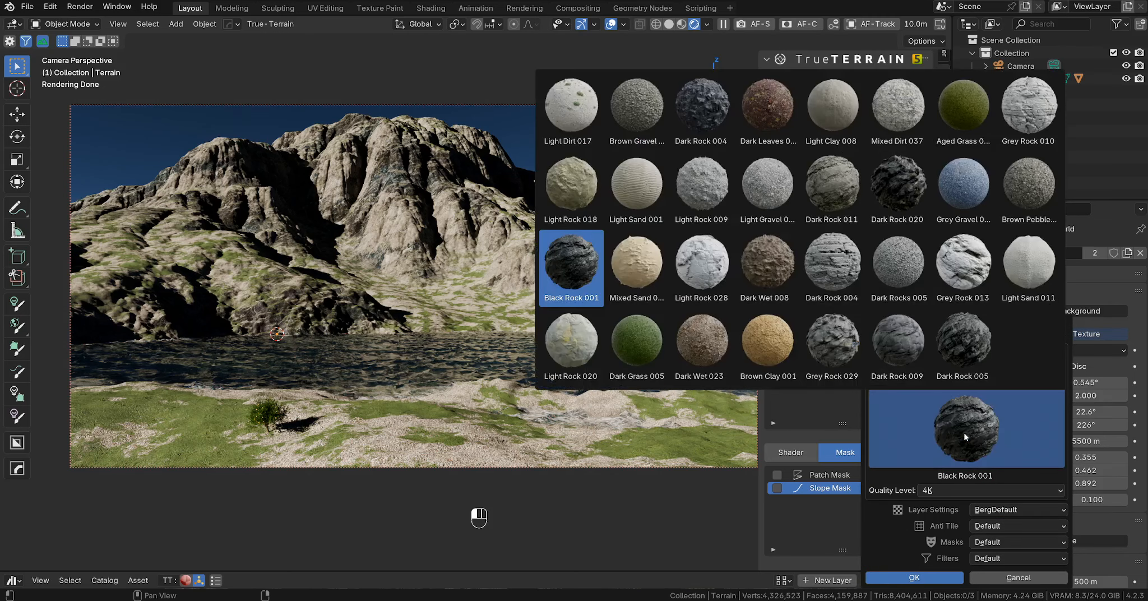
click(971, 351)
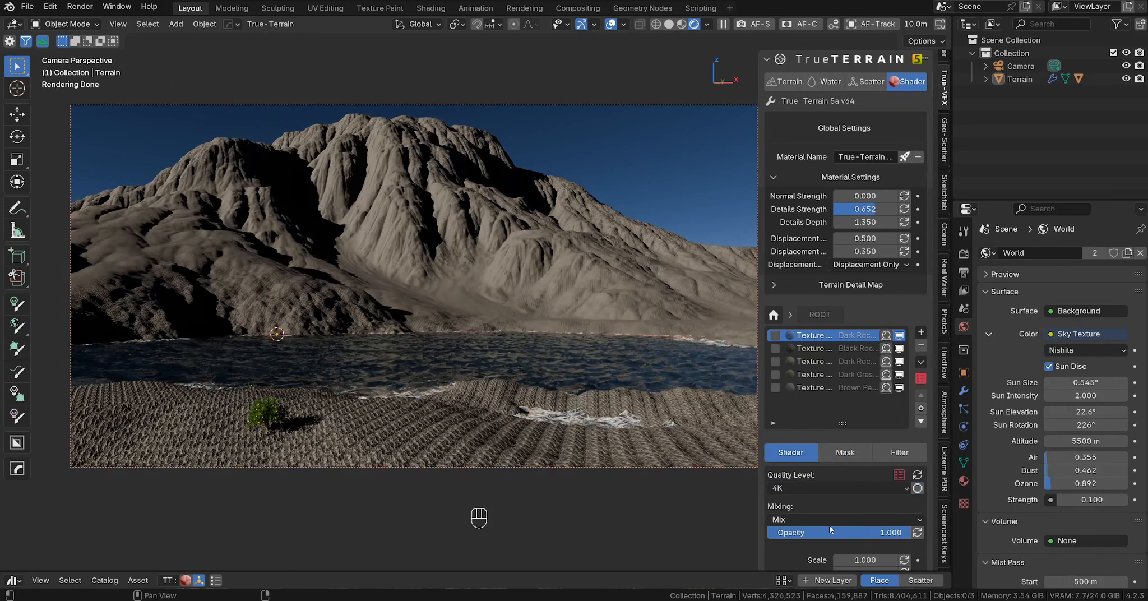
drag(856, 560, 894, 559)
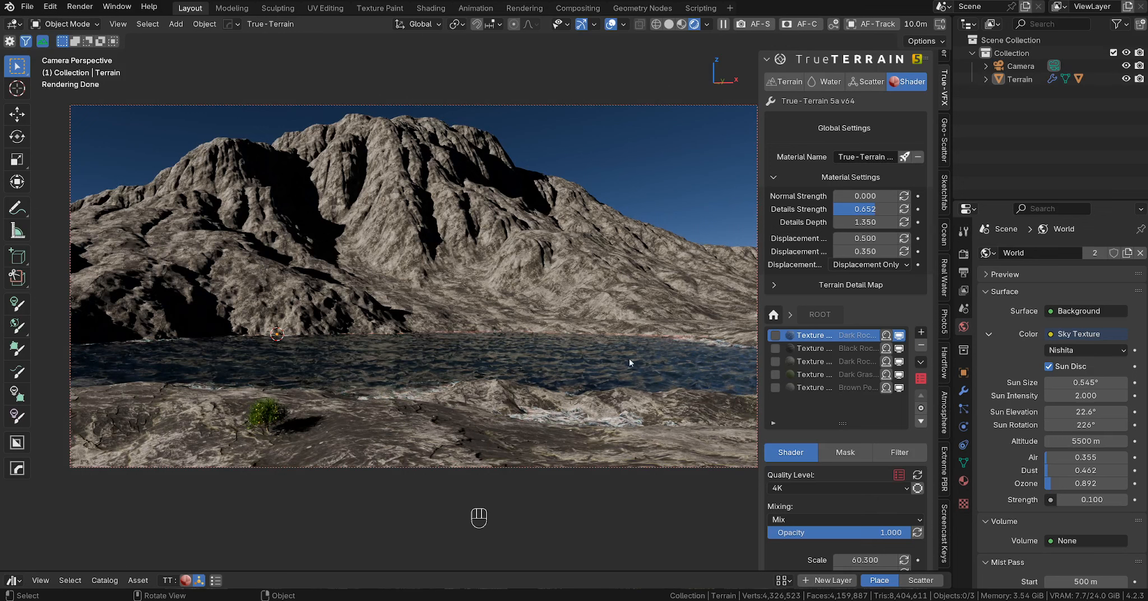
- Set the terrain grid's viewport amount to 0.25
click(784, 82)
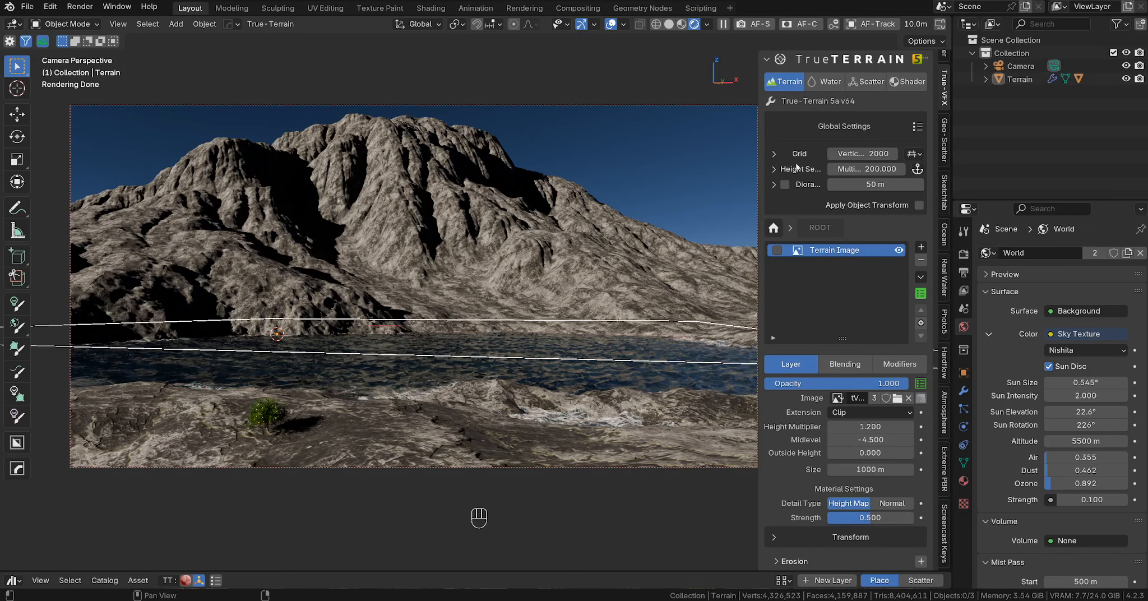
click(773, 154)
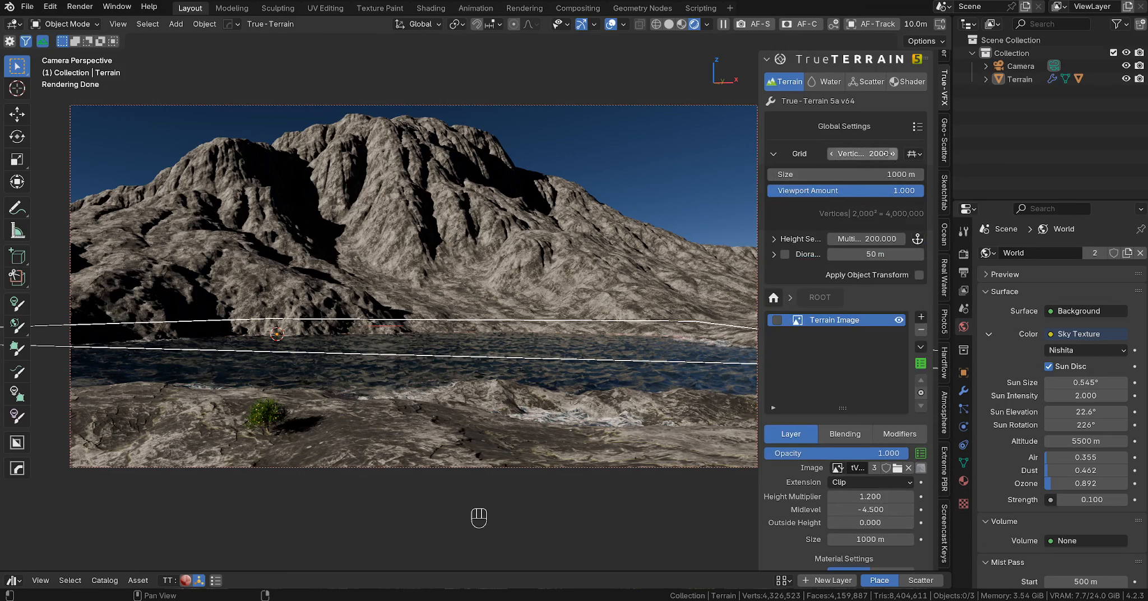
click(847, 191)
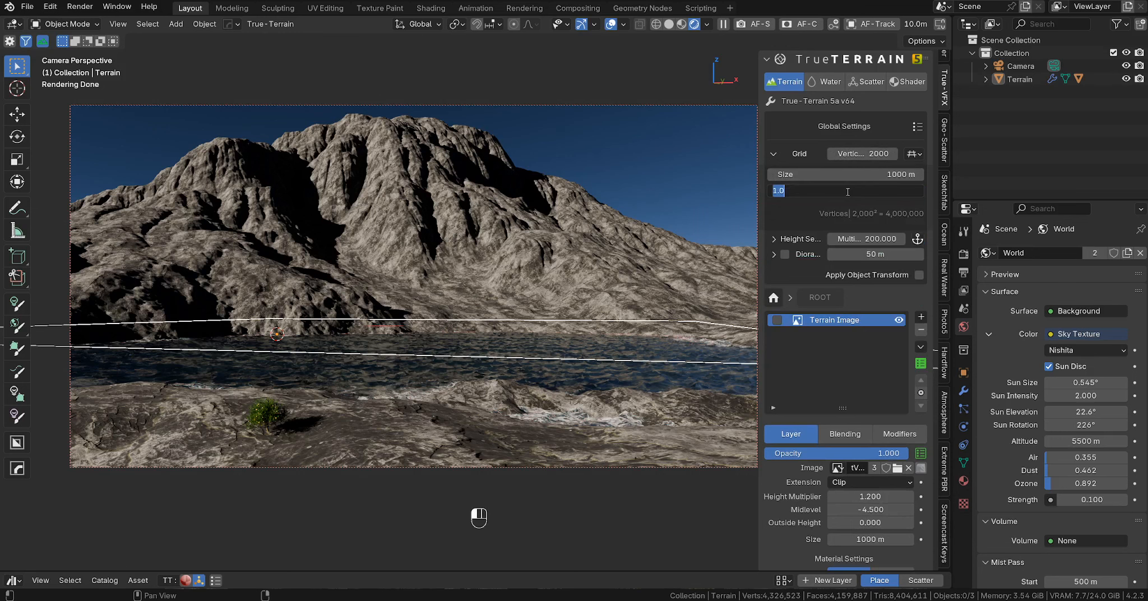
text(0.25)
key(Return)
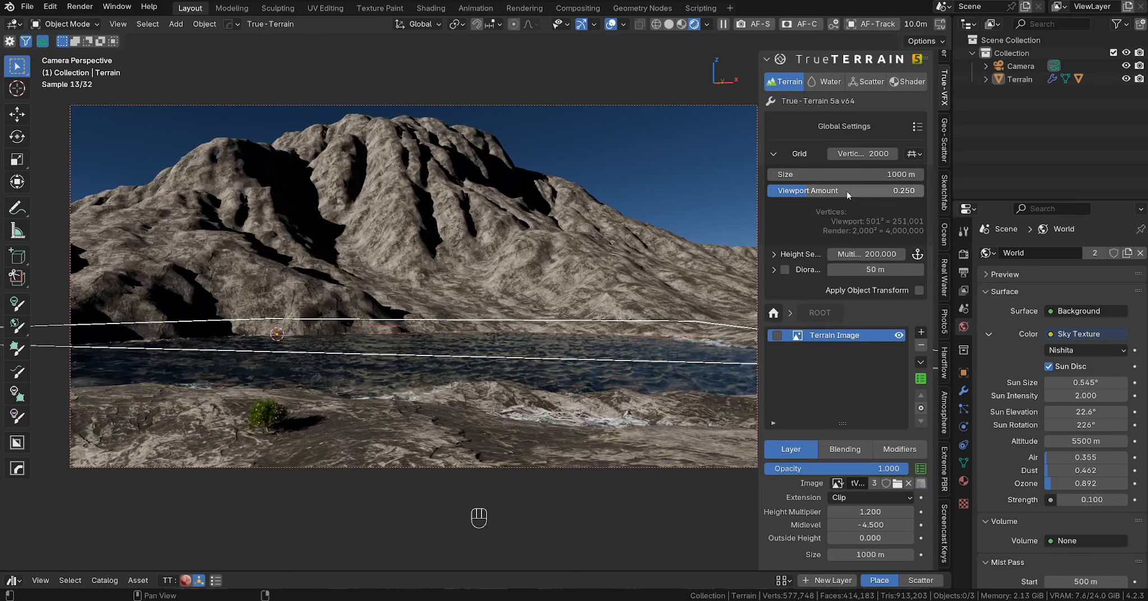
- Add a texture mask with default presets to the topmost dark rock shader layer
click(907, 81)
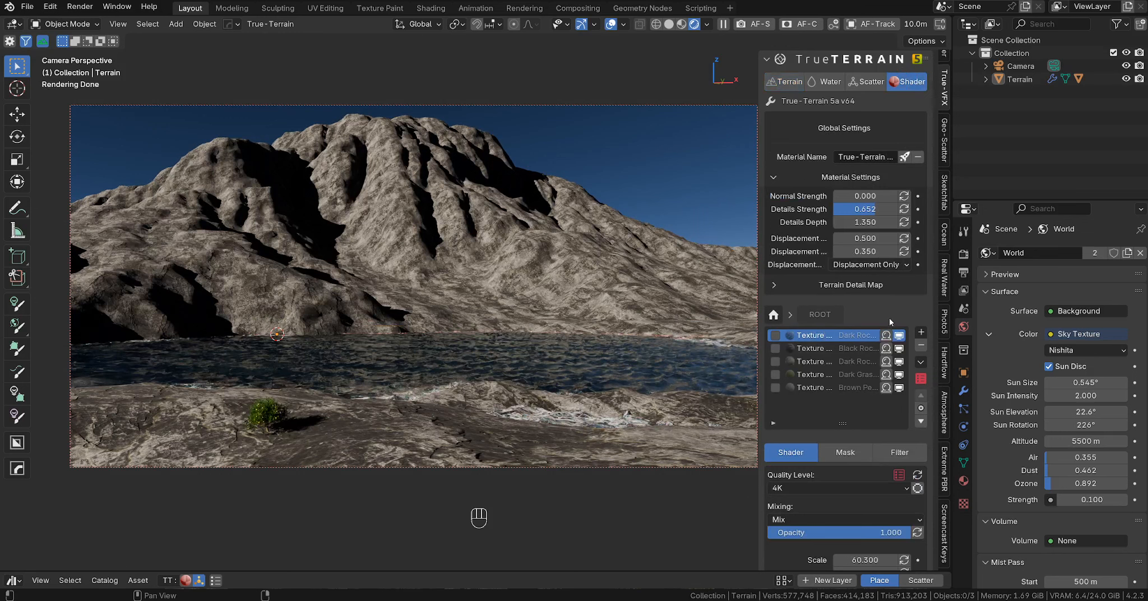
scroll(854, 445, down, 6)
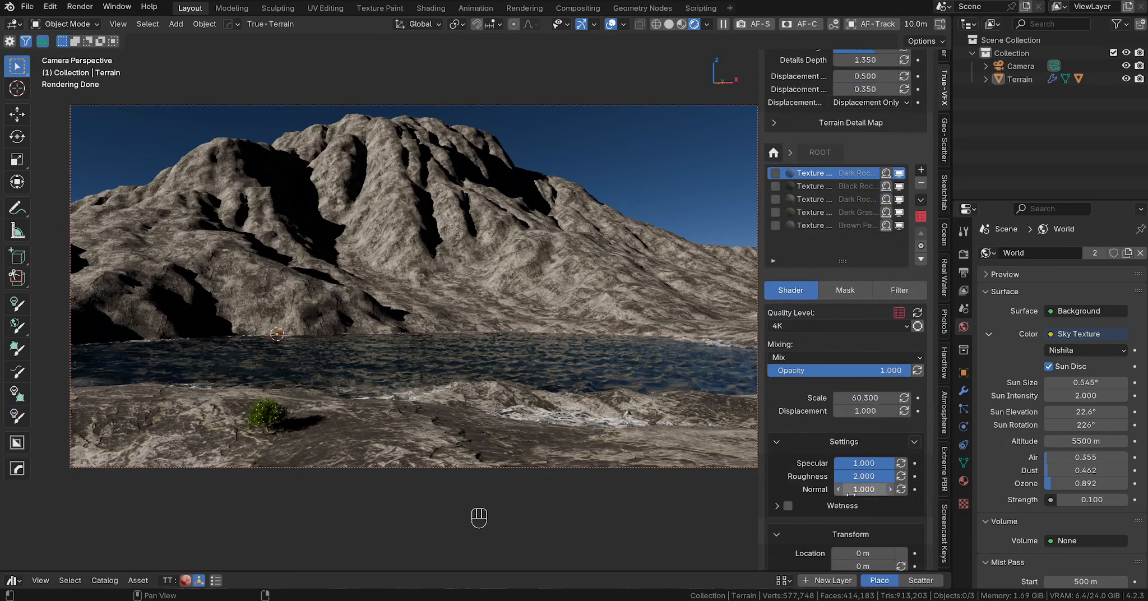
click(845, 290)
scroll(845, 290, up, 3)
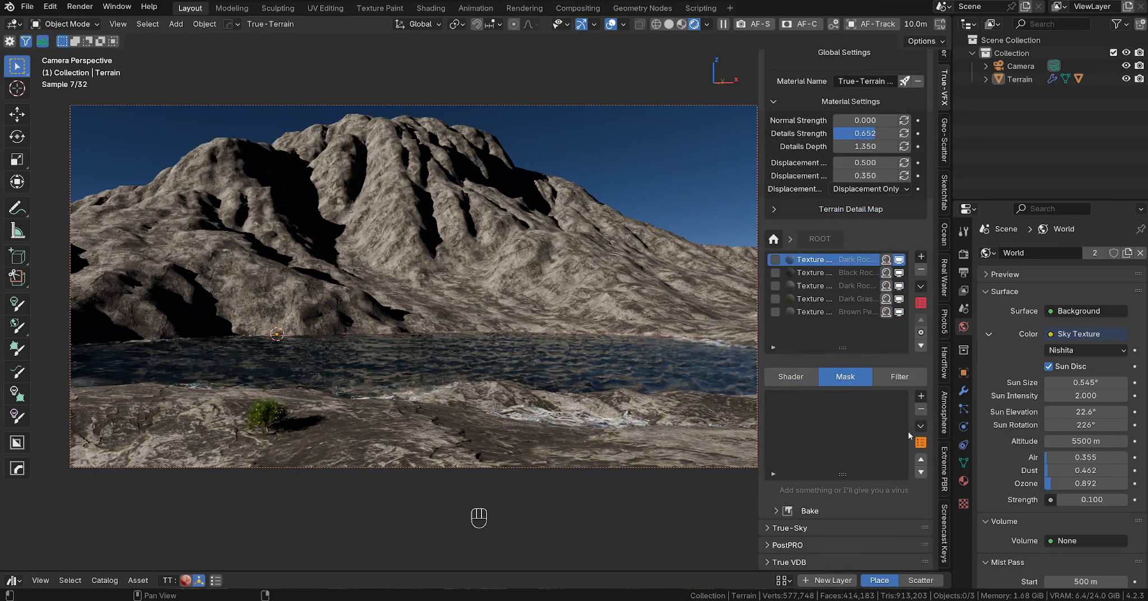
click(922, 396)
click(947, 547)
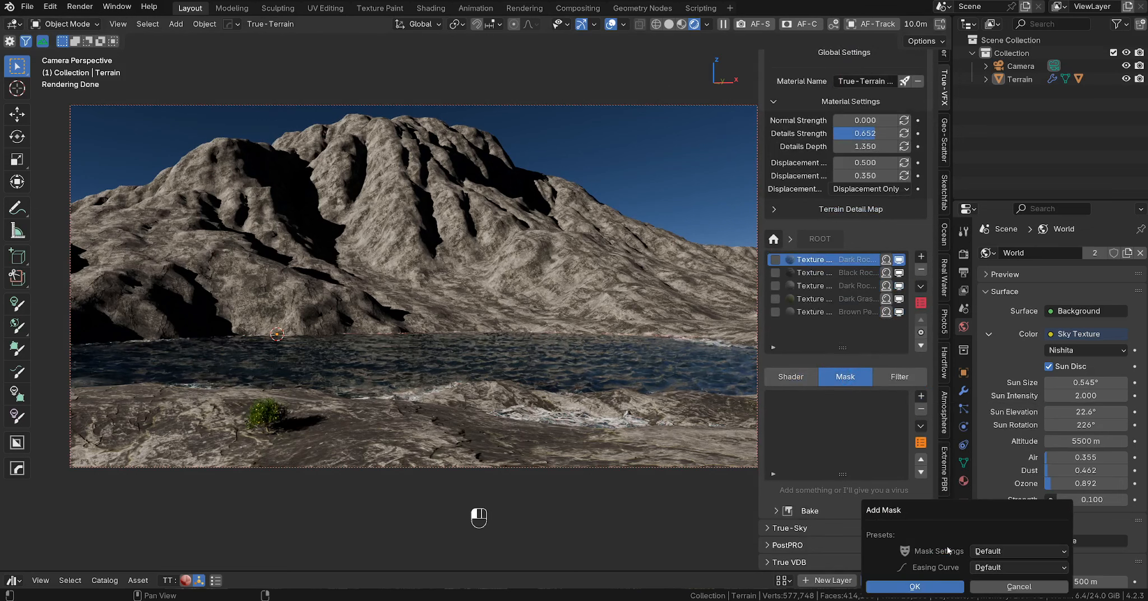
click(913, 585)
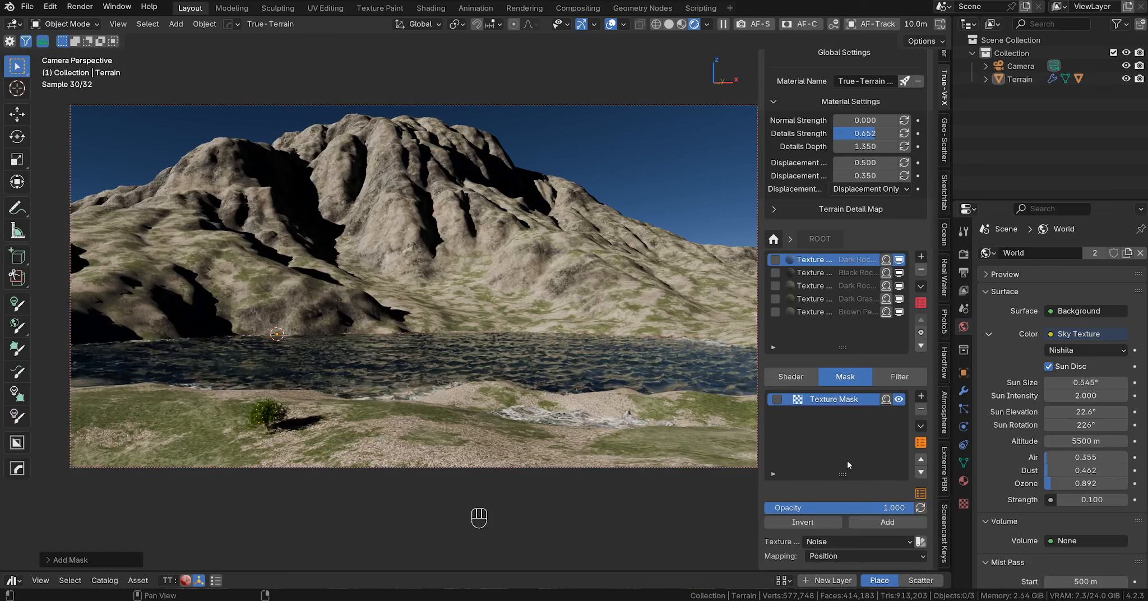
- Apply the Voronoi Distance to Edge (Type D) preset to the dark rock layer's texture mask
scroll(846, 460, down, 4)
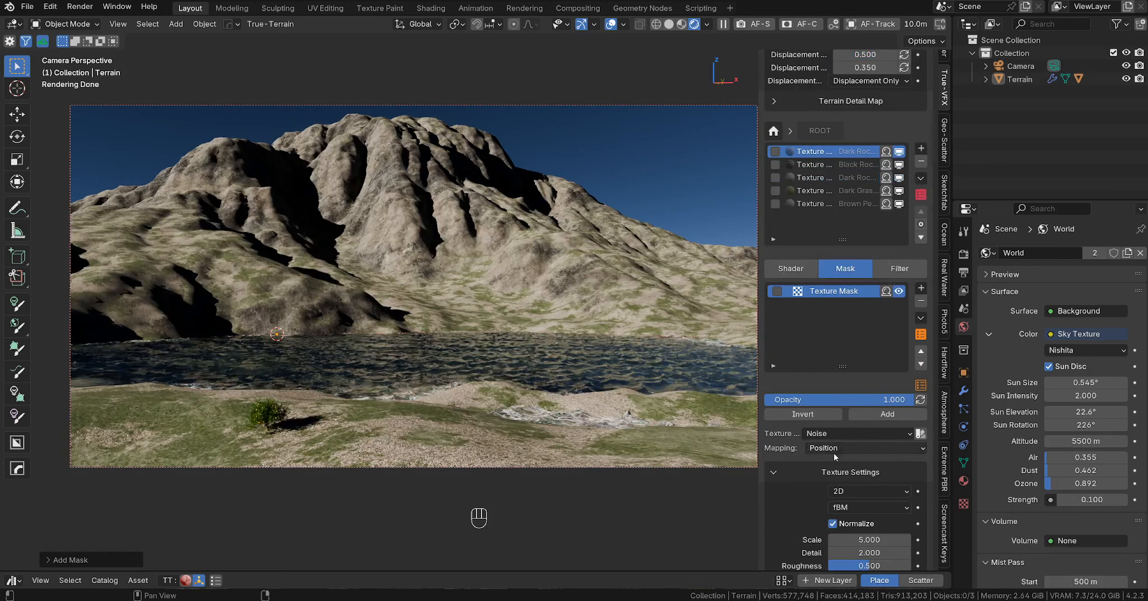
click(920, 385)
click(919, 307)
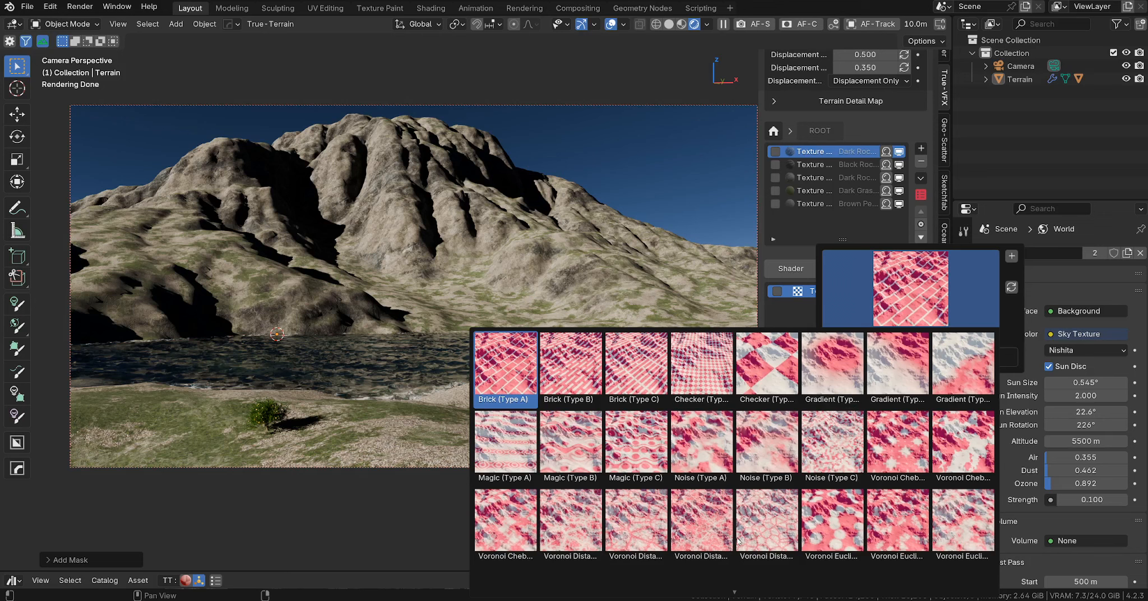
scroll(767, 527, down, 2)
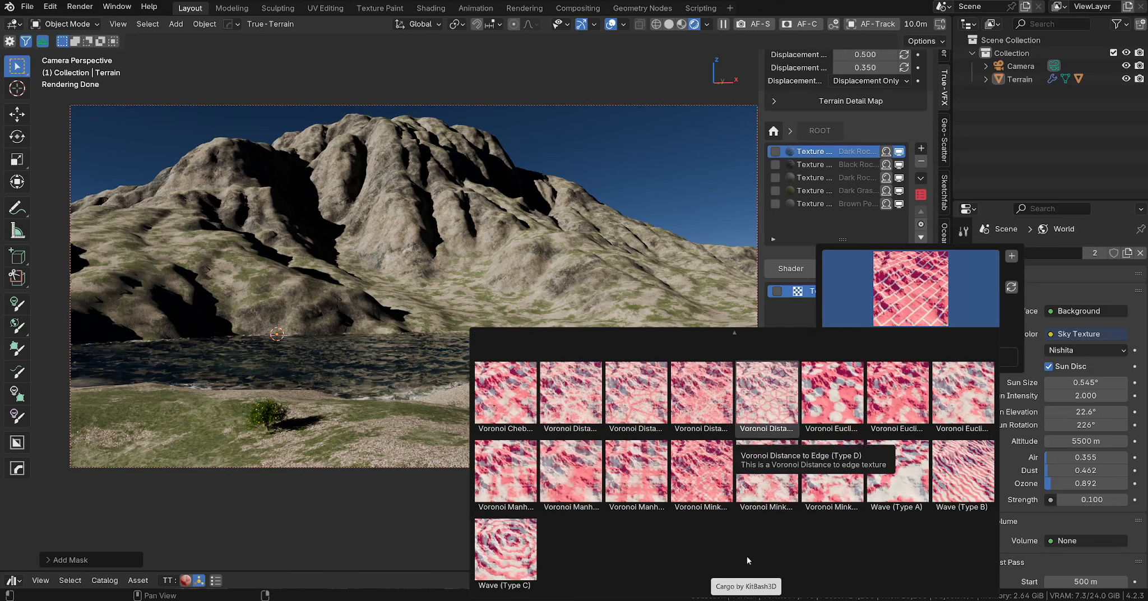
click(766, 402)
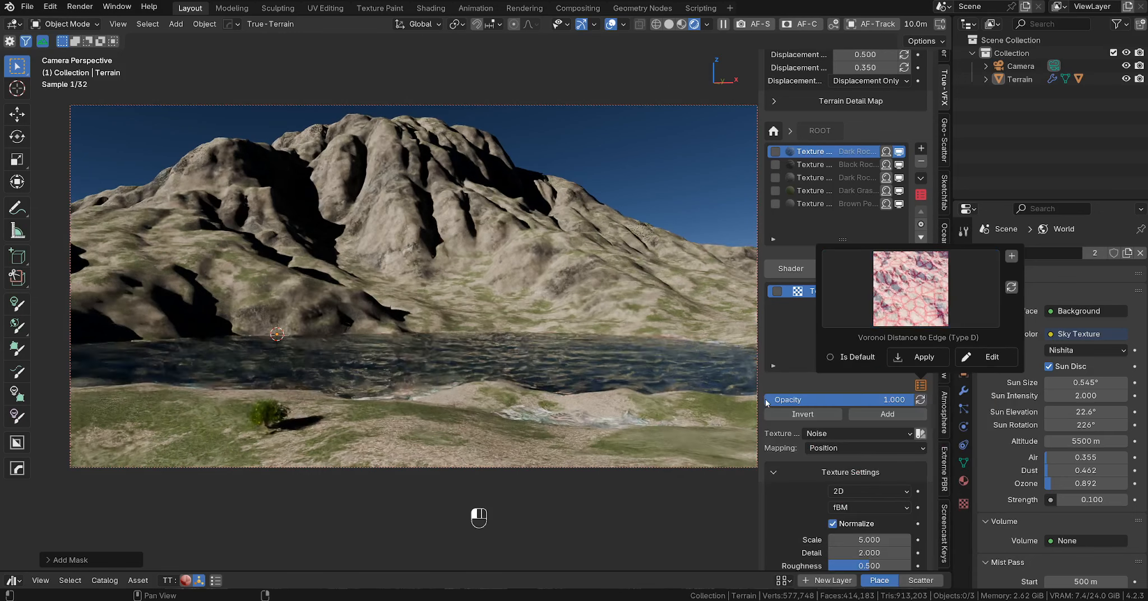
click(924, 357)
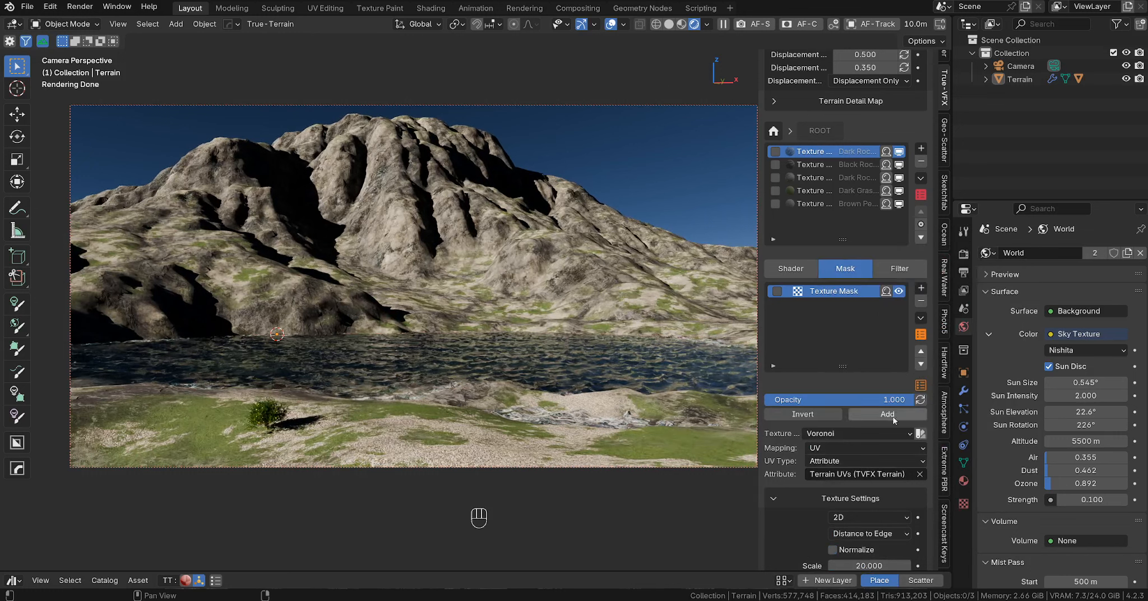
- Preview the texture mask in black and white on the terrain and compare it with its inverted version
click(885, 291)
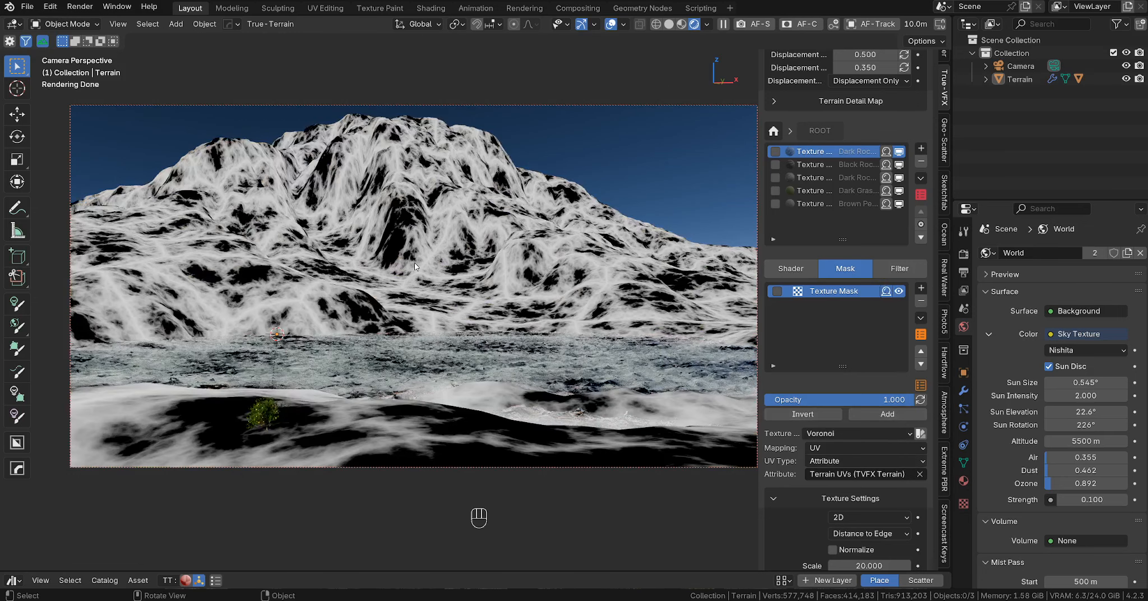
click(802, 414)
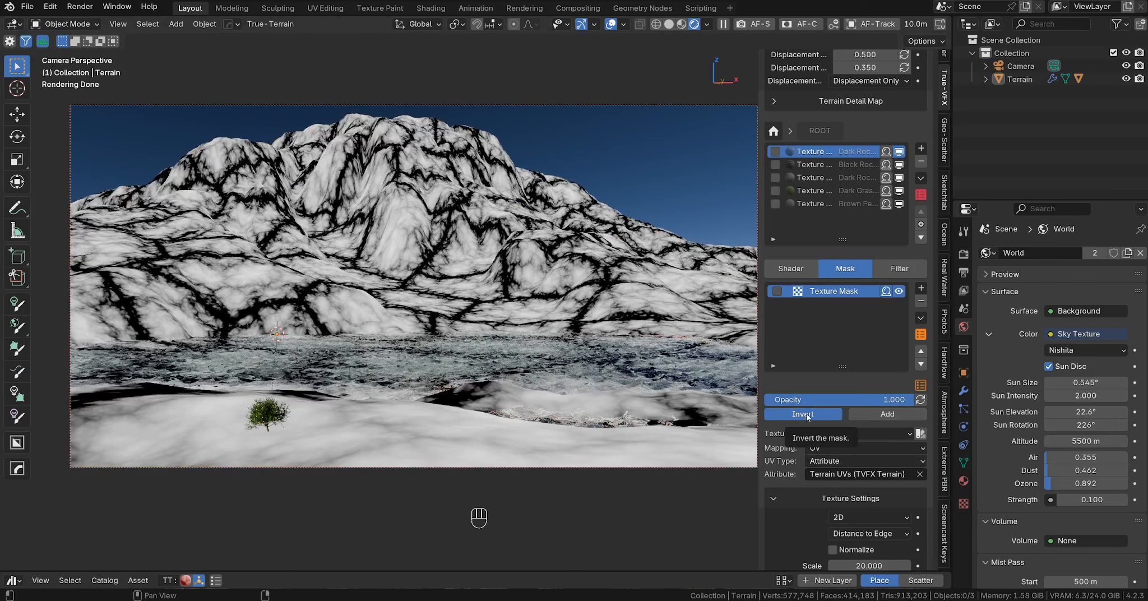
click(803, 414)
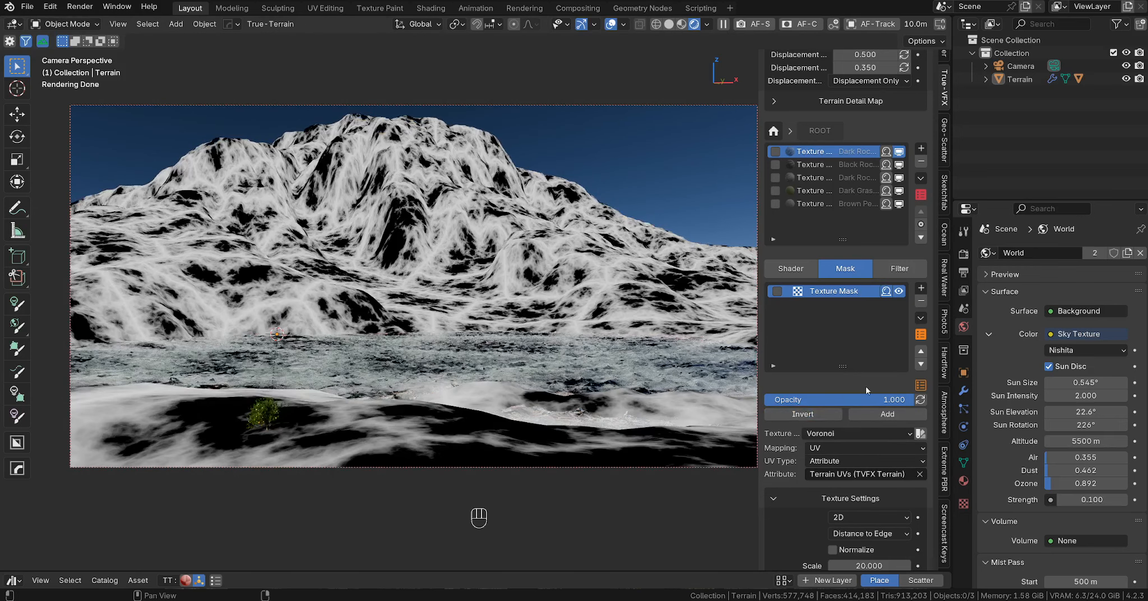
- Set the Voronoi texture mask's lacunarity to 2
scroll(801, 465, down, 6)
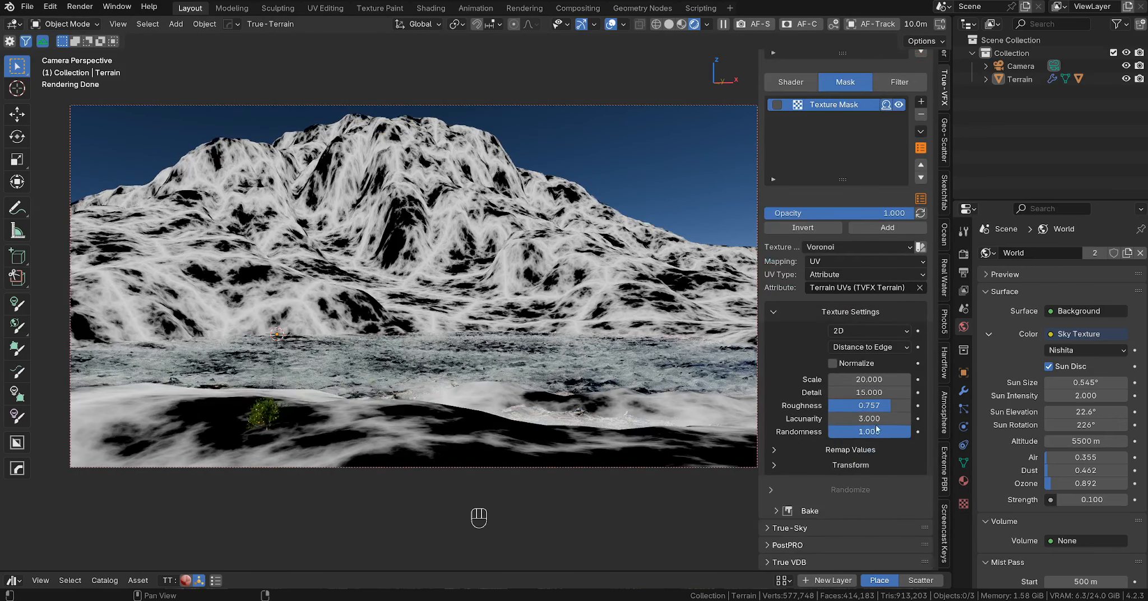
click(832, 418)
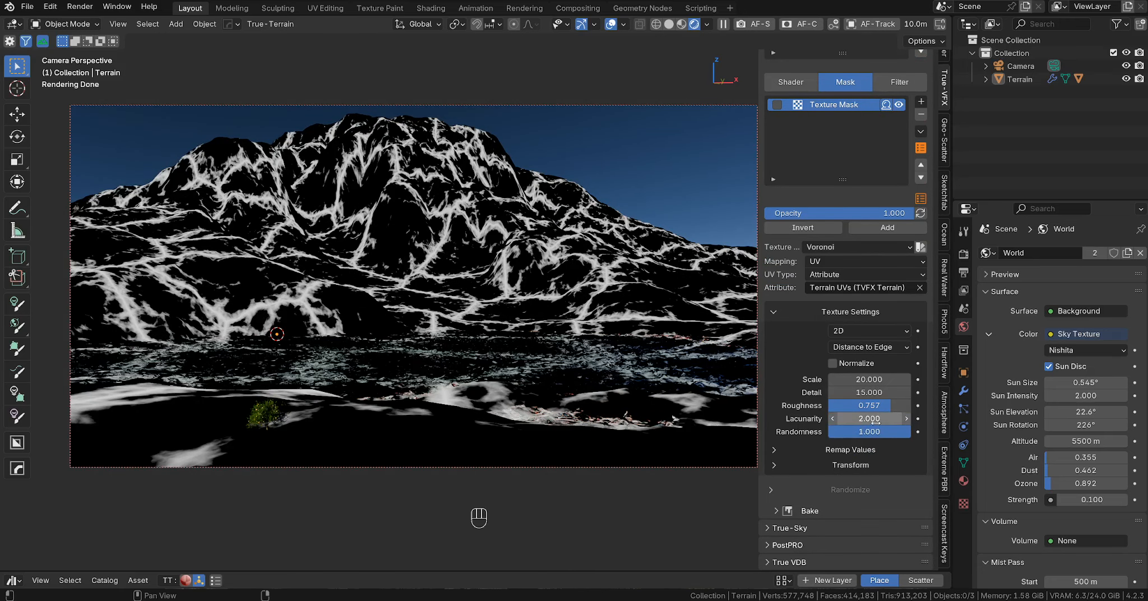
- Set the Voronoi texture mask's lacunarity to 1.8 and its scale to 9.4, comparing the mask preview with the textured terrain
mouse_move(884, 417)
mouse_down()
mouse_move(840, 417)
mouse_move(886, 417)
mouse_up()
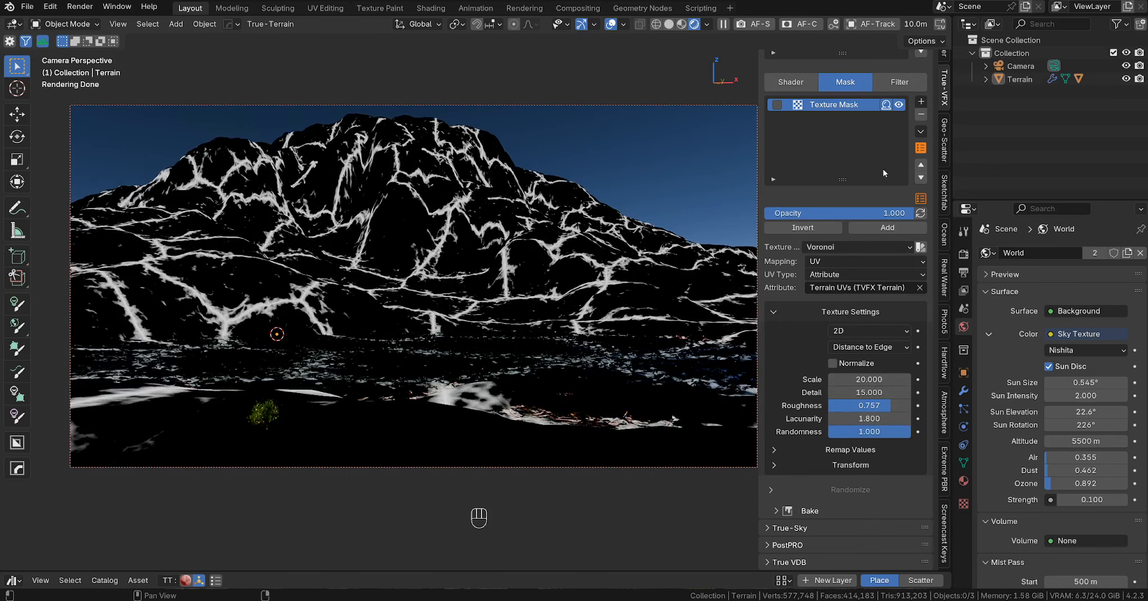
click(885, 105)
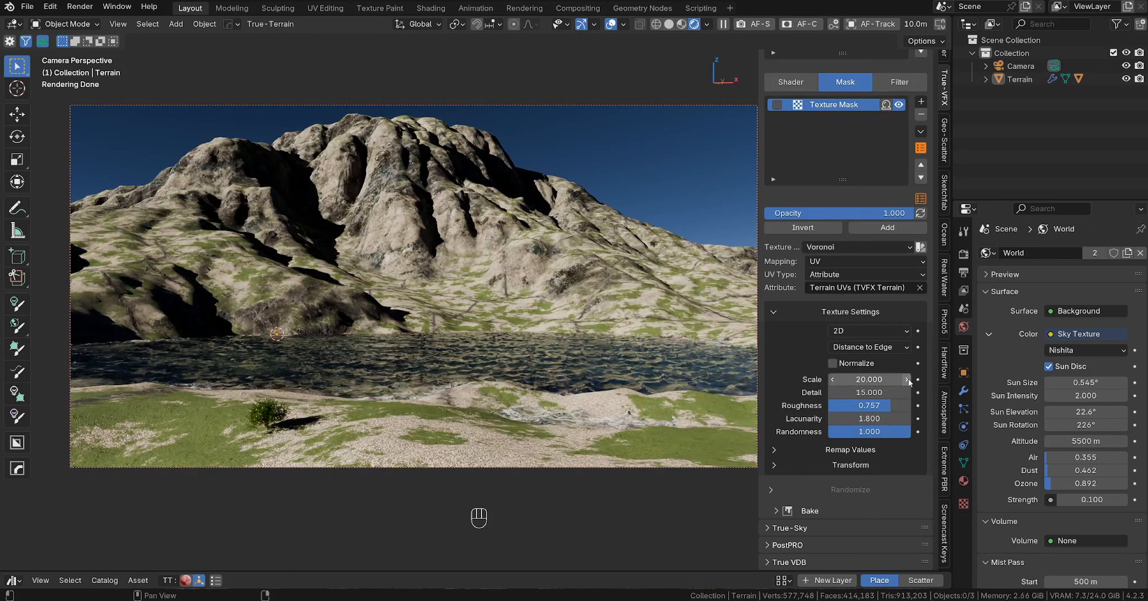
click(885, 105)
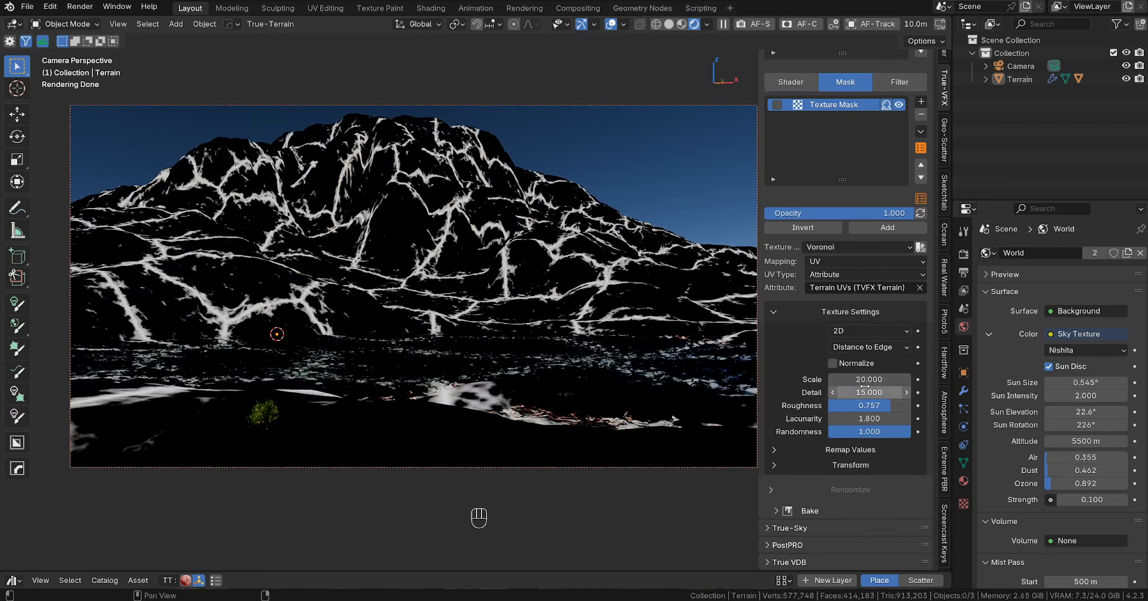
drag(869, 379, 793, 379)
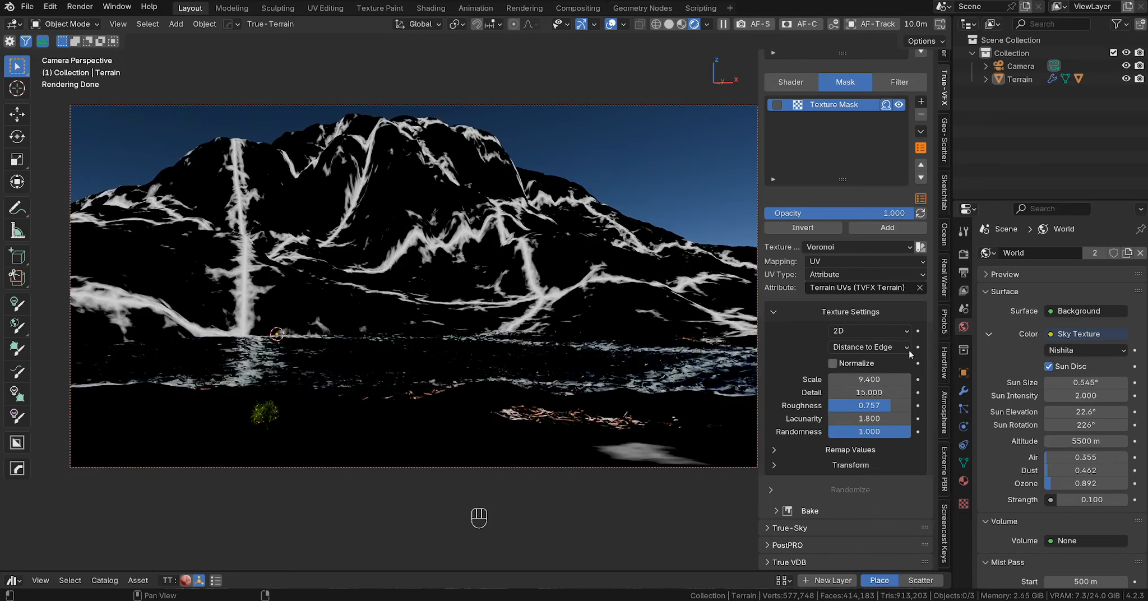
click(886, 104)
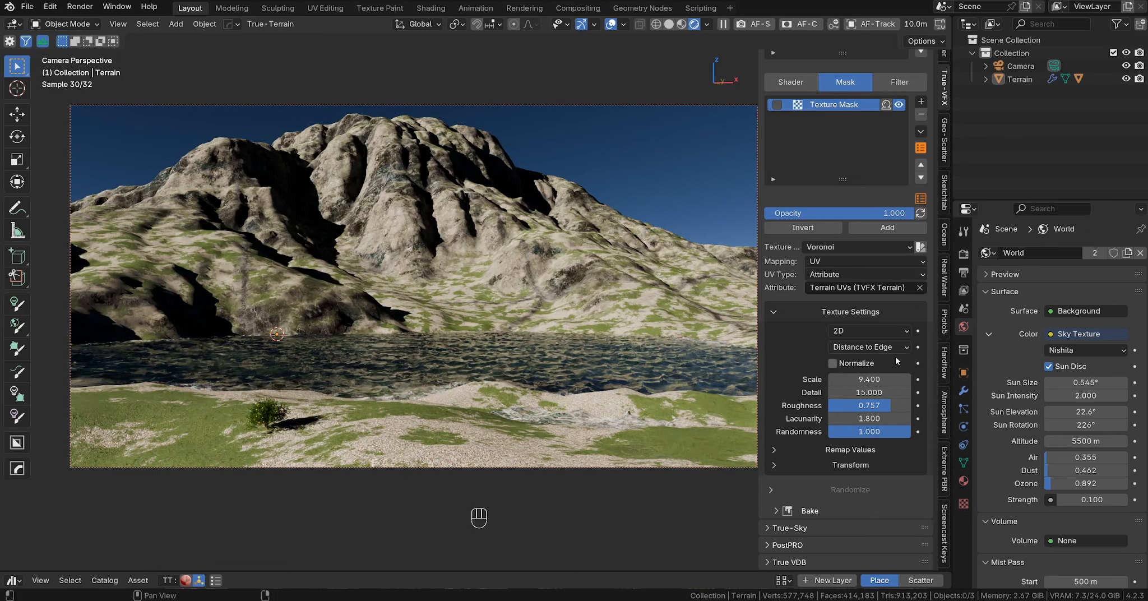
- Set the dark rock shader layer's displacement to -1.5 and its rotation to 32.6°
click(790, 81)
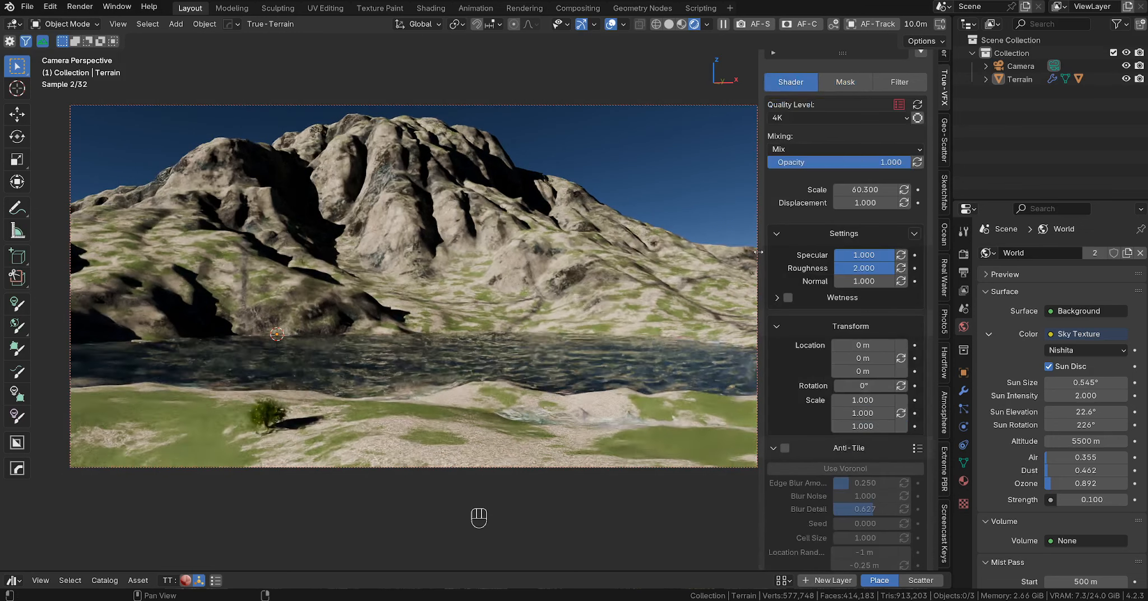
click(864, 202)
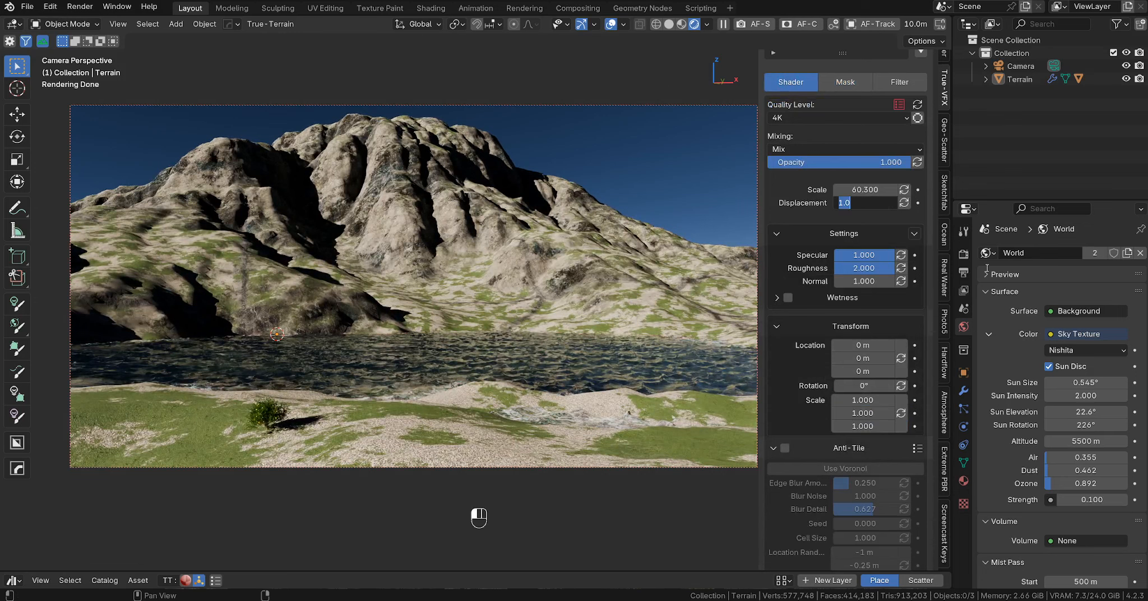
key(BackSpace)
text(-1.5)
key(Return)
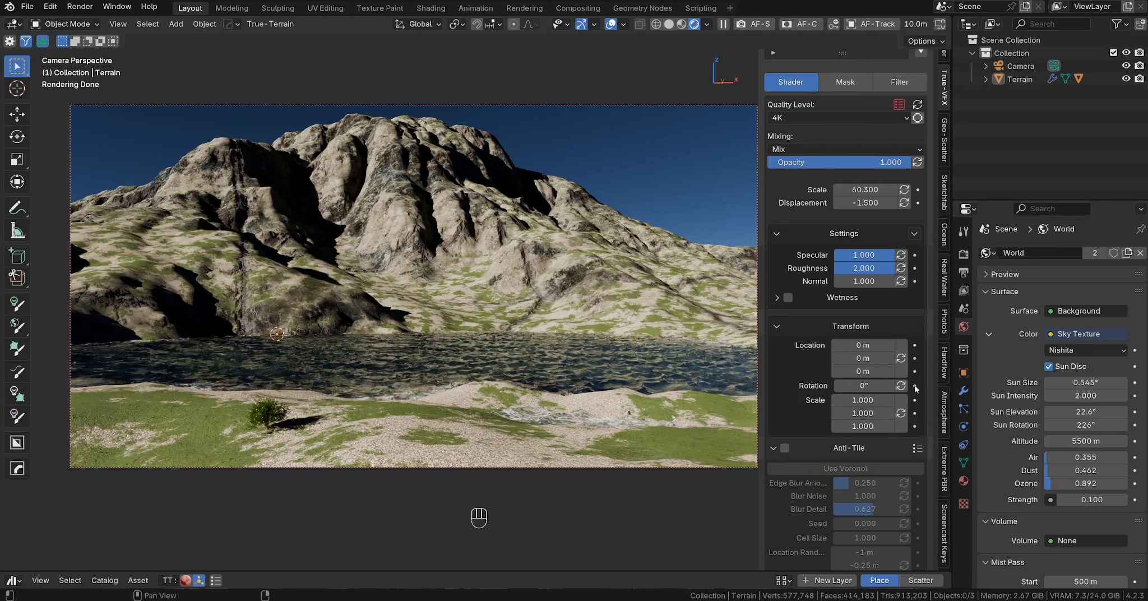
drag(860, 387, 896, 388)
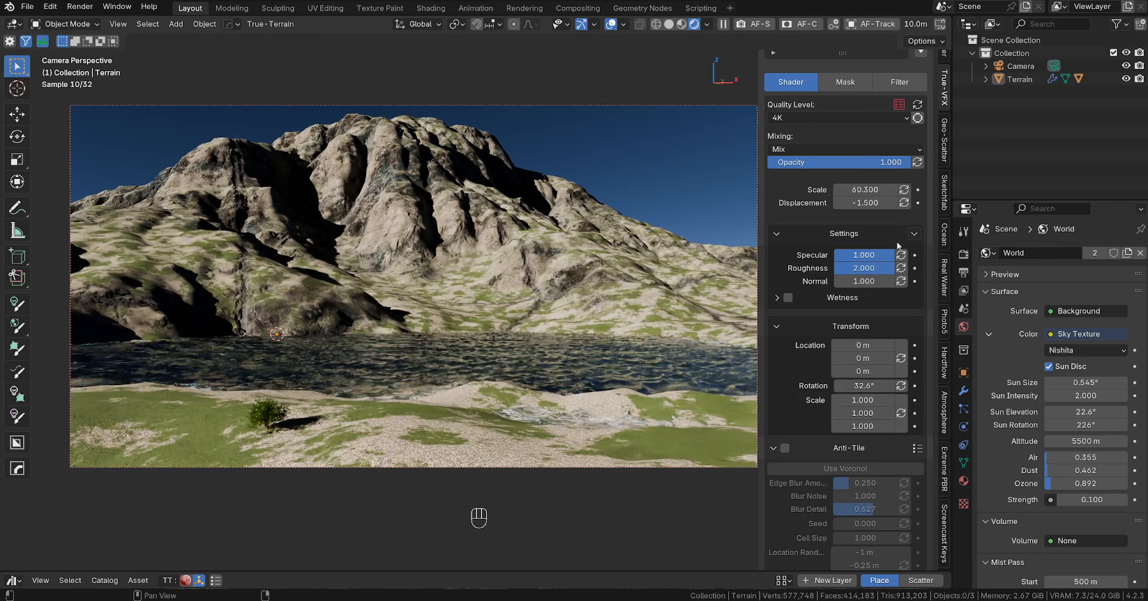
- Set the scale of the dark rock layer's Voronoi mask to 13.4
click(825, 82)
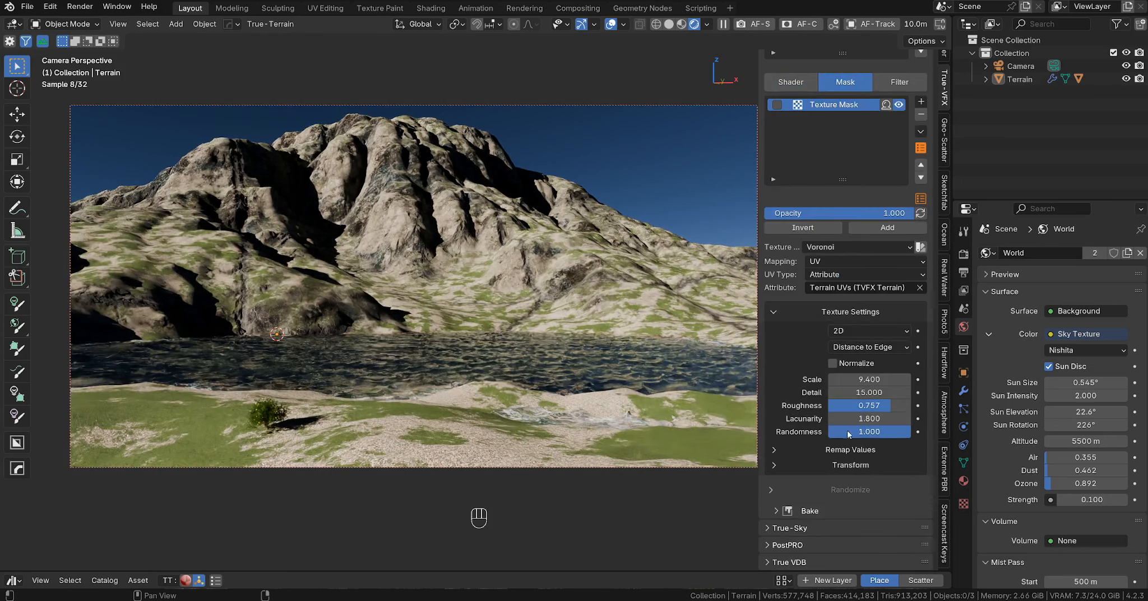
drag(871, 393, 905, 380)
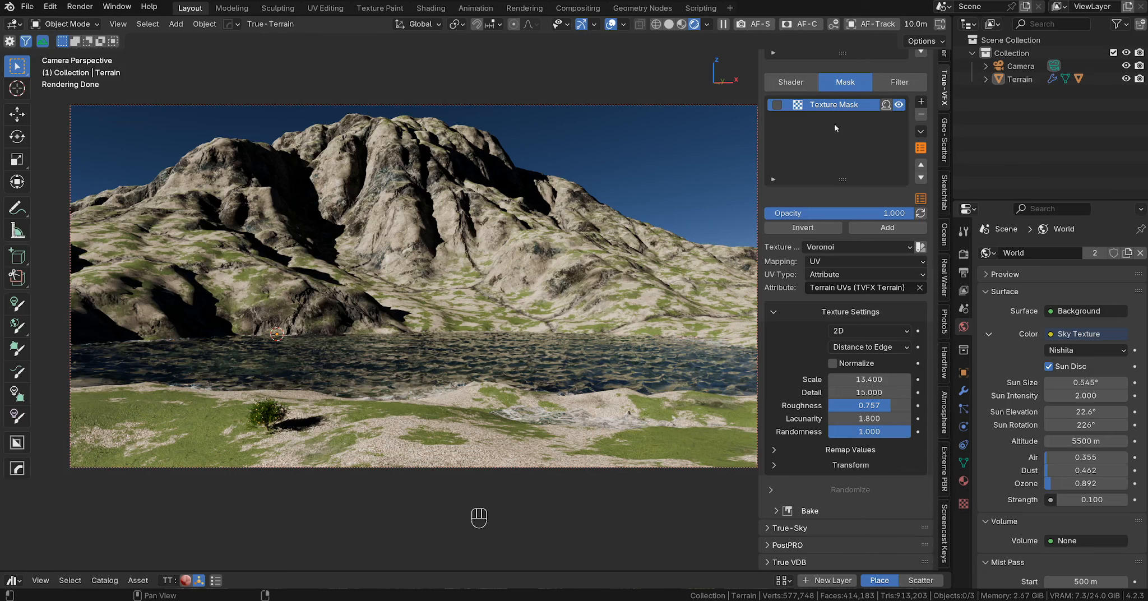
click(795, 79)
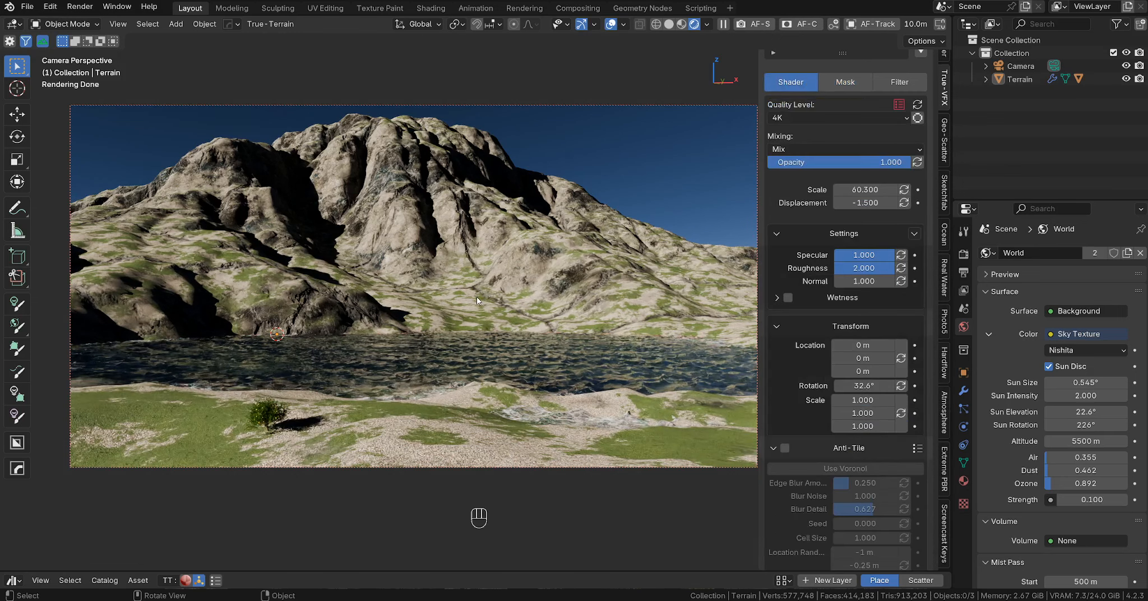
- Check the terrain at full grid resolution with a viewport amount of 1, and set the amount back to 0.25
scroll(792, 145, up, 13)
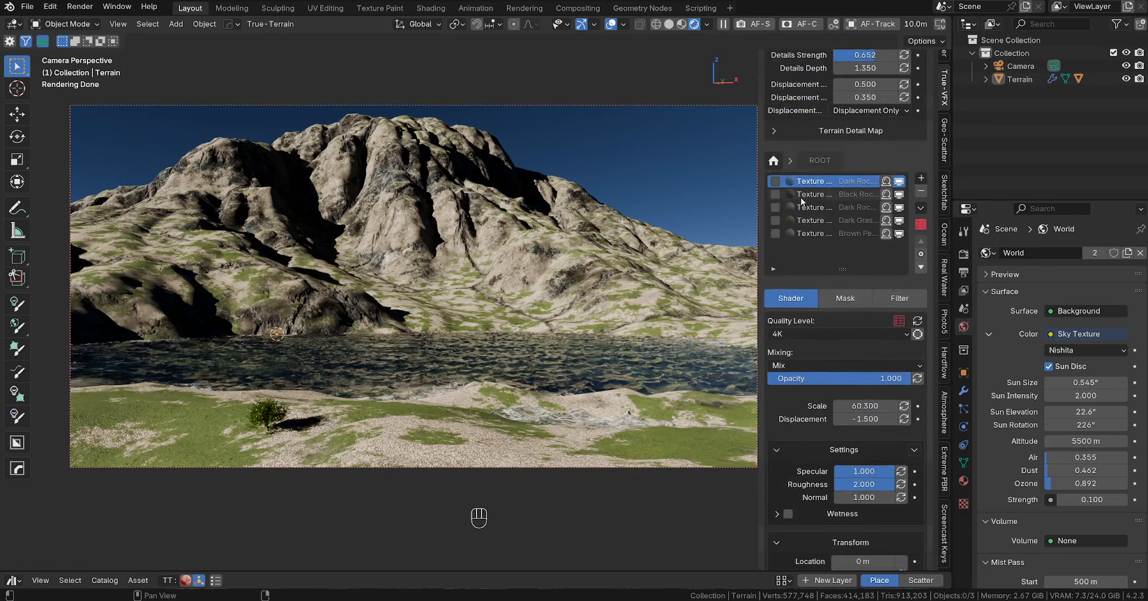
click(784, 84)
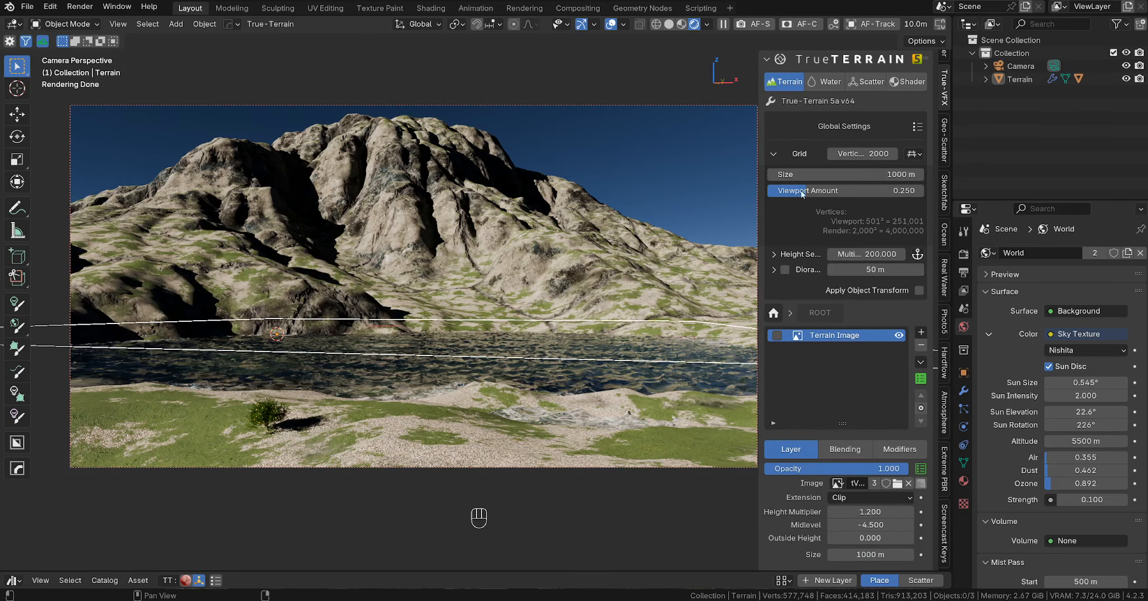
click(842, 193)
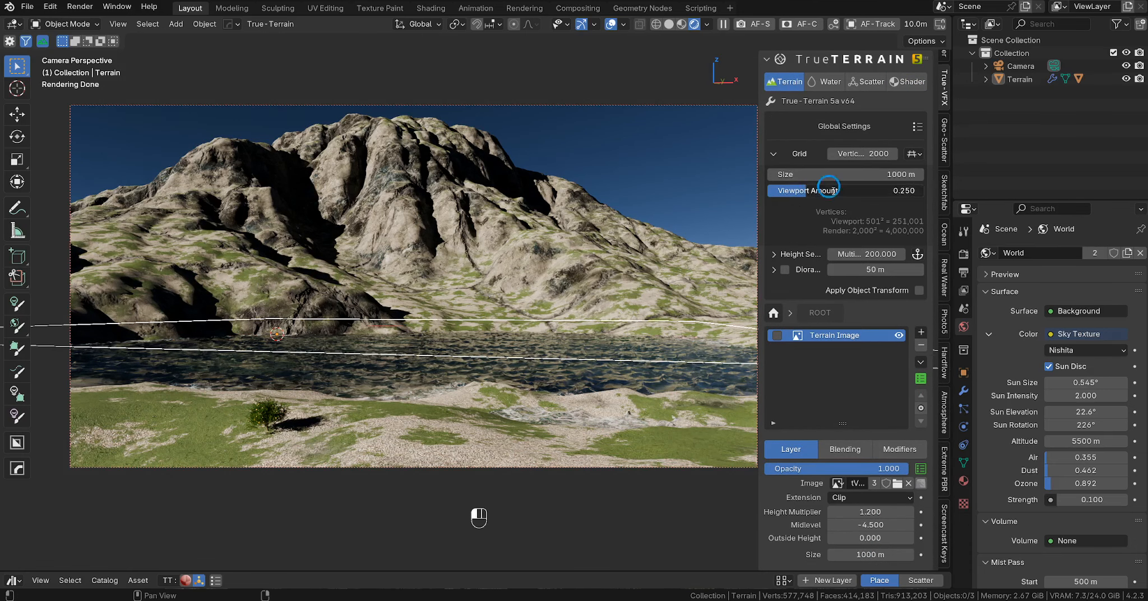
text(1)
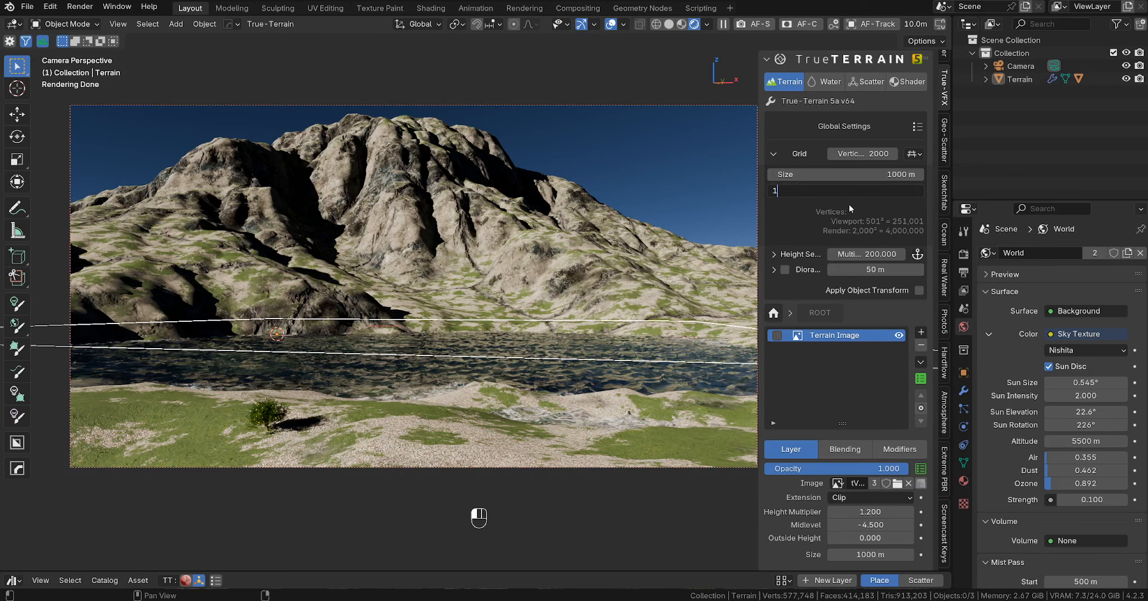
key(Return)
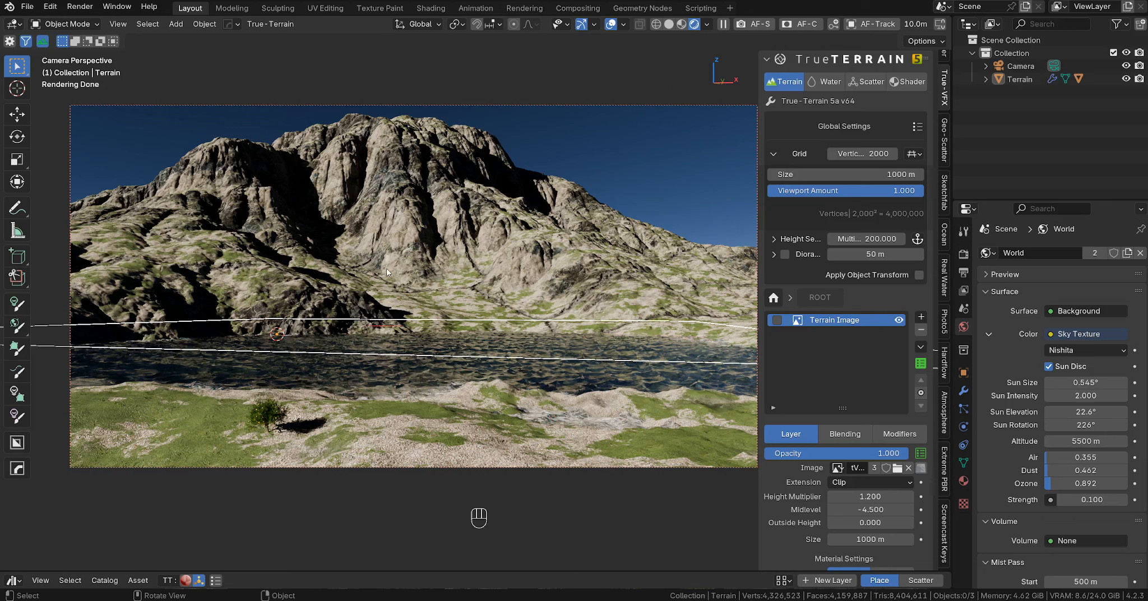
click(827, 191)
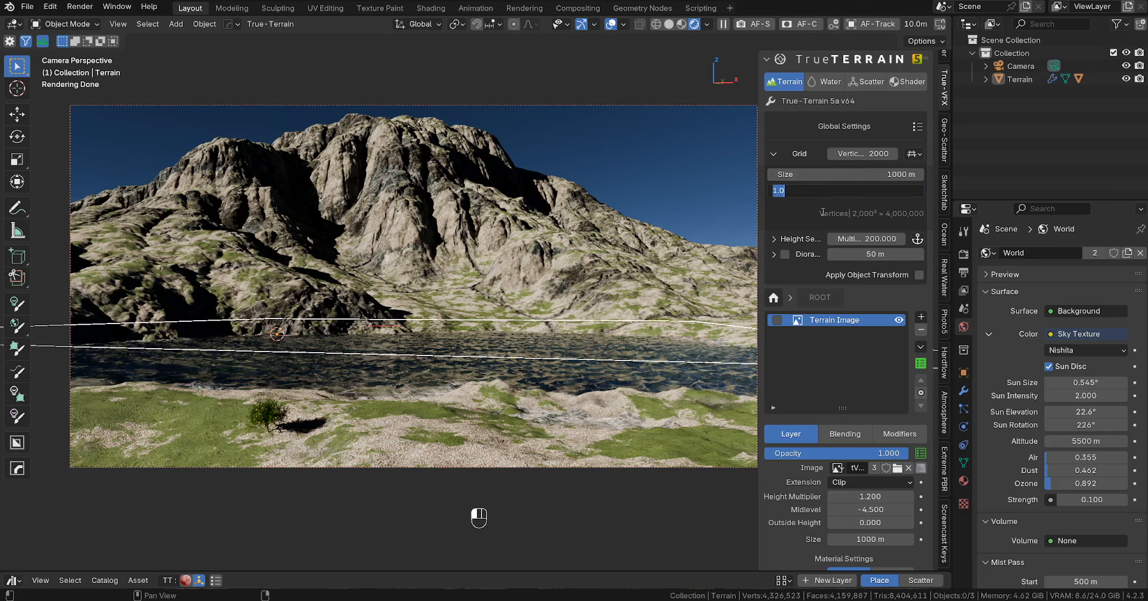
text(0.25)
key(Return)
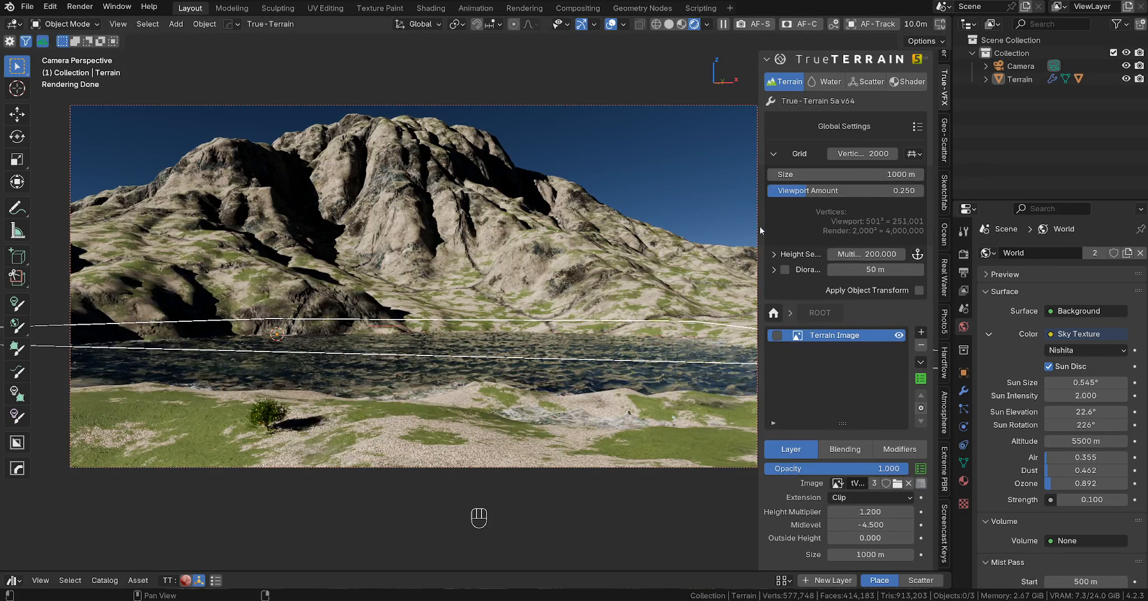
- Narrow the True-Terrain sidebar and create a scatter system with the default multi-layer and root layer presets
drag(758, 227, 783, 227)
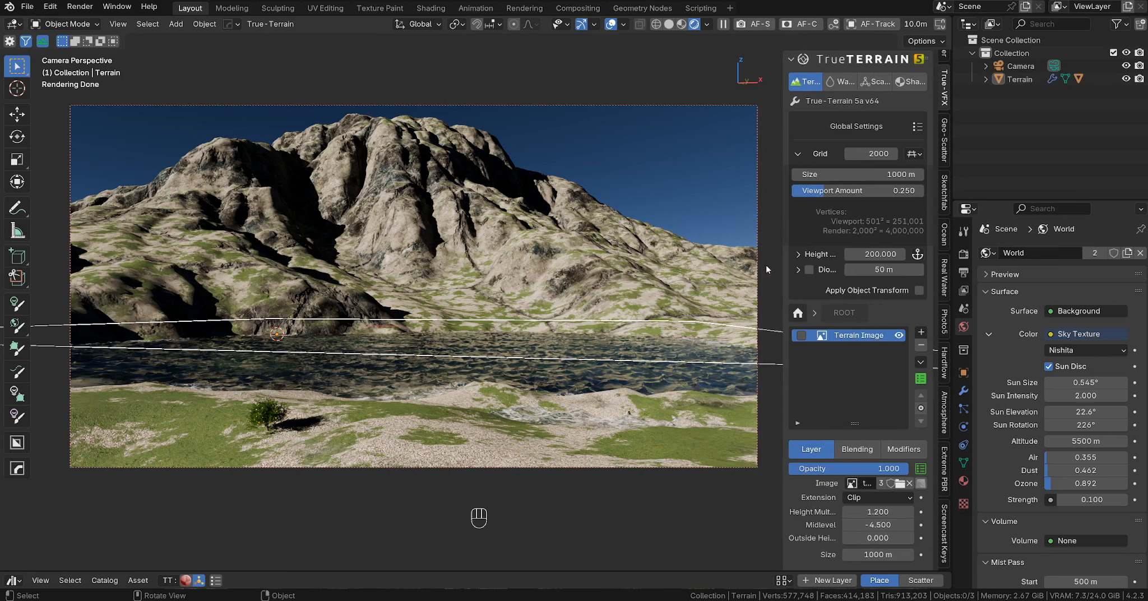
click(873, 82)
click(841, 122)
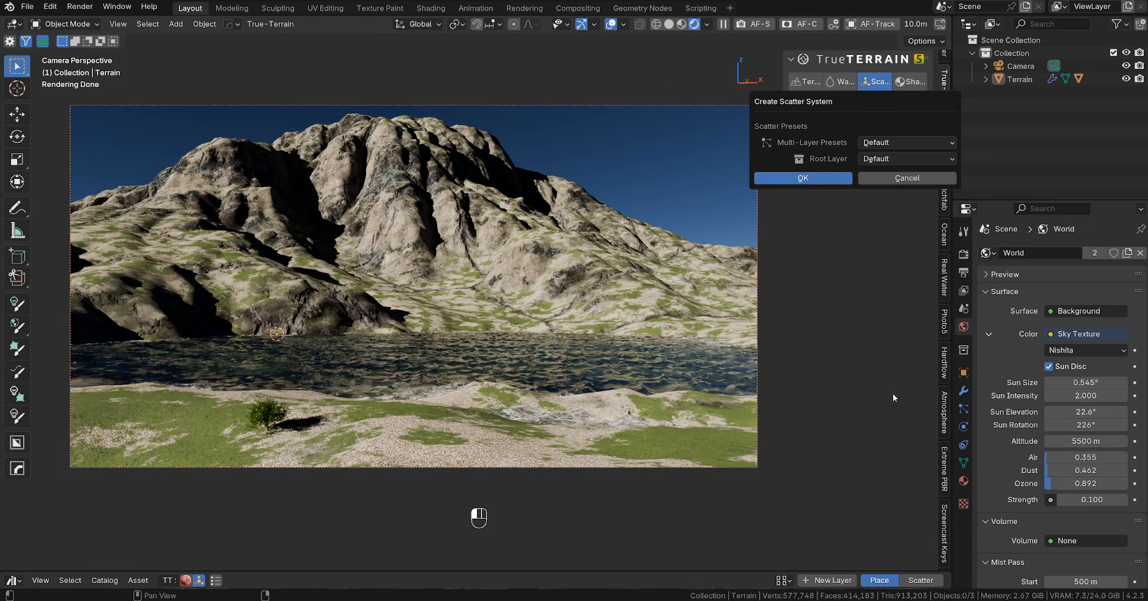
key(Return)
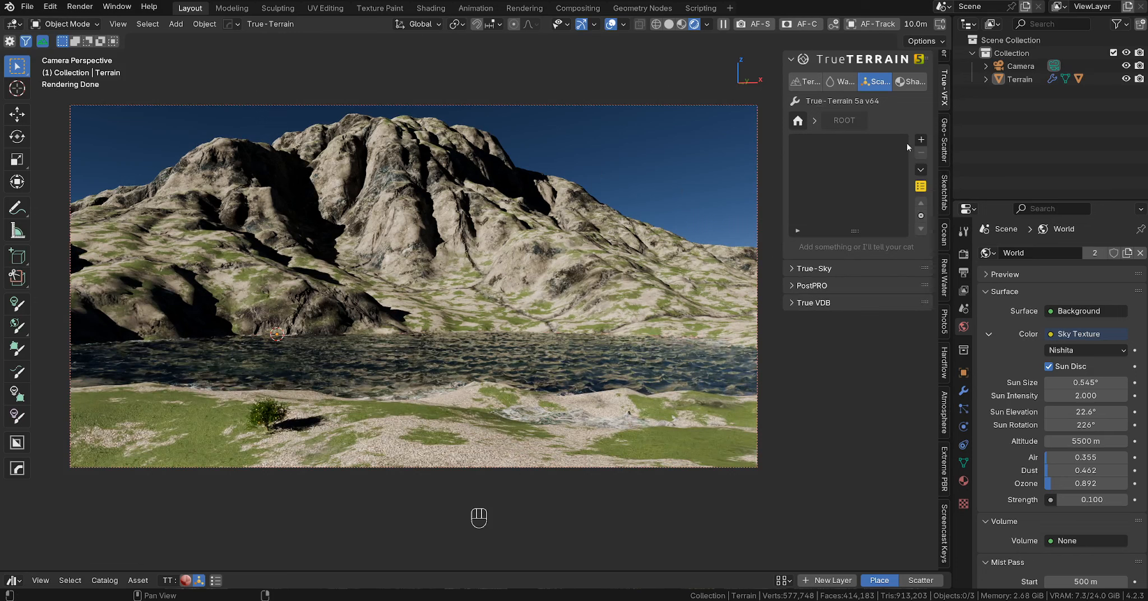
- Add an object scatter layer using the Eucalyptus Willow 001 asset at medium quality with default presets
click(921, 140)
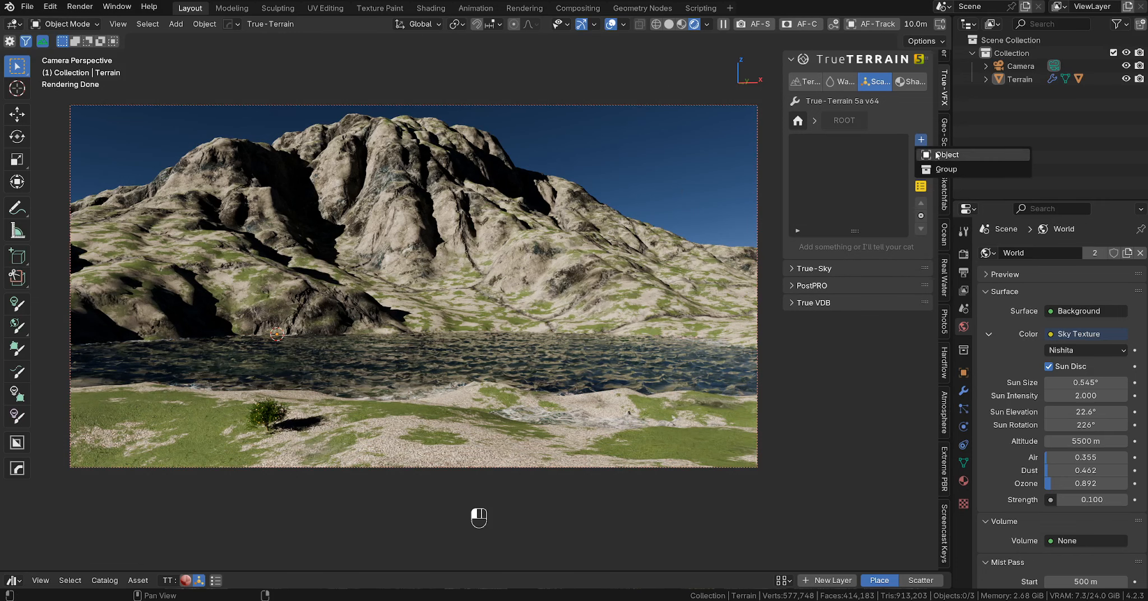
click(938, 155)
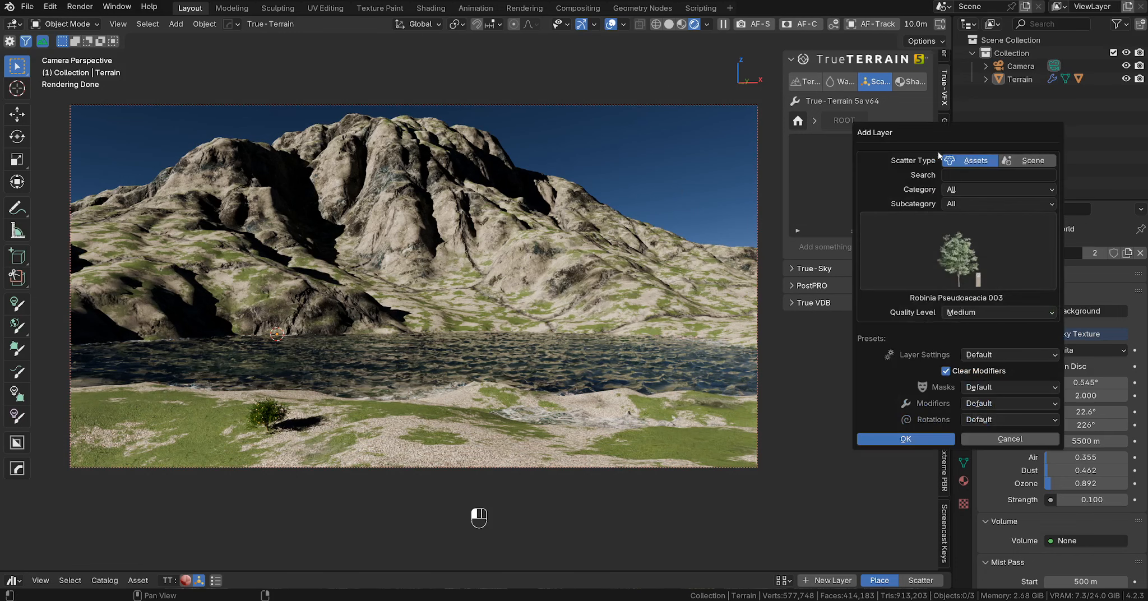
click(977, 261)
scroll(865, 484, down, 6)
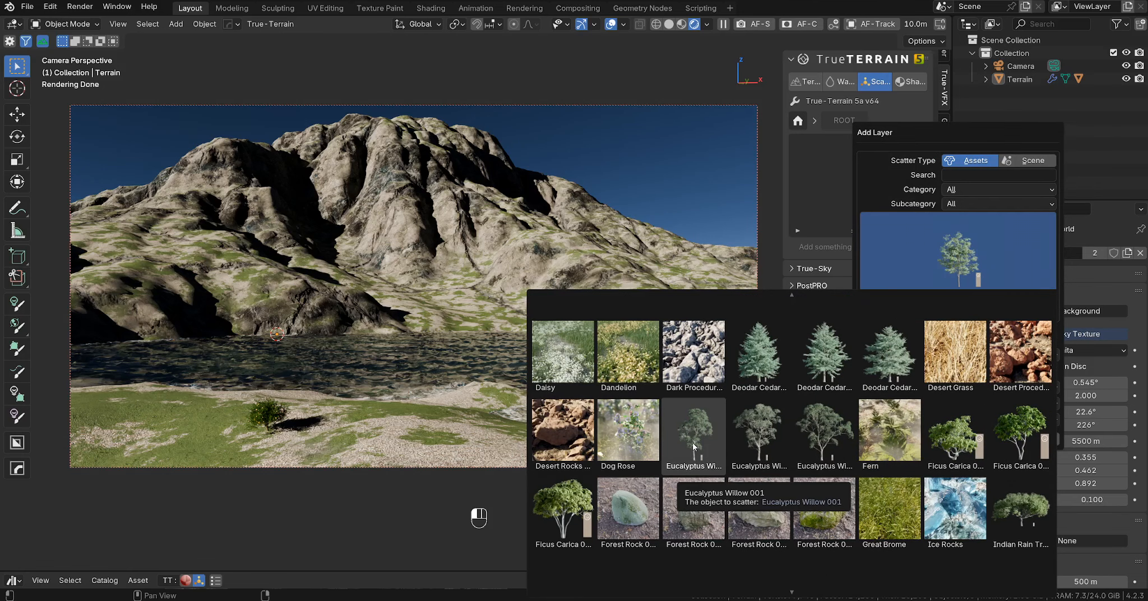
click(694, 442)
click(906, 439)
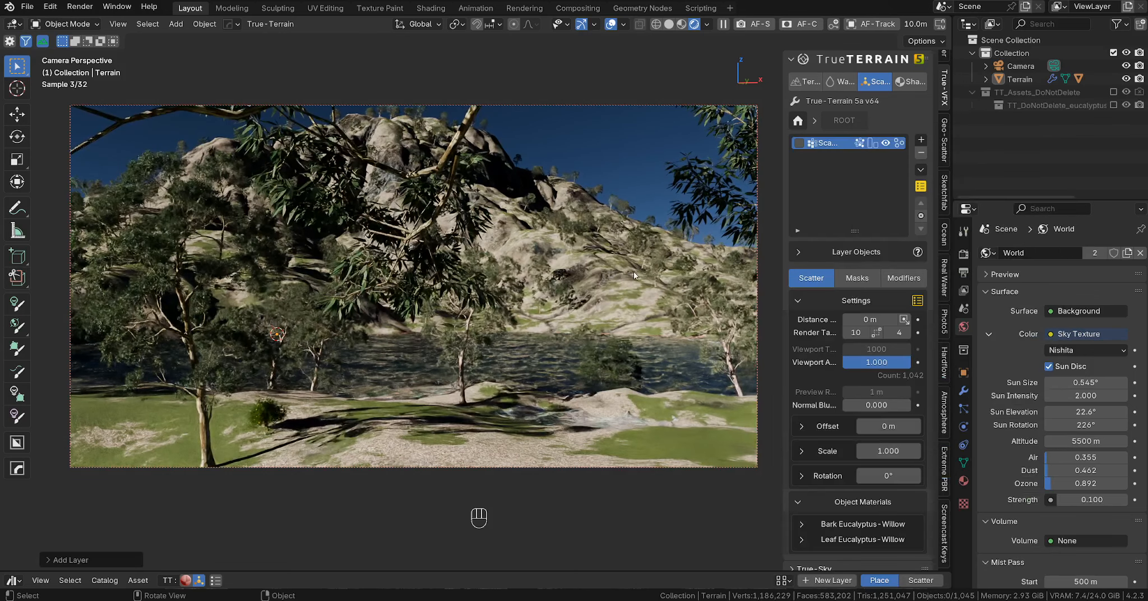
- Try several random distributions of the scattered eucalyptus trees, ending at the value 4
click(908, 333)
click(908, 333)
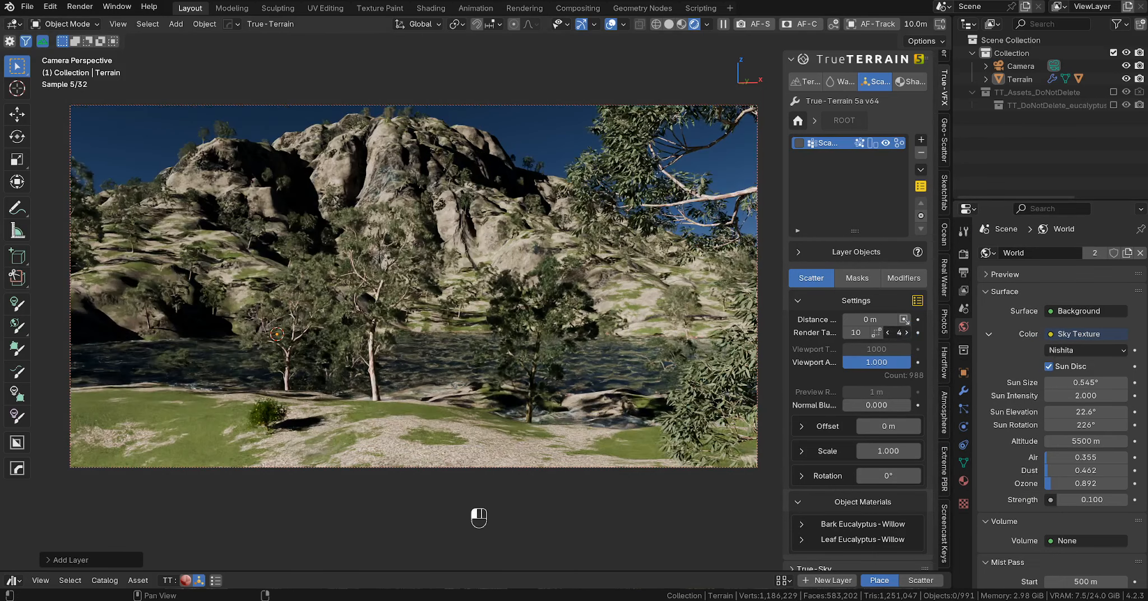
click(908, 333)
click(908, 333)
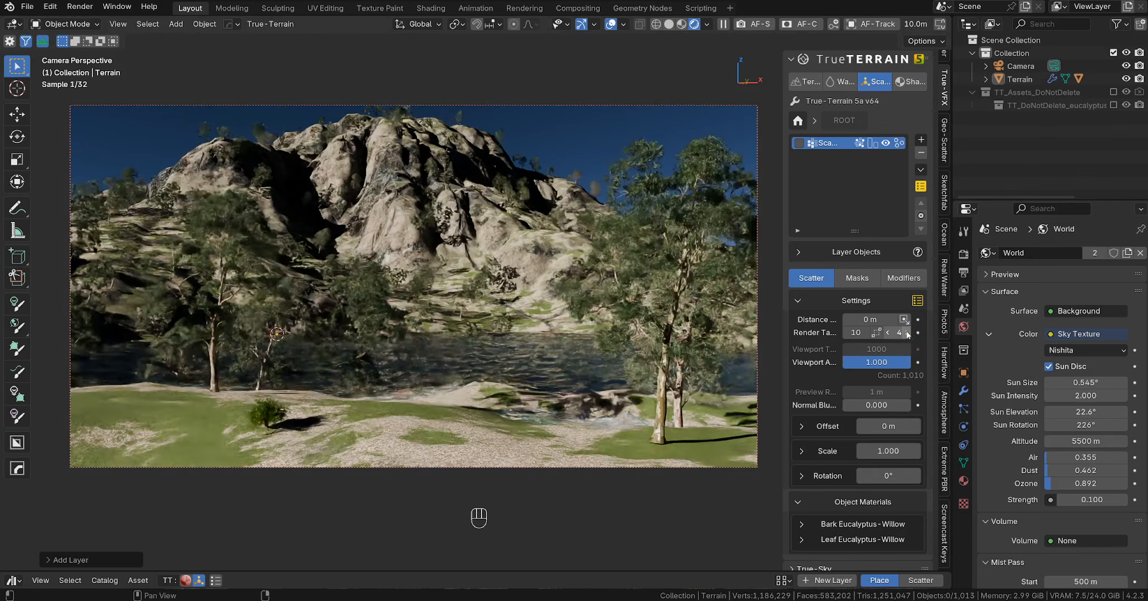
- Remove the eucalyptus tree from the scatter layer's objects
click(802, 256)
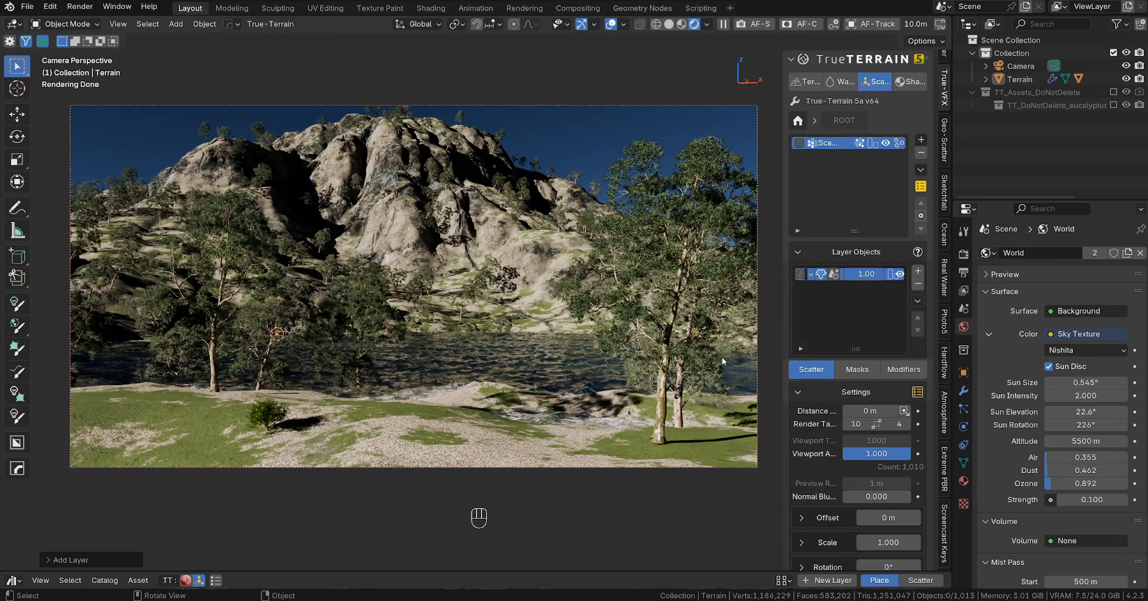
click(918, 286)
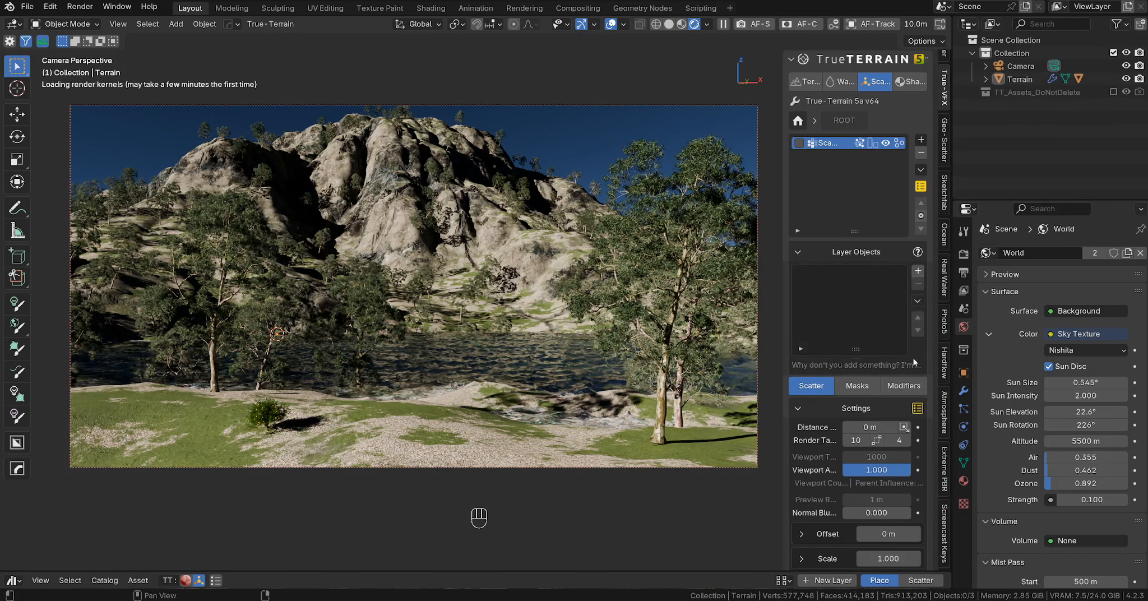
- Add Eucalyptus Willow 001, 002 and 003 together from the TT asset library as scatter objects on the terrain
drag(670, 571, 684, 391)
click(285, 530)
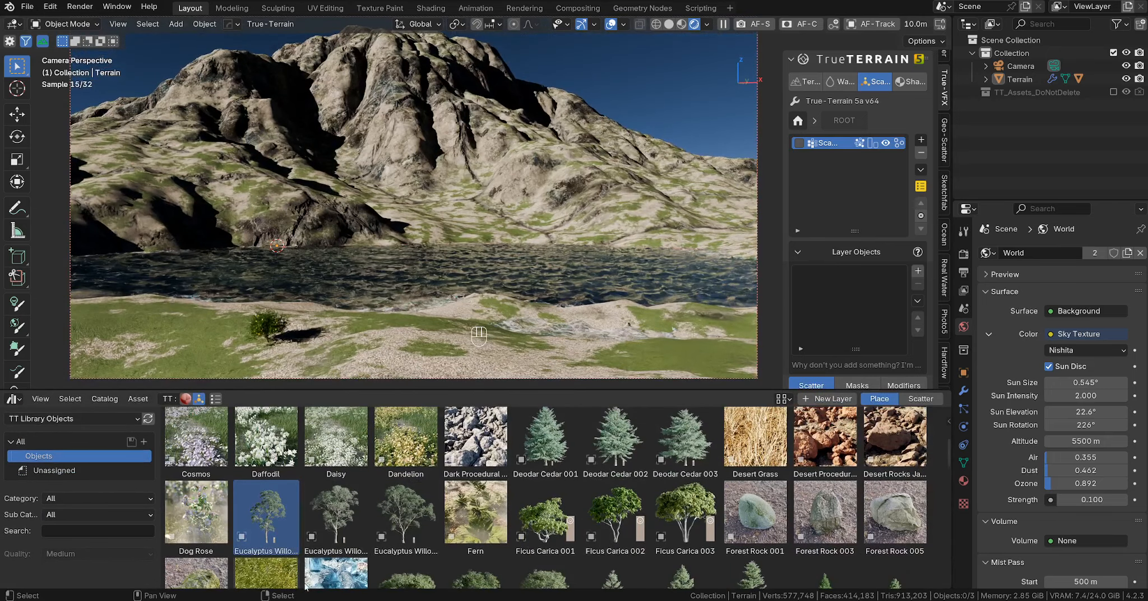
shift+click(404, 514)
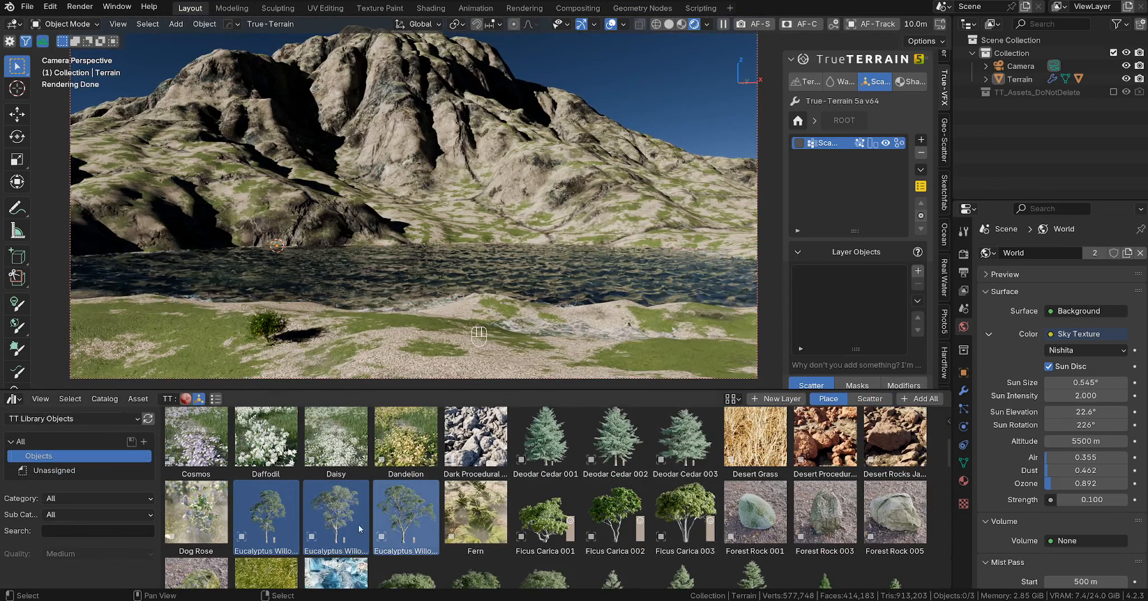
click(869, 399)
click(921, 399)
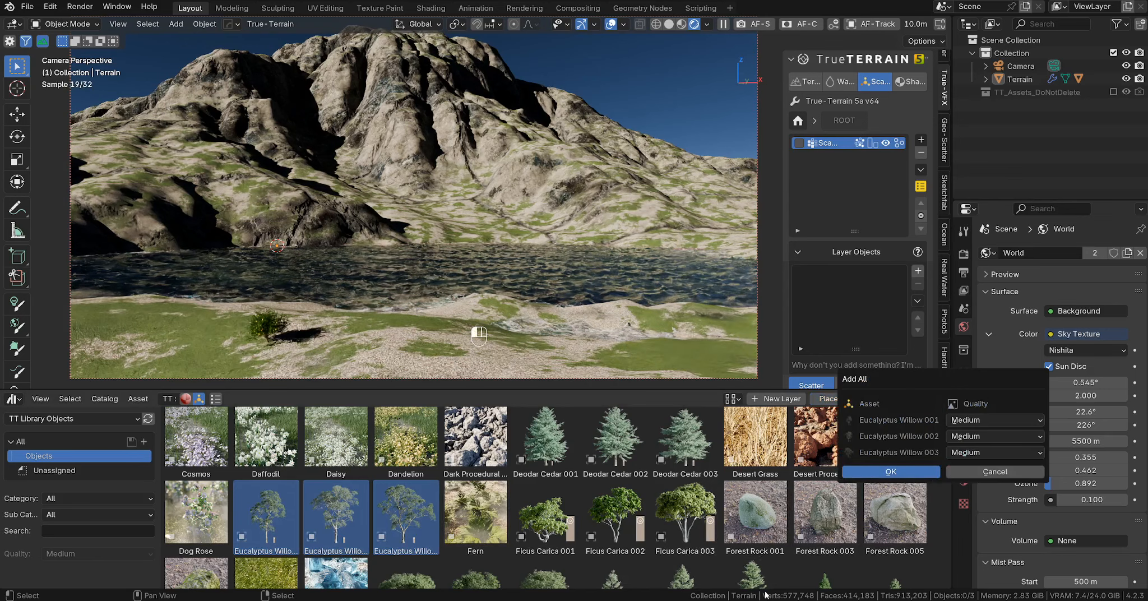
click(976, 422)
click(976, 425)
key(Return)
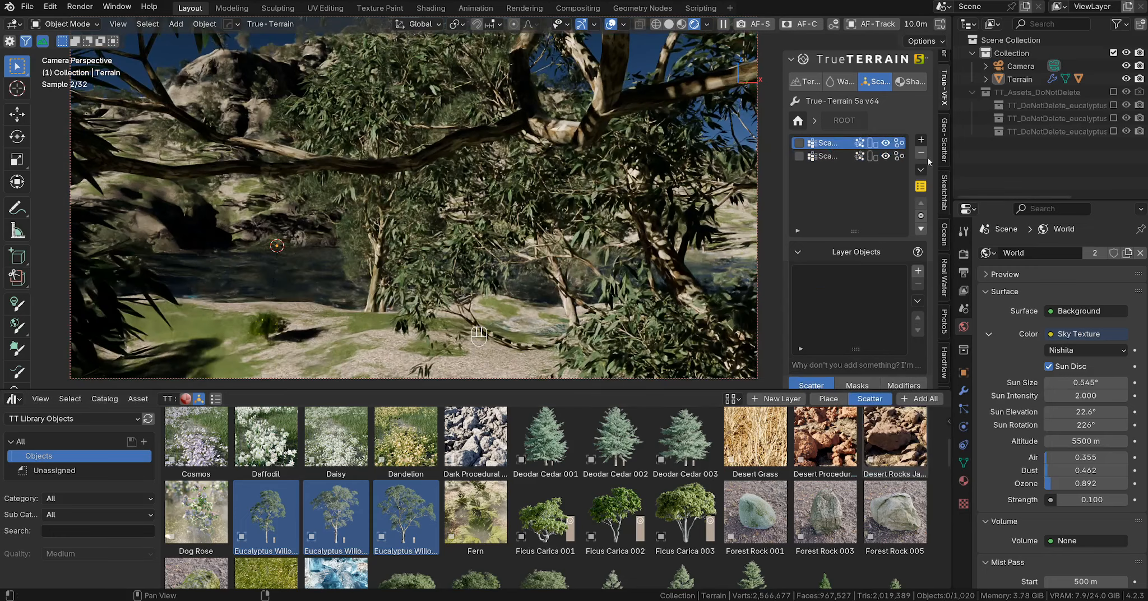
- Delete the empty scatter layer above the one holding the three eucalyptus trees
click(921, 153)
click(922, 152)
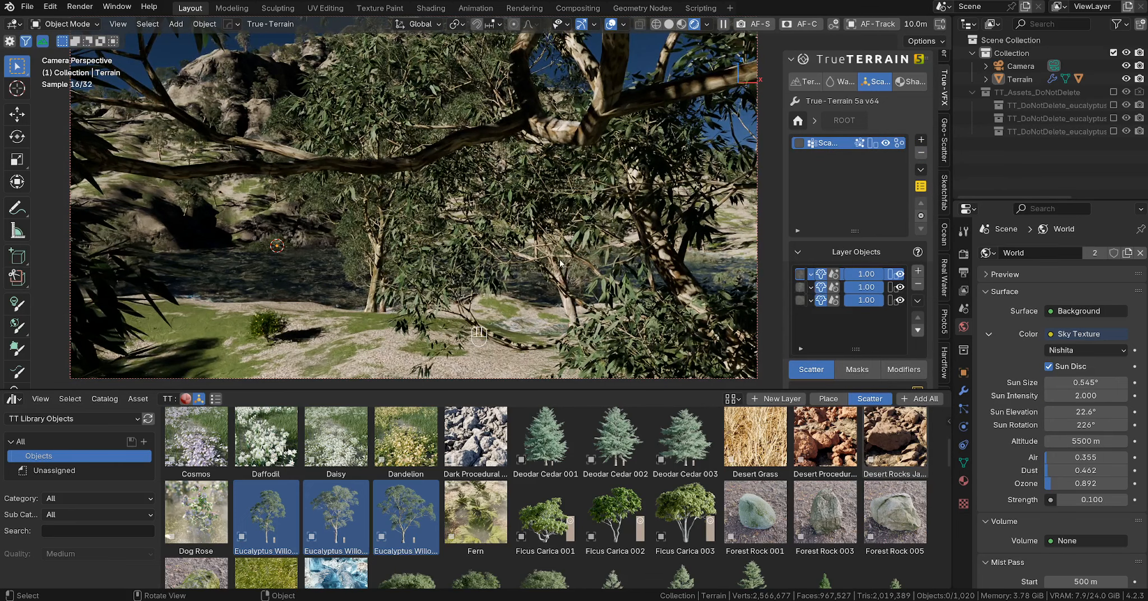
- Try another random seed for the scattered eucalyptus trees
scroll(882, 303, down, 8)
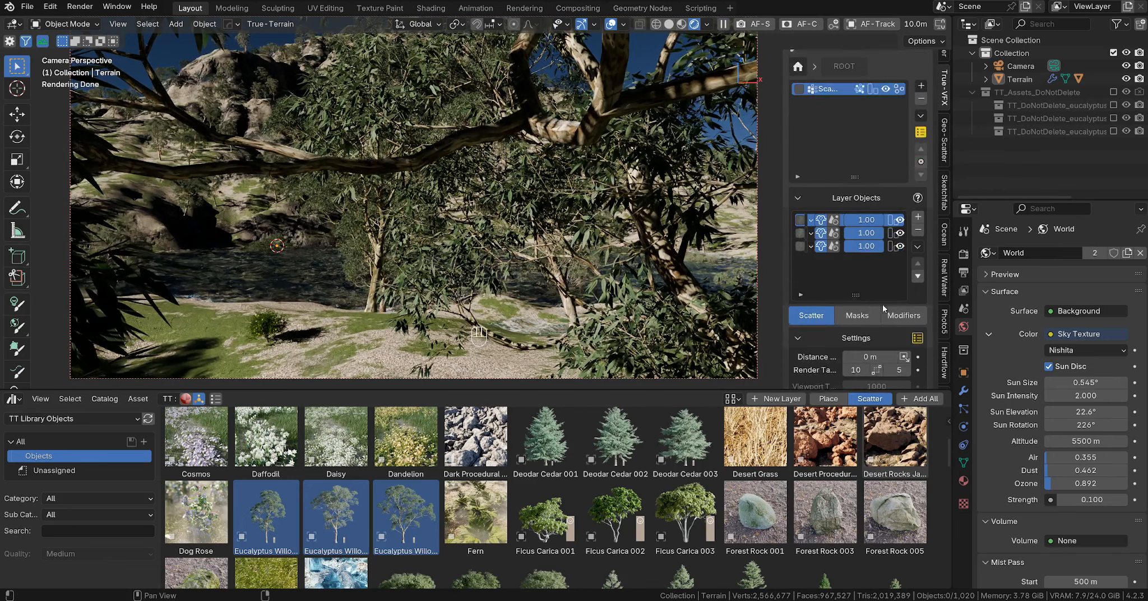
click(908, 236)
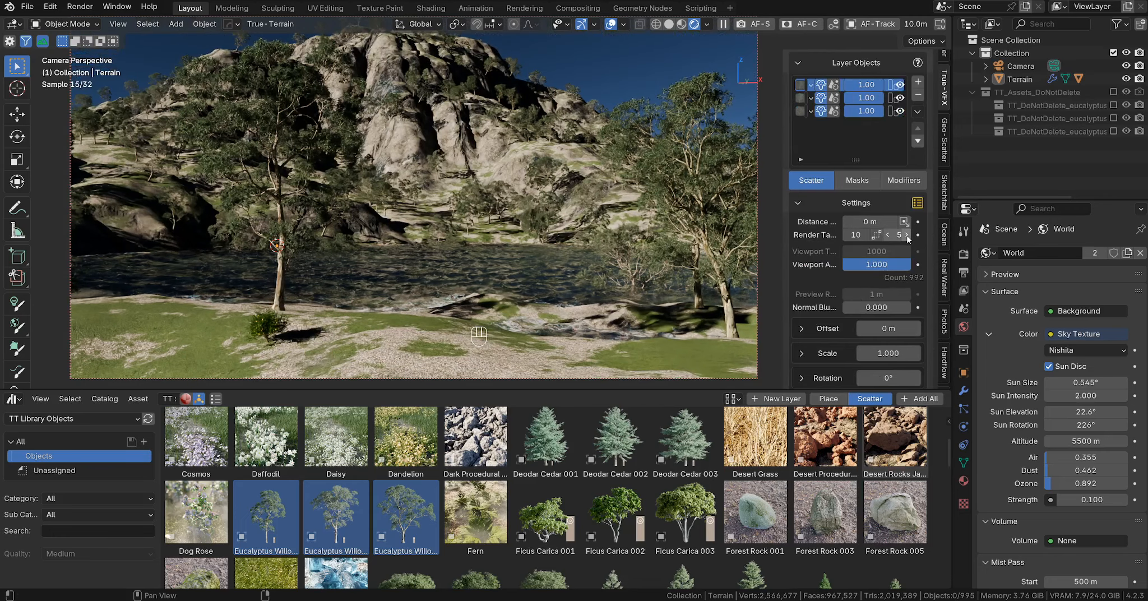
scroll(531, 236, down, 1)
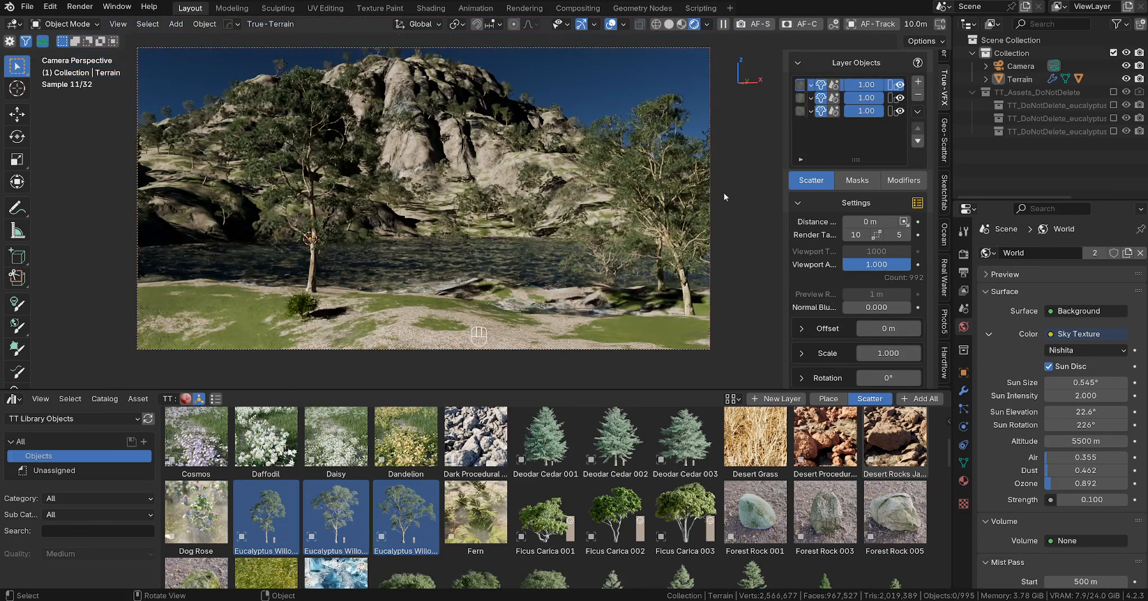
- Add an Attribute Mask with the Above Waterline preset to the eucalyptus scatter layer
click(857, 180)
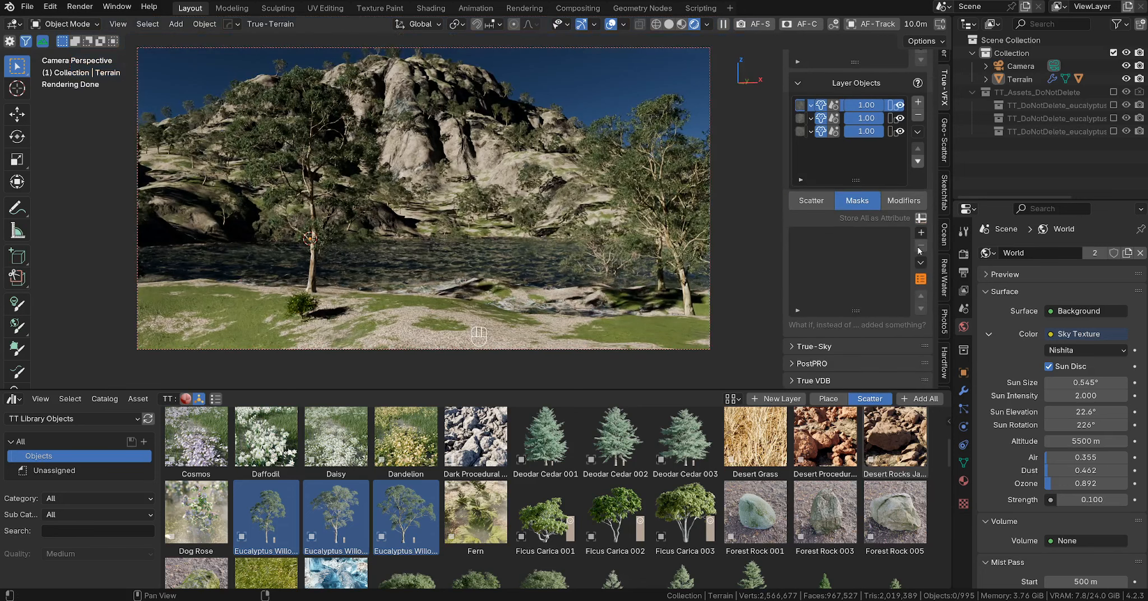
click(920, 232)
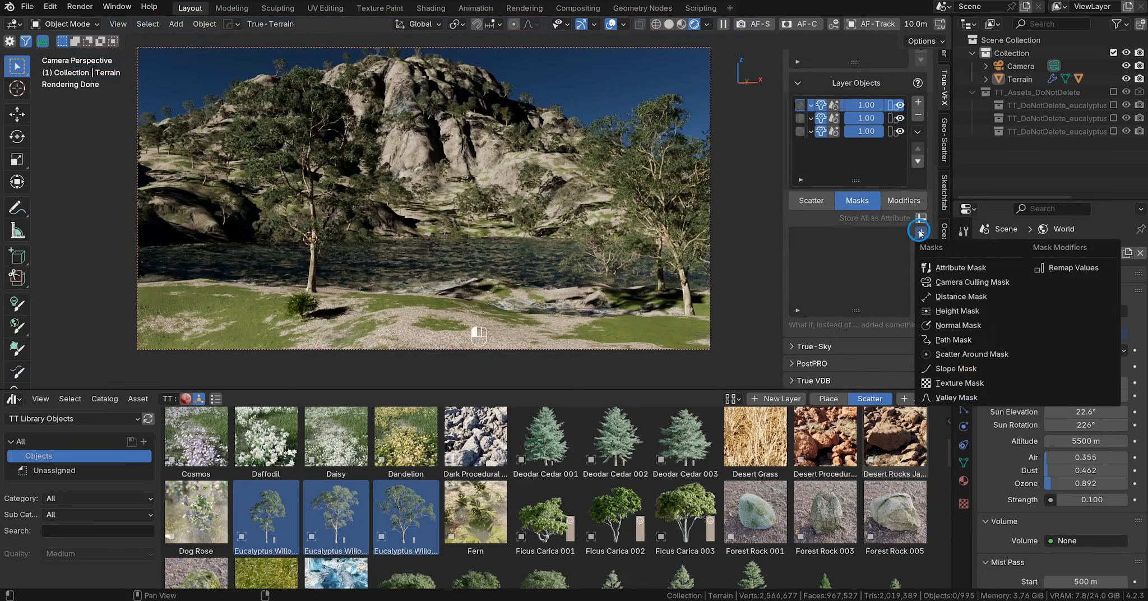
click(947, 267)
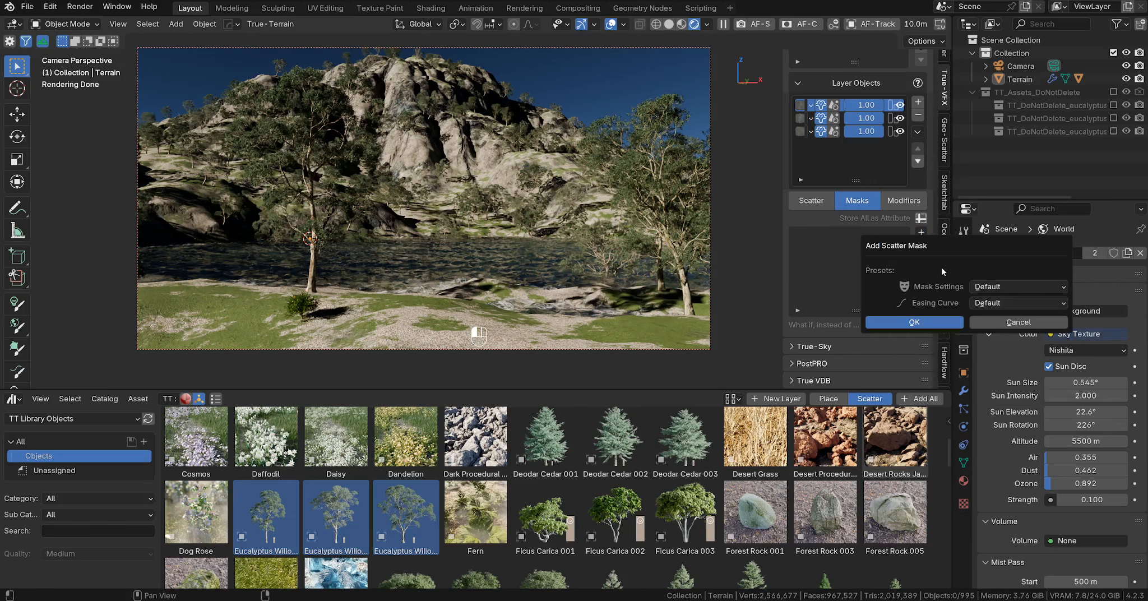
click(1029, 285)
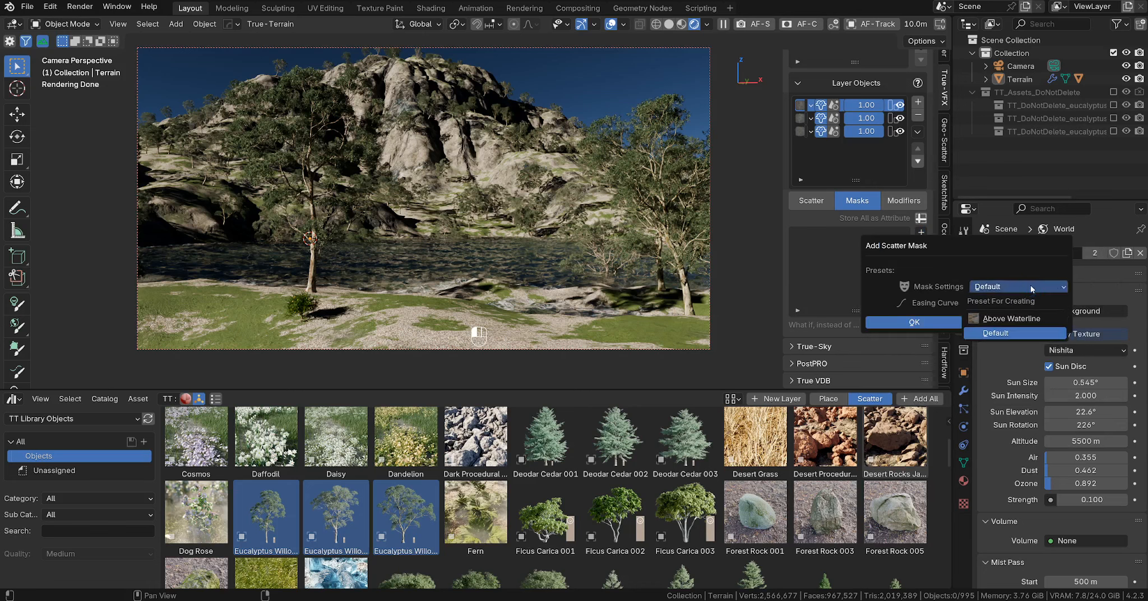
click(1042, 317)
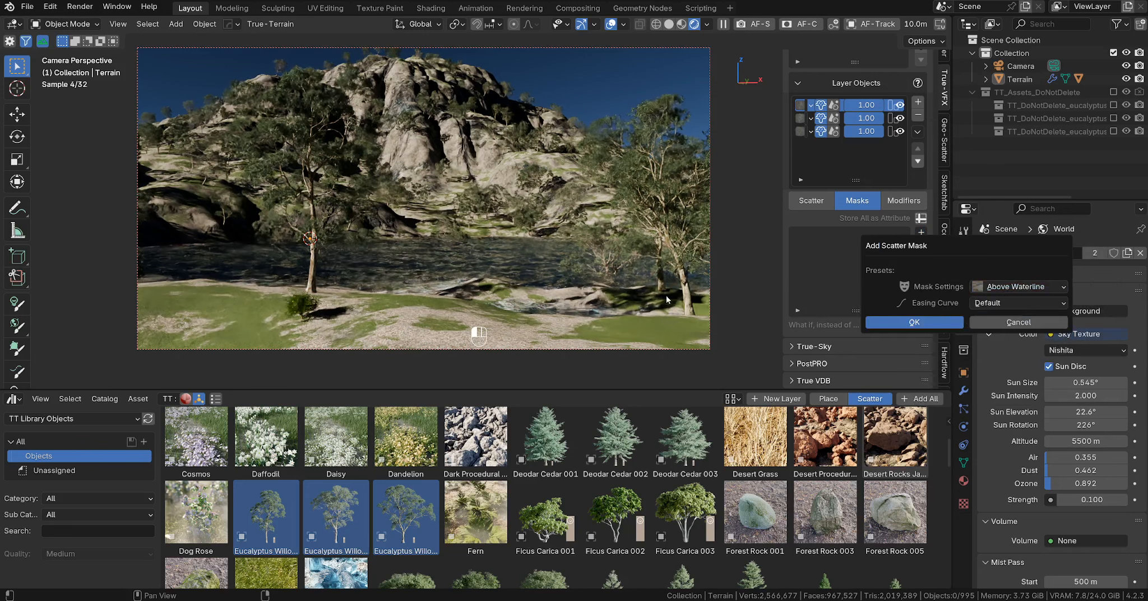
key(Return)
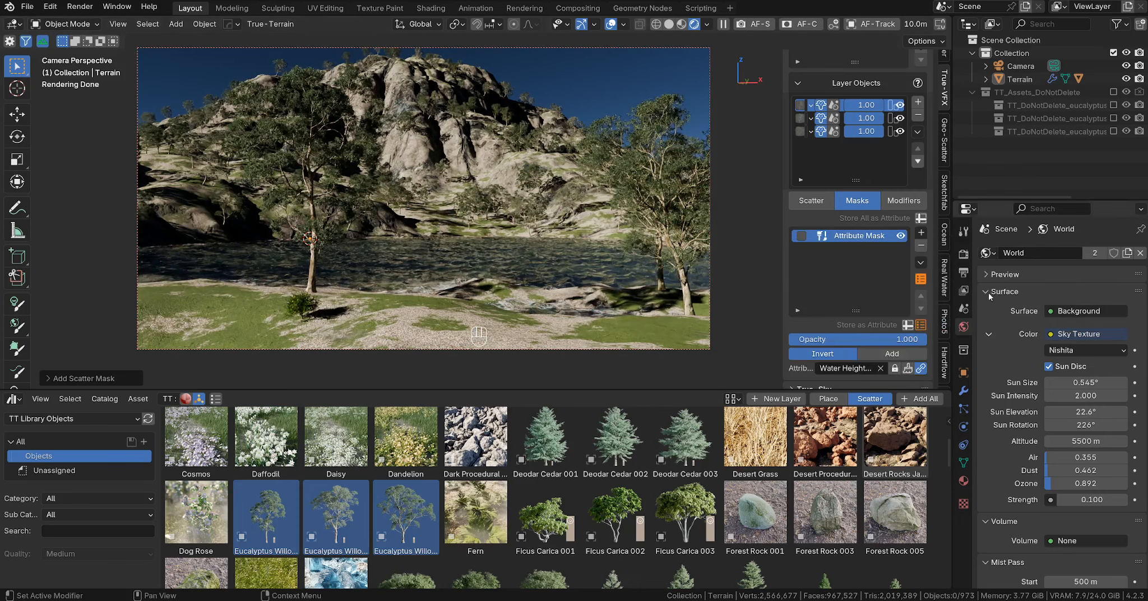
- Add a Slope Mask with its default settings to the eucalyptus scatter layer
click(921, 232)
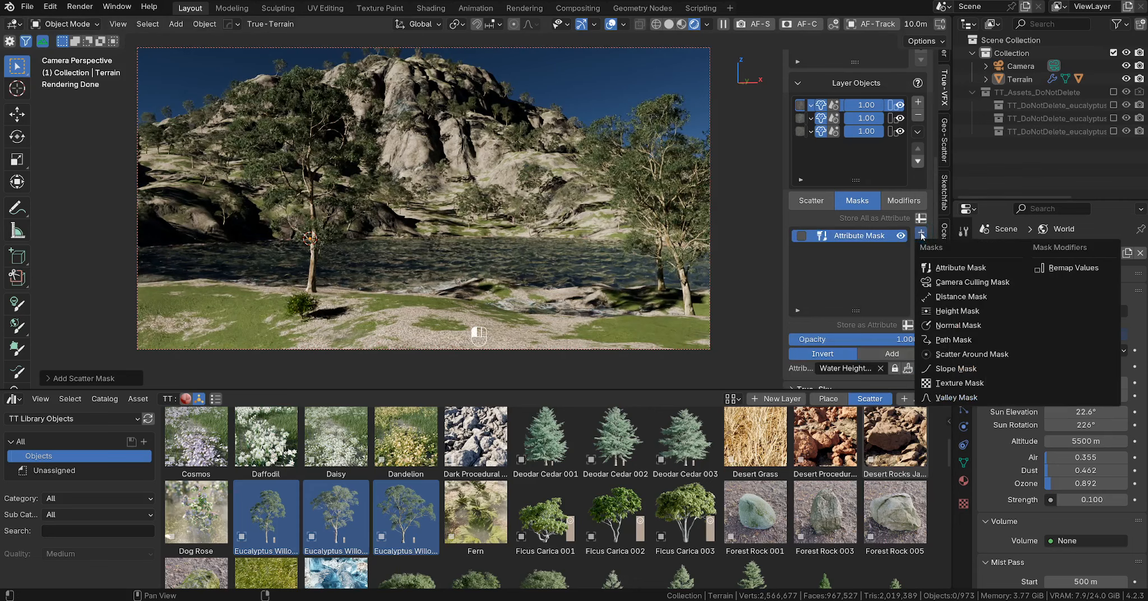
click(973, 368)
click(932, 424)
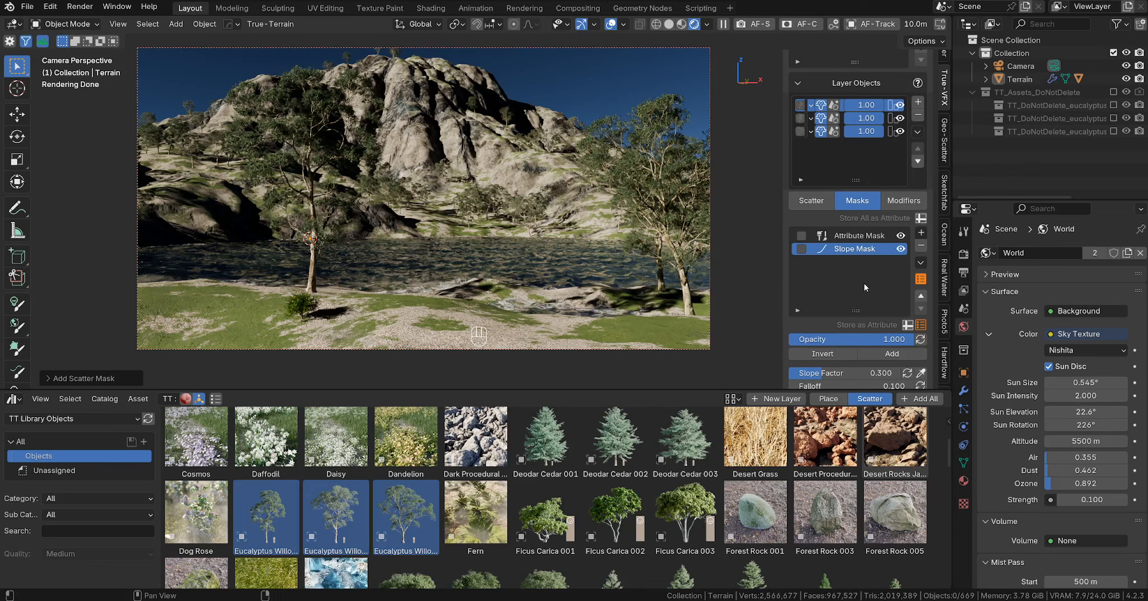
- Try several more random seeds for the masked eucalyptus distribution
click(803, 203)
click(907, 255)
click(908, 256)
click(909, 255)
click(908, 255)
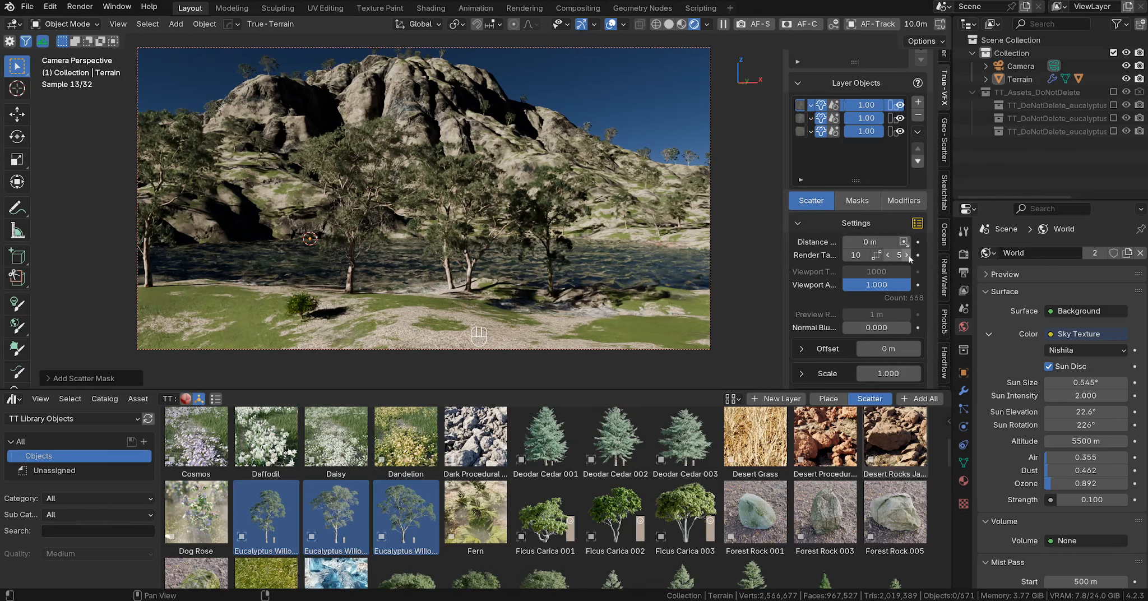
click(908, 256)
click(909, 256)
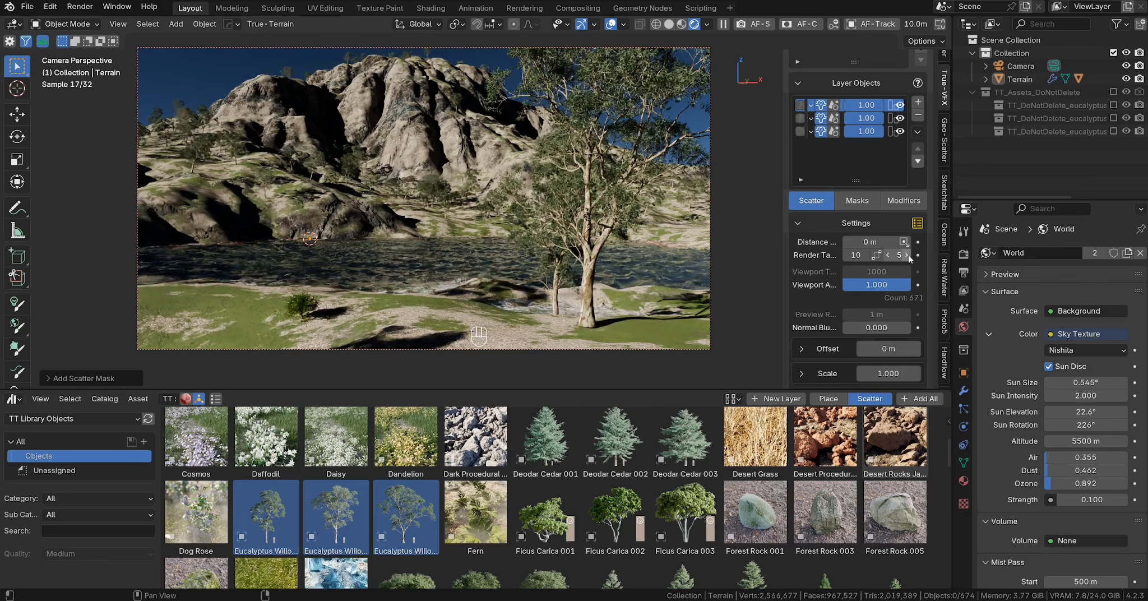
click(908, 256)
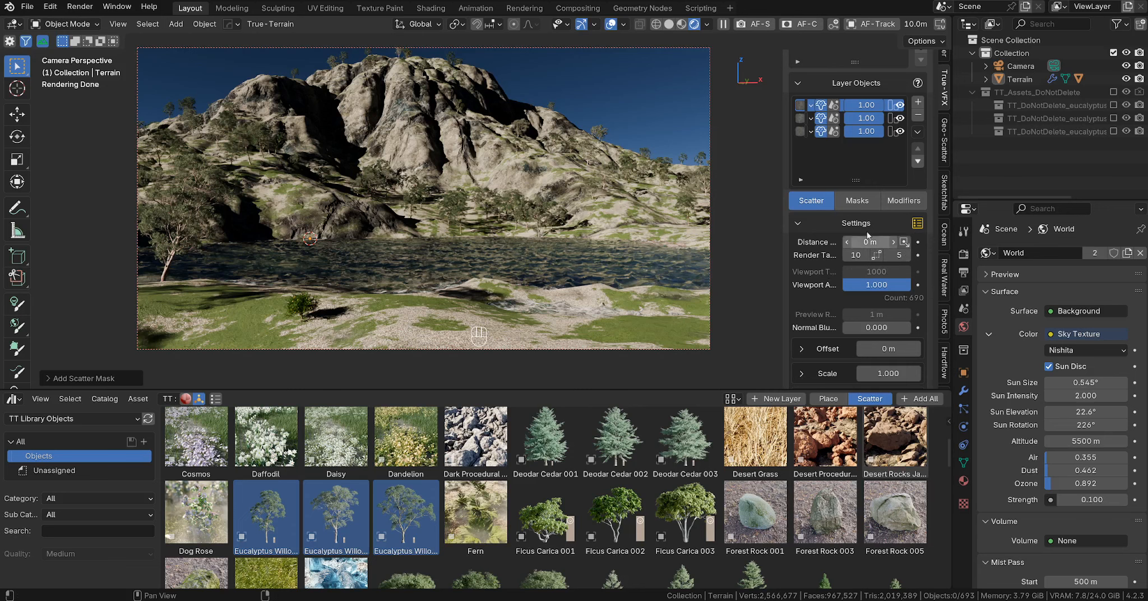
- Set both the render target and the viewport target of the eucalyptus scatter layer to 5000
scroll(846, 221, up, 6)
scroll(846, 269, down, 7)
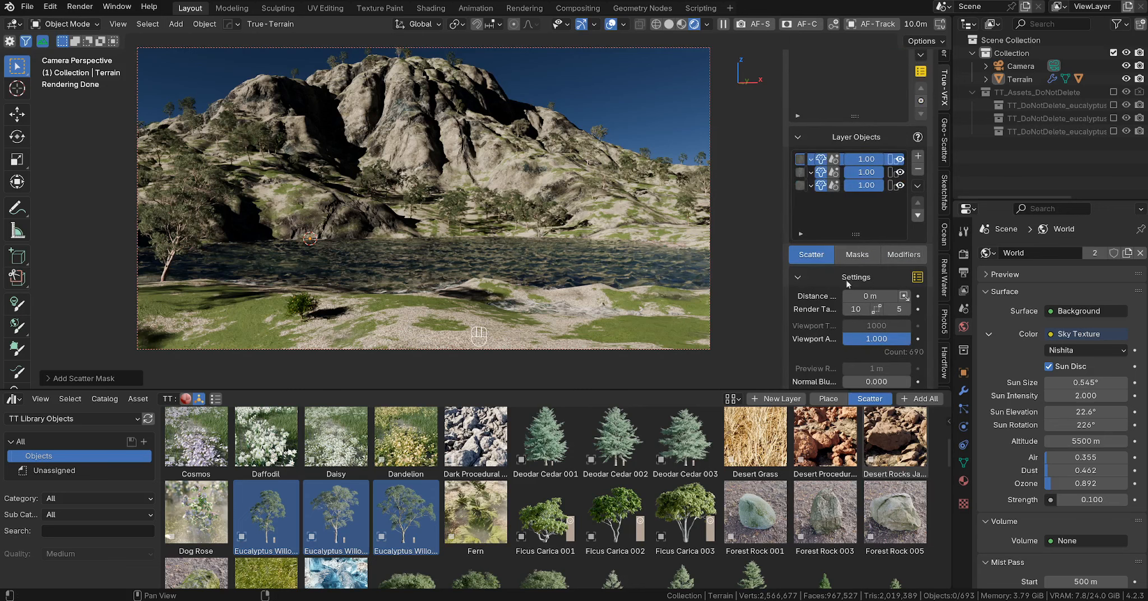
drag(783, 240, 722, 241)
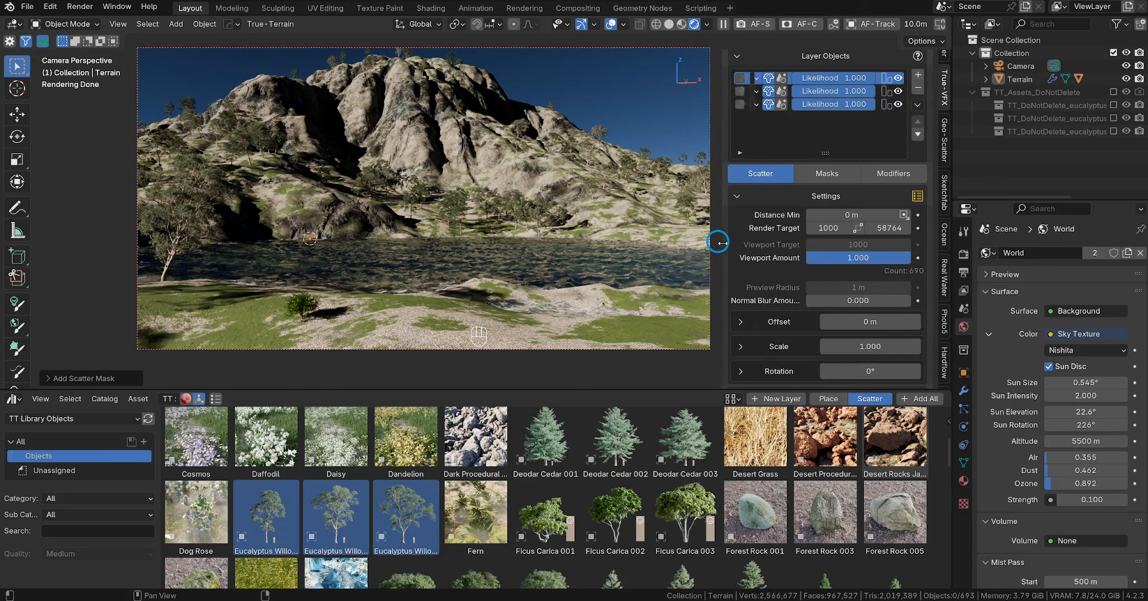
click(823, 227)
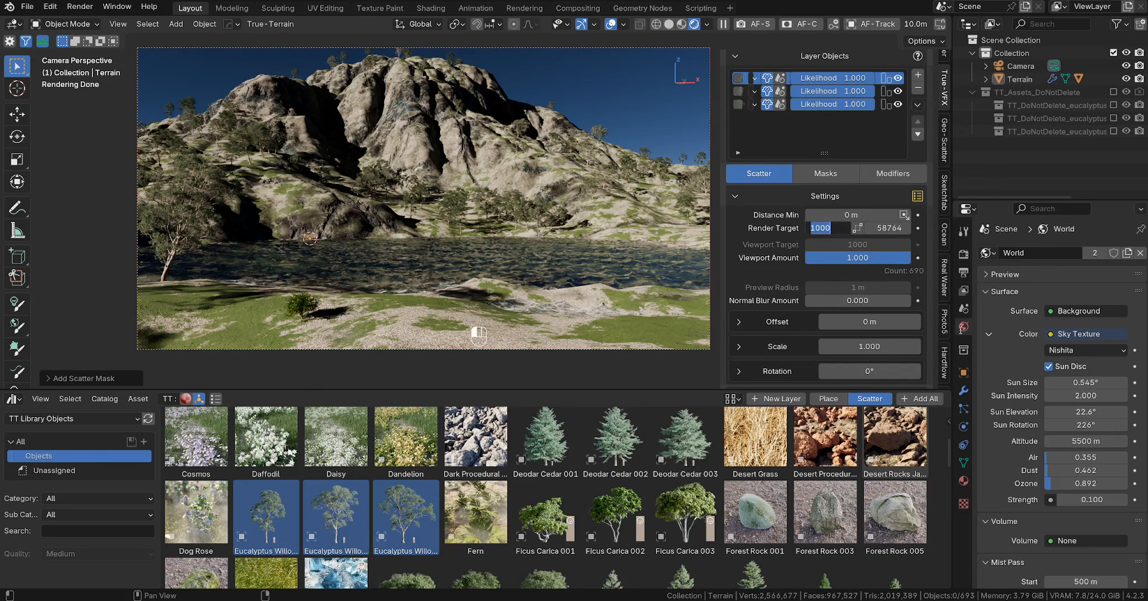
text(500)
click(959, 331)
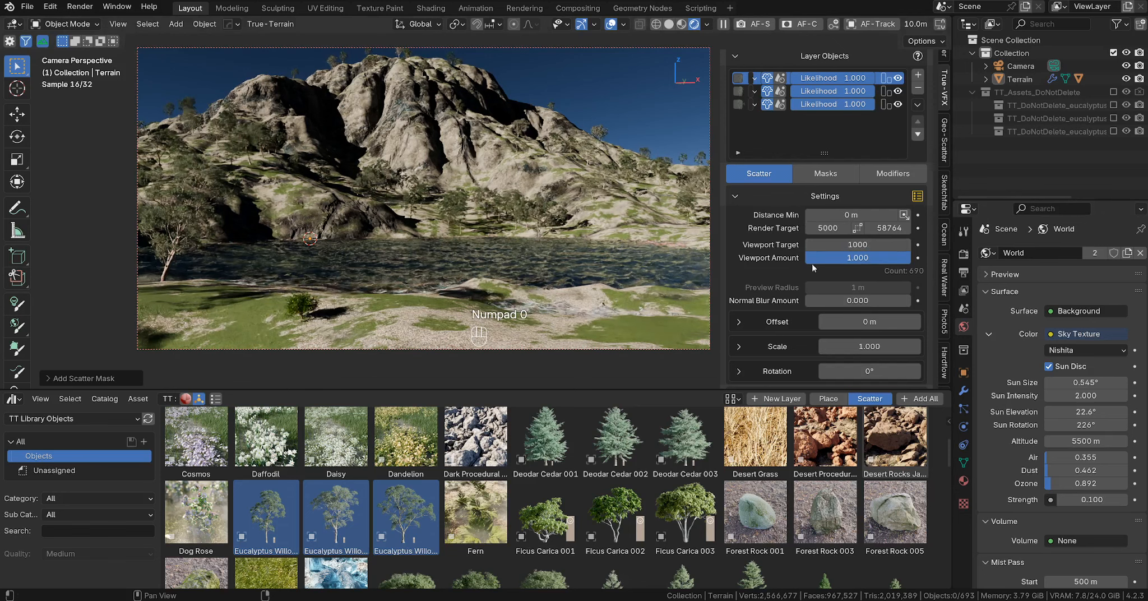
click(857, 244)
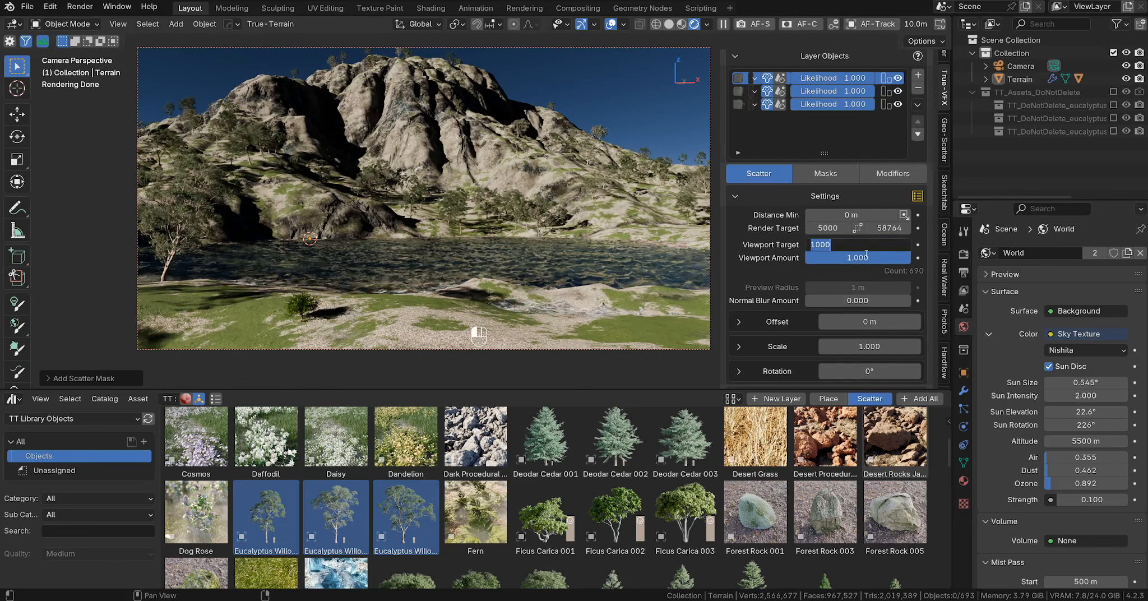
text(5000)
key(Return)
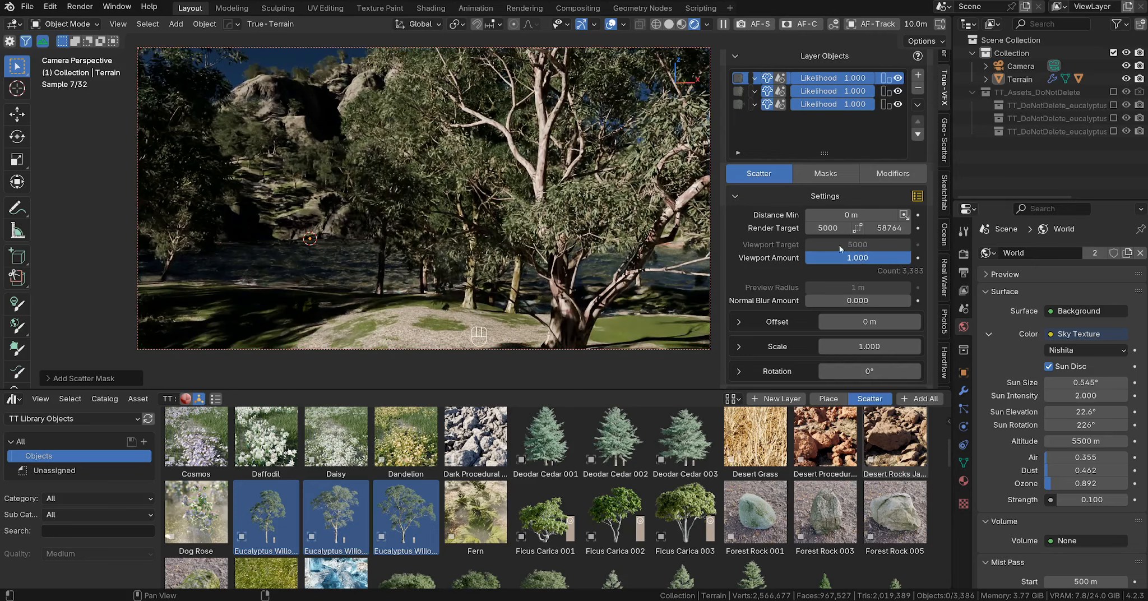
- Reset the eucalyptus scatter seed to 1 and step through the variations up to seed 8
click(904, 228)
text(1)
key(Return)
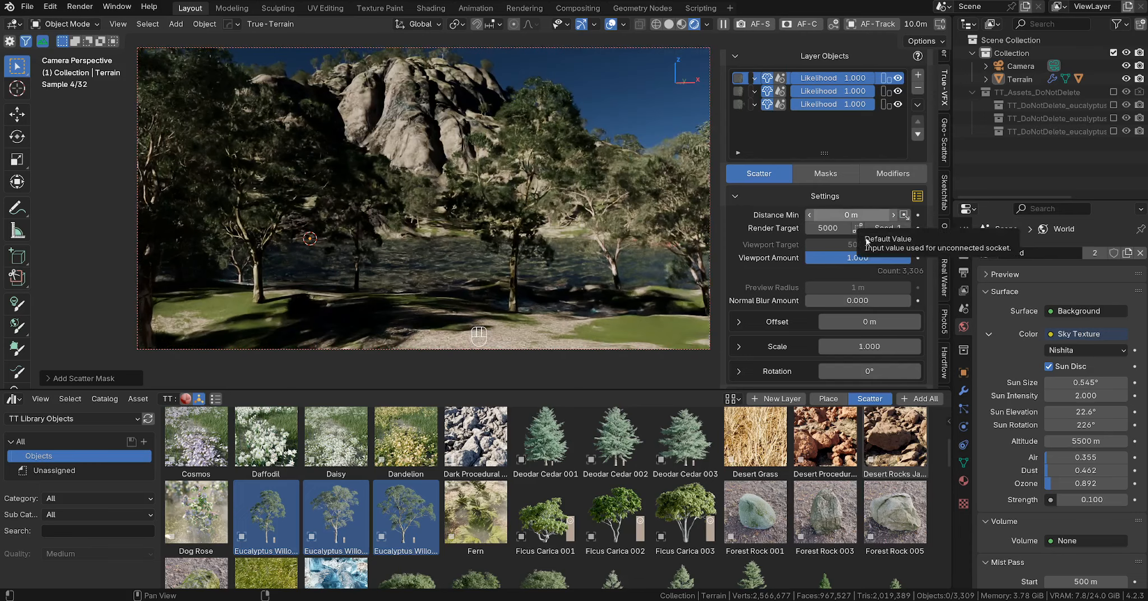
click(906, 228)
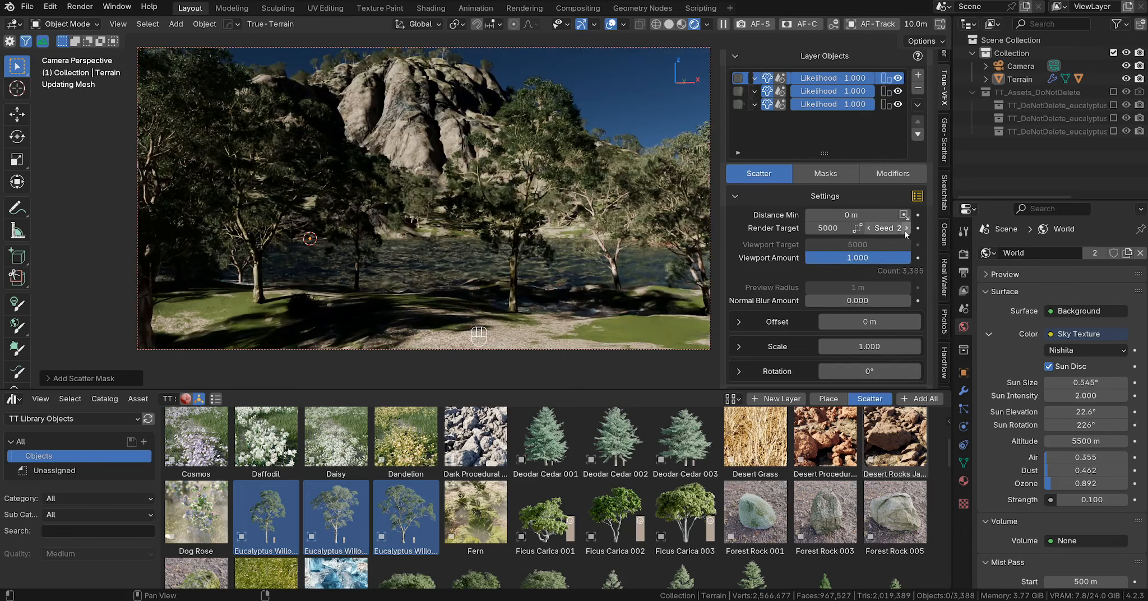
click(906, 228)
click(906, 228)
click(906, 228)
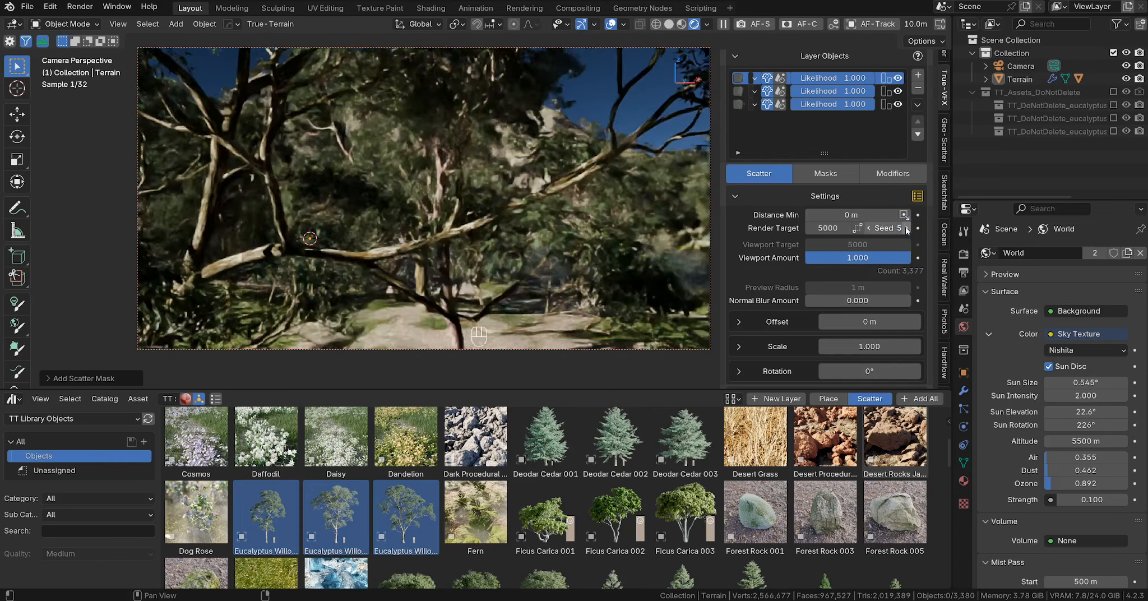
click(906, 228)
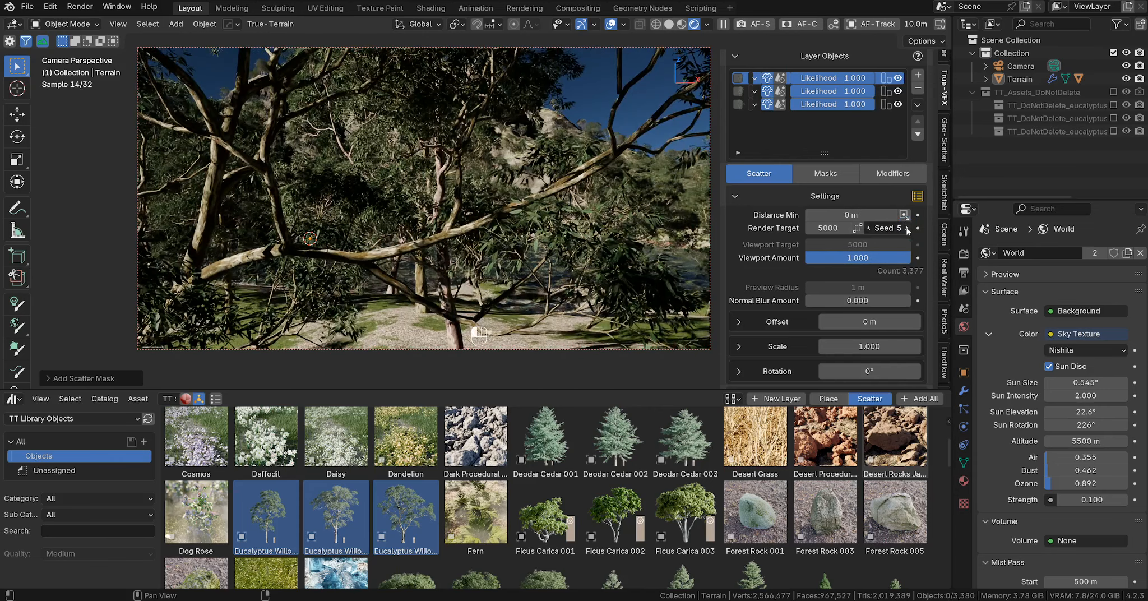
click(906, 229)
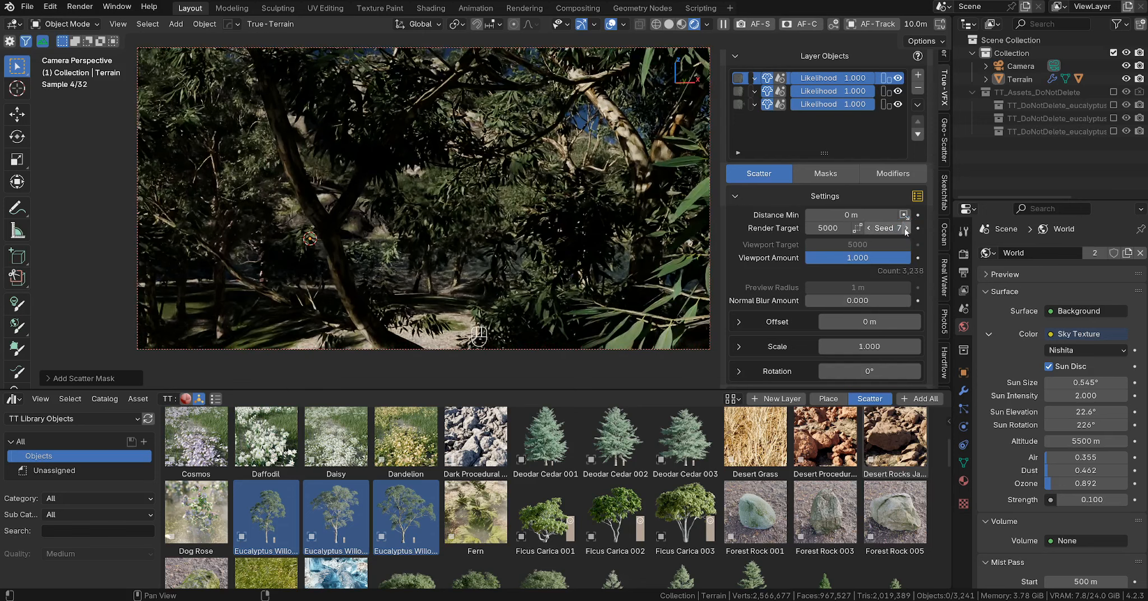
click(906, 228)
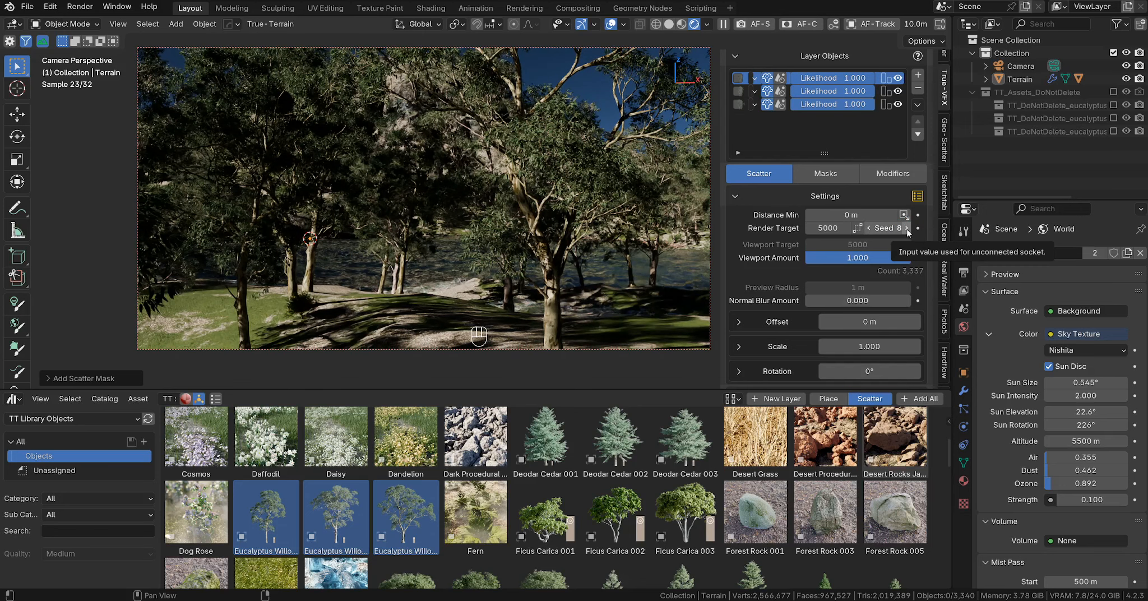
- Add a Distance Mask with default settings to the eucalyptus scatter layer and base it on the active camera
click(825, 173)
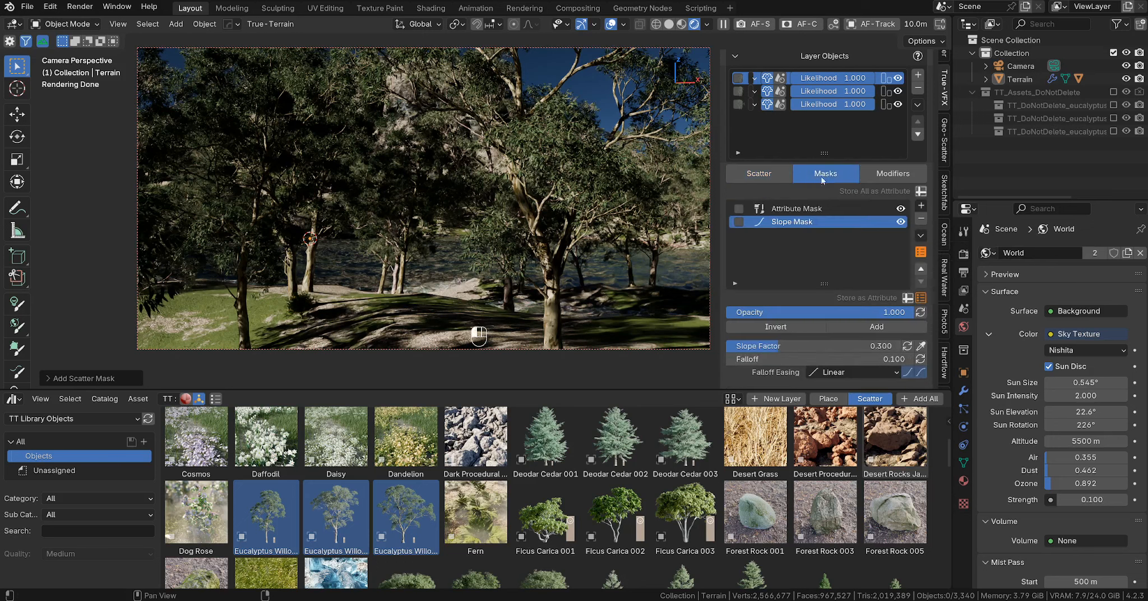
click(921, 206)
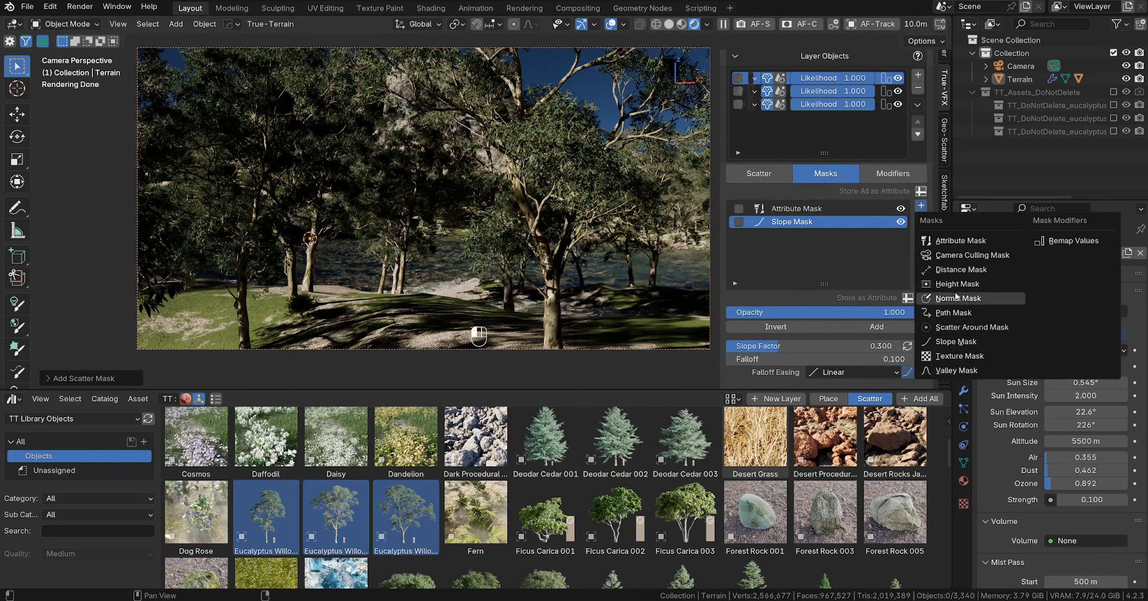
click(961, 270)
click(928, 329)
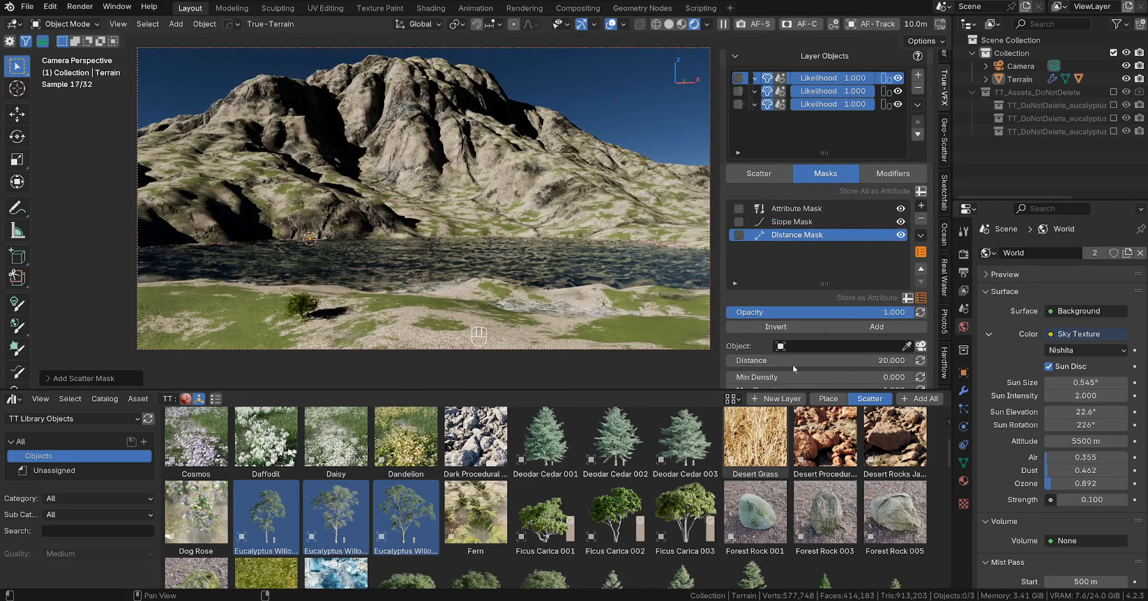
scroll(792, 364, down, 3)
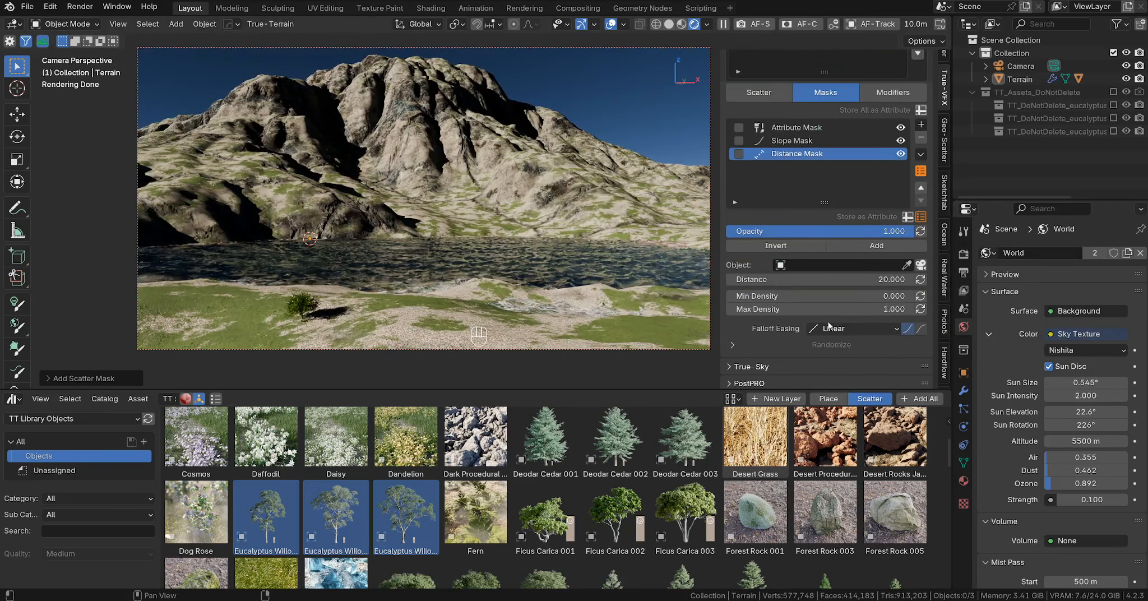
click(921, 267)
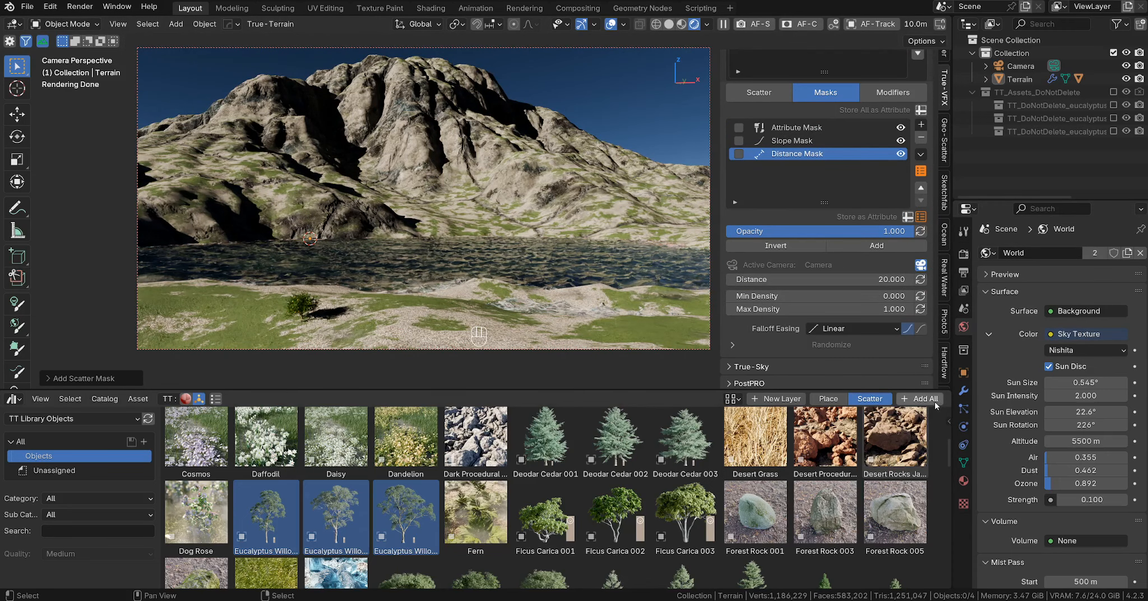
- Invert the camera distance mask and set its distance to 81.5
mouse_move(833, 279)
mouse_down()
mouse_move(896, 279)
mouse_move(822, 280)
mouse_up()
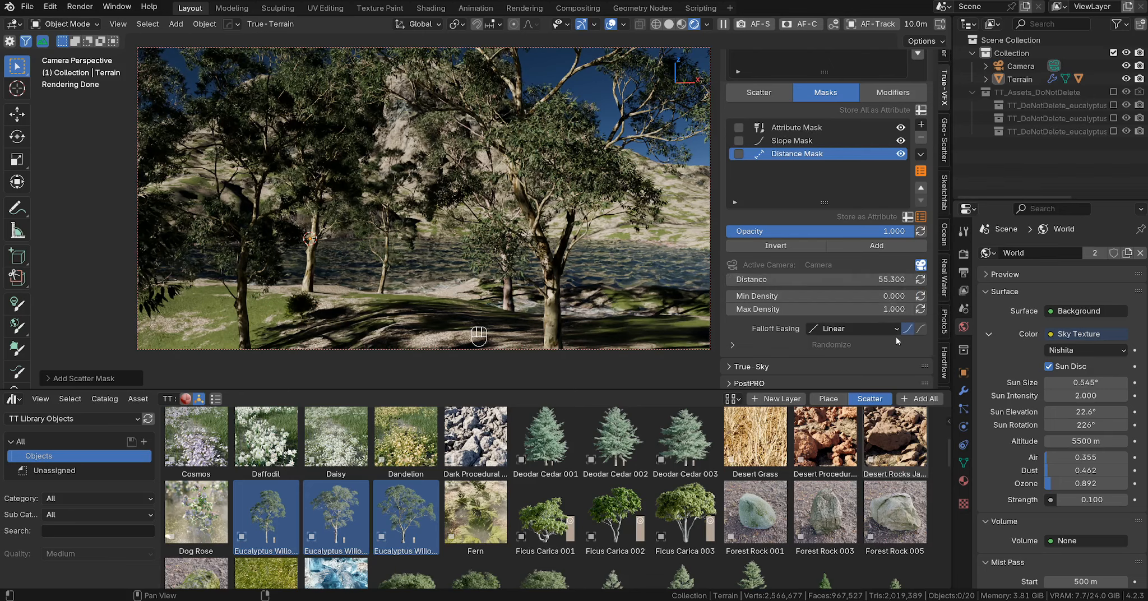
click(773, 247)
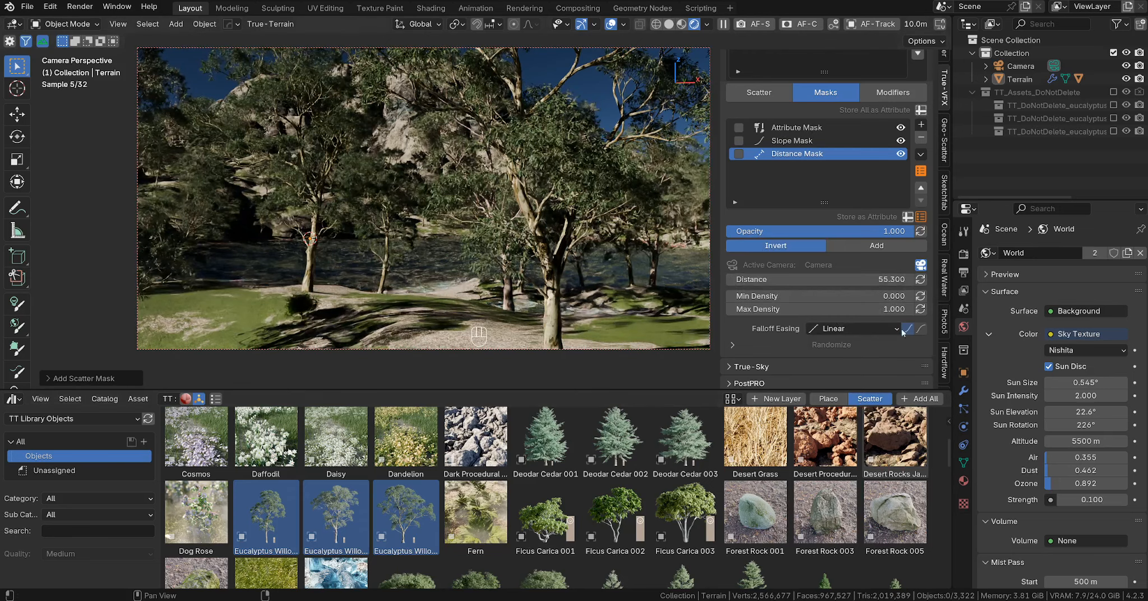
mouse_move(811, 279)
mouse_down()
mouse_move(774, 280)
mouse_move(931, 279)
mouse_move(819, 295)
mouse_up()
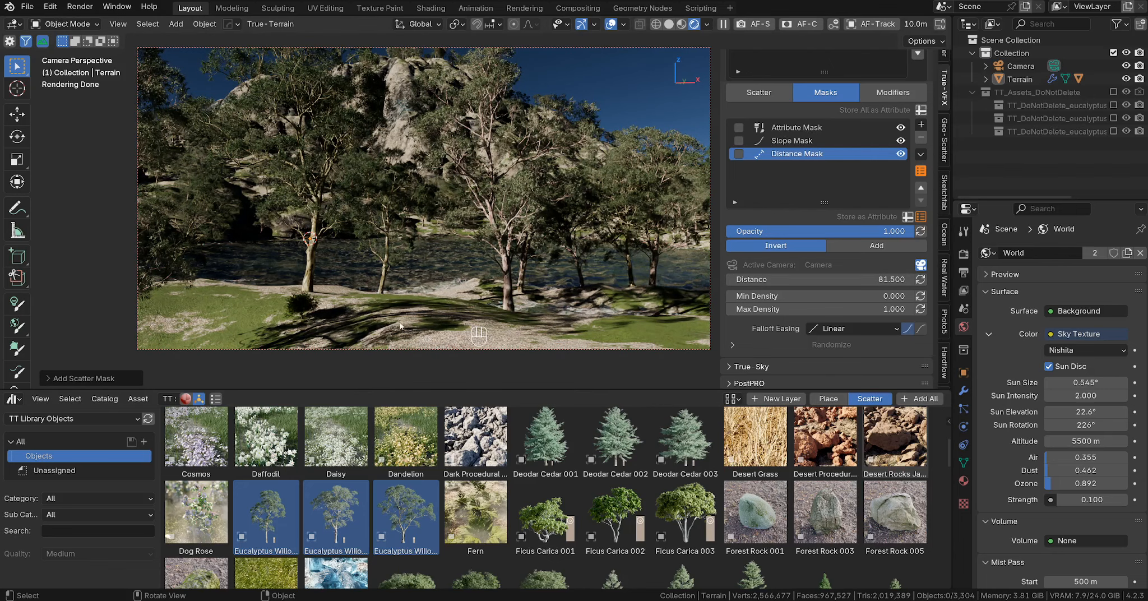
- Delete the small bush object standing on the grass in the foreground
click(301, 304)
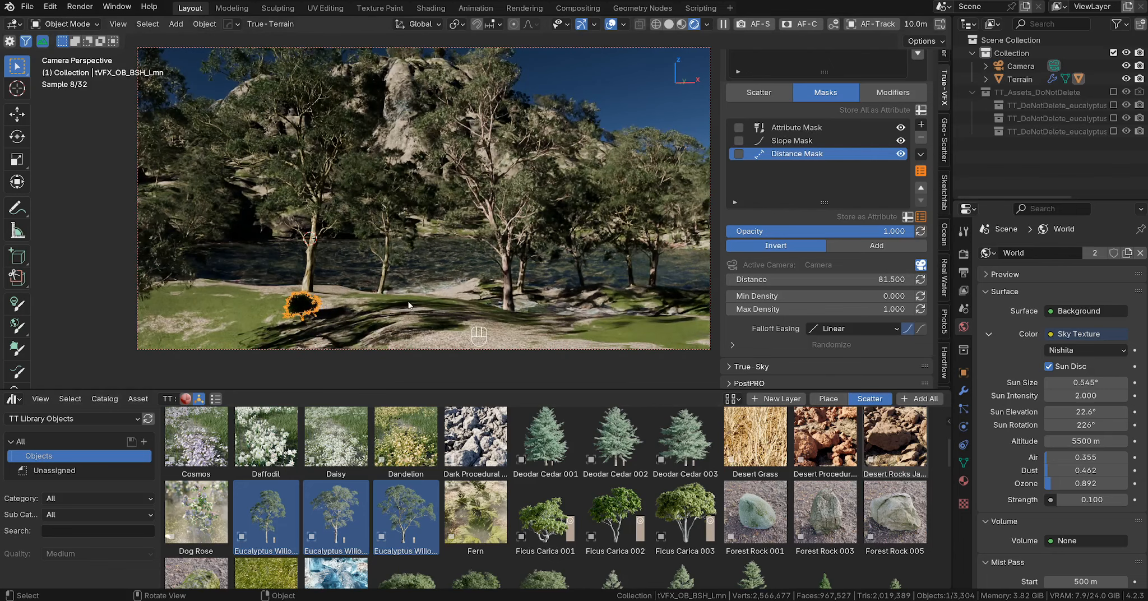
key(x)
click(408, 306)
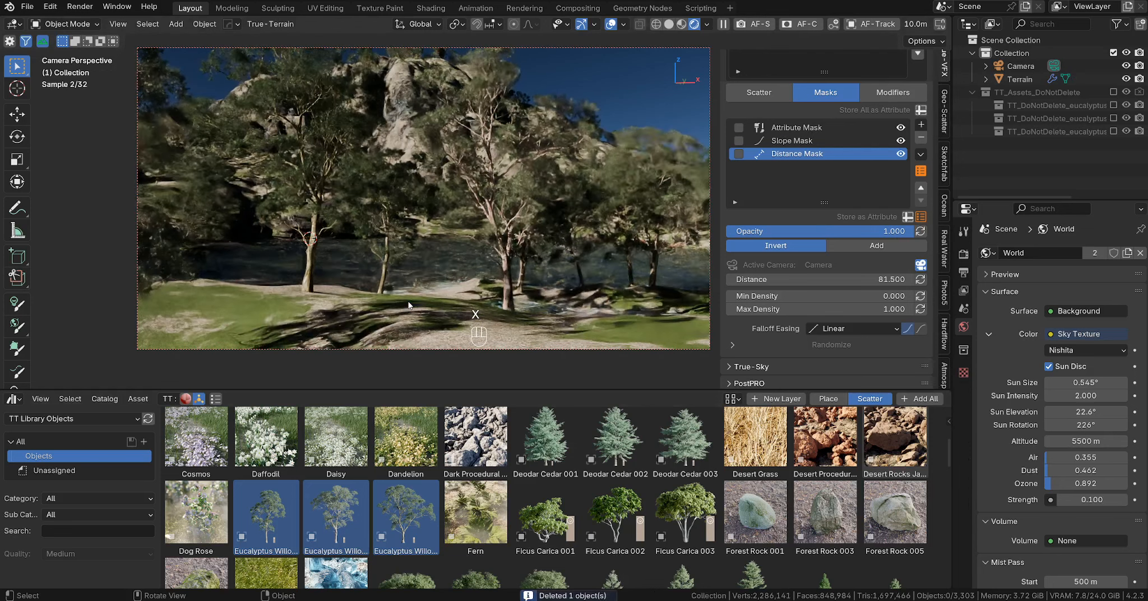
- Set the rotation Normal Amount of the eucalyptus scatter layer to 0.075, trying 0 first
click(763, 97)
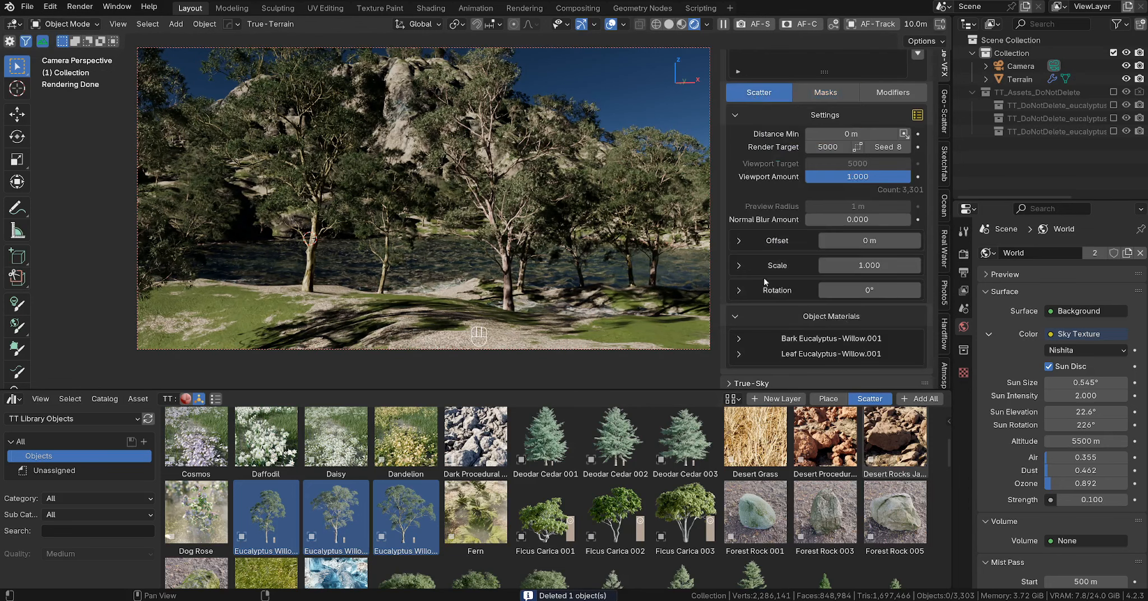
click(739, 290)
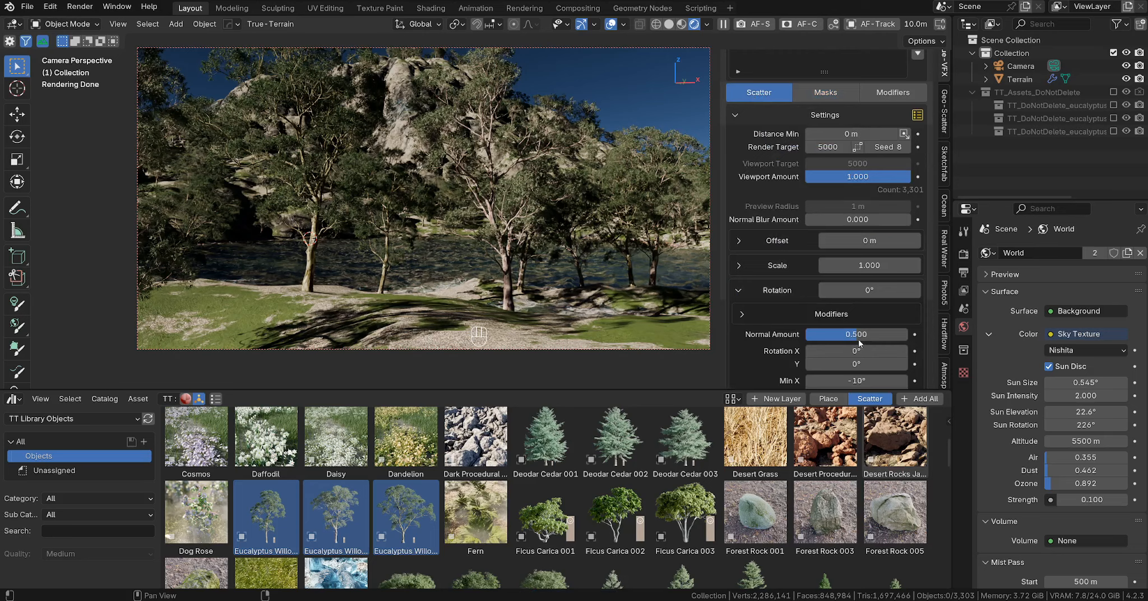
drag(857, 334, 805, 334)
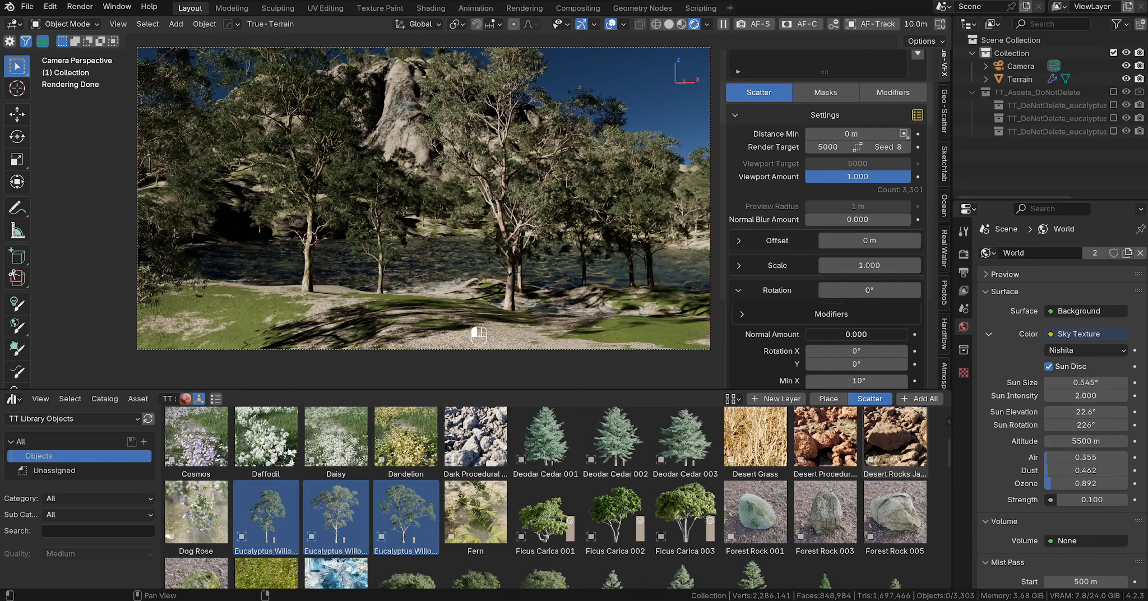
drag(805, 335, 812, 335)
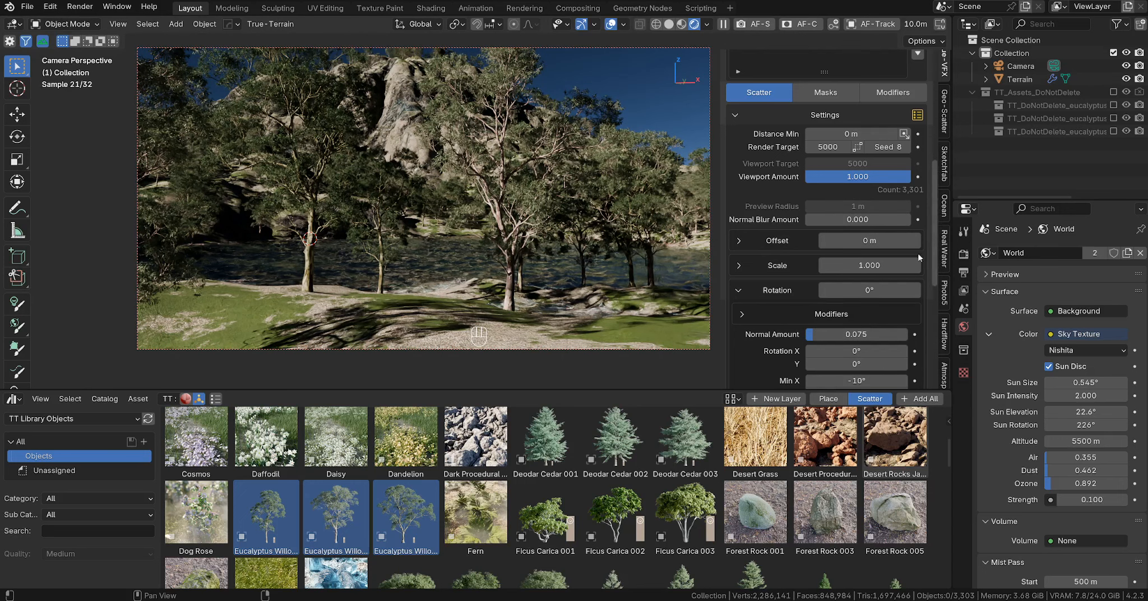
- Step the eucalyptus scatter seed through the variations up to 14
scroll(799, 246, up, 3)
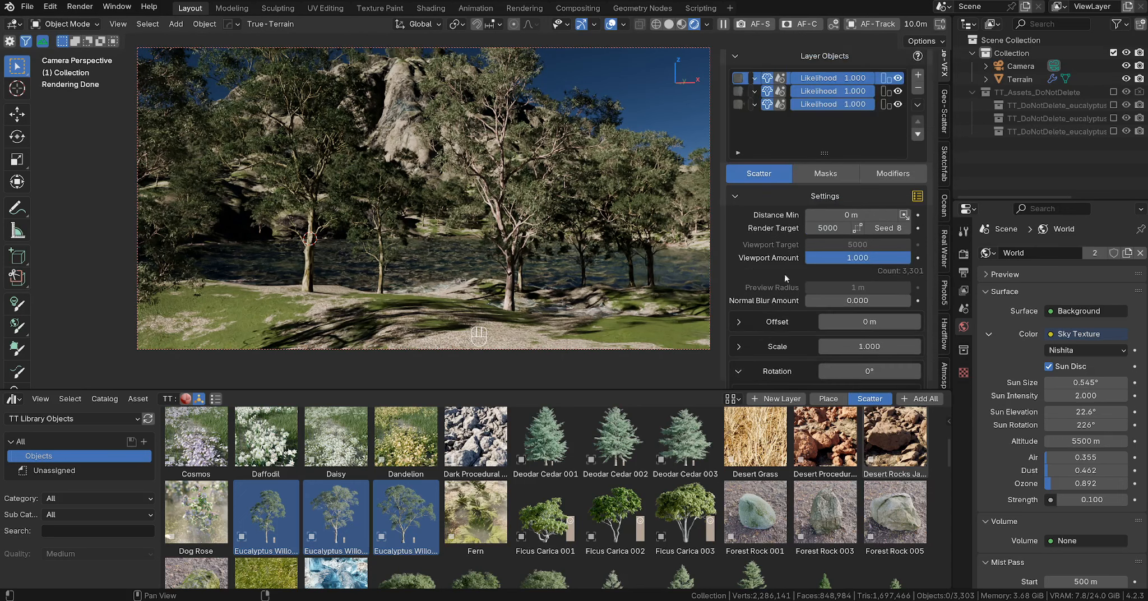
click(906, 228)
click(906, 228)
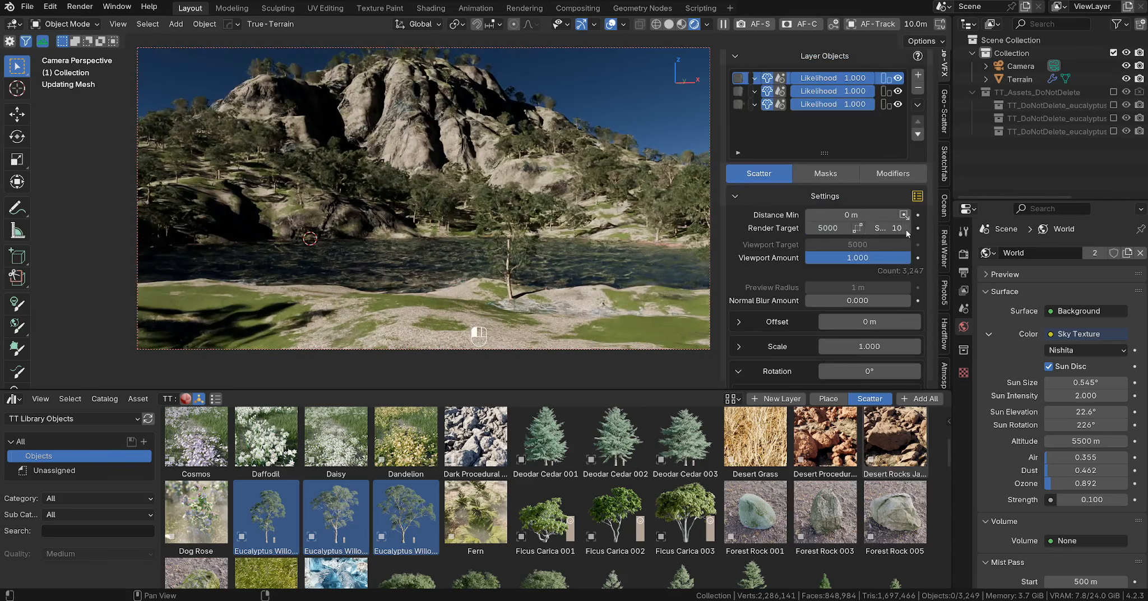
click(906, 228)
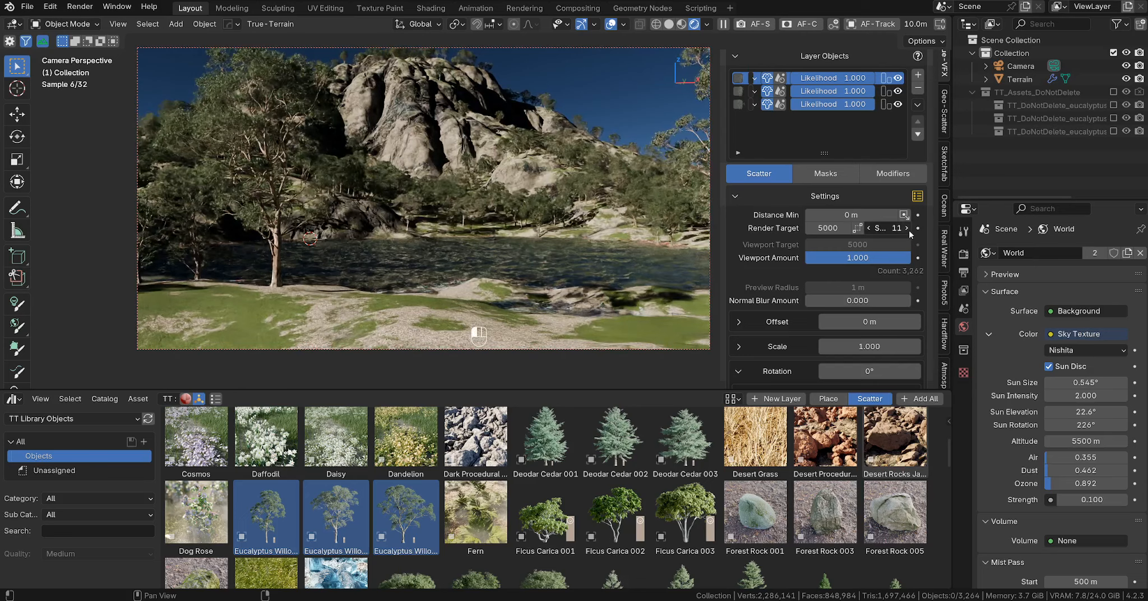
click(906, 228)
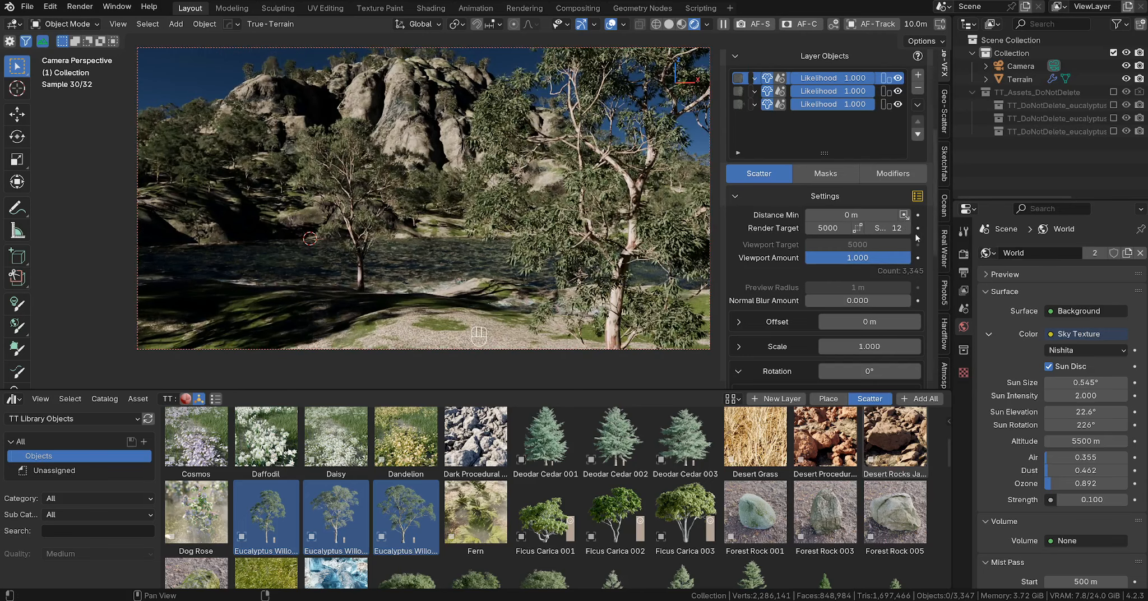
click(906, 228)
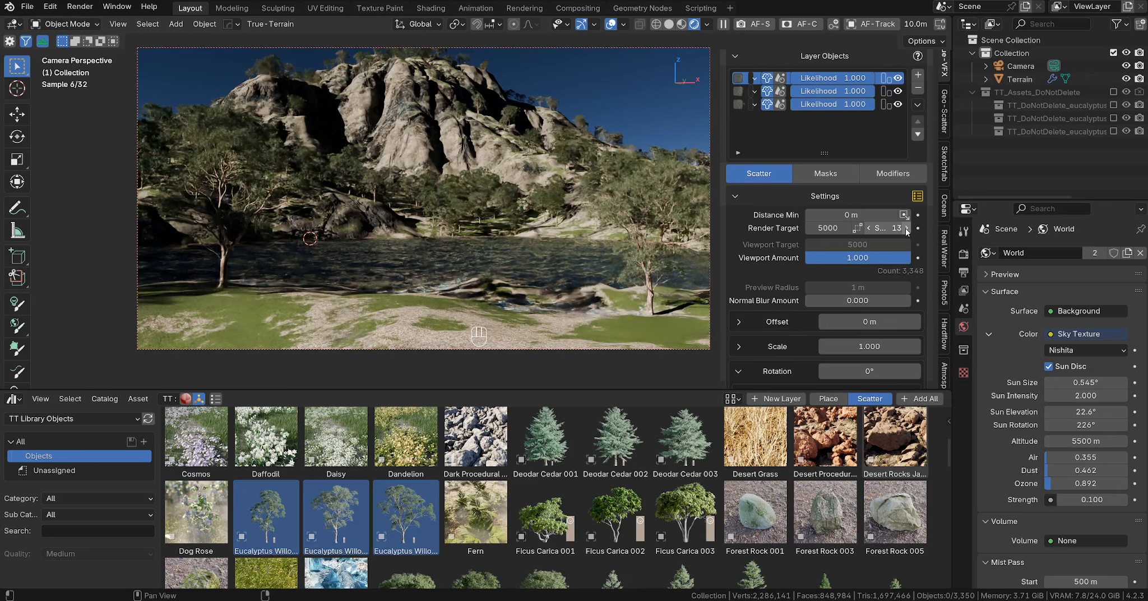
click(906, 228)
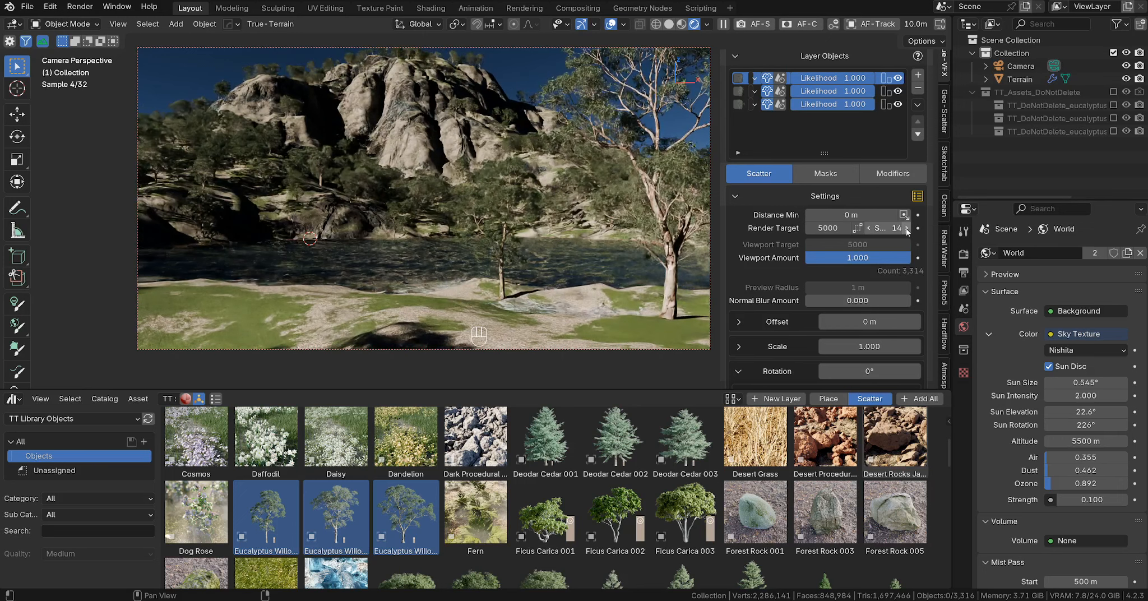
- Reduce the distance of the eucalyptus layer's camera Distance Mask to 55.5
click(828, 174)
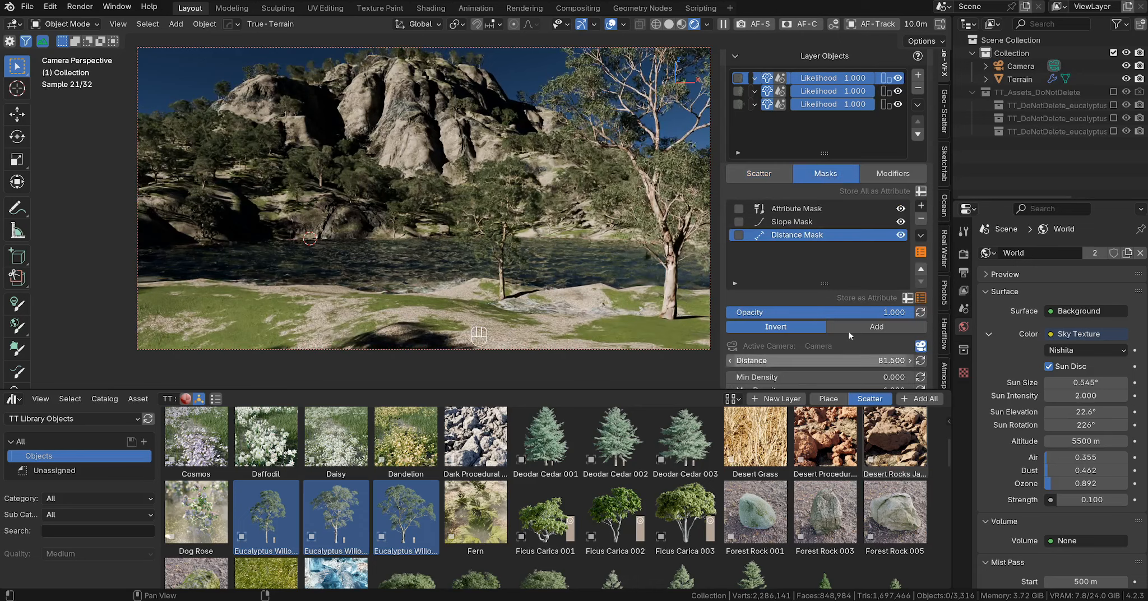
scroll(833, 357, down, 3)
drag(846, 277, 699, 276)
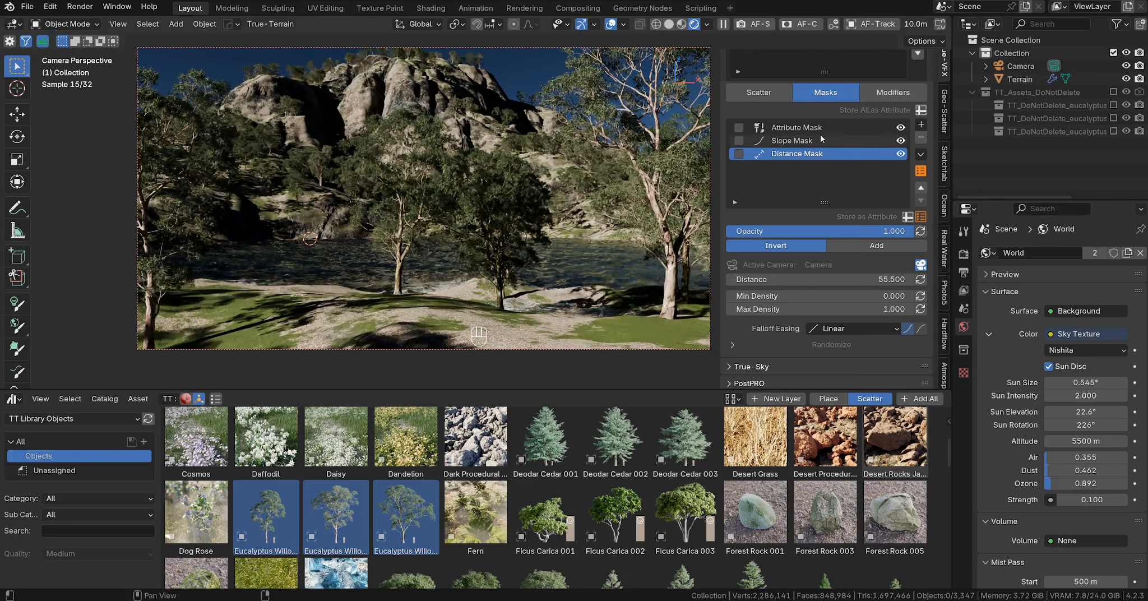
- Advance the eucalyptus scatter seed through further variations to 18
click(781, 92)
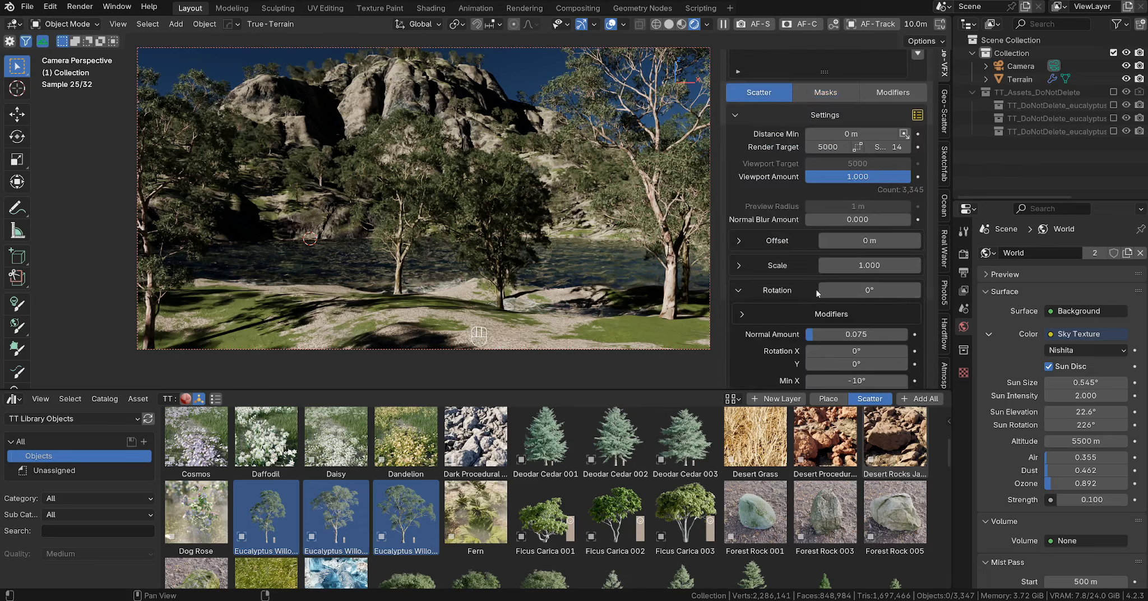
click(907, 147)
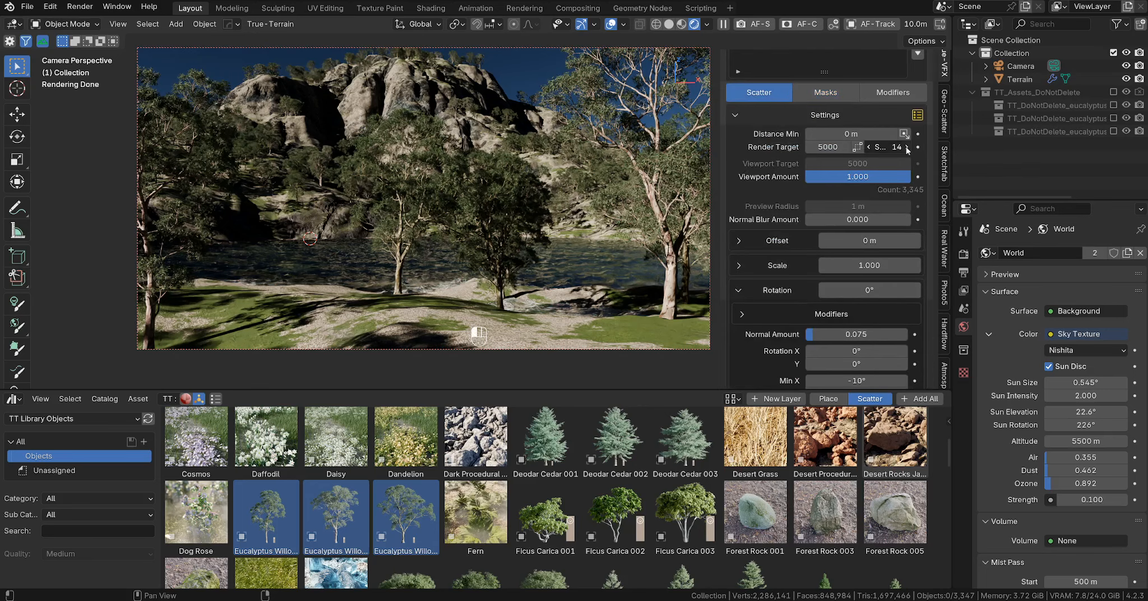
click(907, 148)
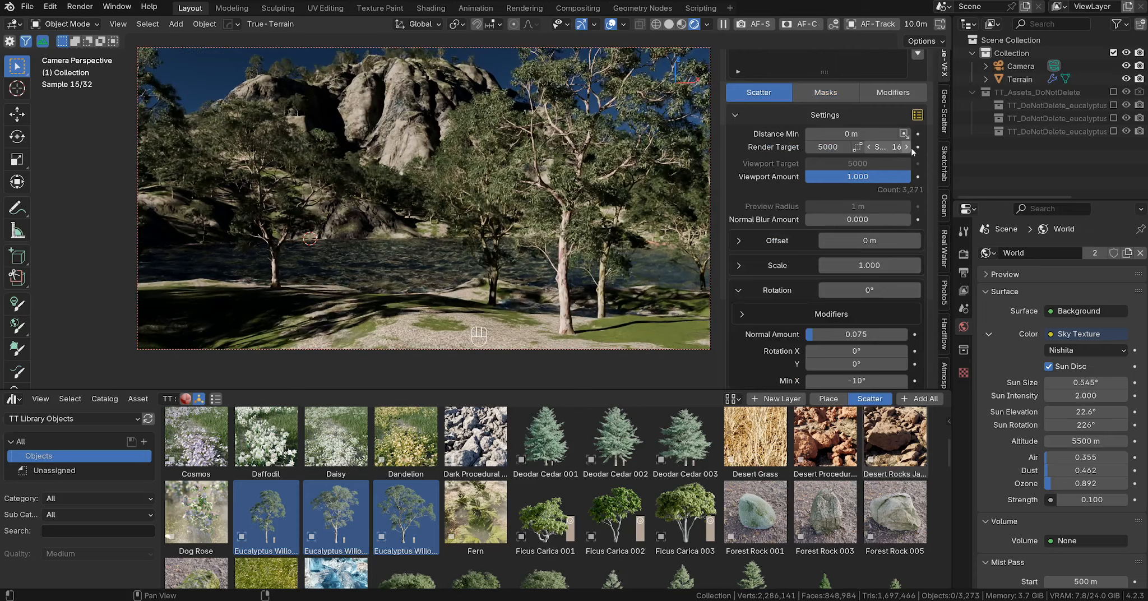
click(907, 147)
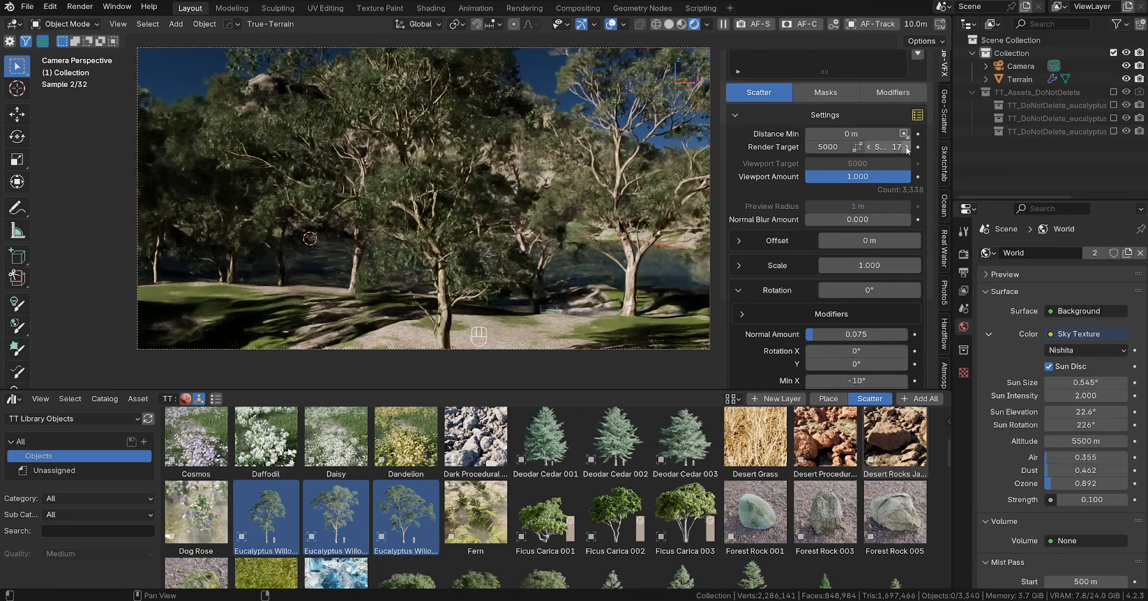
click(908, 147)
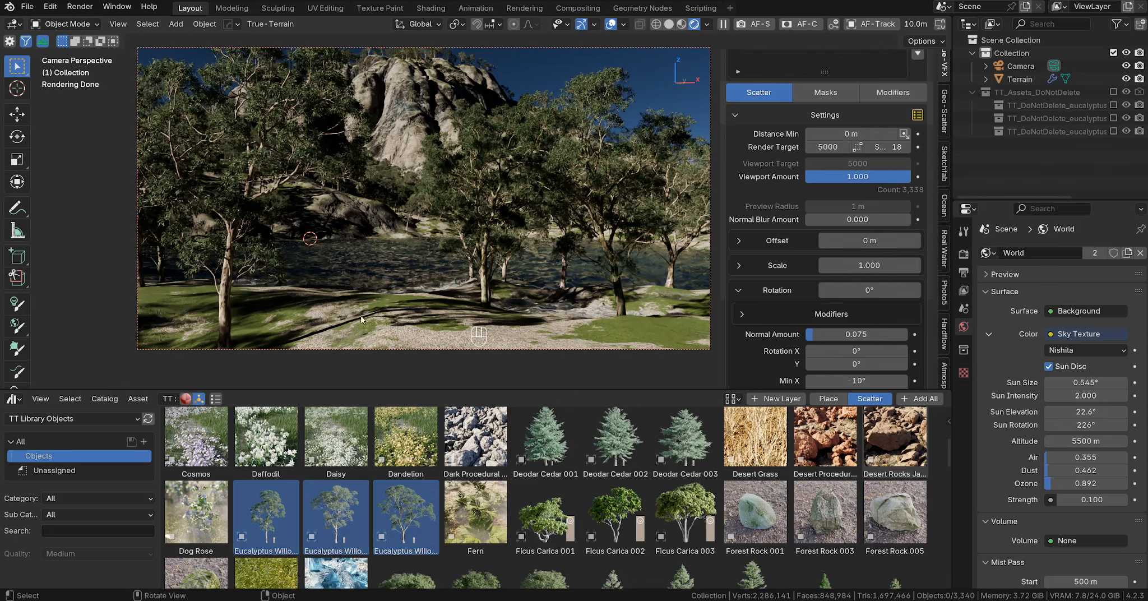
- Select the Dark Grass 005 texture shader of the terrain material and step its Patch Mask seed up to 1.7
scroll(769, 274, up, 10)
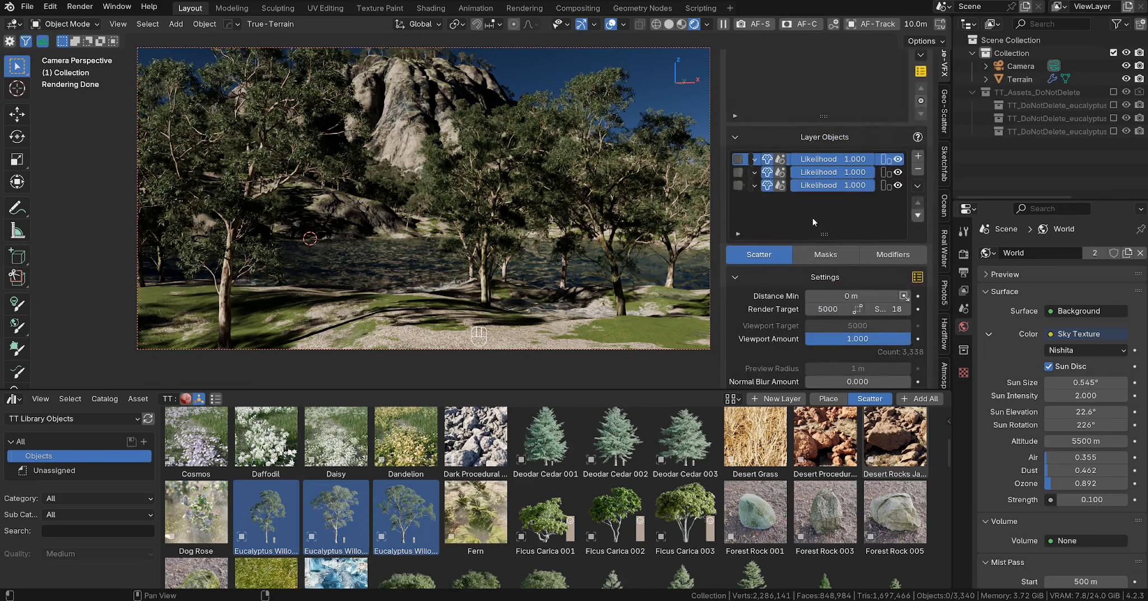
click(897, 84)
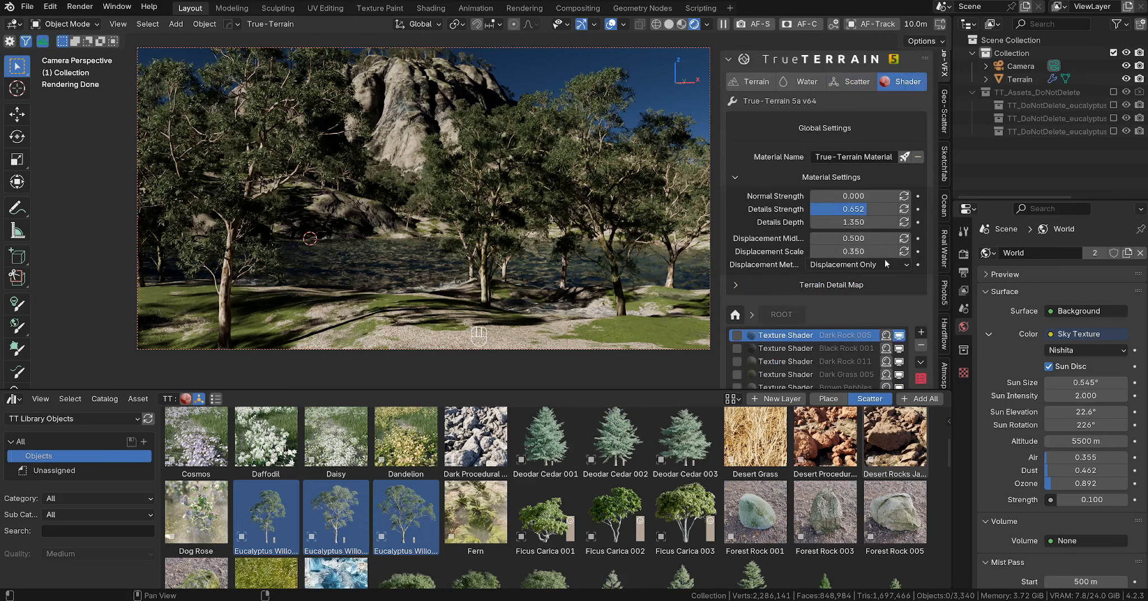
scroll(765, 325, down, 5)
click(784, 268)
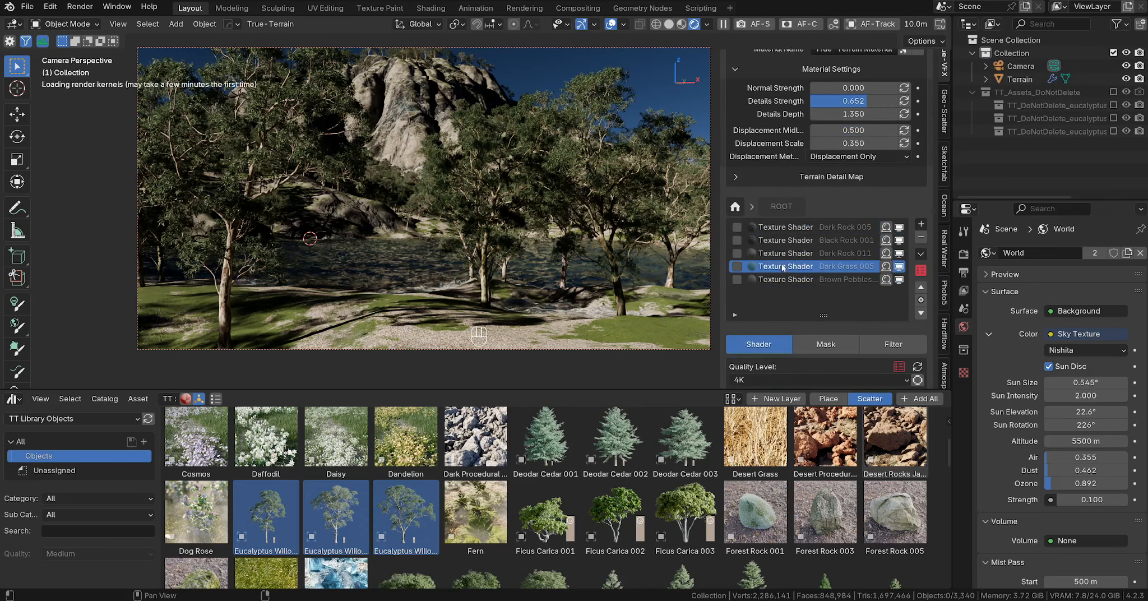
click(825, 344)
scroll(857, 305, down, 4)
scroll(841, 314, down, 5)
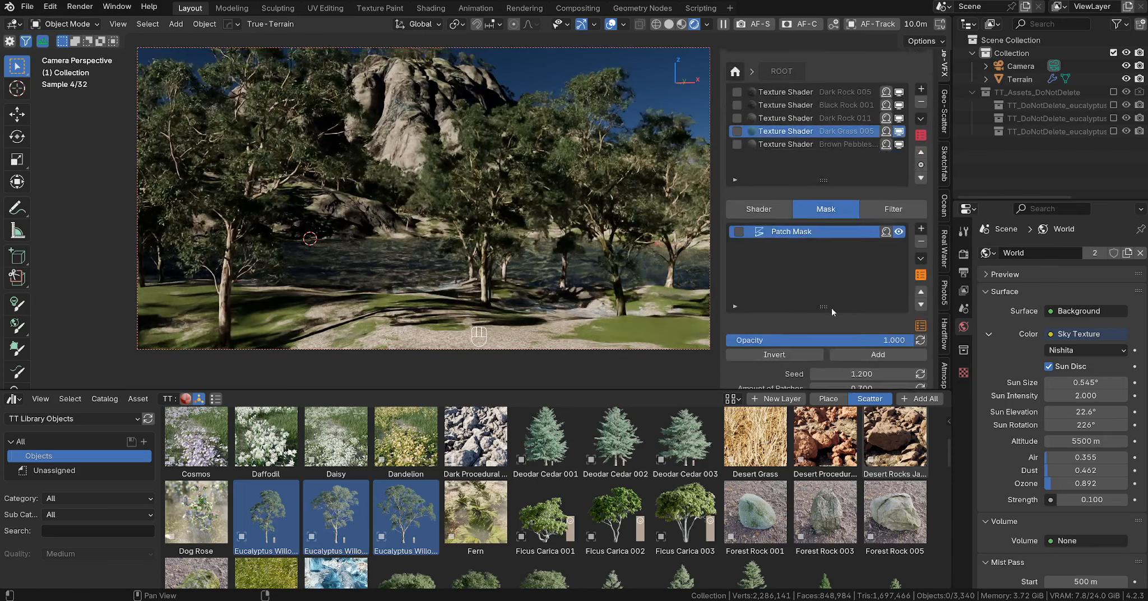
click(909, 293)
click(909, 293)
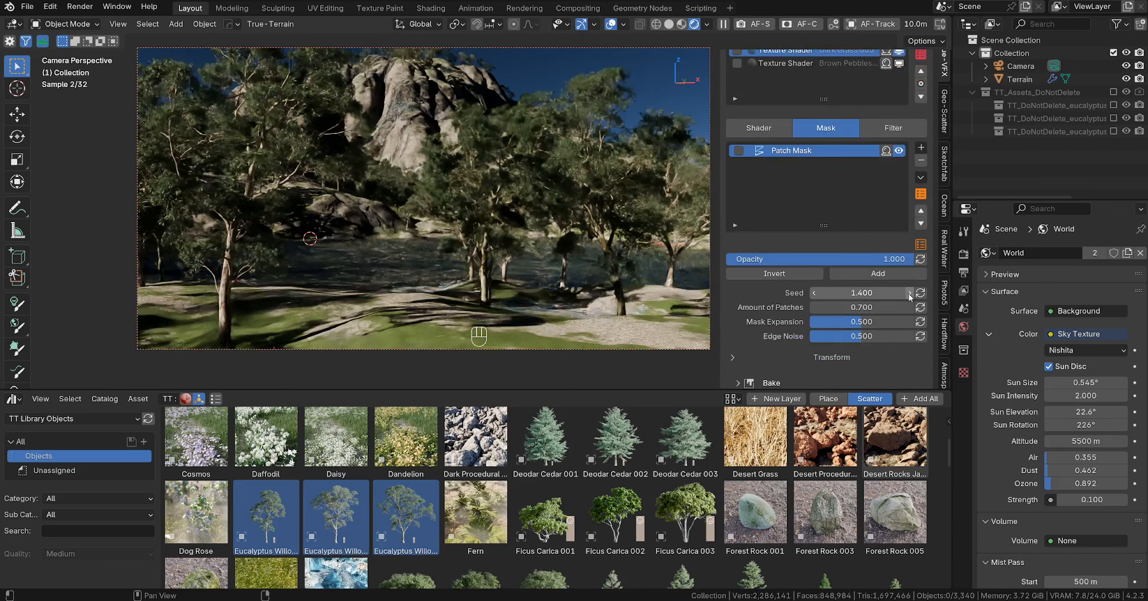
click(909, 293)
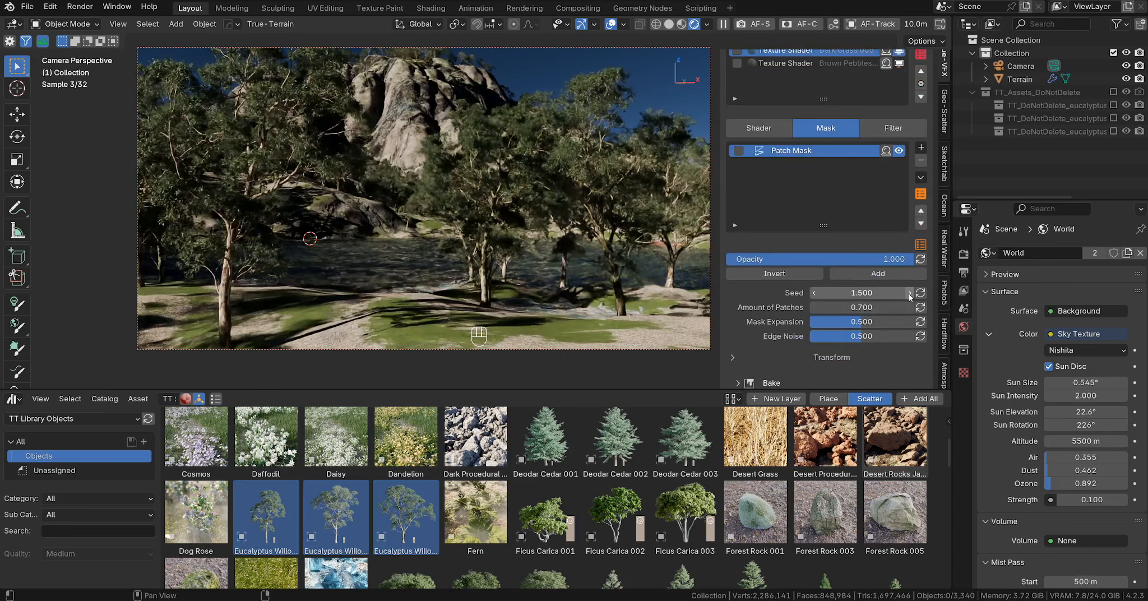
click(908, 293)
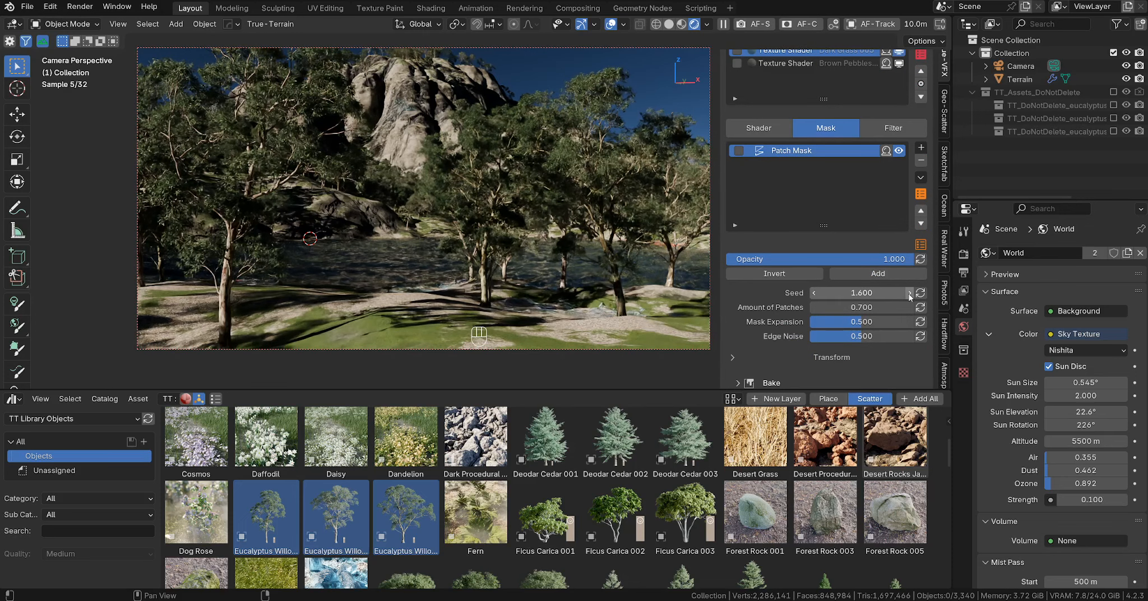
click(909, 293)
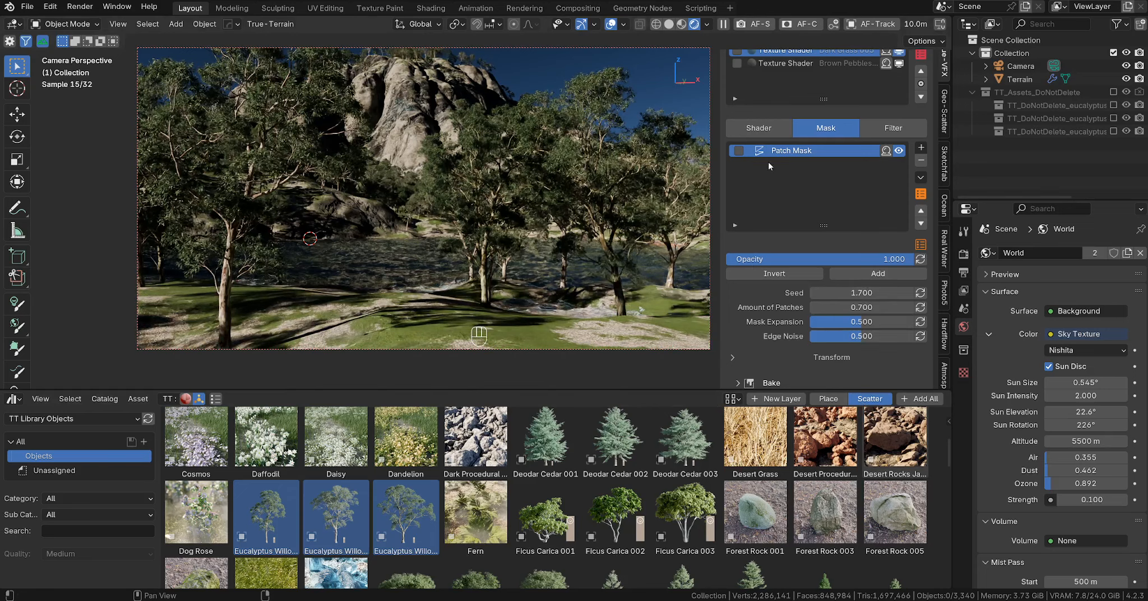
- Set the Patch Mask's Amount of Patches to 0.2 and raise its seed to 1.9
click(879, 303)
text(0.2)
key(Return)
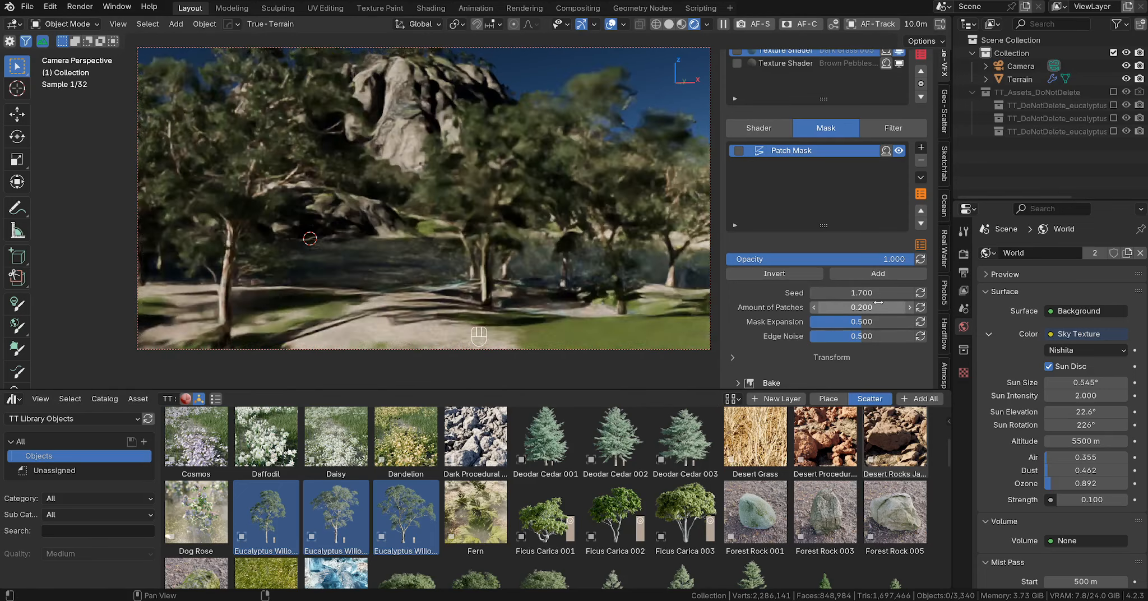
click(909, 293)
click(909, 293)
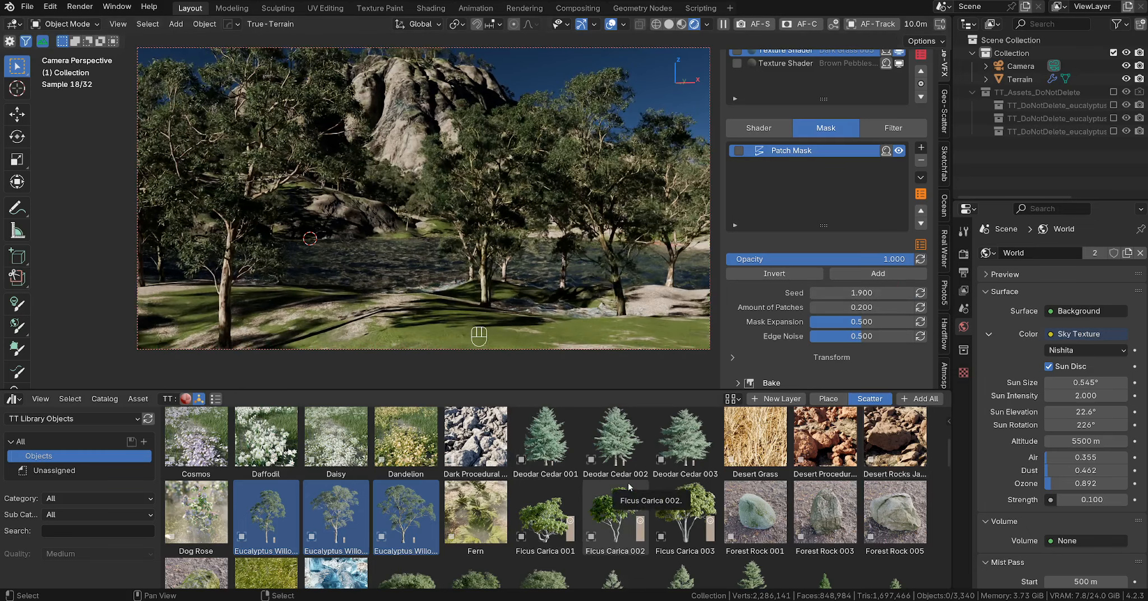
- Change the Brown Pebbles shader layer's texture, trying Dark Leaves 012 and settling on Dark Wet 008
click(758, 128)
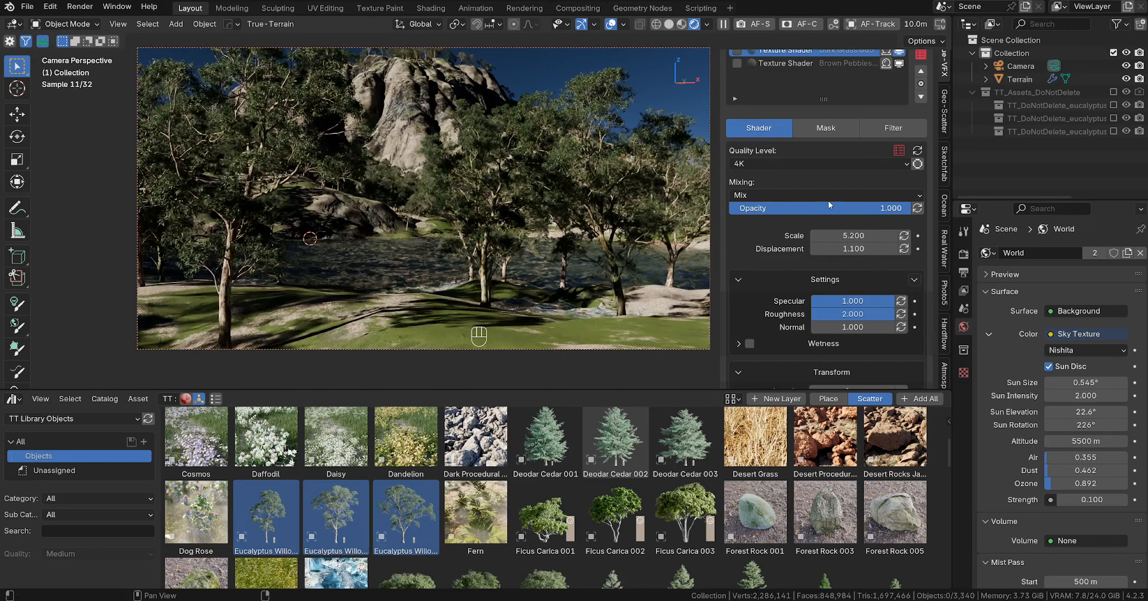
scroll(827, 204, up, 3)
click(769, 119)
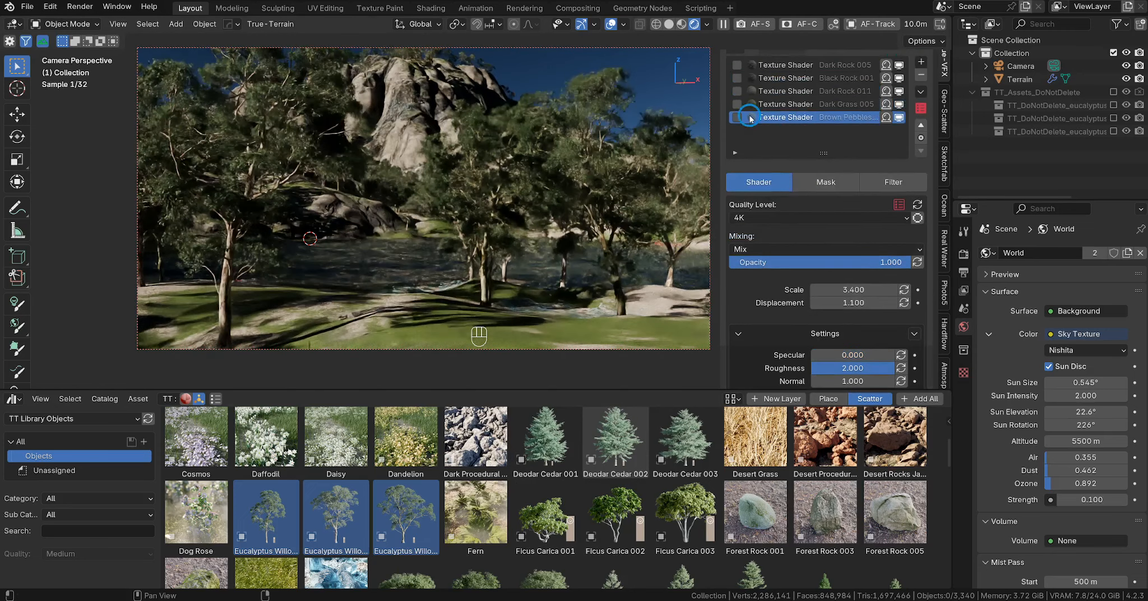
click(770, 119)
click(847, 240)
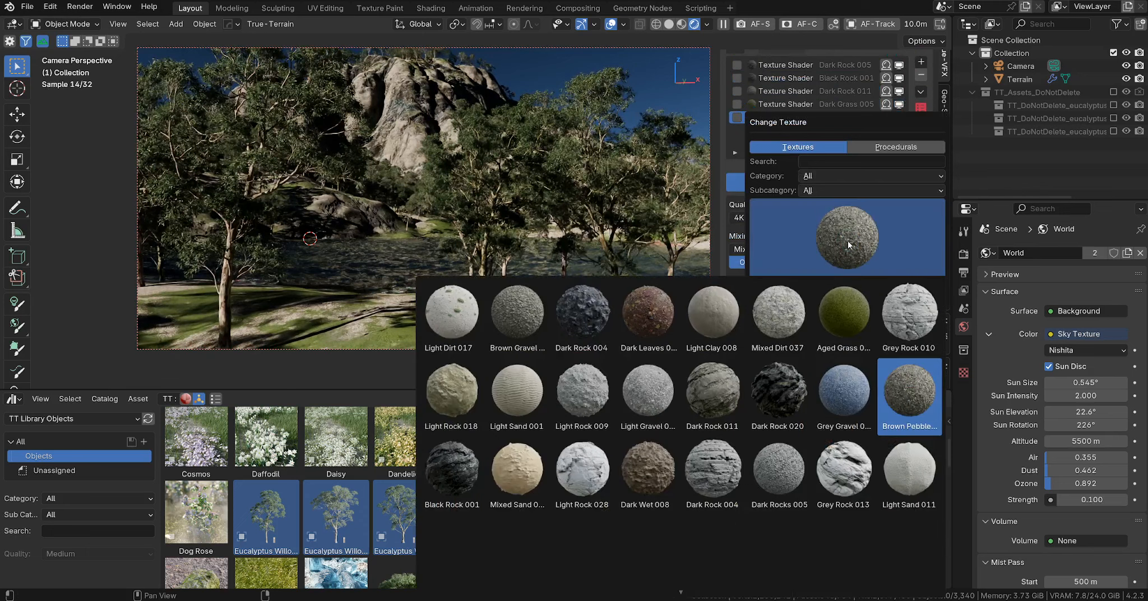
click(653, 318)
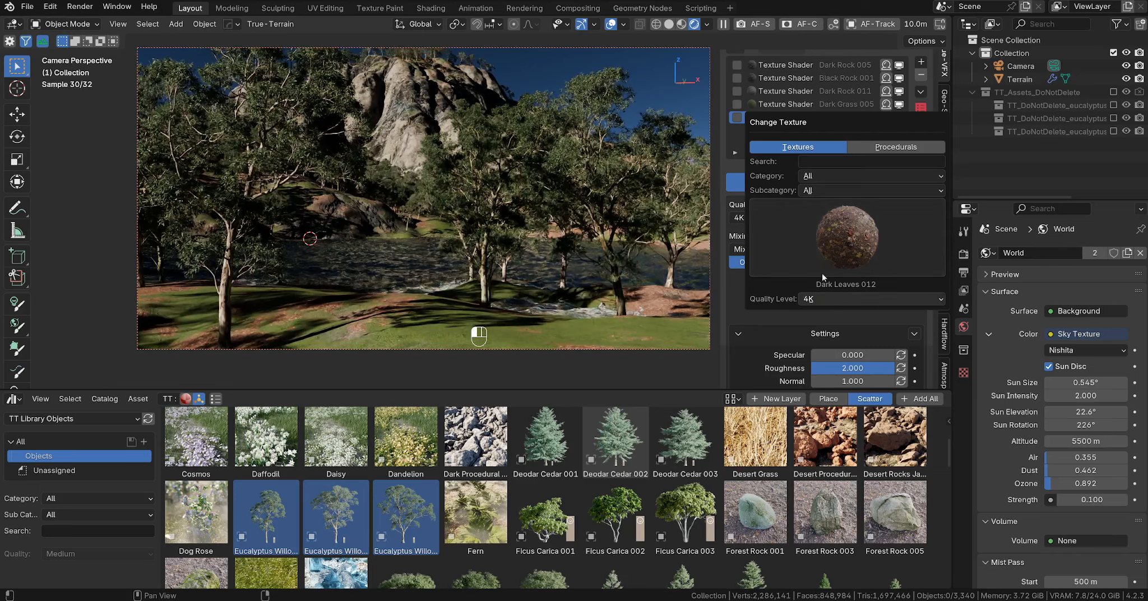
click(836, 251)
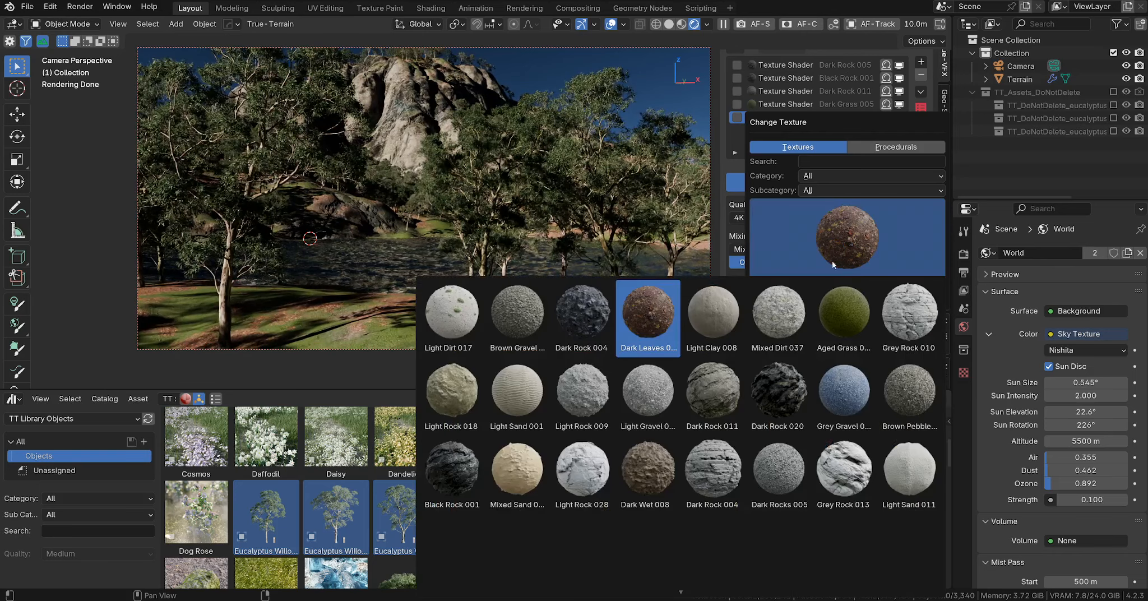
click(653, 453)
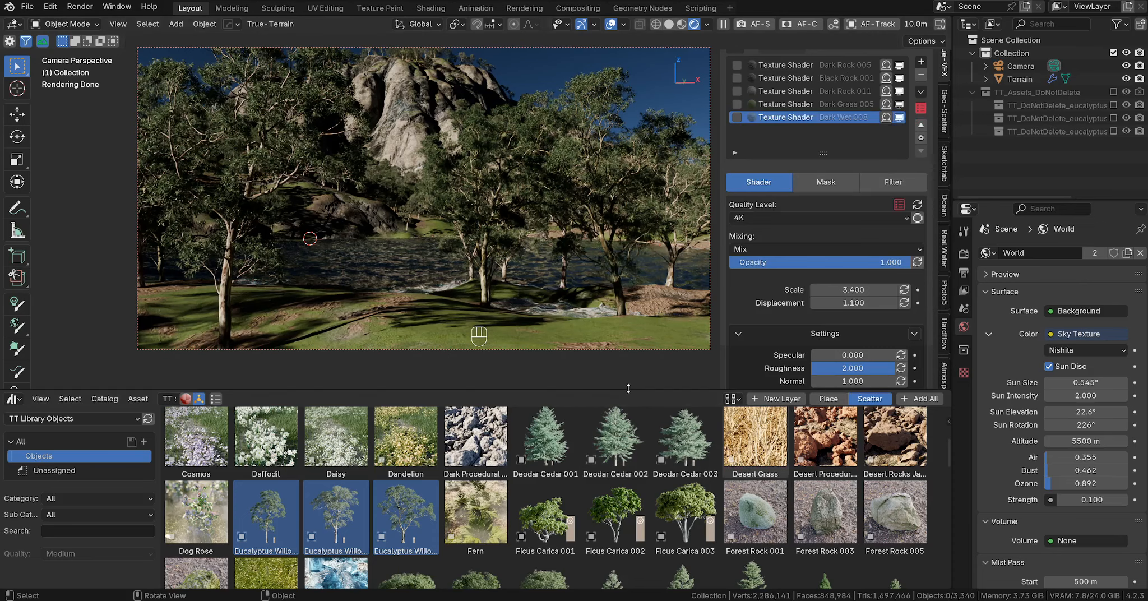
- Enlarge the 3D viewport, select the terrain and hide its eucalyptus scatter layer
drag(628, 388, 599, 541)
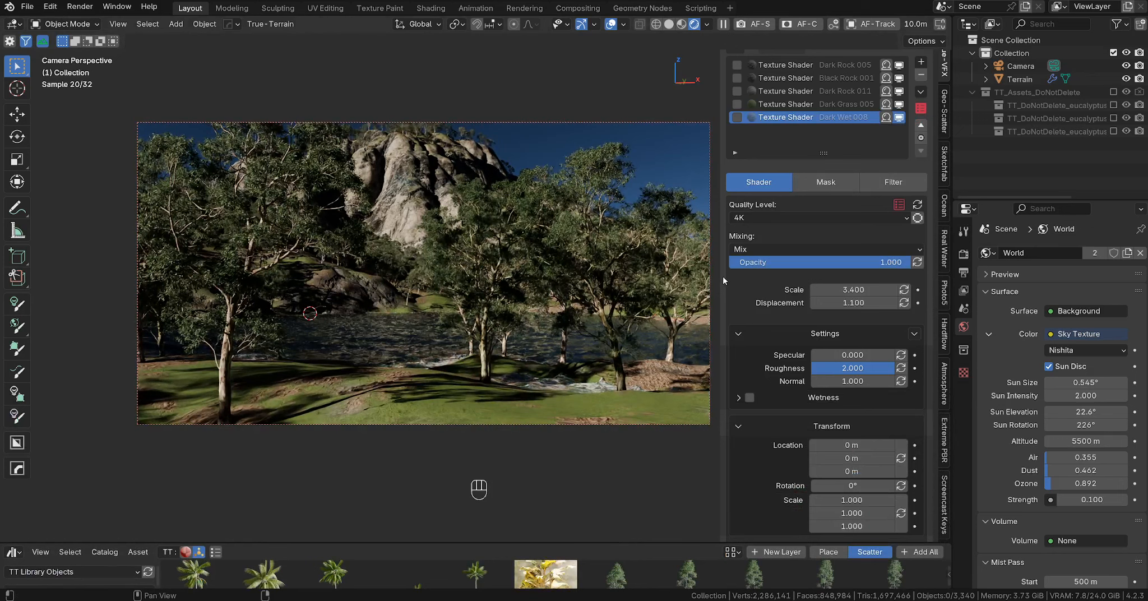
drag(723, 283, 778, 274)
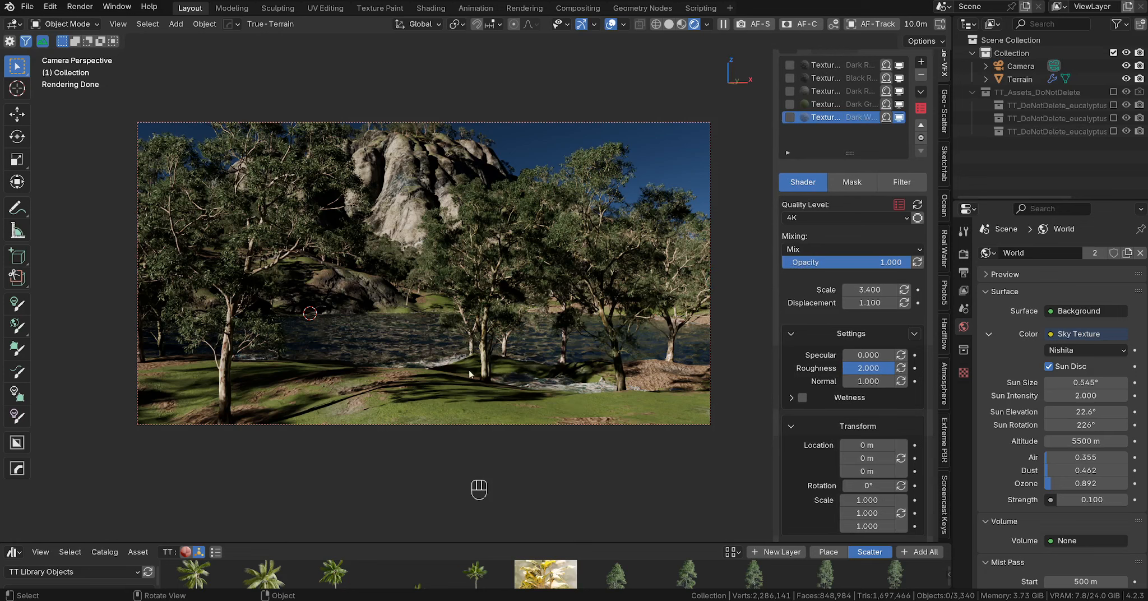
click(449, 396)
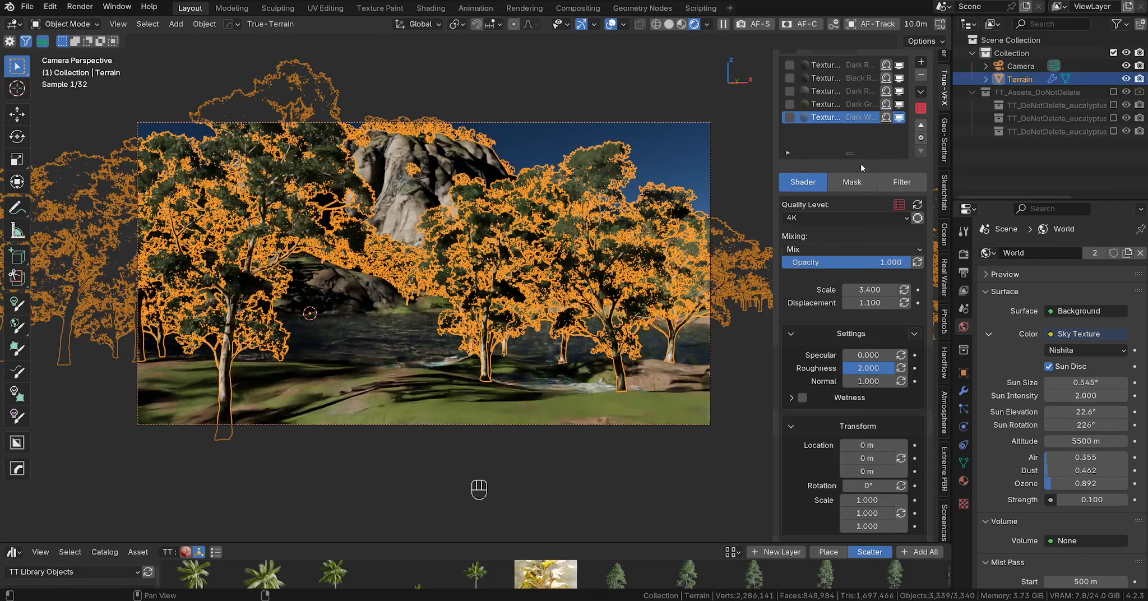
scroll(902, 177, up, 10)
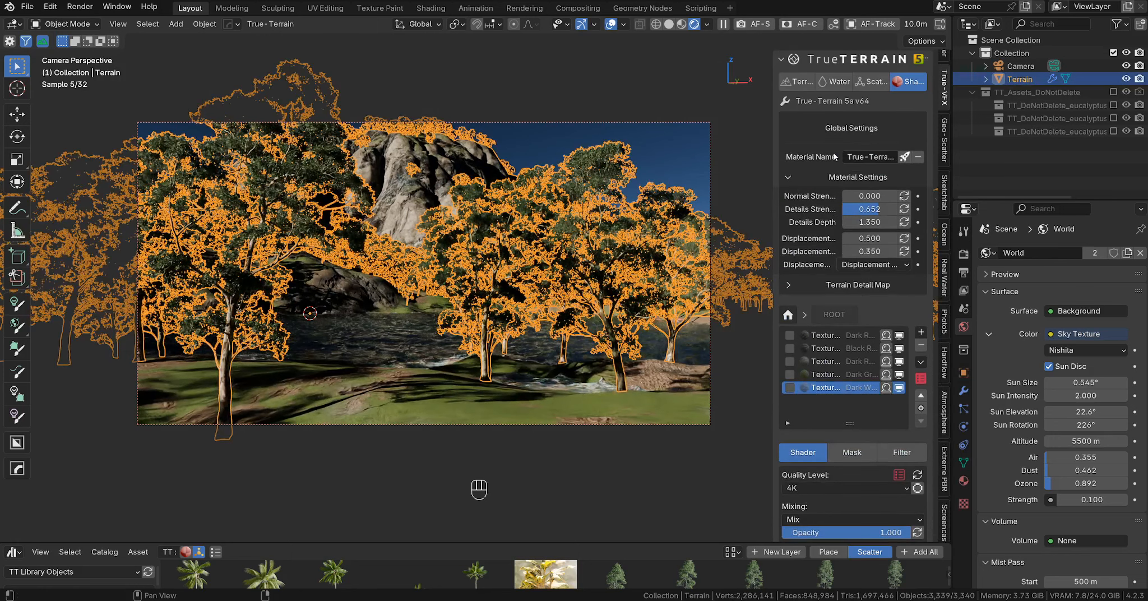
click(872, 83)
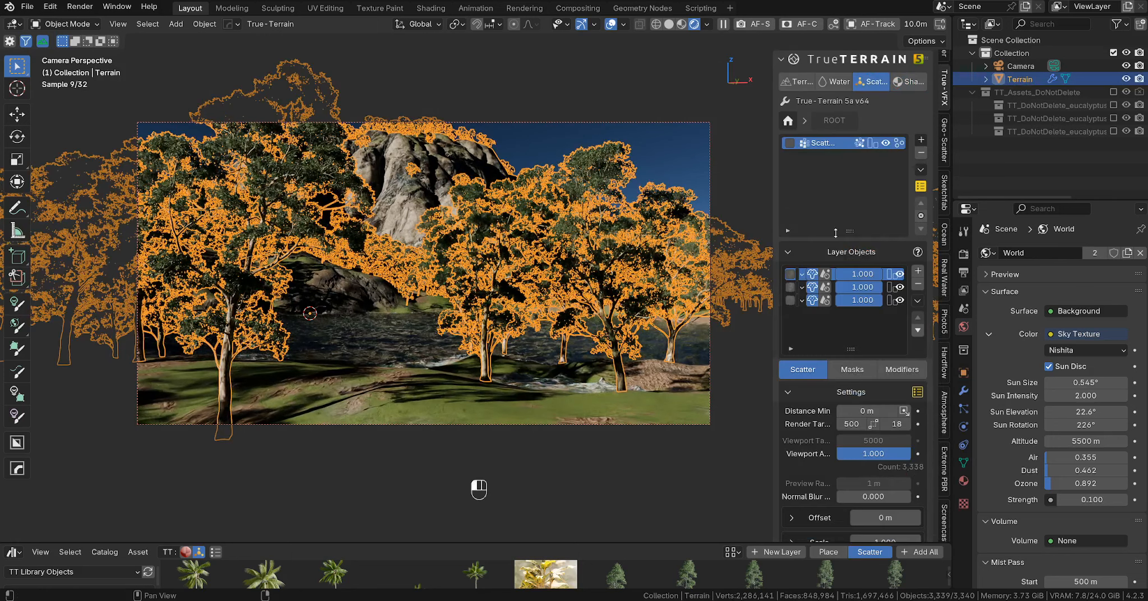
click(885, 144)
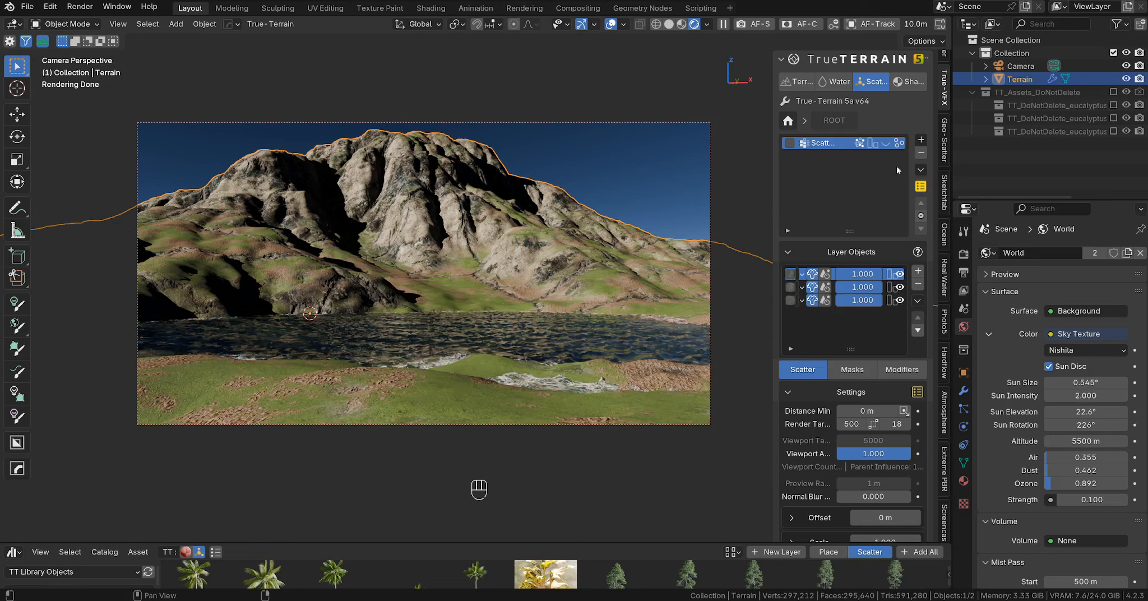
click(921, 143)
click(921, 143)
click(942, 154)
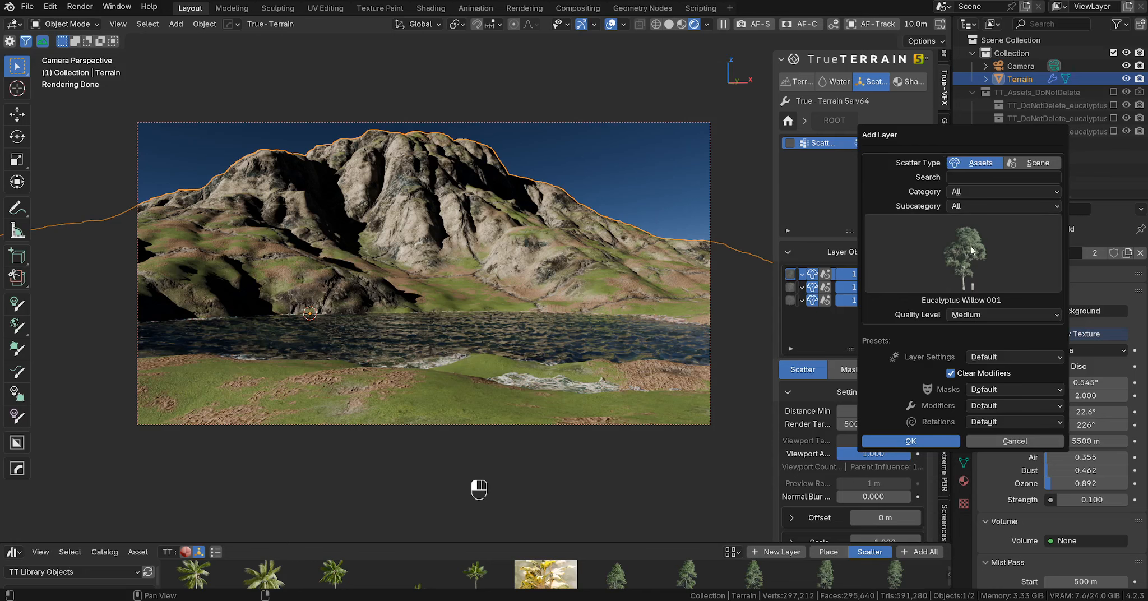
click(799, 201)
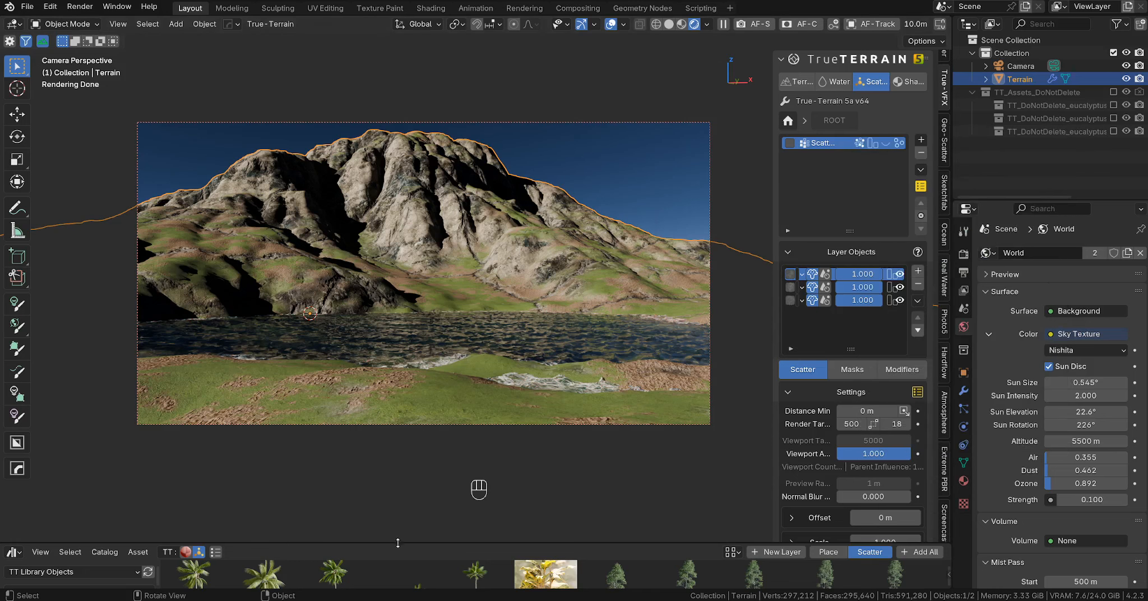
- Enlarge the asset browser and show the Grasses catalog of The Plant Library 2
drag(398, 542, 432, 401)
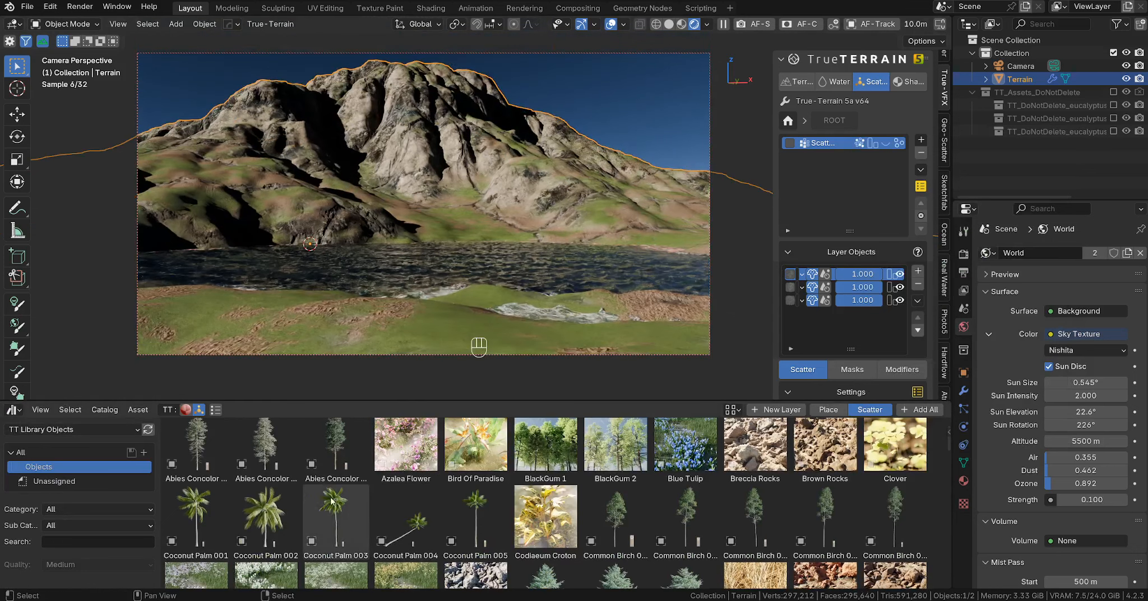
click(70, 435)
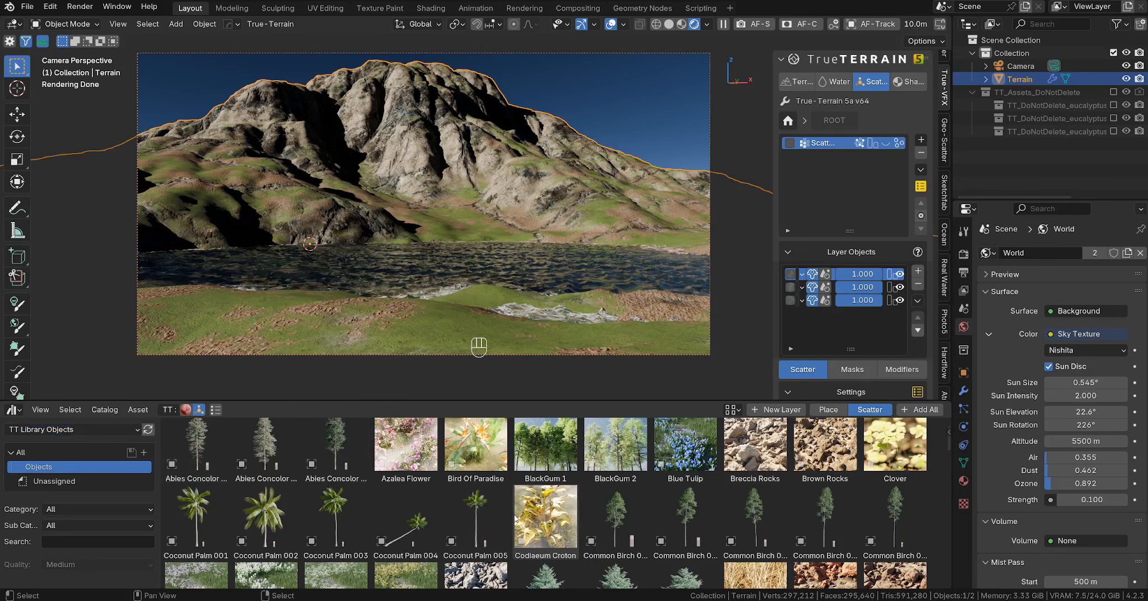
click(115, 430)
click(144, 418)
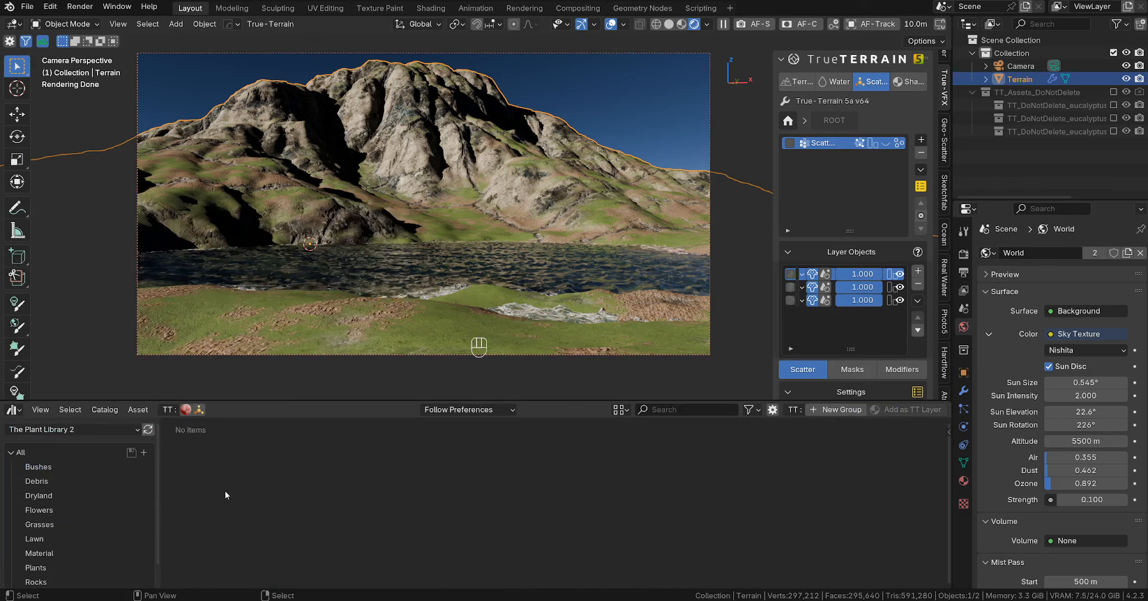
click(56, 524)
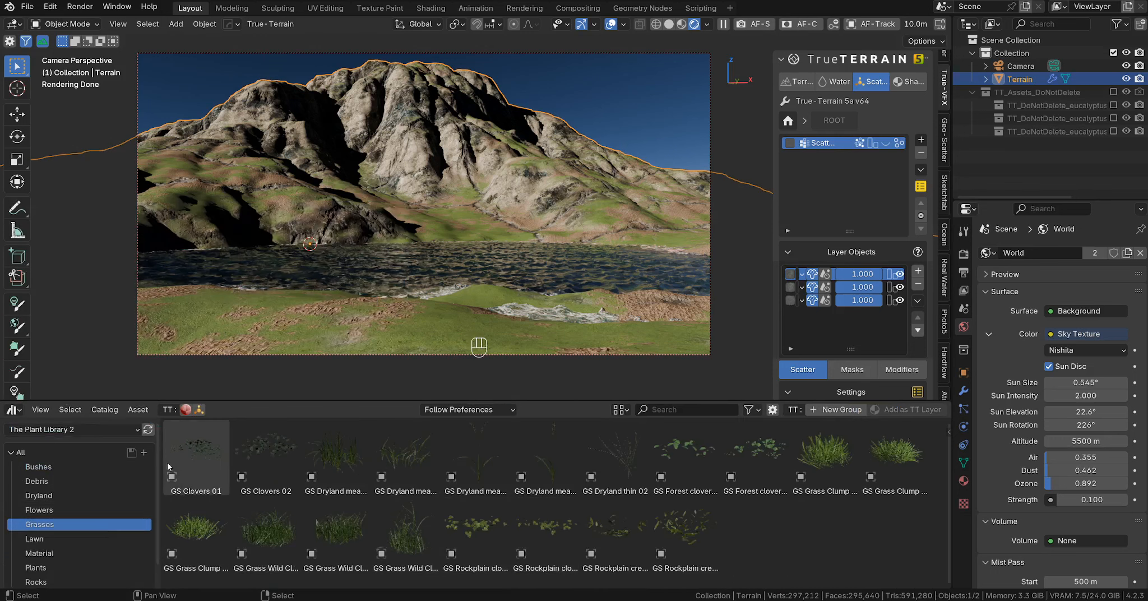
- Select all the grass assets, from GS Clovers 01 through the last GS Rockplain plant
click(185, 463)
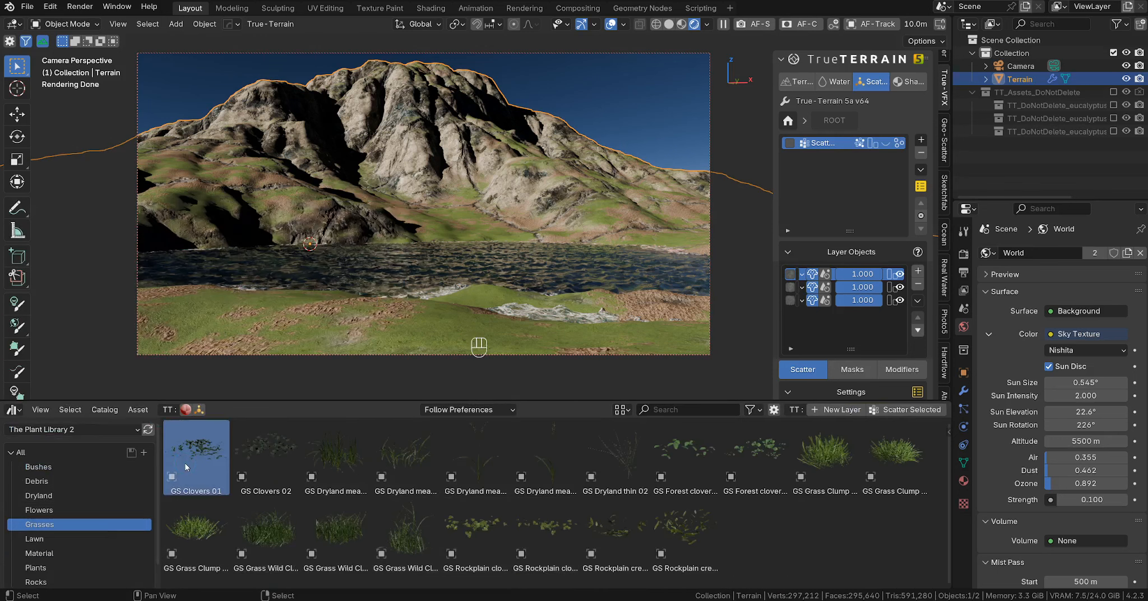
shift+click(270, 461)
shift+click(333, 449)
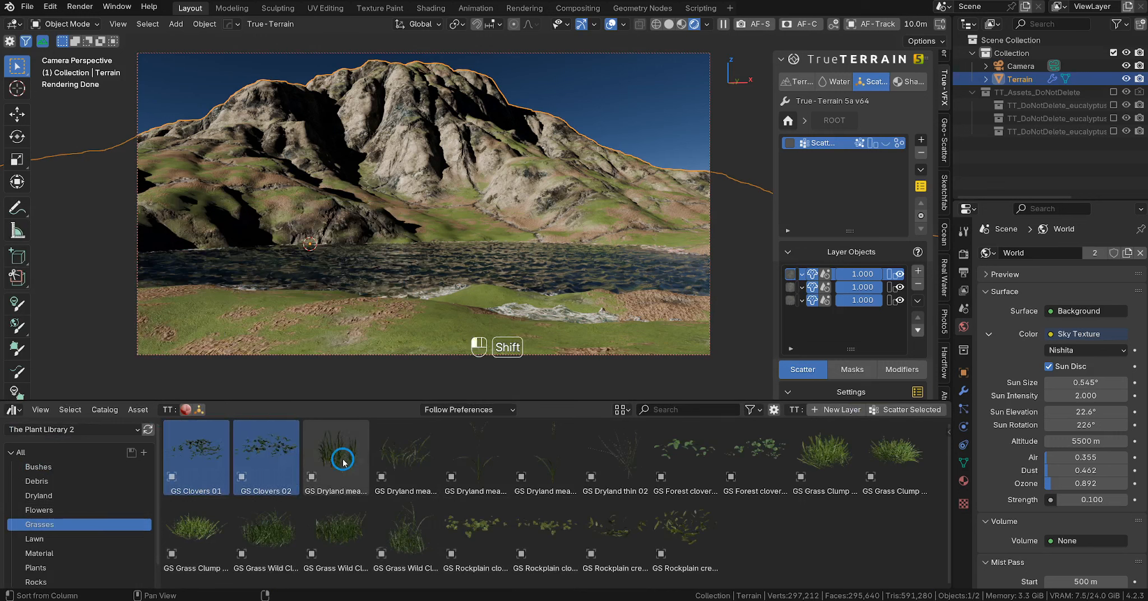
shift+click(267, 527)
shift+click(336, 530)
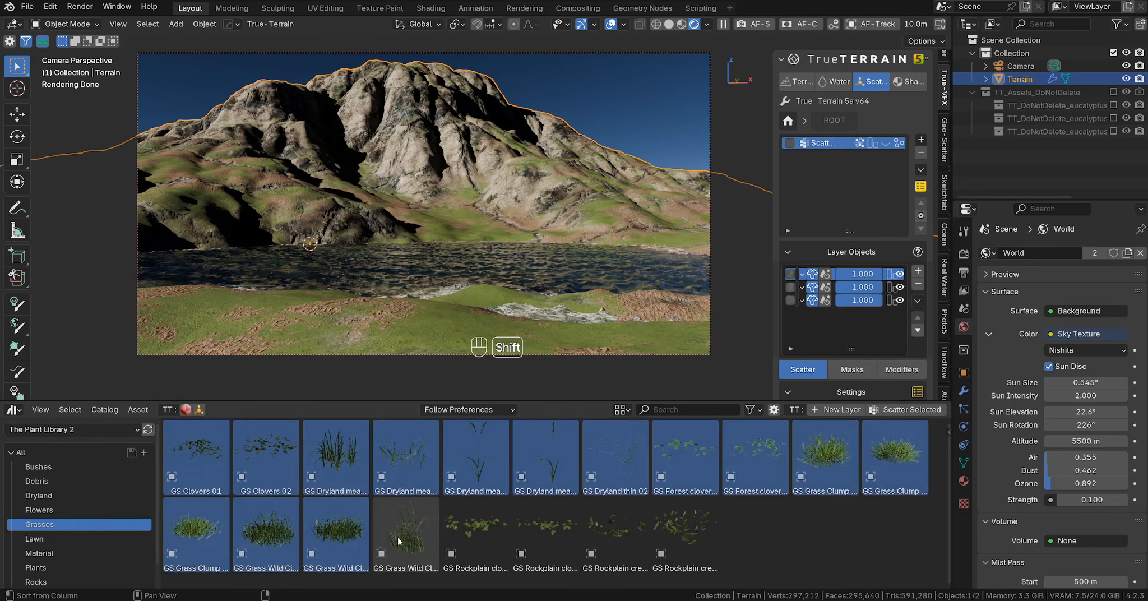
shift+click(398, 541)
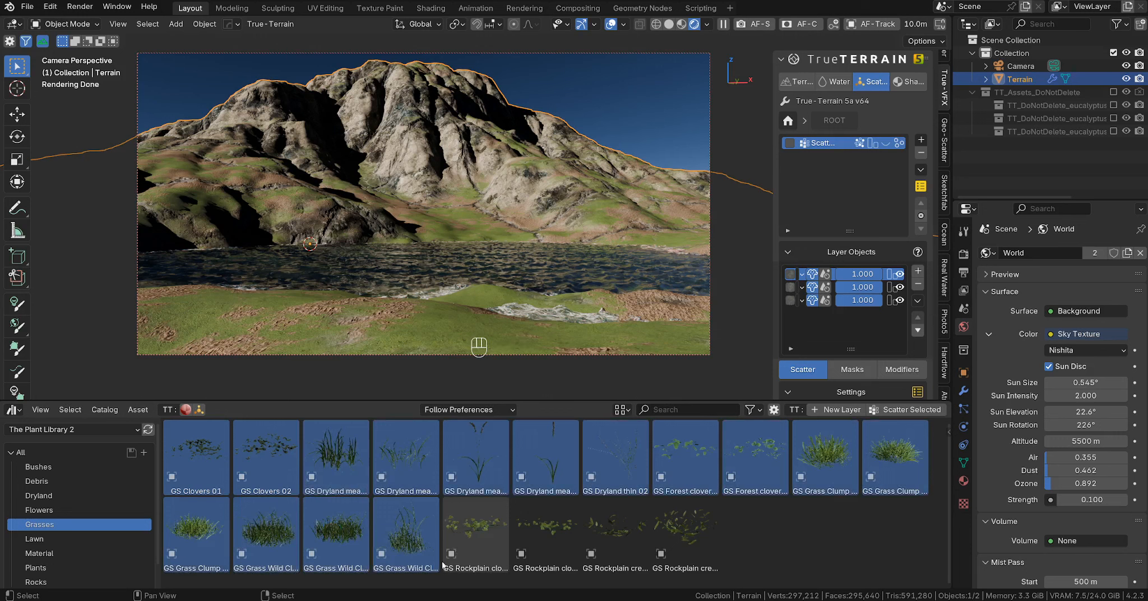
shift+click(474, 530)
shift+click(537, 525)
shift+click(615, 525)
shift+click(684, 537)
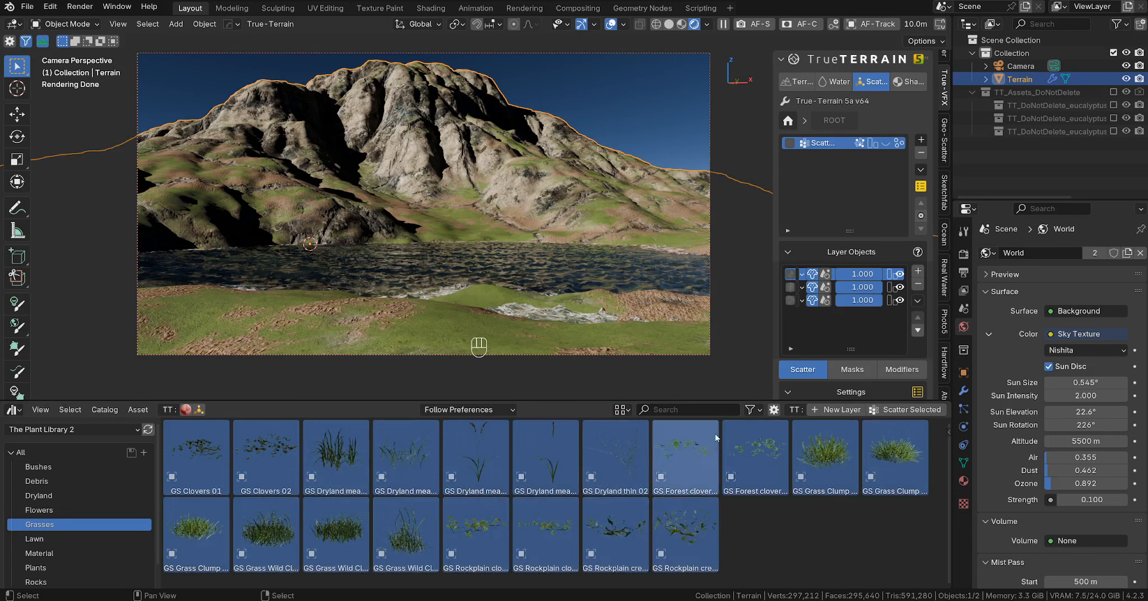
click(924, 410)
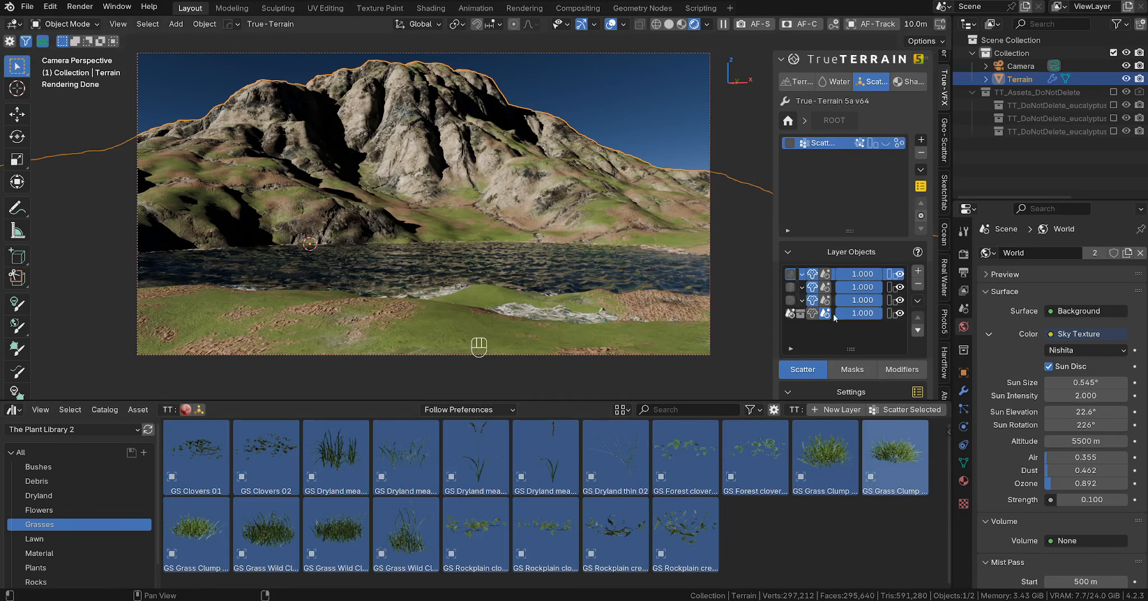
click(799, 316)
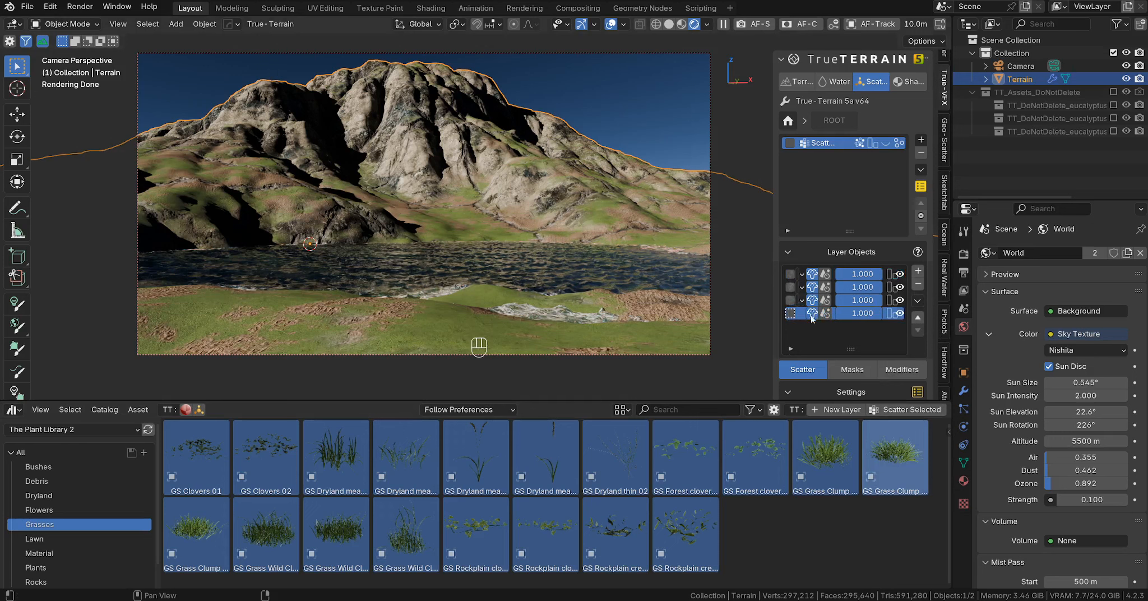
click(918, 284)
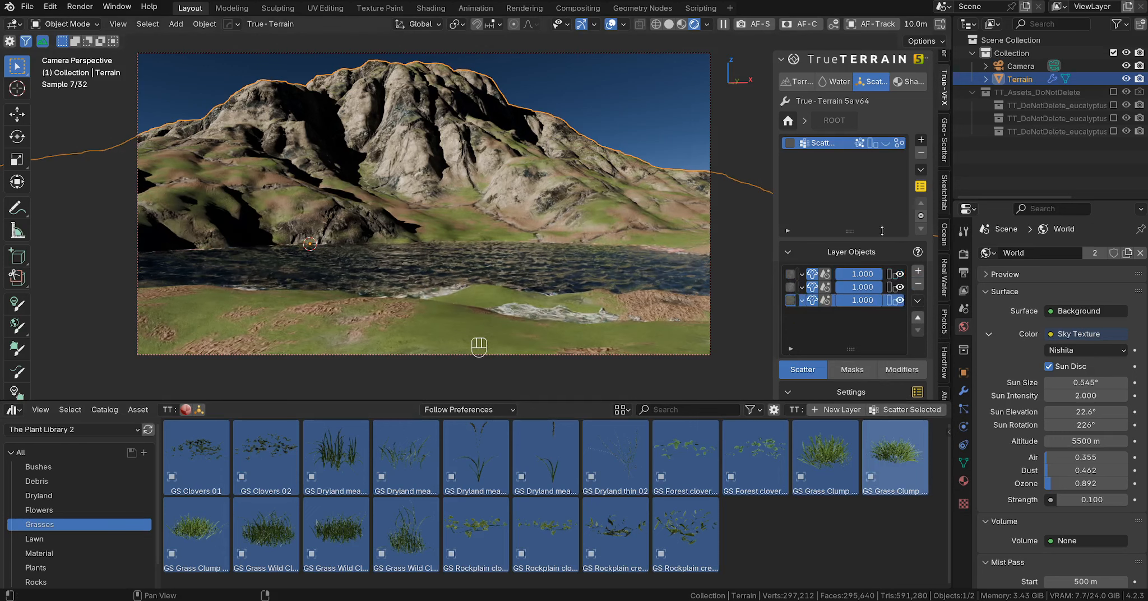
- Scatter the selected grasses on the terrain in a new scatter layer and change the viewport to solid shading
click(826, 409)
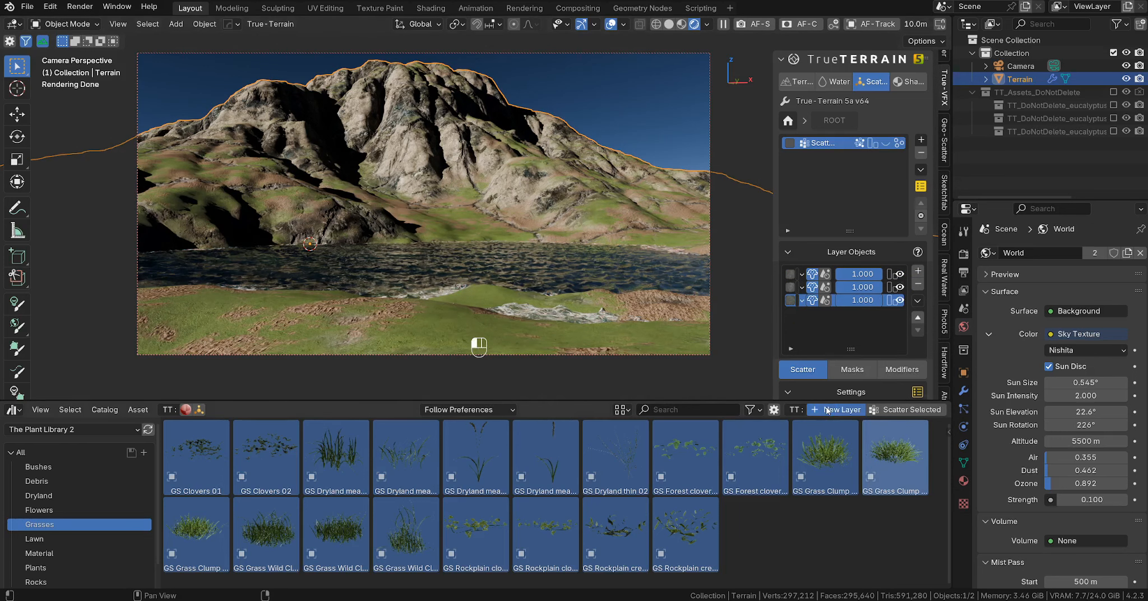
click(907, 412)
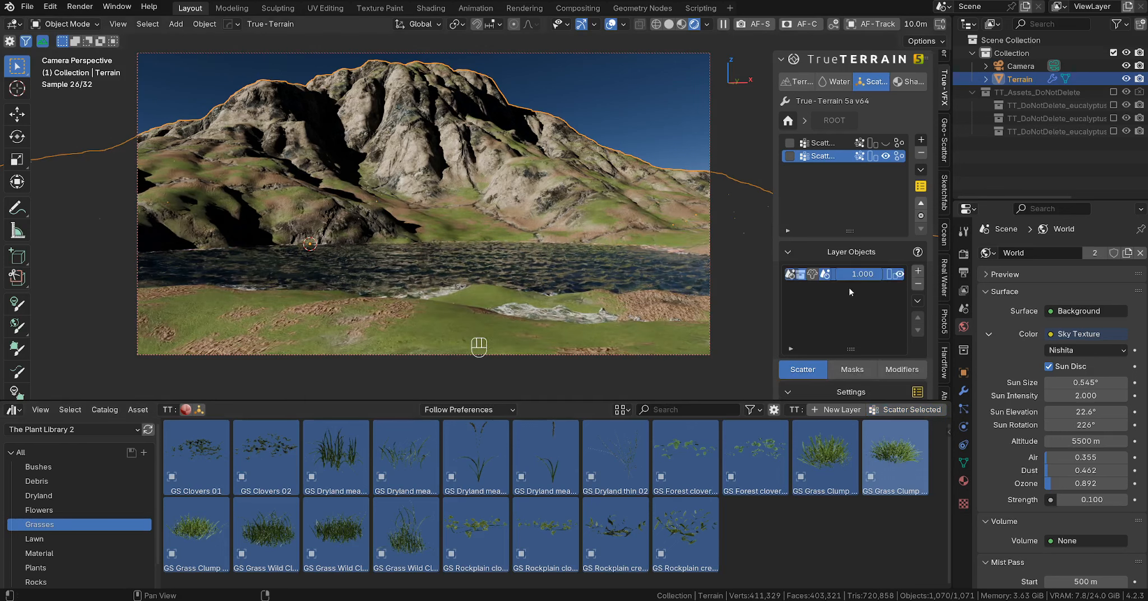
click(668, 24)
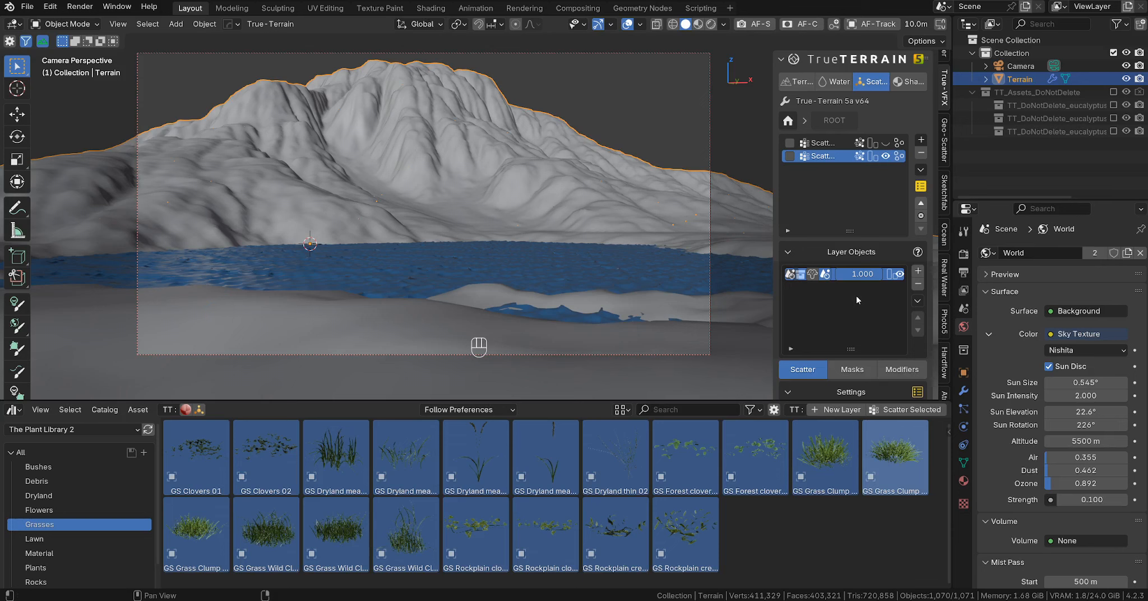
- Widen the sidebar and add an Attribute Mask with default presets to the grass scatter layer
scroll(855, 295, down, 5)
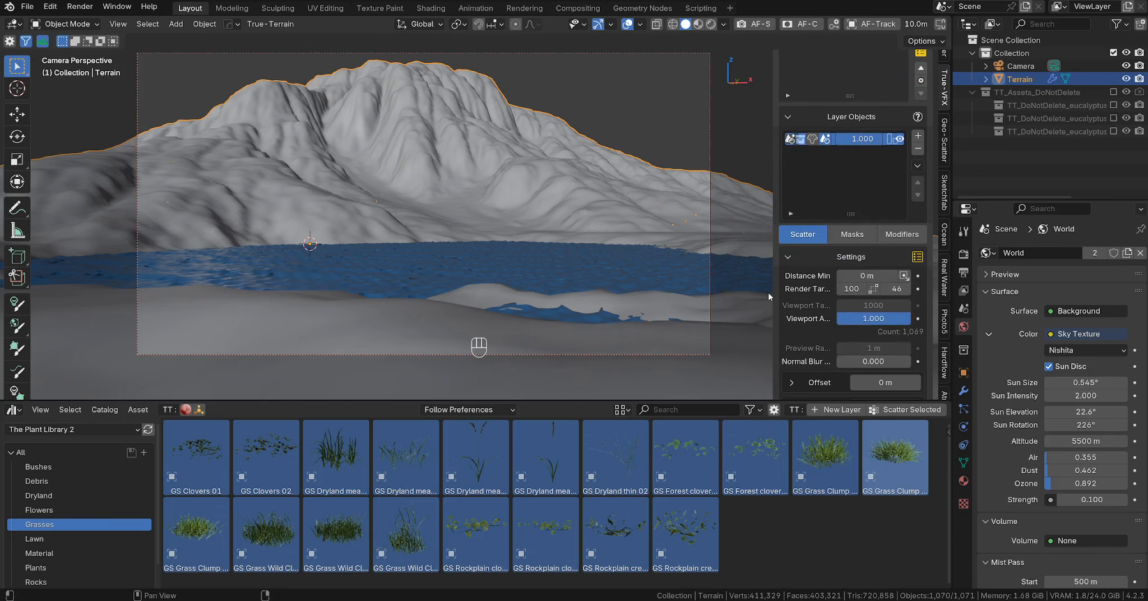
drag(772, 293, 720, 293)
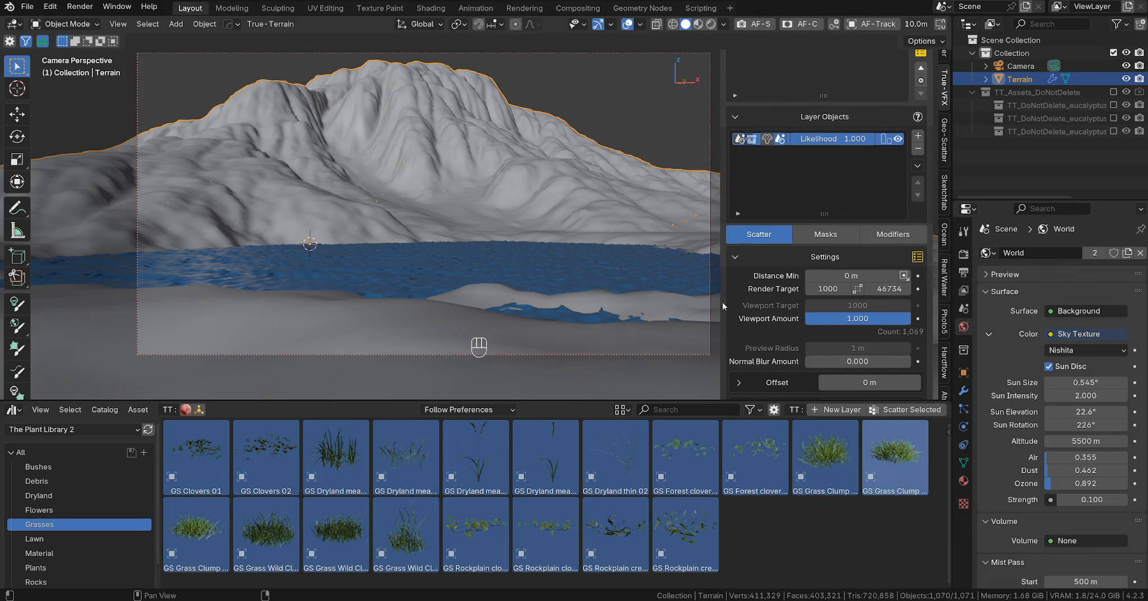
click(813, 232)
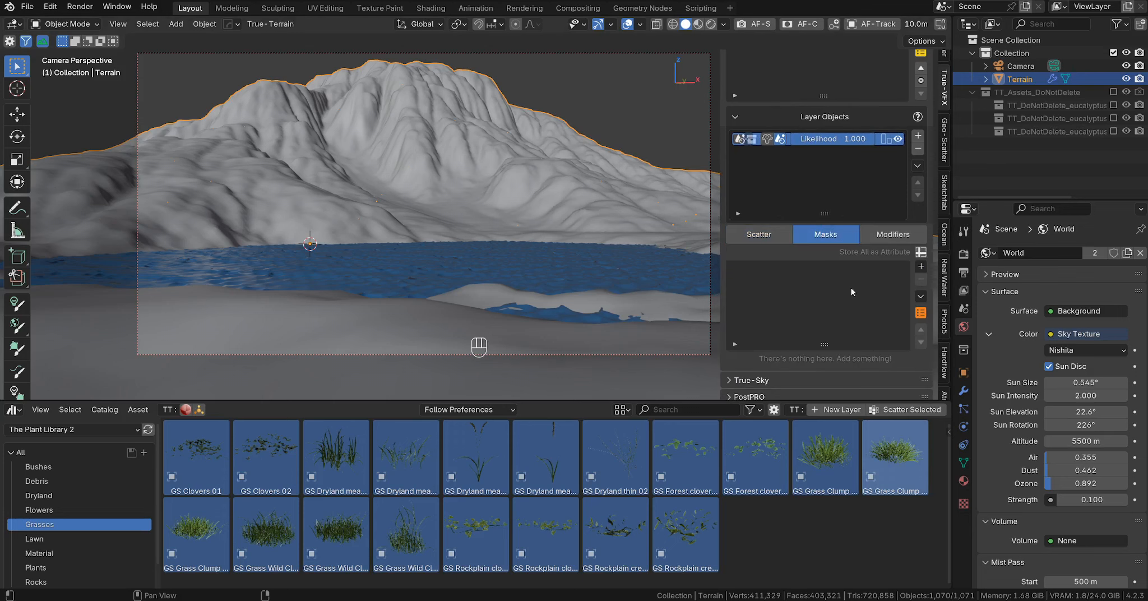
click(921, 267)
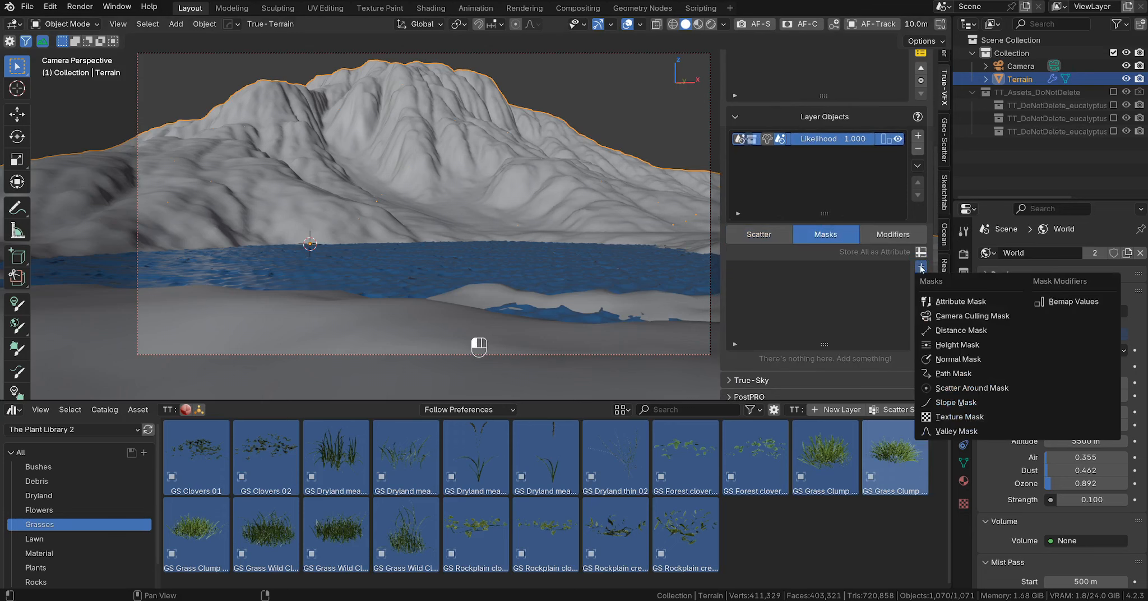
click(945, 301)
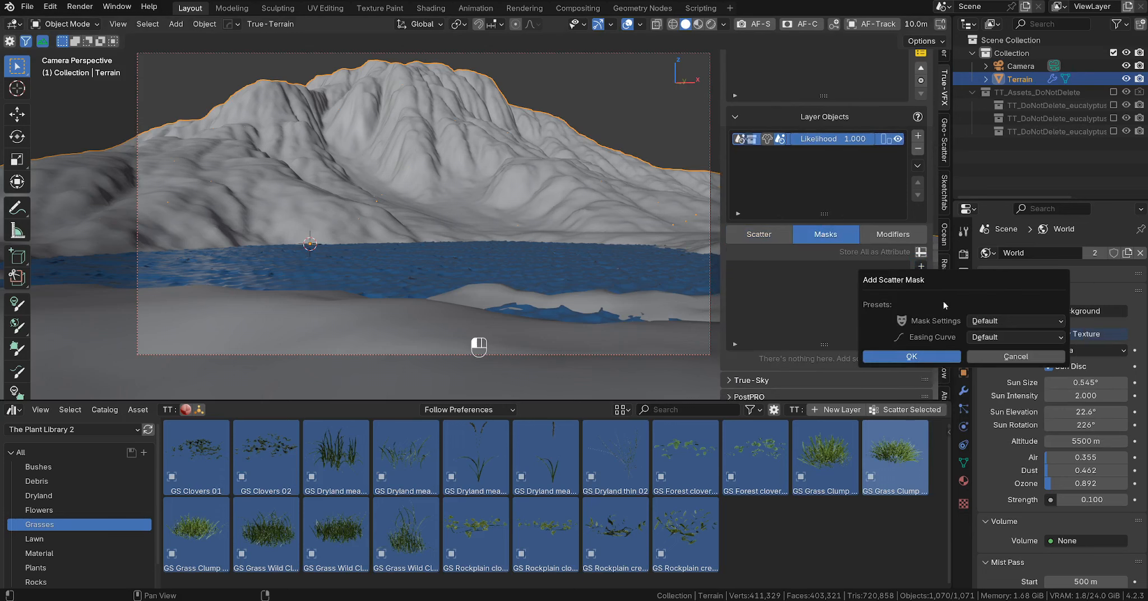
click(908, 357)
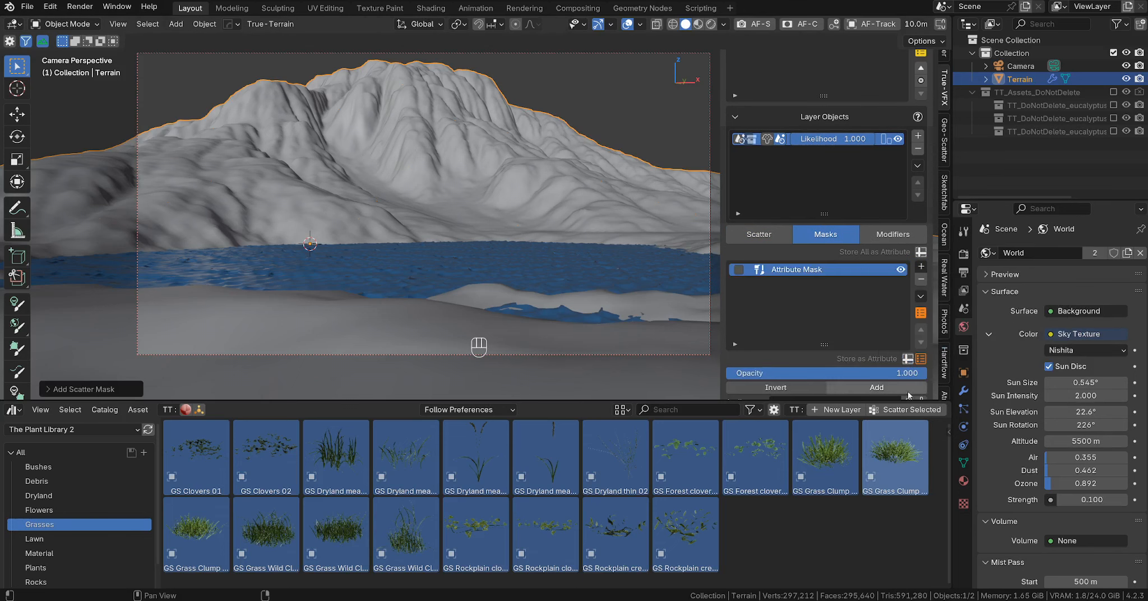
- Create a new paint attribute named Grass for the grass layer's Attribute Mask
scroll(817, 326, down, 3)
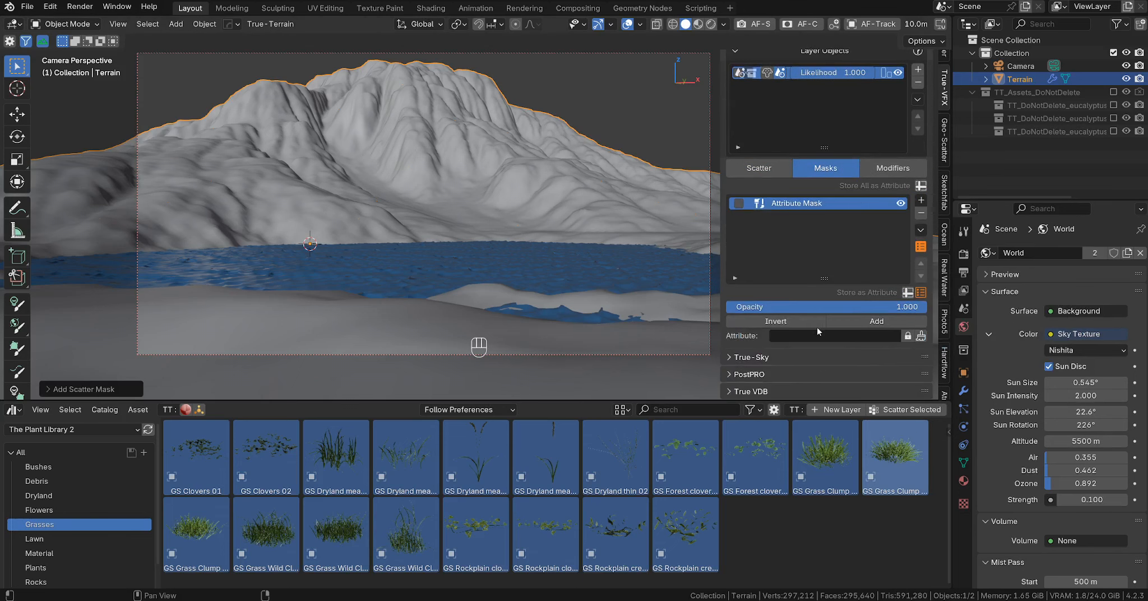
click(921, 336)
click(937, 354)
text(Grass)
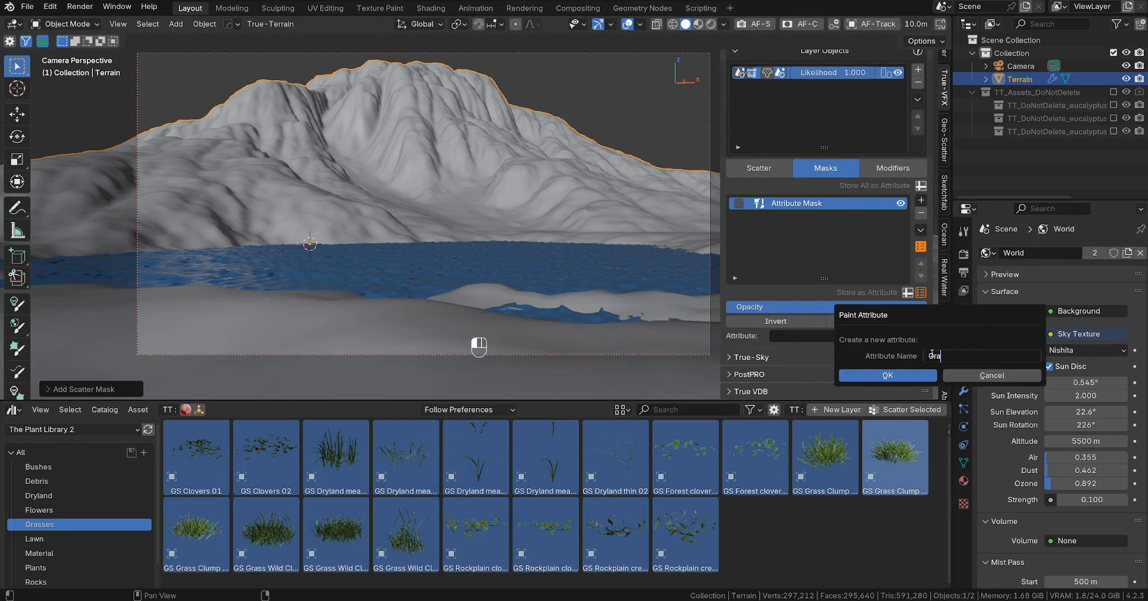
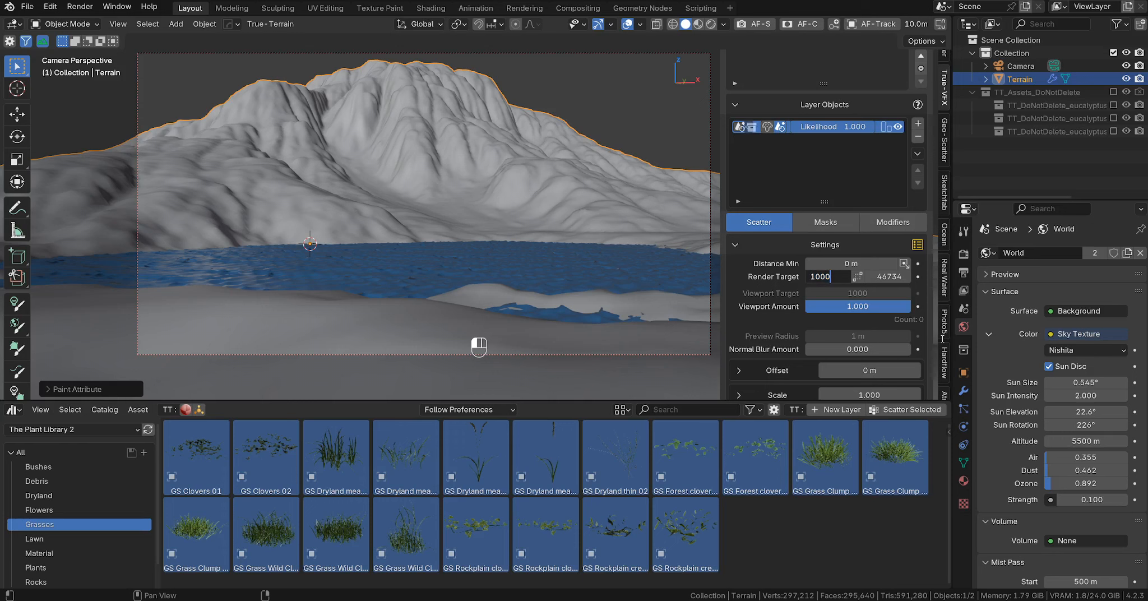
- Set the grass layer's Render Target to 100000 and render the camera view
text(0000)
key(Return)
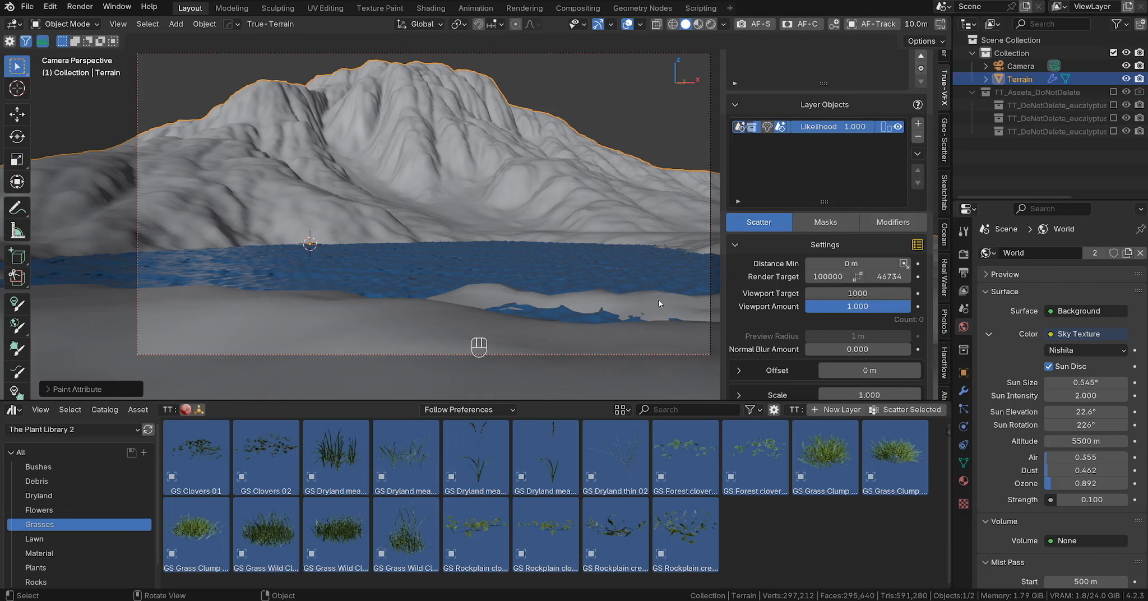
scroll(829, 241, up, 2)
scroll(790, 308, up, 8)
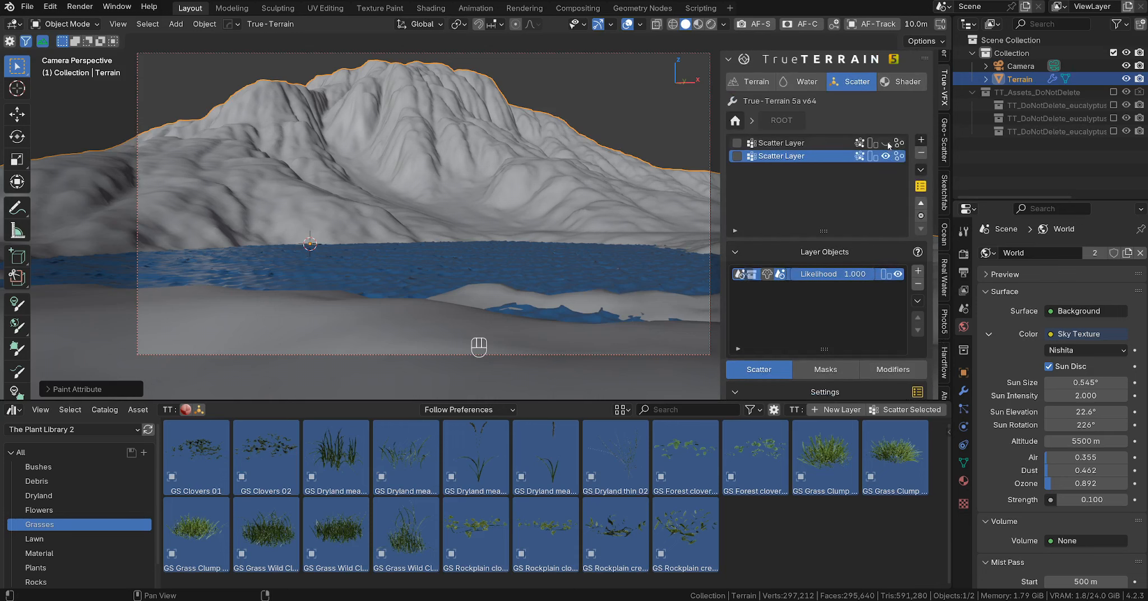
key(F12)
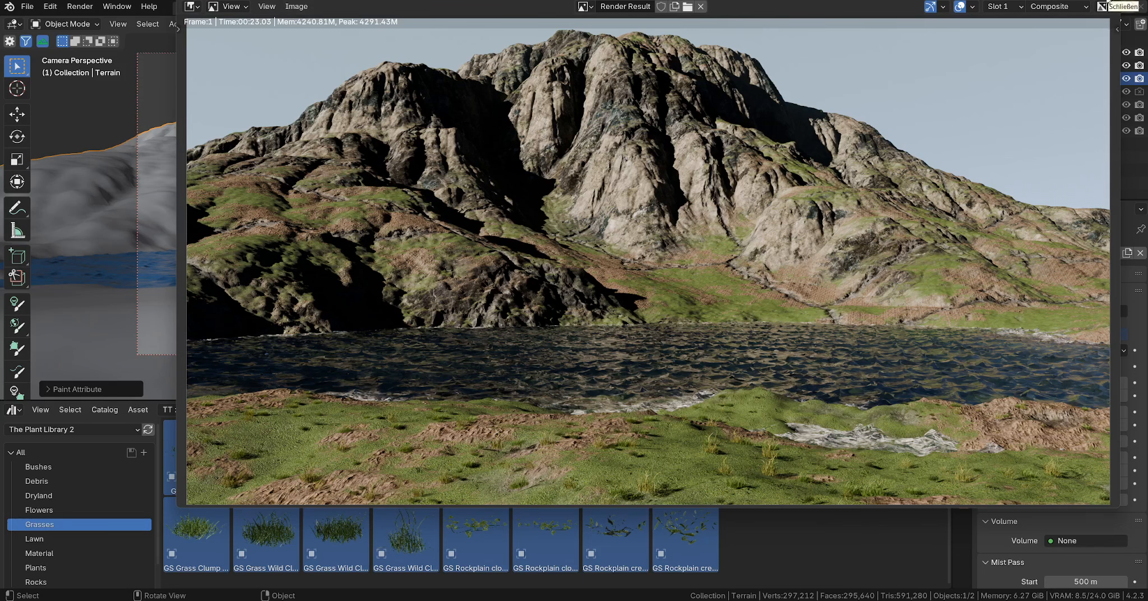
- Close the render result, disable the Mist pass for the view layer and change the viewport to rendered shading
key(Escape)
click(962, 291)
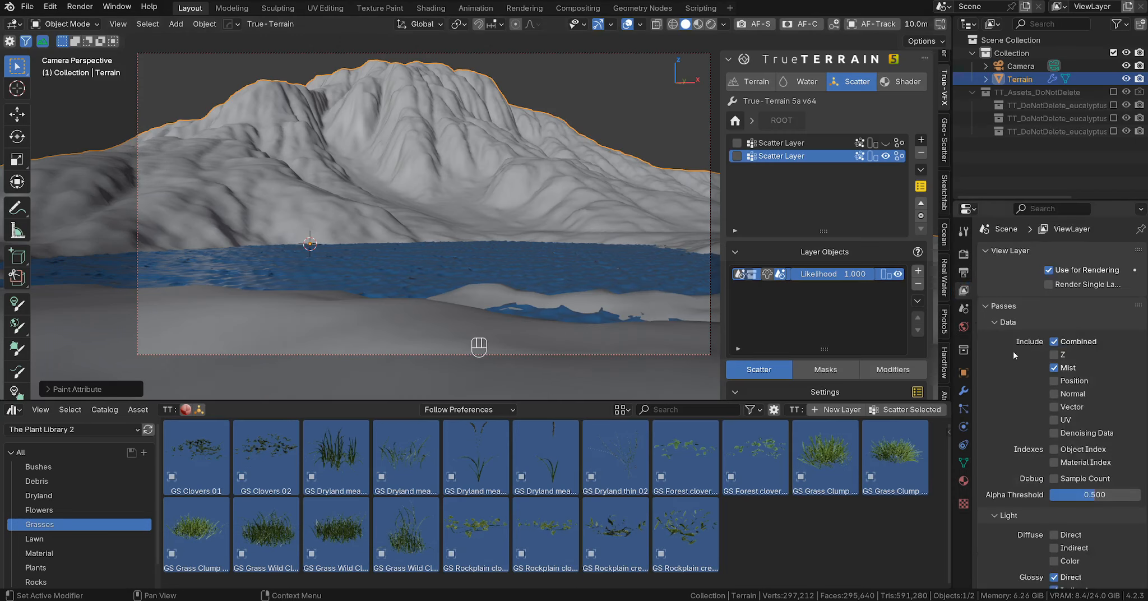
click(1054, 367)
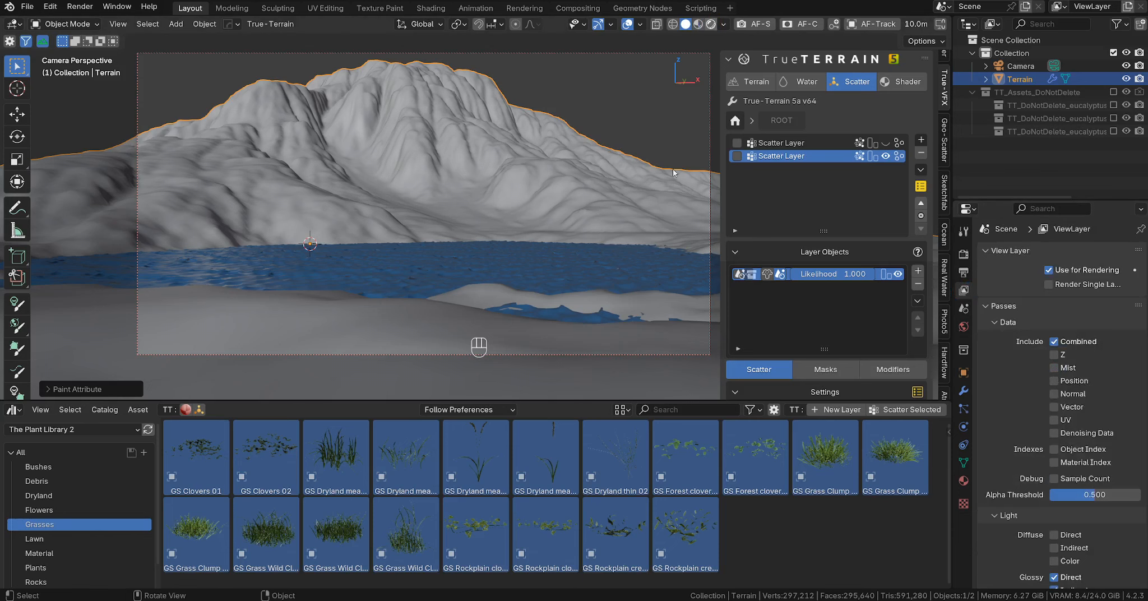
click(710, 24)
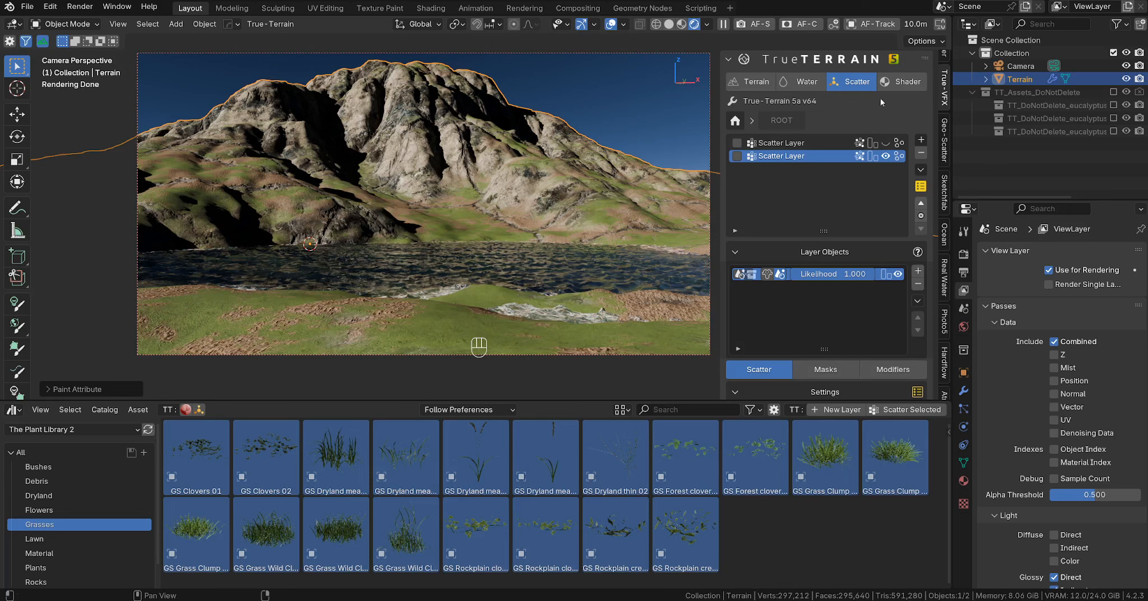
- Enable Anti-Tile with Use Voronoi for the Dark Wet 008 texture shader of the terrain material
click(902, 81)
scroll(813, 343, down, 5)
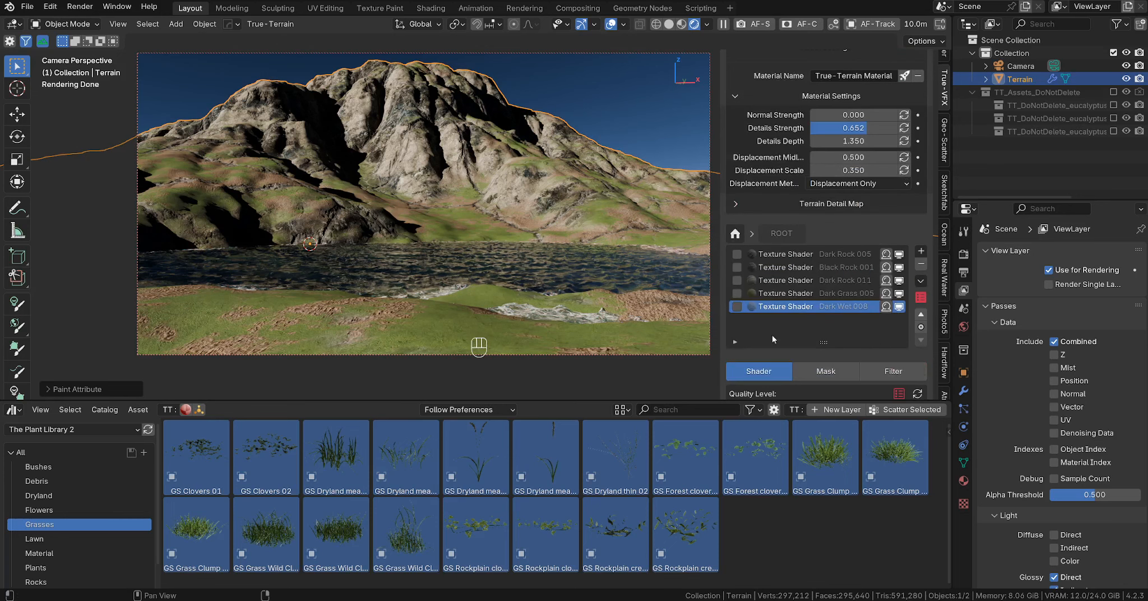
scroll(783, 318, down, 4)
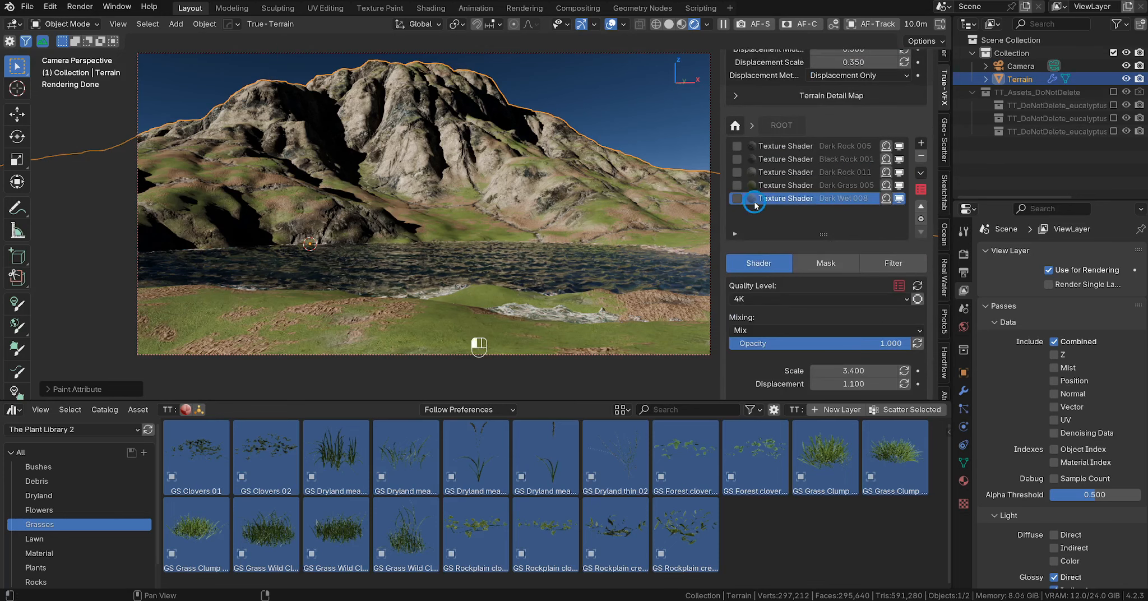
scroll(804, 311, down, 15)
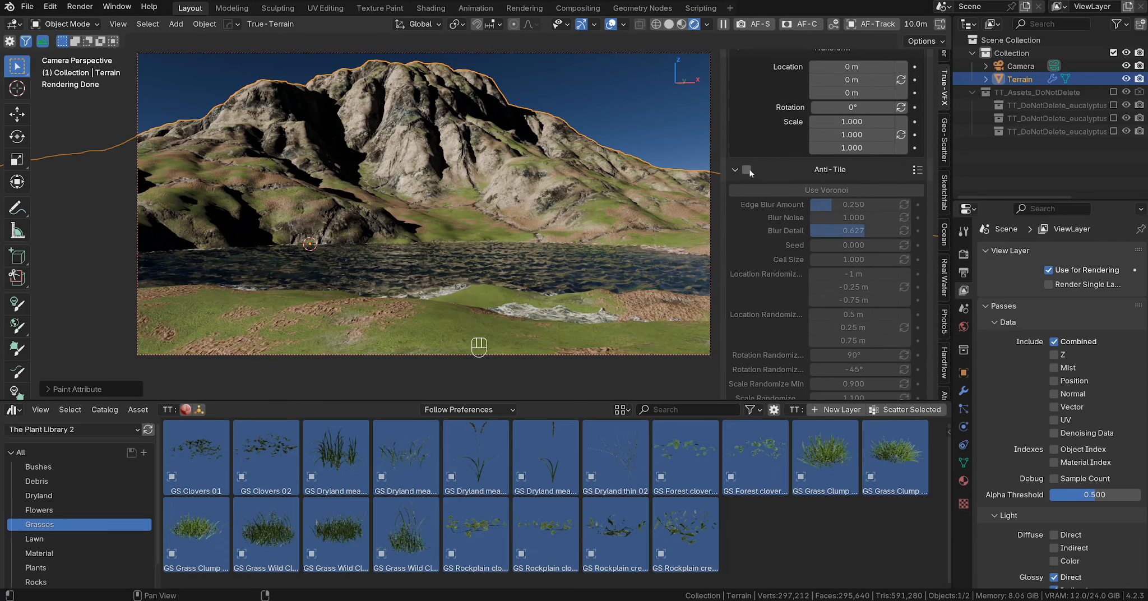
click(747, 170)
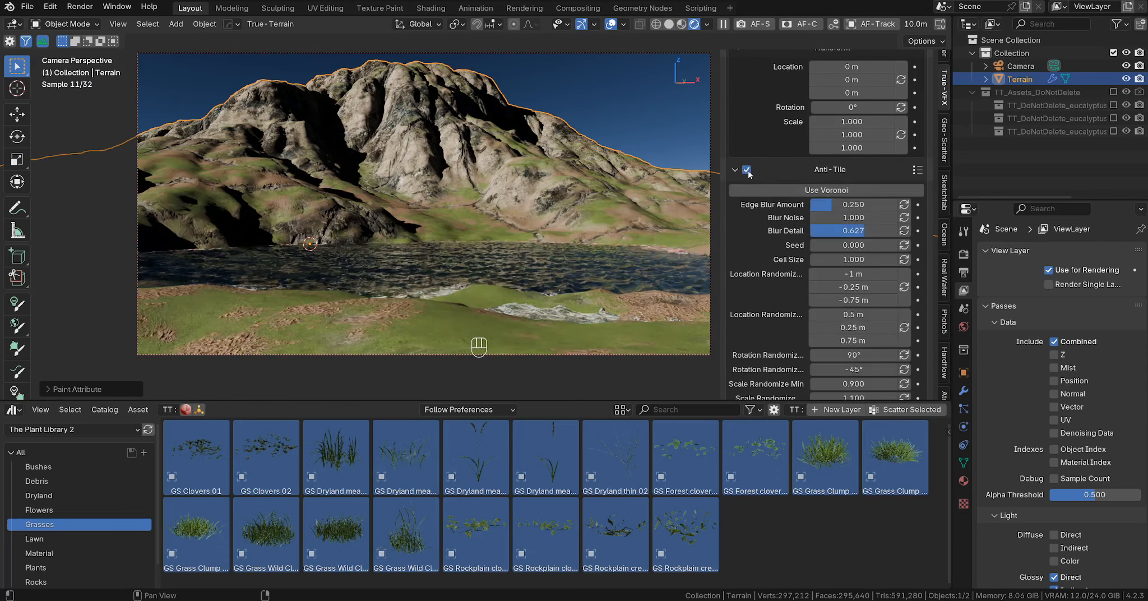
click(806, 191)
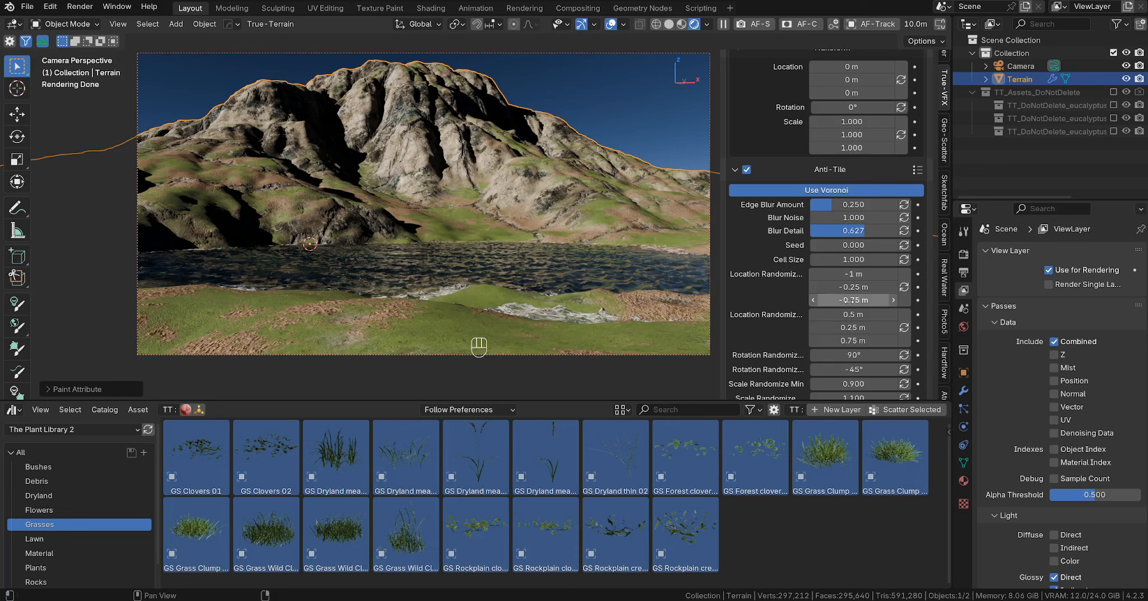
- Set the grass scatter layer's Render Target to 900000 and render the camera view
scroll(848, 252, up, 12)
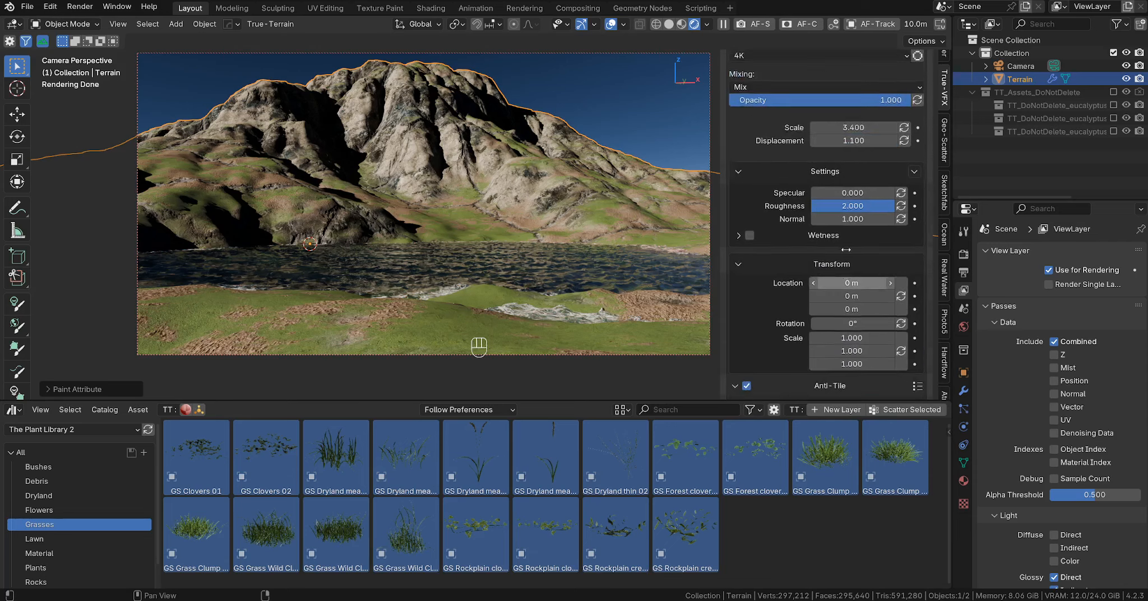
scroll(848, 247, up, 9)
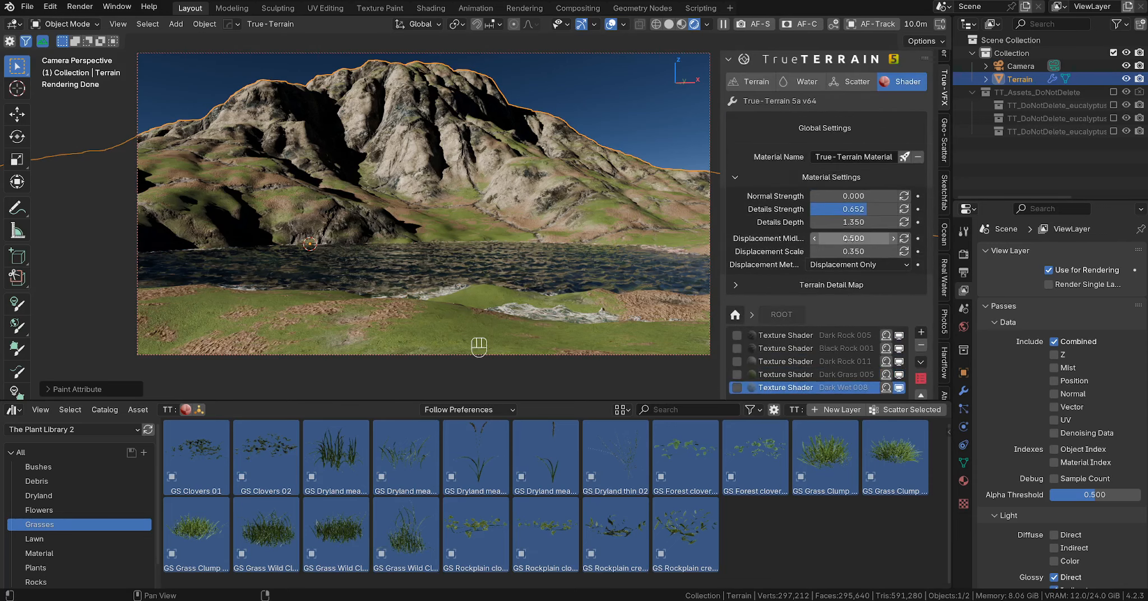
click(850, 85)
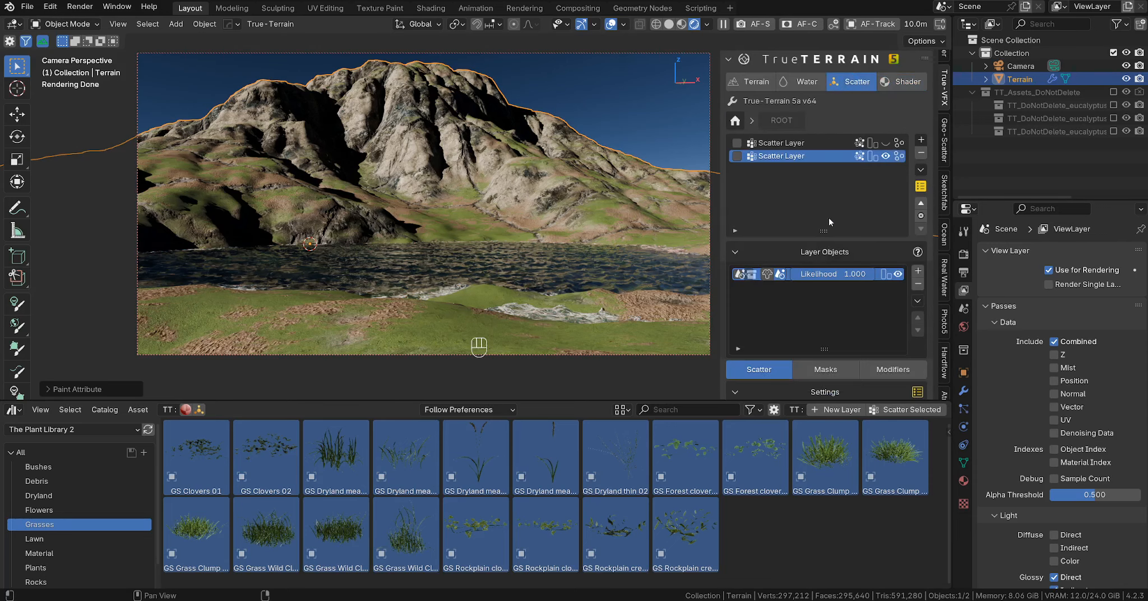
scroll(818, 261, down, 6)
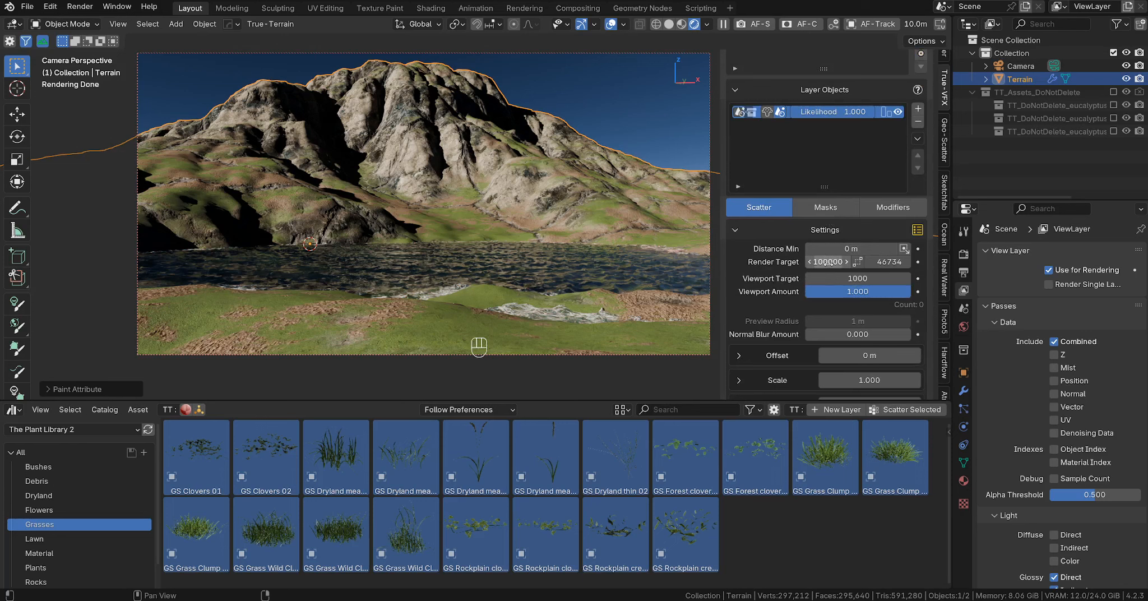
click(827, 262)
key(Home)
key(shift+Right)
text(9)
key(Return)
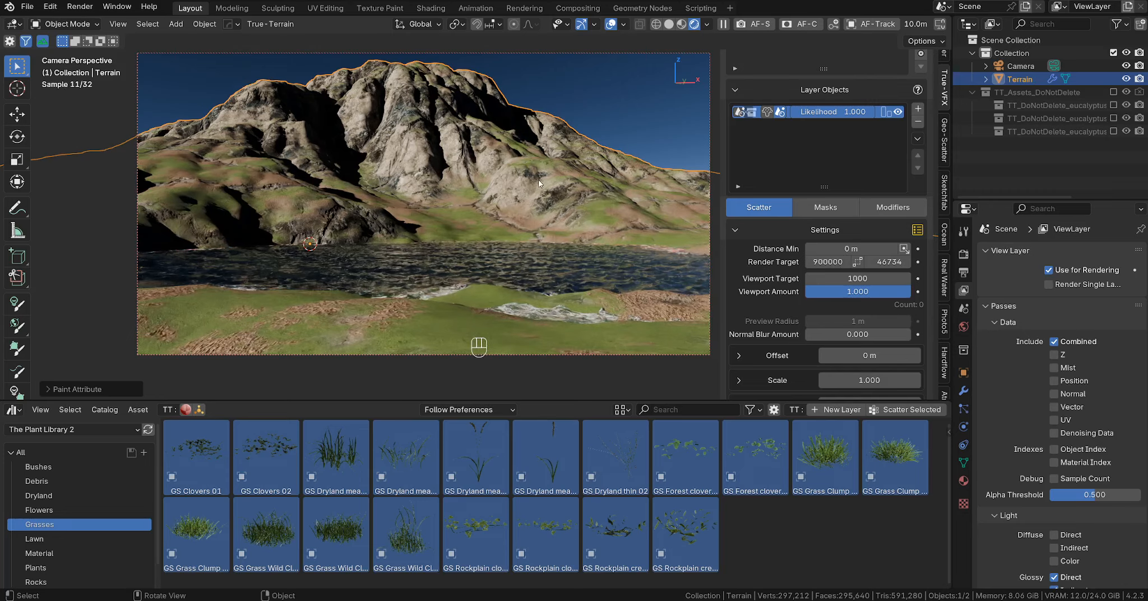
key(F12)
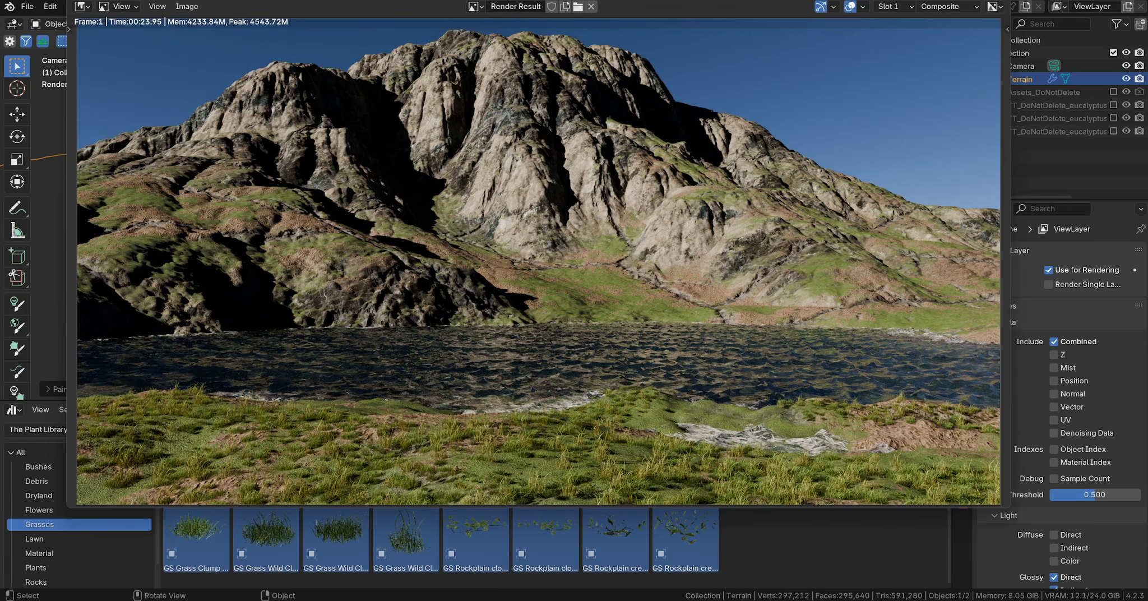
- Set the grass scatter layer's Render Target to 500000 and render the camera view into Slot 2
click(891, 7)
click(896, 35)
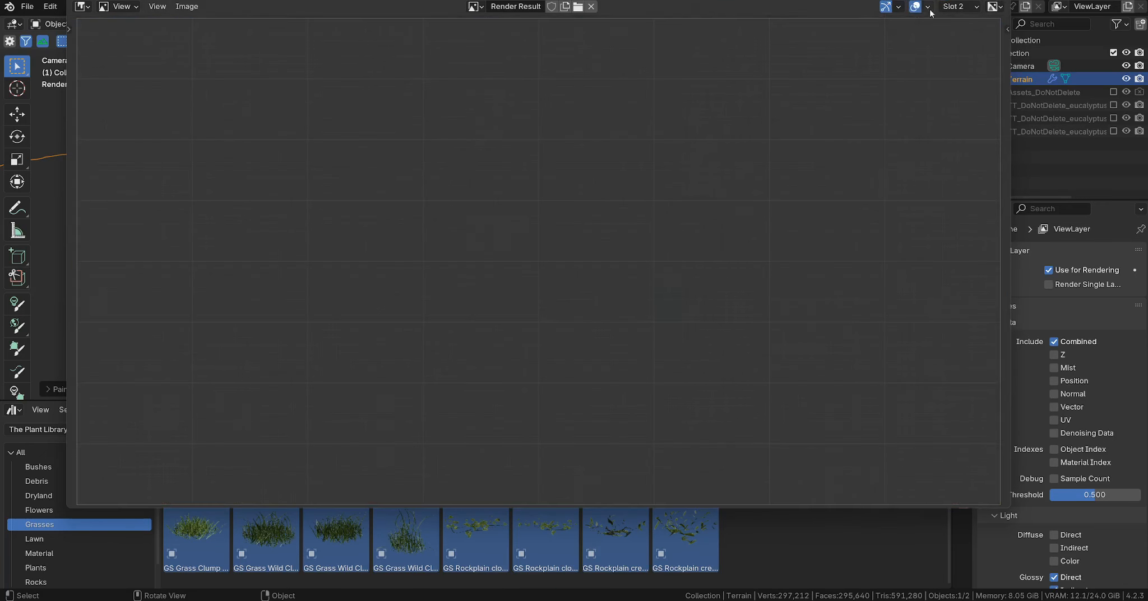
key(Escape)
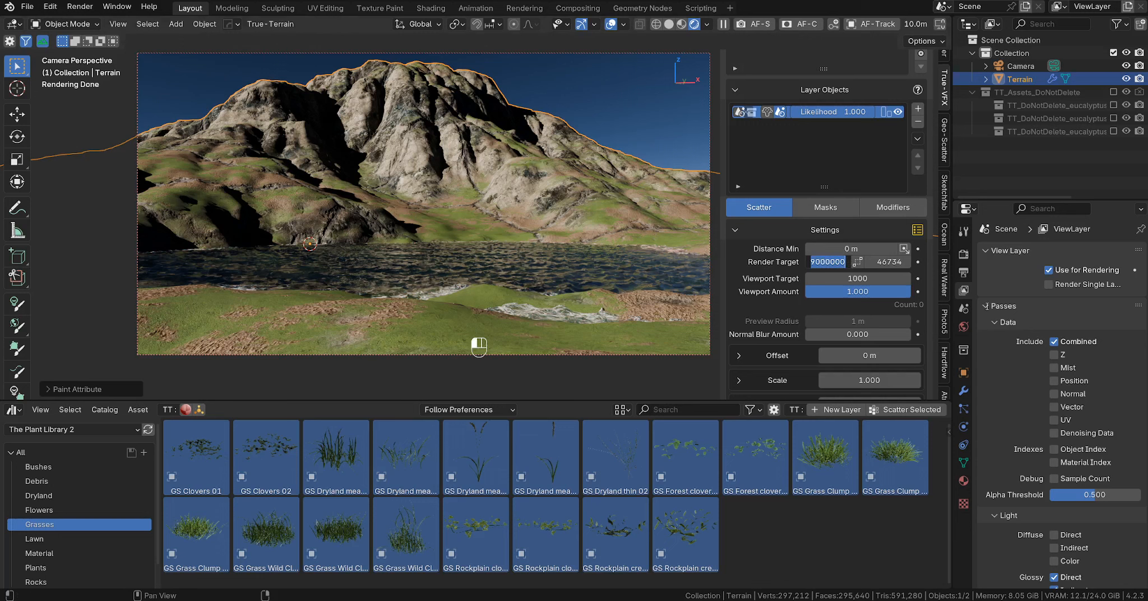
key(Right)
key(Home)
key(shift+Right)
key(F12)
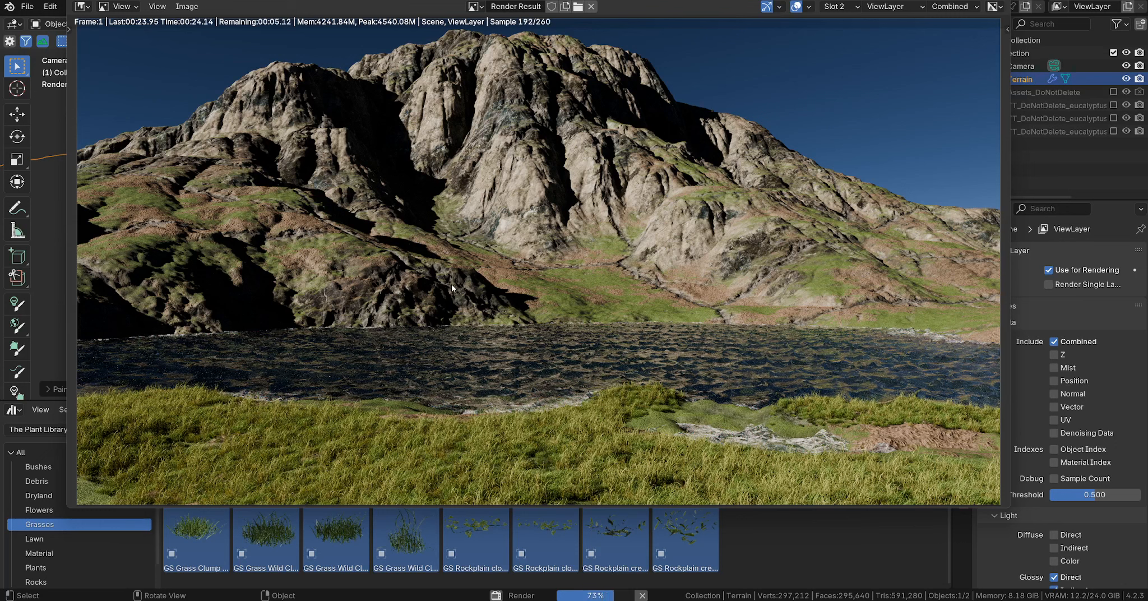
- Switch the render result to Slot 3 and hide the grass scatter layer in the viewport
click(835, 6)
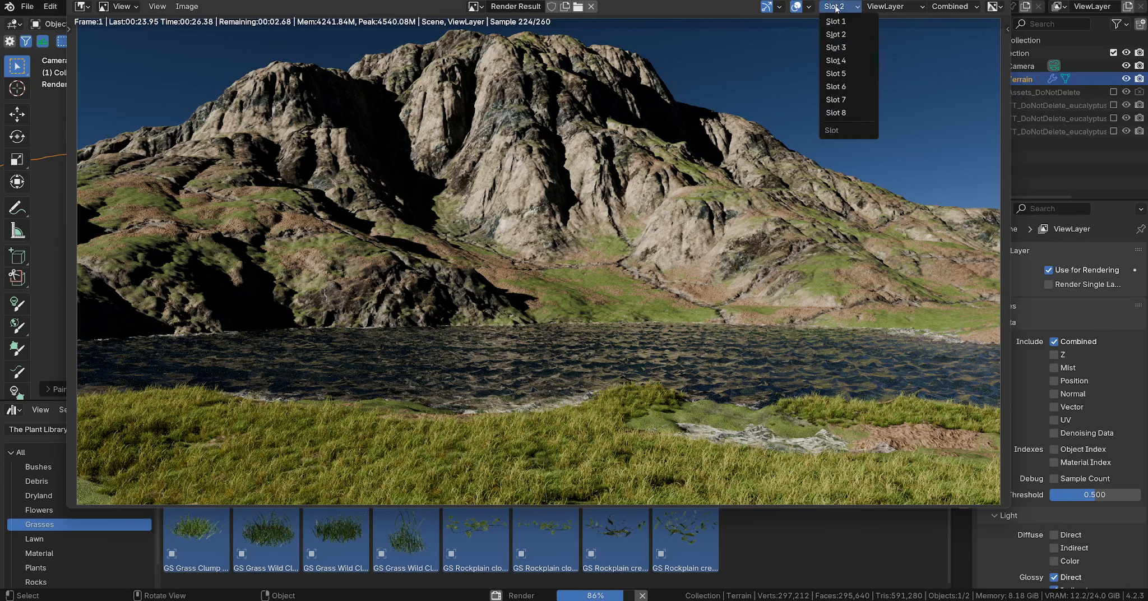
click(836, 48)
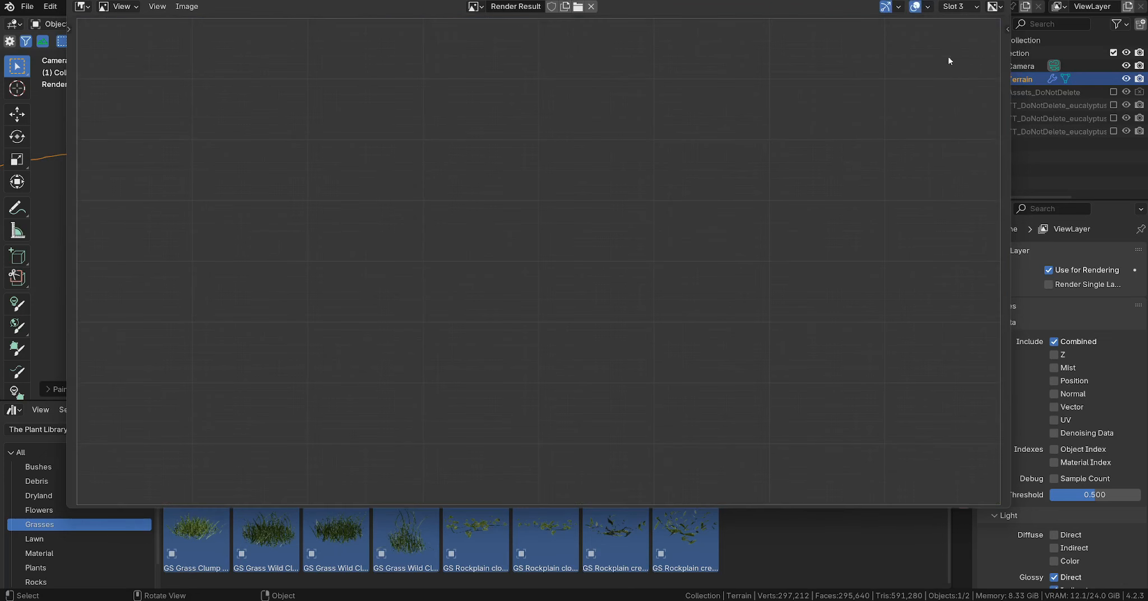
key(Escape)
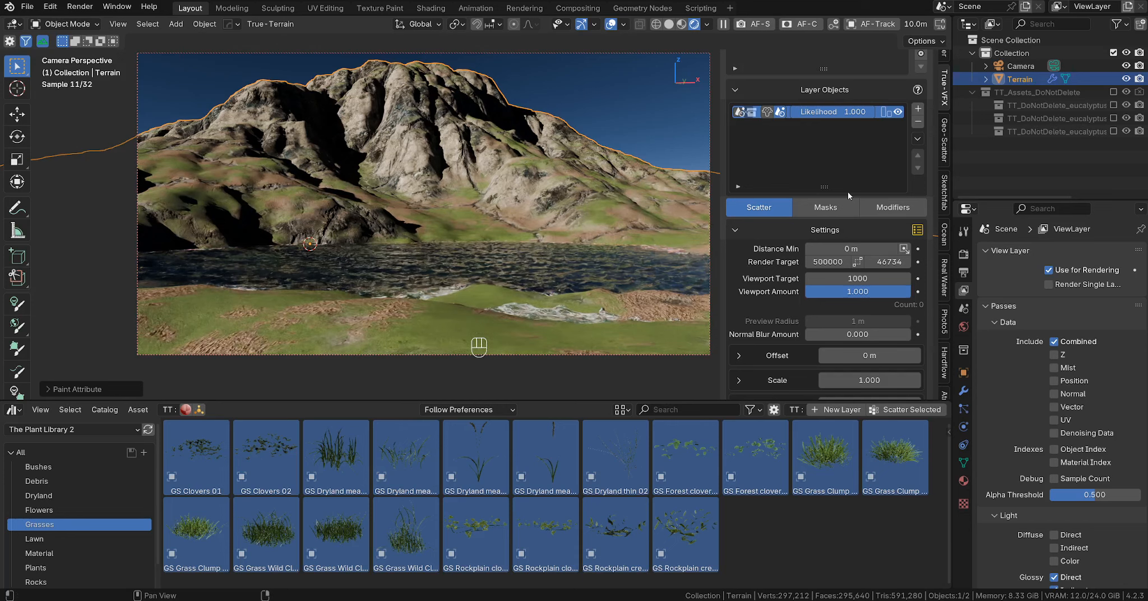
scroll(848, 194, up, 3)
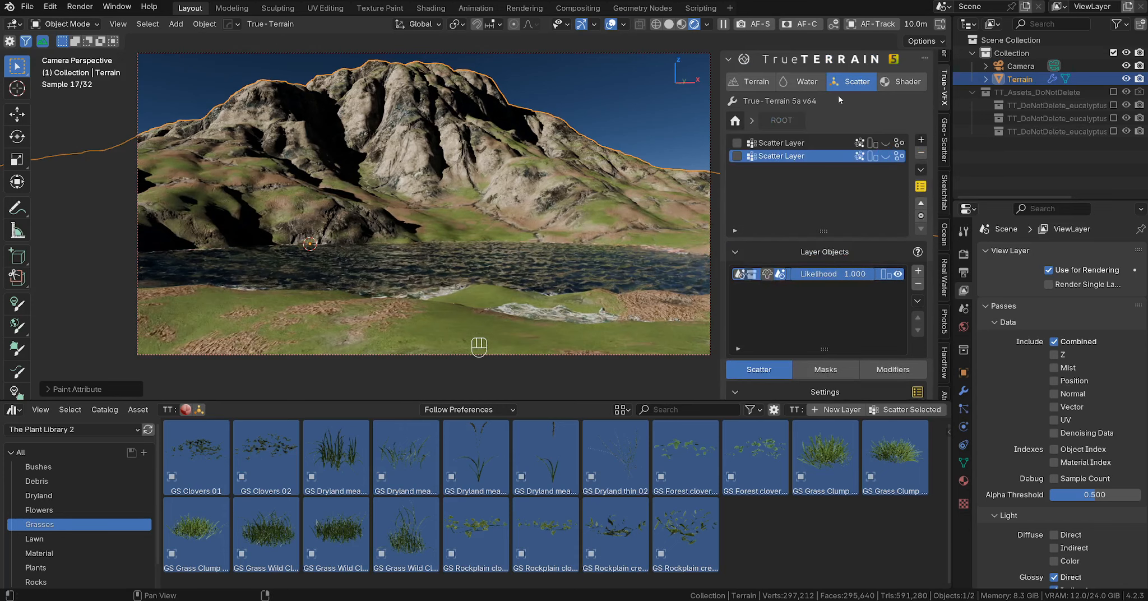
- Lower the Shoreline Height in the lake's Terrain Deformation settings to about 4.1 m
click(808, 85)
scroll(795, 223, down, 6)
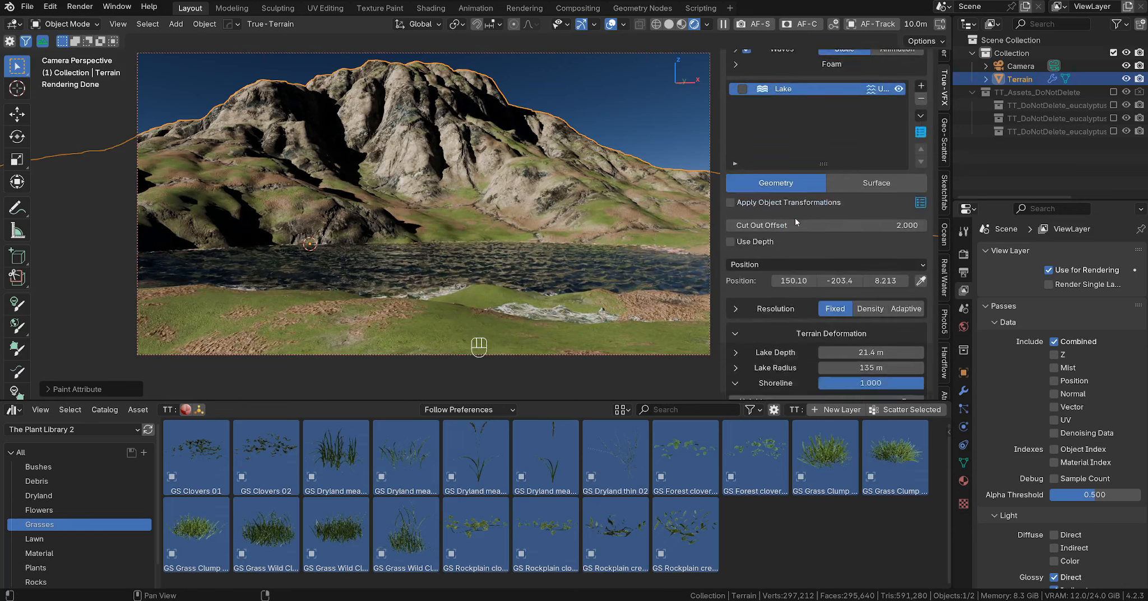
scroll(777, 278, down, 2)
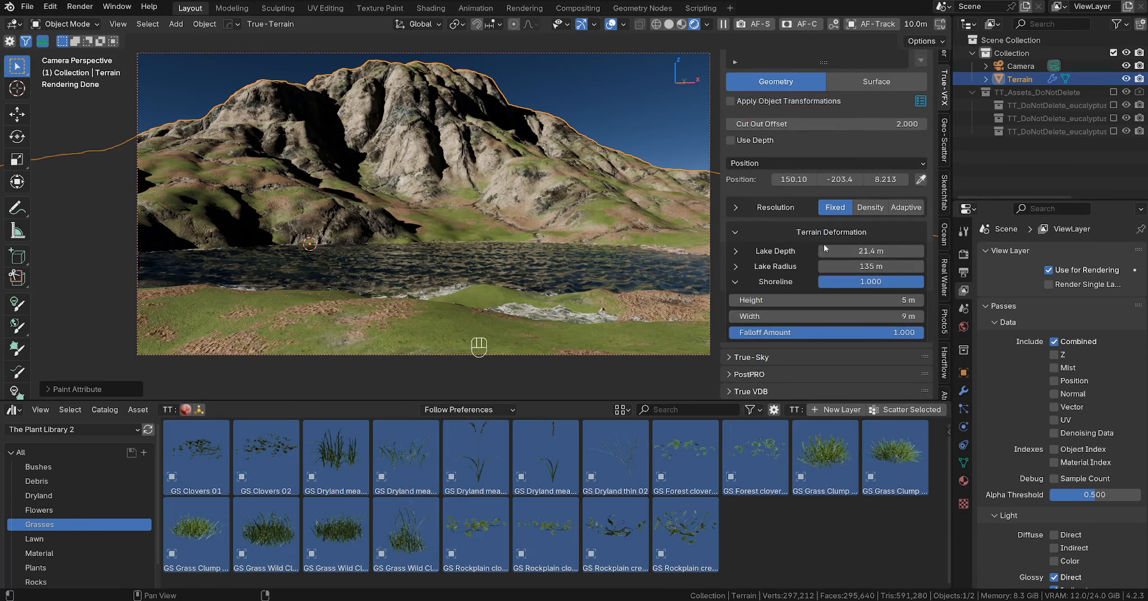
click(735, 233)
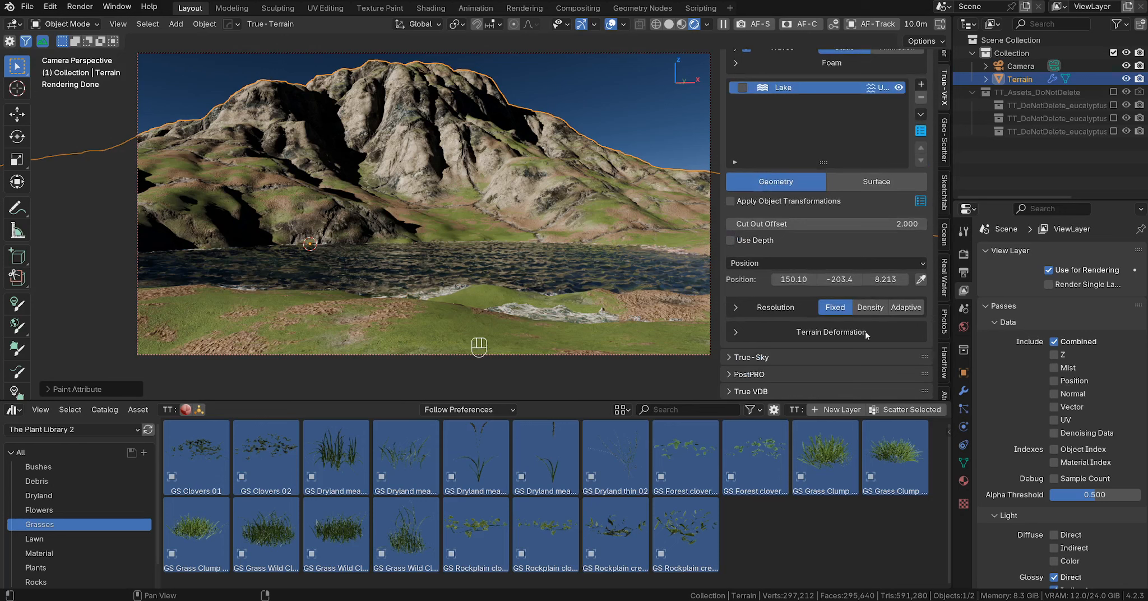
click(735, 332)
scroll(740, 339, down, 3)
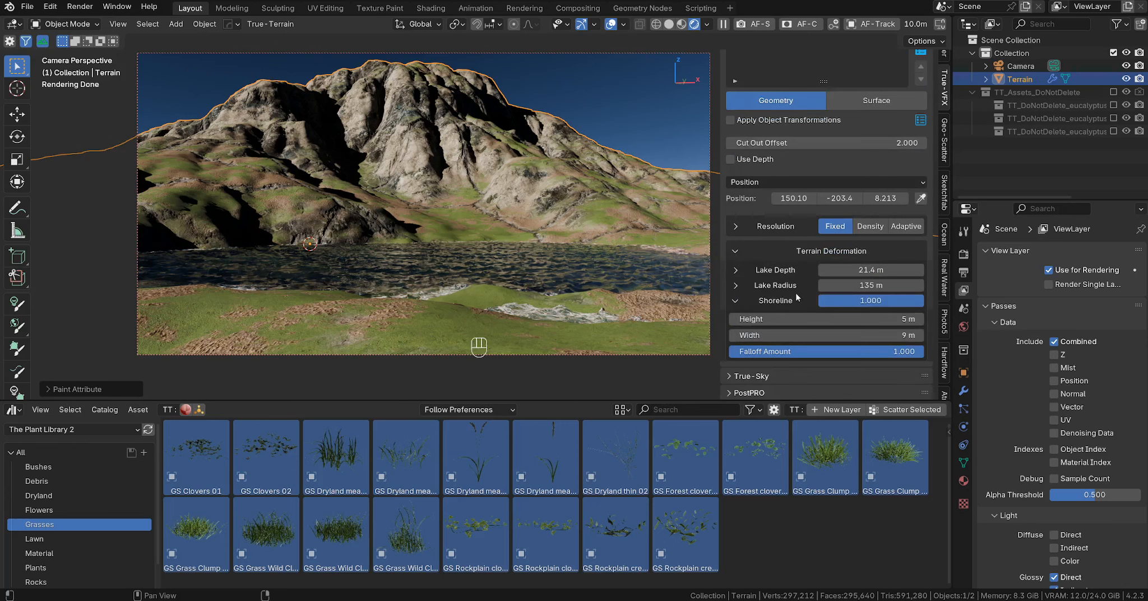
click(746, 318)
drag(746, 319, 784, 319)
drag(869, 323, 870, 324)
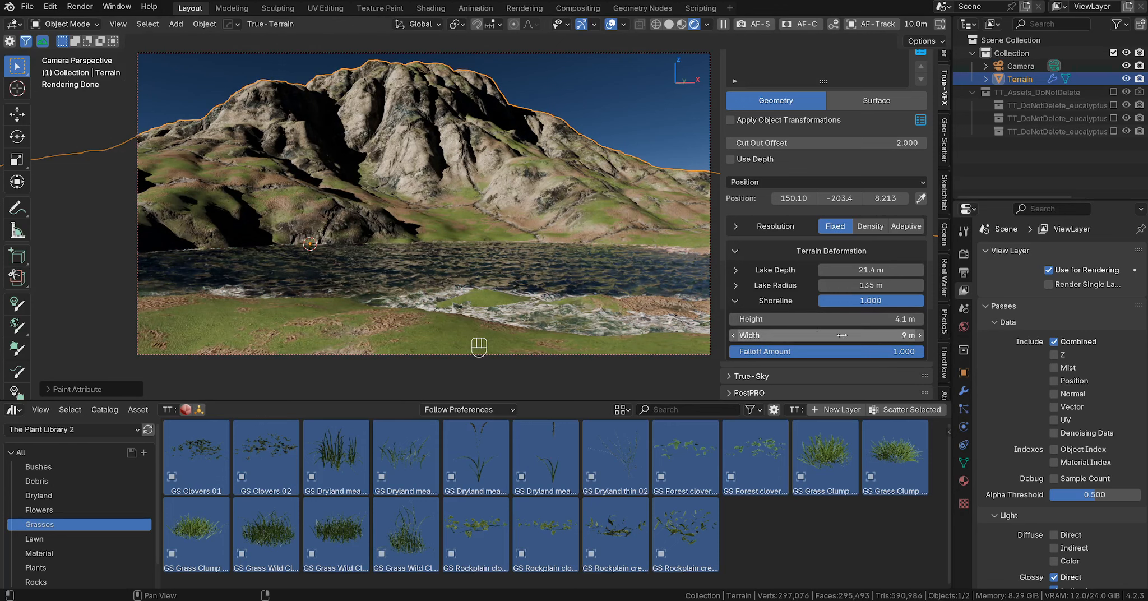
click(735, 300)
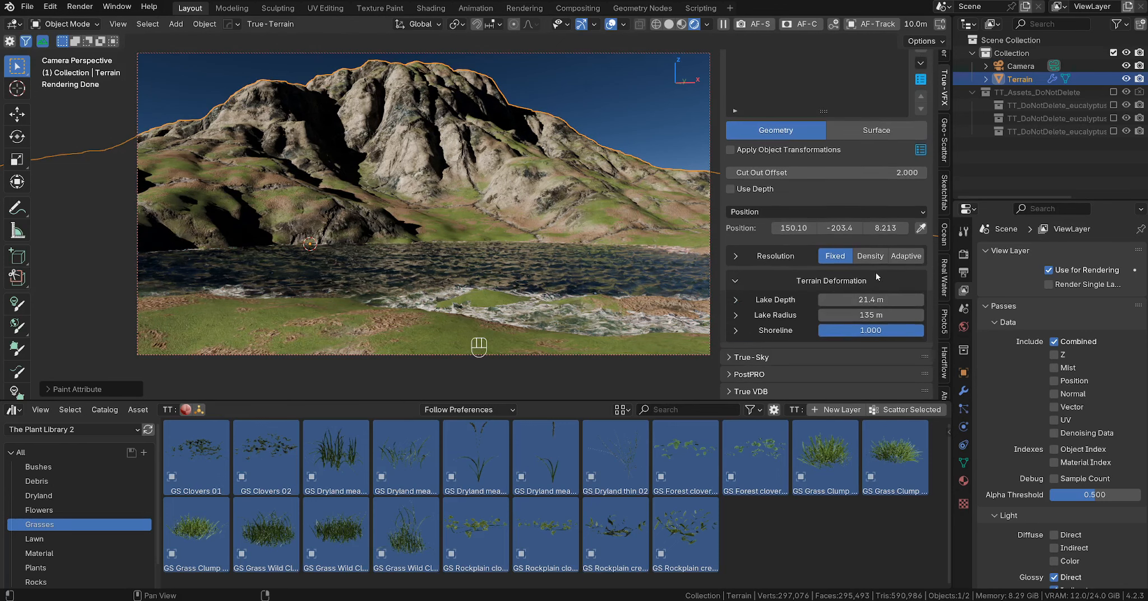
- Set the lake geometry's fixed resolution to 2000 vertices
click(735, 256)
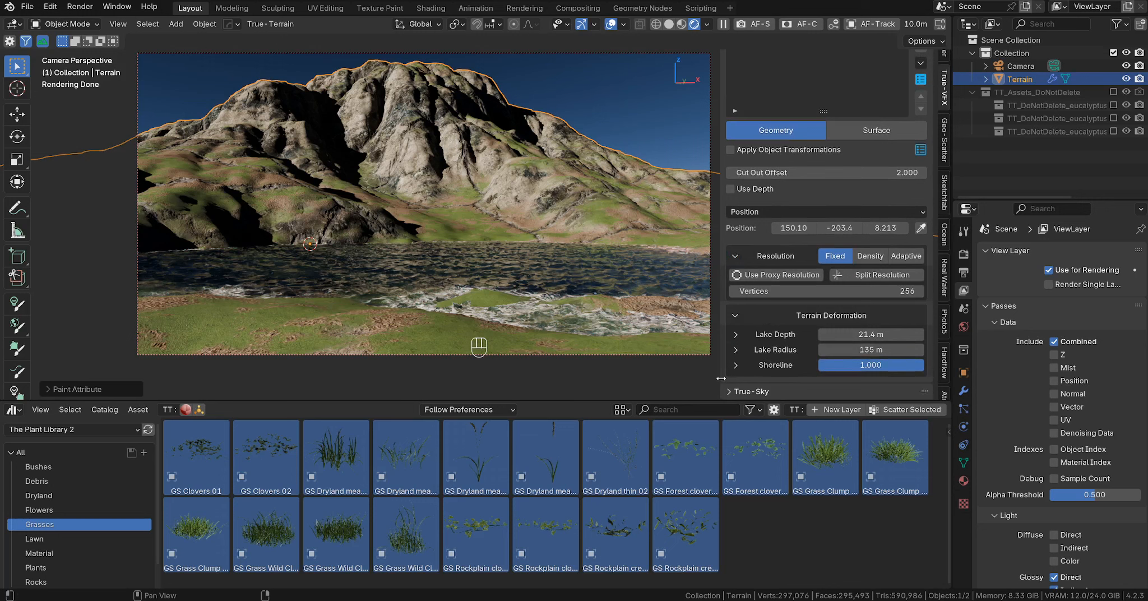
click(828, 291)
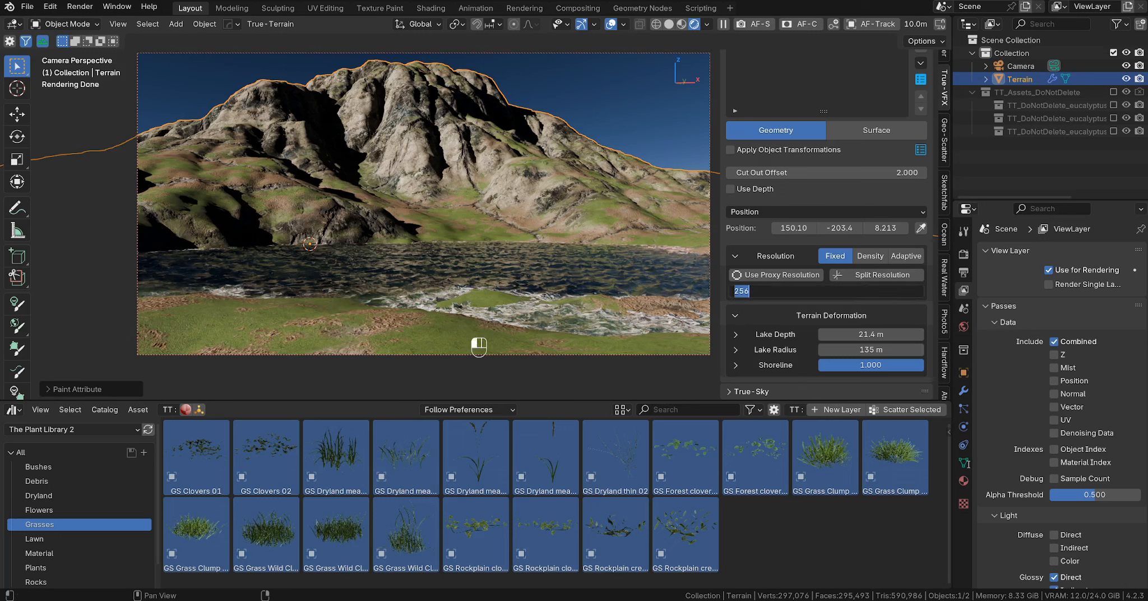
text(2000)
key(Return)
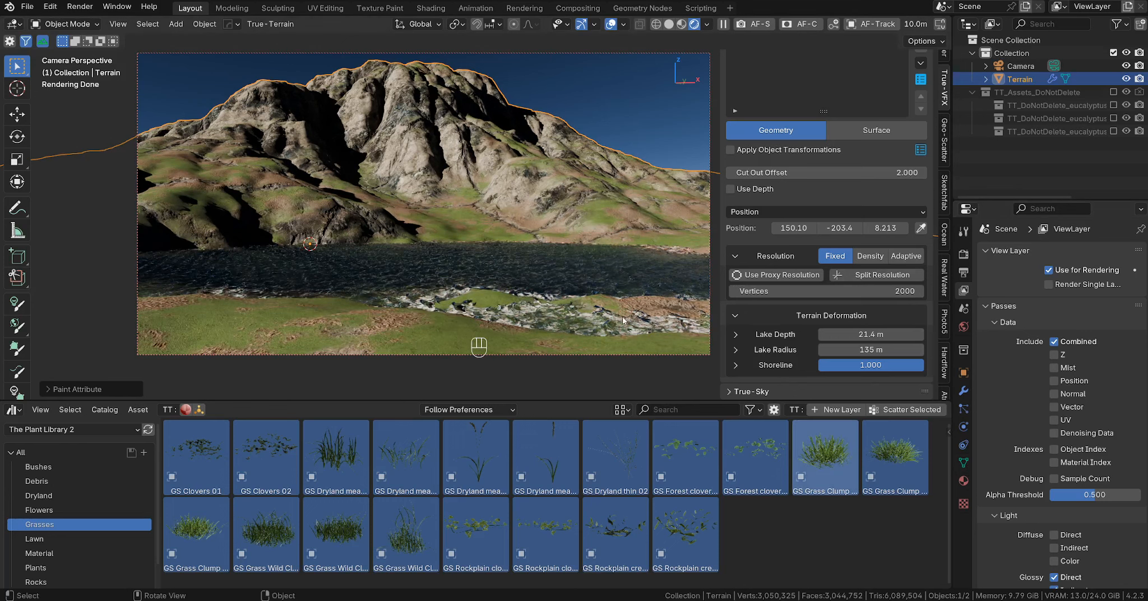
- Apply the Calm (Type C) preset to the Geometry Waves of the lake's surface
scroll(894, 206, up, 7)
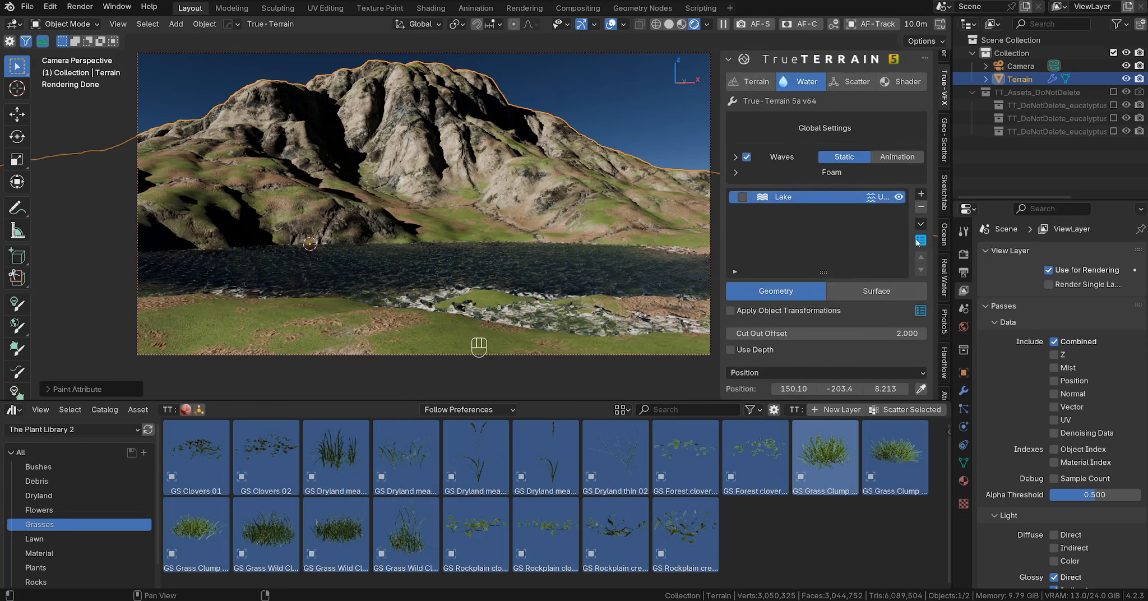
click(885, 292)
scroll(851, 362, down, 2)
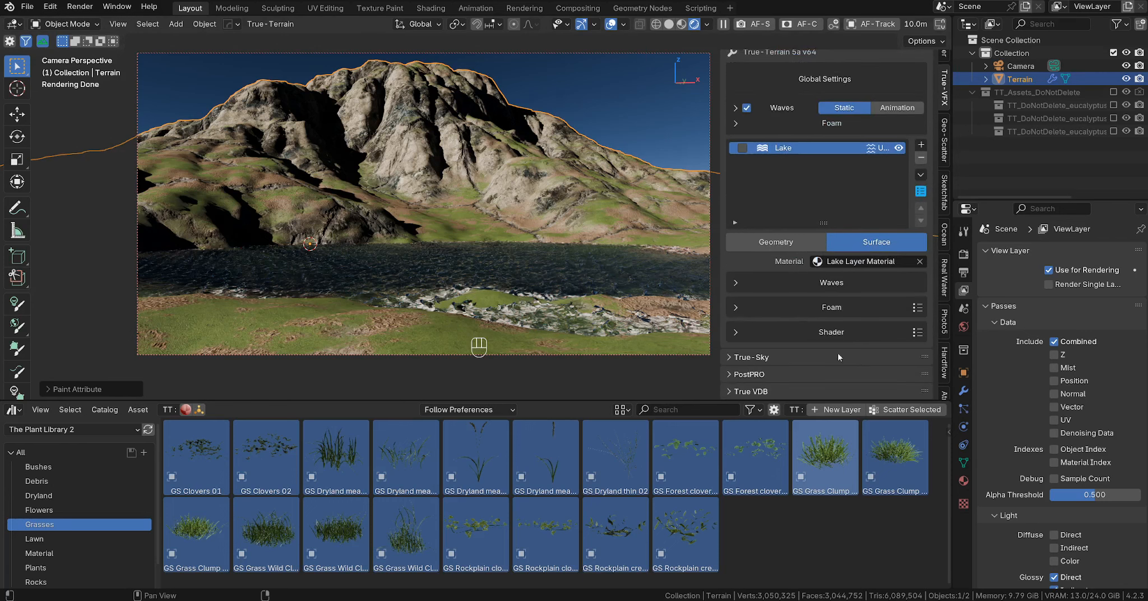
click(736, 283)
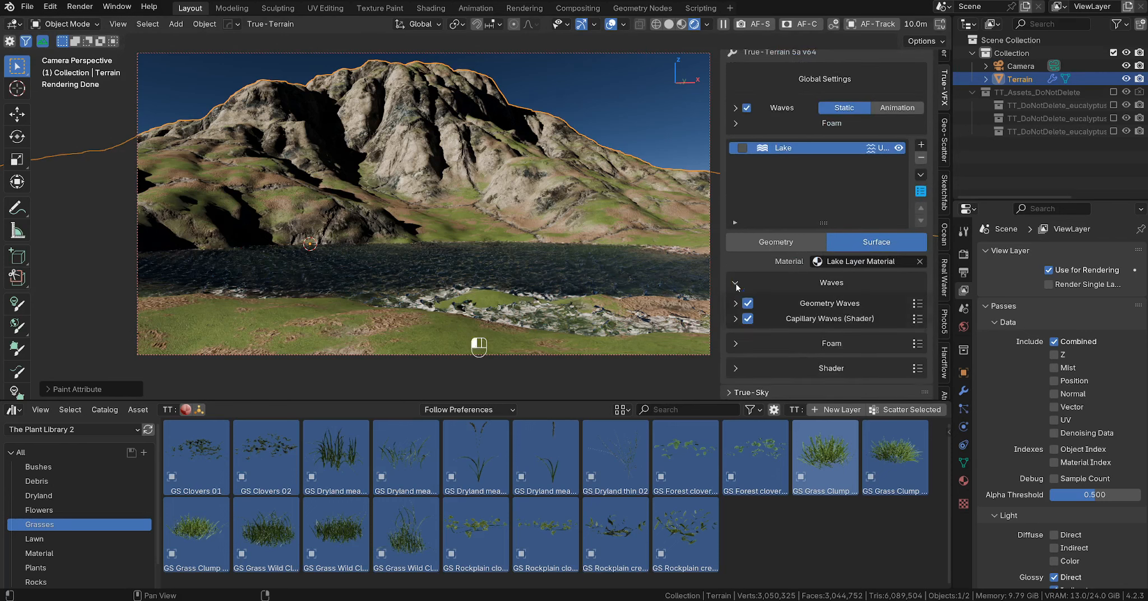
click(917, 304)
click(909, 205)
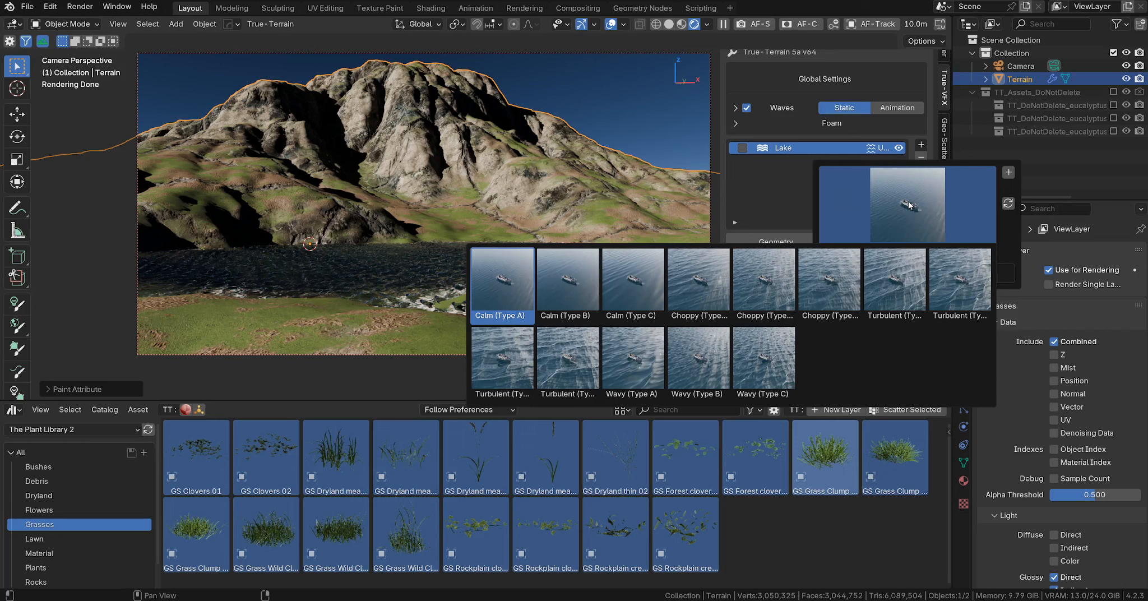
click(637, 277)
click(913, 273)
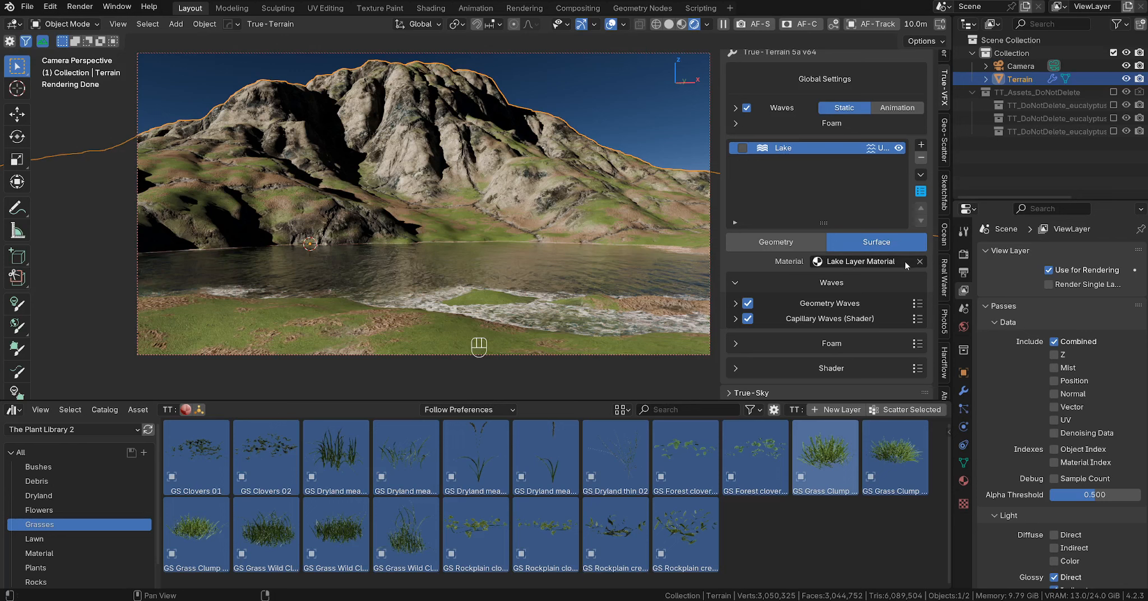
- Choose the Dark Blue preset for the Volume of the lake's surface shader
click(734, 369)
scroll(801, 326, down, 5)
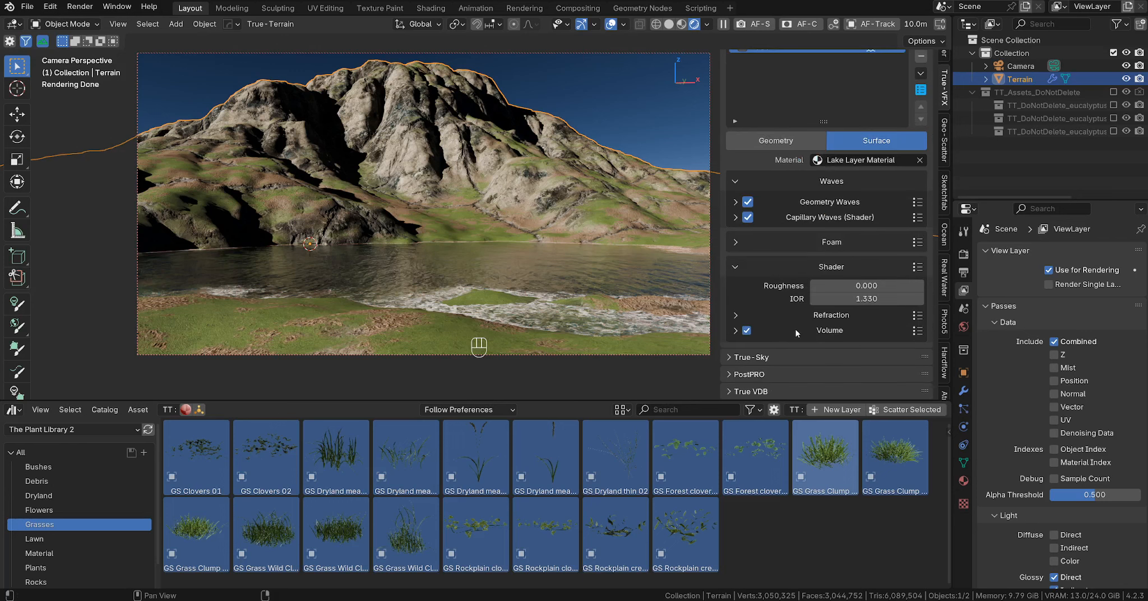
click(917, 331)
click(909, 242)
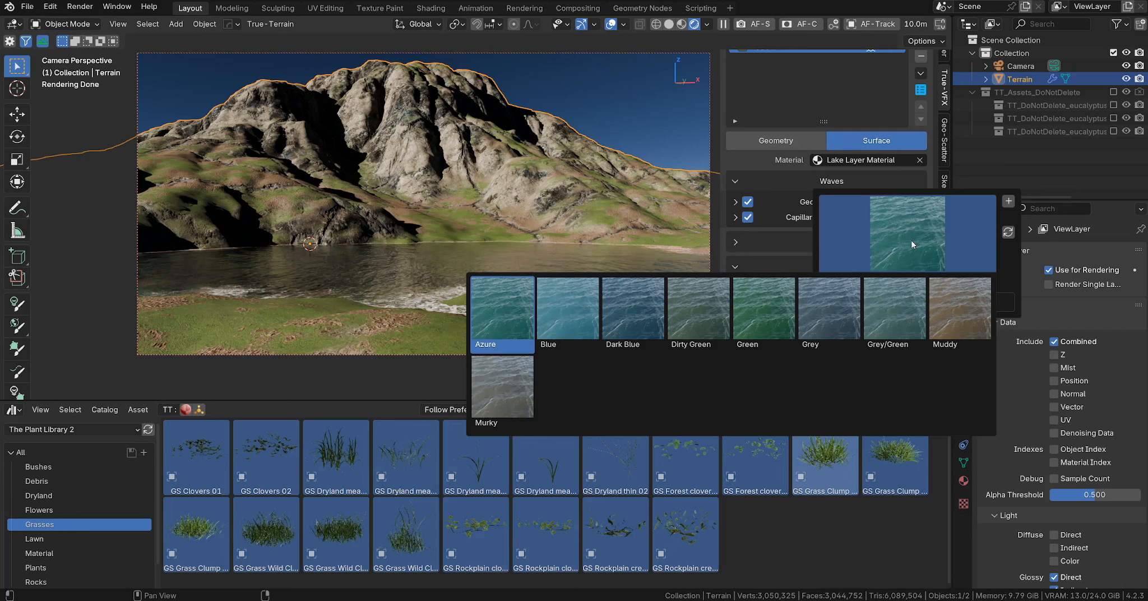
click(641, 321)
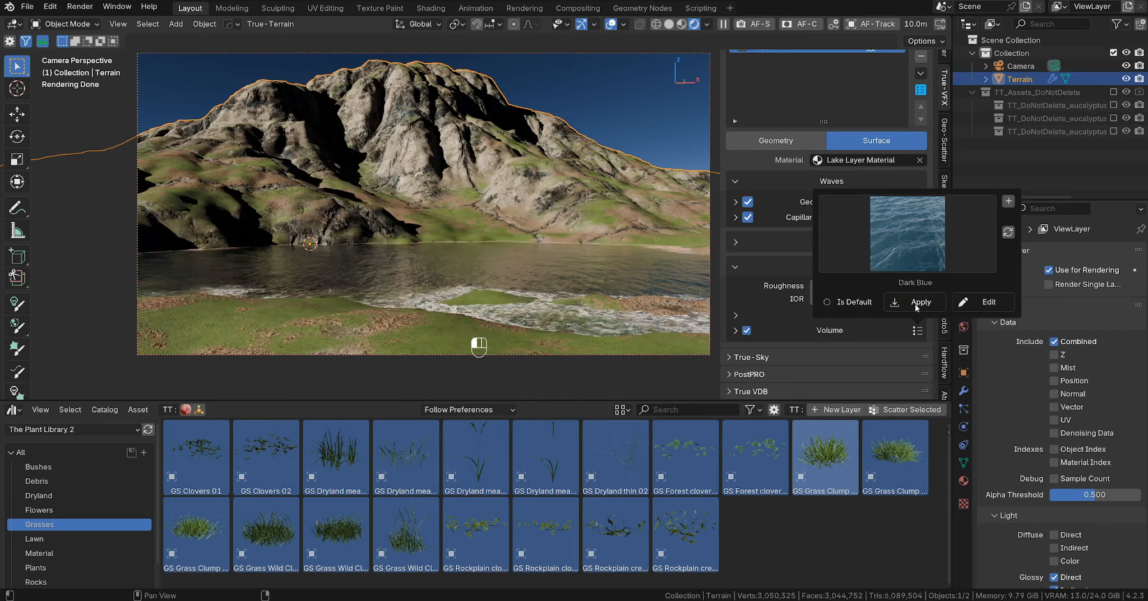
- Set the lake shader's Volume Absorption to 24.2 and Scatter to 1.9, and its Refraction Dispersion to about 0.347
click(735, 330)
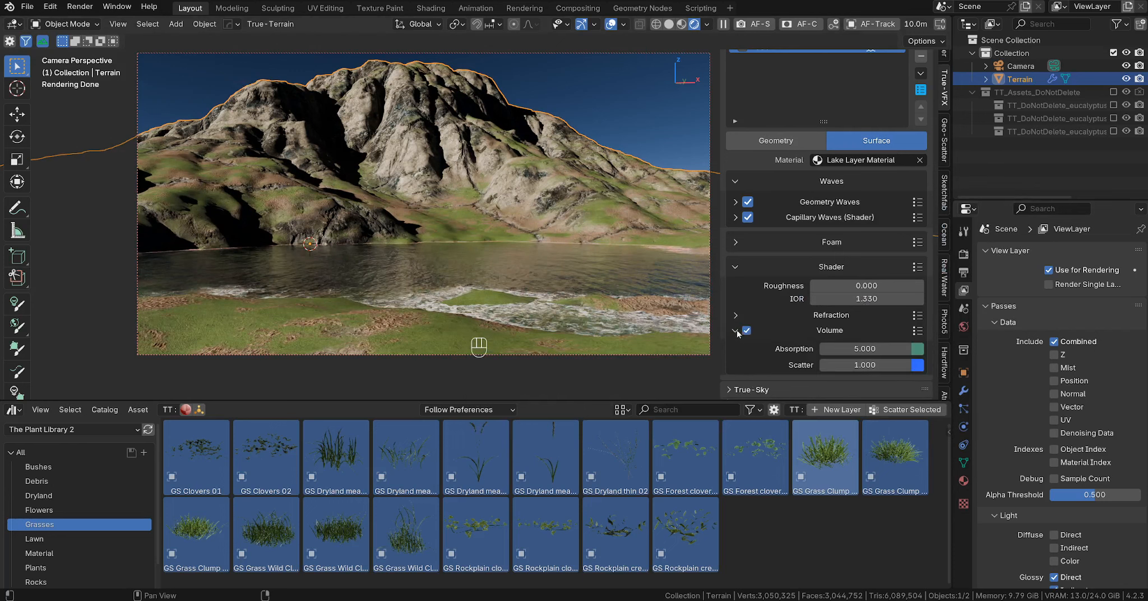
scroll(790, 352, down, 2)
mouse_move(864, 316)
mouse_down()
mouse_move(937, 316)
mouse_move(869, 316)
mouse_move(866, 333)
mouse_move(849, 333)
mouse_move(878, 333)
mouse_move(854, 333)
mouse_up()
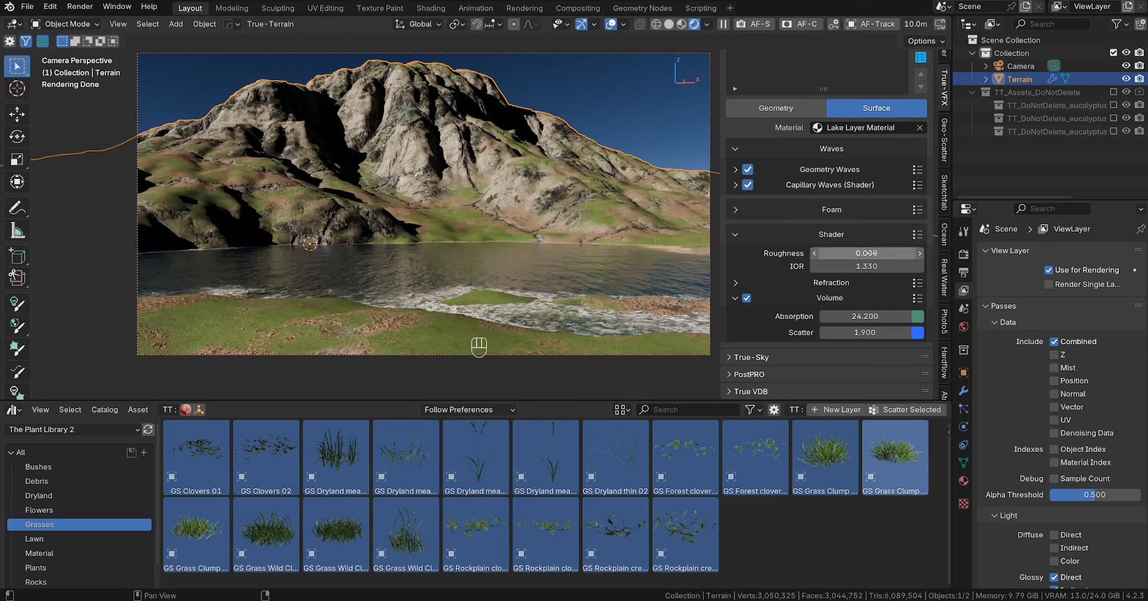
click(736, 283)
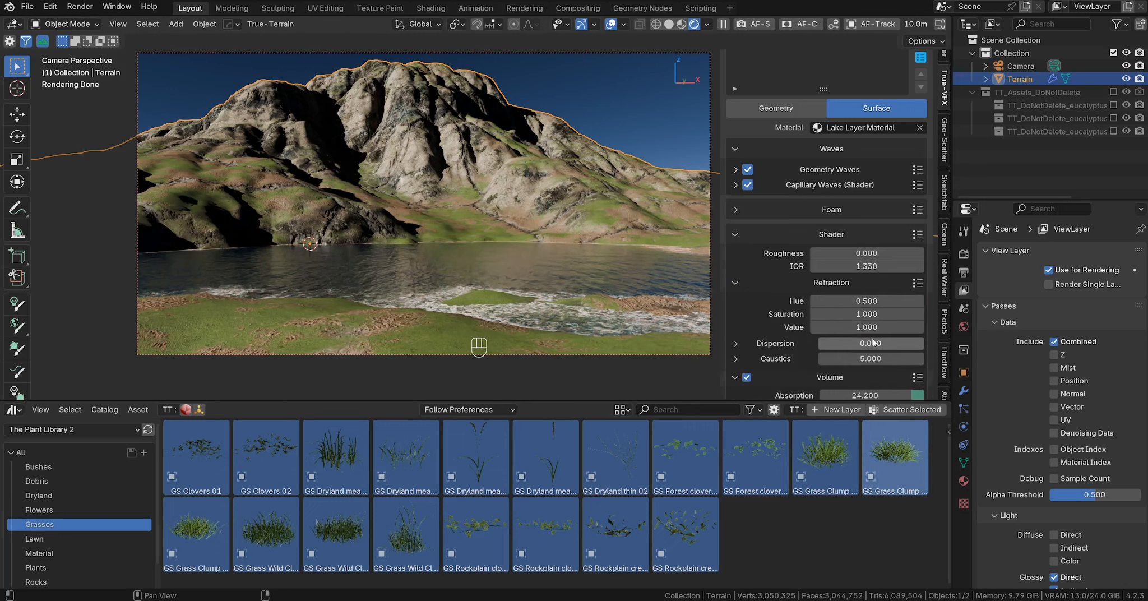
drag(865, 343, 890, 343)
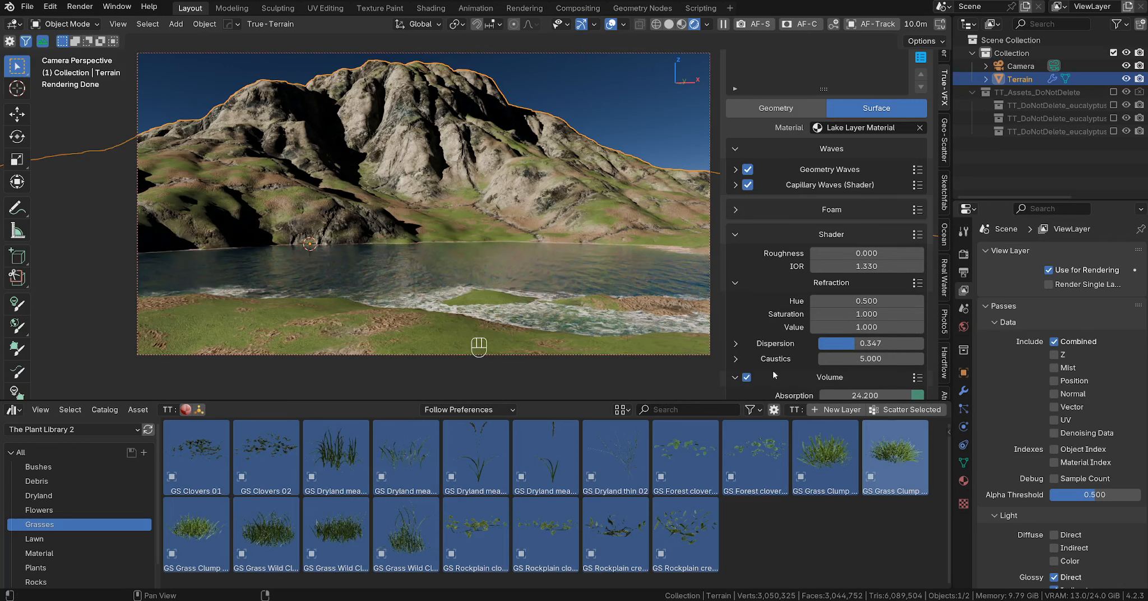
- Enable Crest foam on the lake's surface and set its Shore Foam to about 5.4 m
click(736, 209)
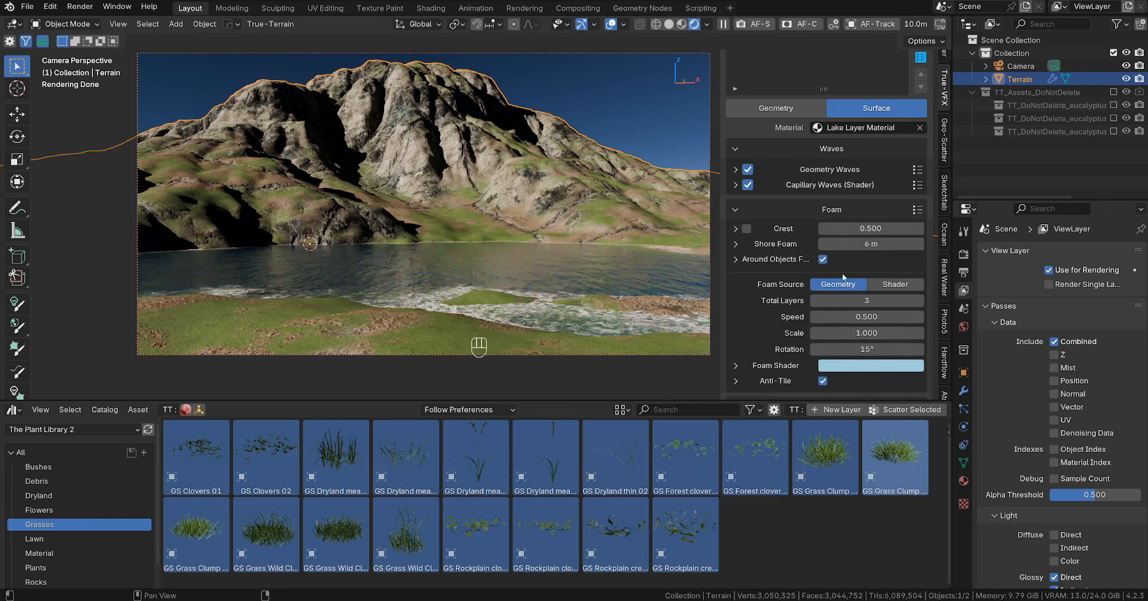
mouse_move(870, 244)
mouse_down()
mouse_move(1059, 243)
mouse_move(848, 244)
mouse_move(877, 244)
mouse_up()
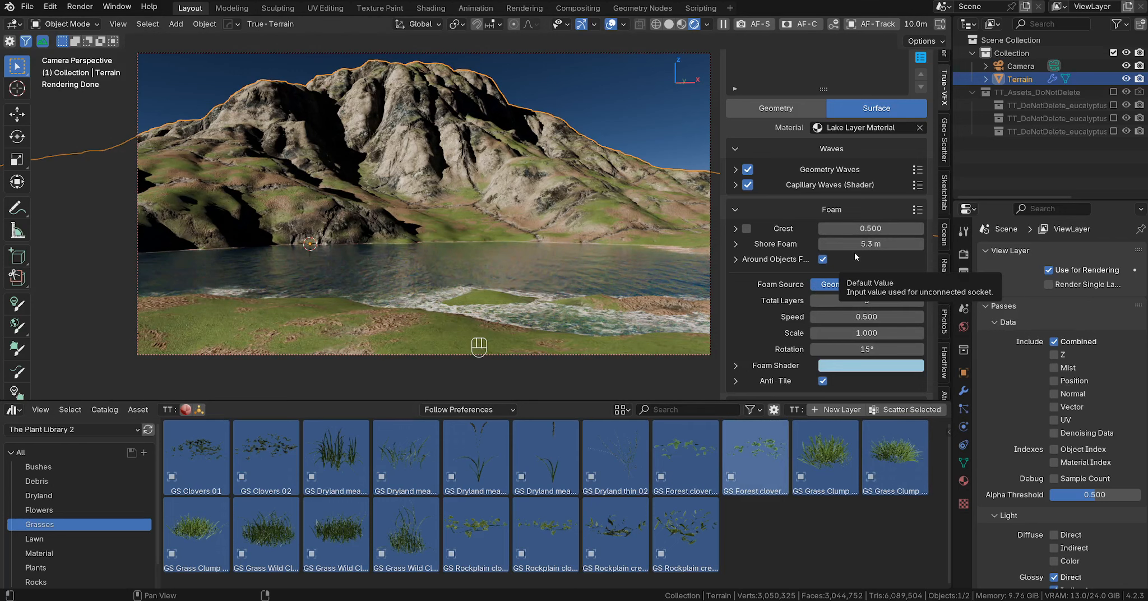
click(746, 229)
click(746, 230)
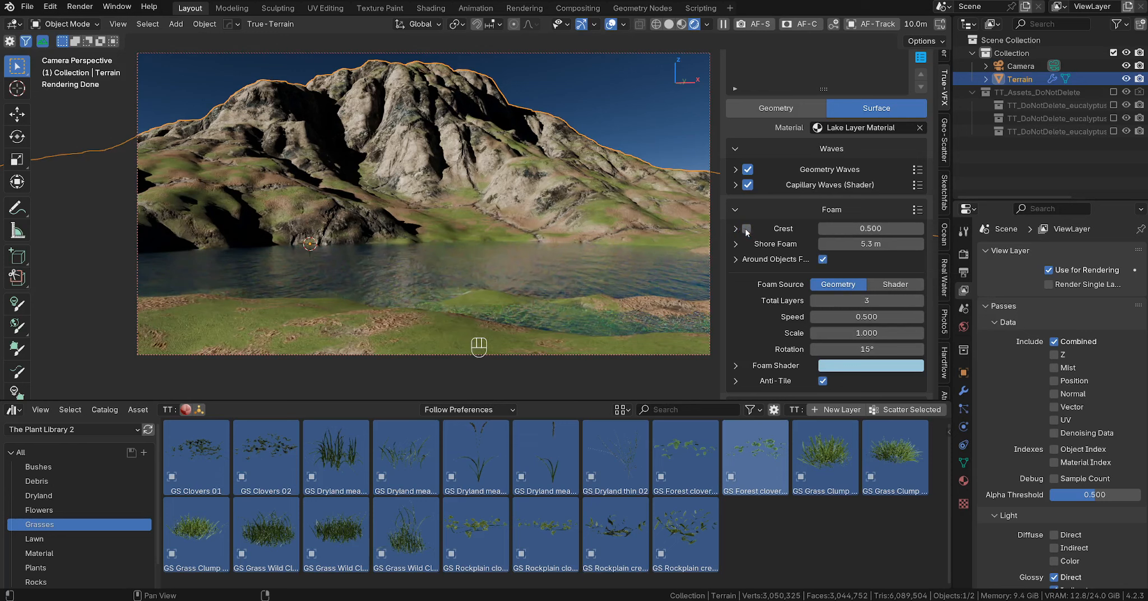
click(745, 229)
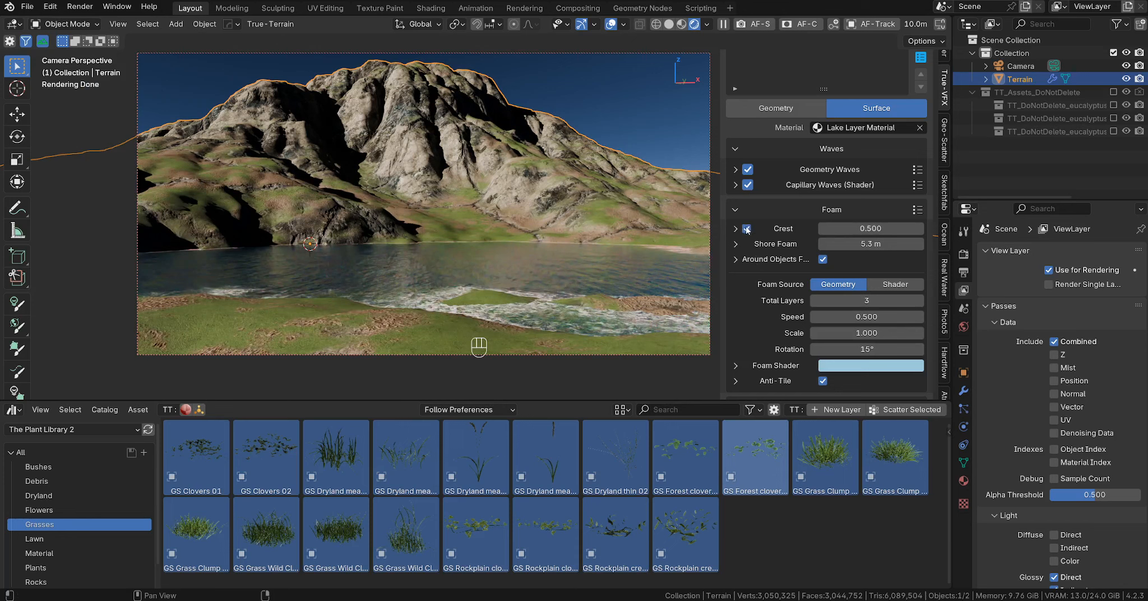
click(746, 228)
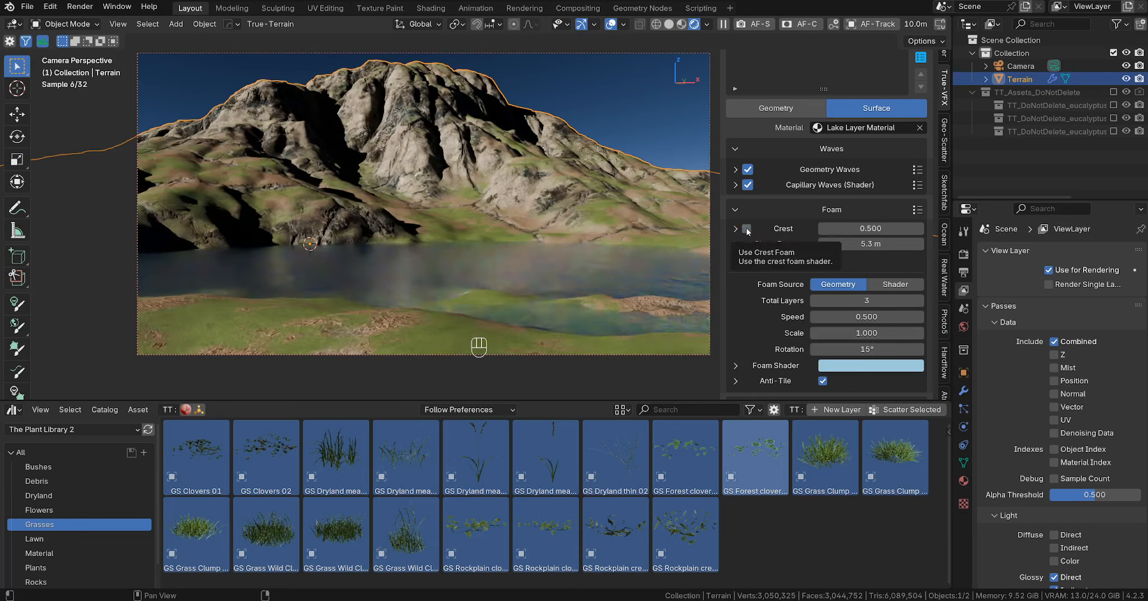
drag(854, 246, 886, 246)
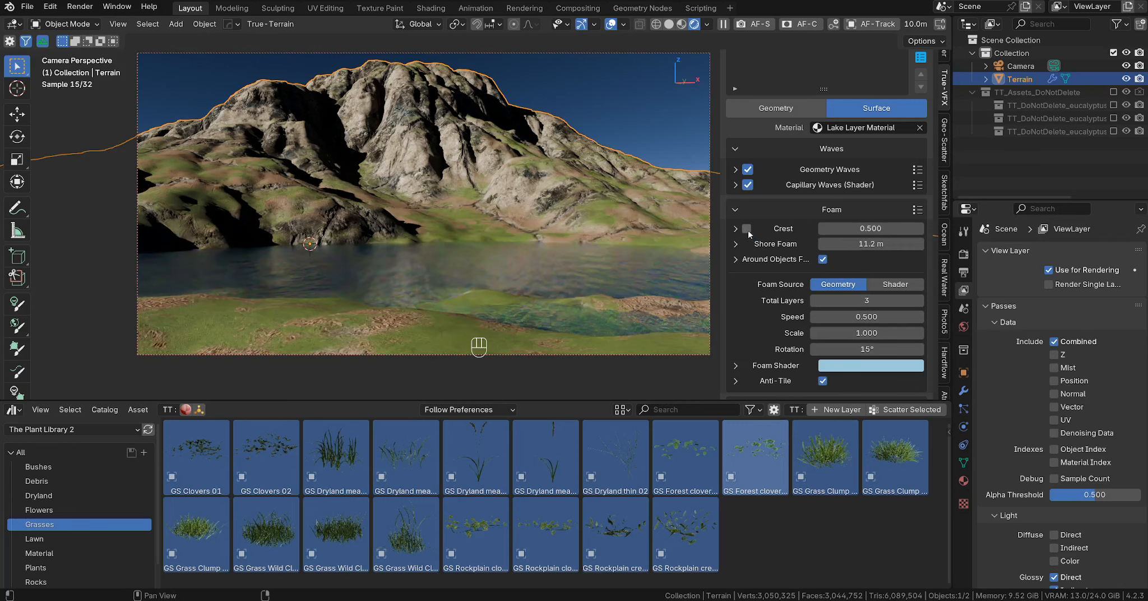
click(746, 228)
drag(851, 247, 818, 247)
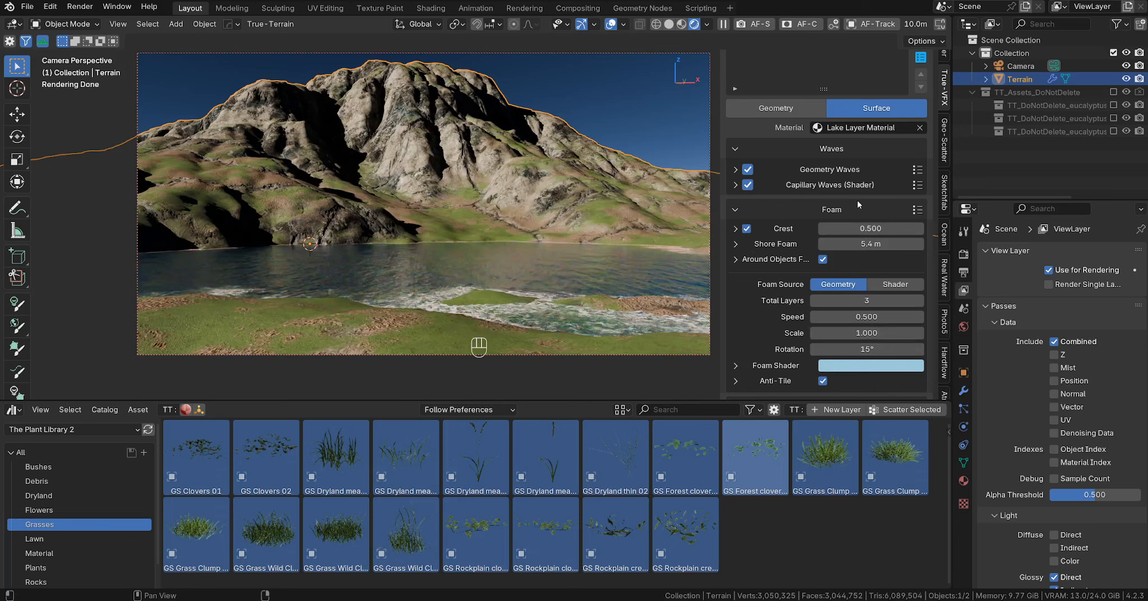
- Switch the viewport to solid shading and show both scatter layers of the terrain
scroll(845, 221, up, 8)
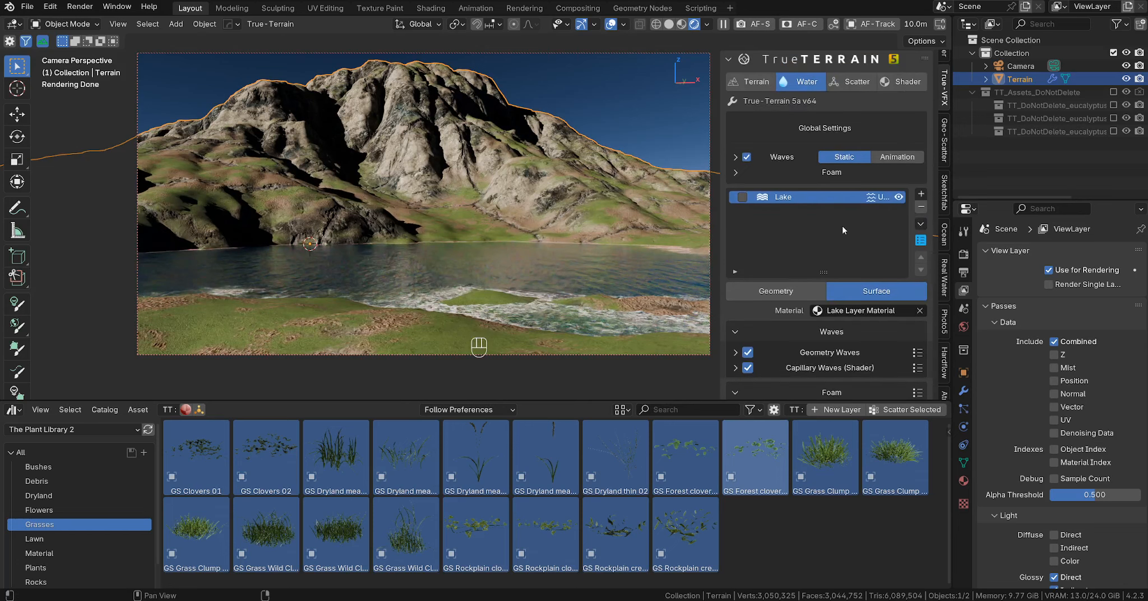
click(863, 87)
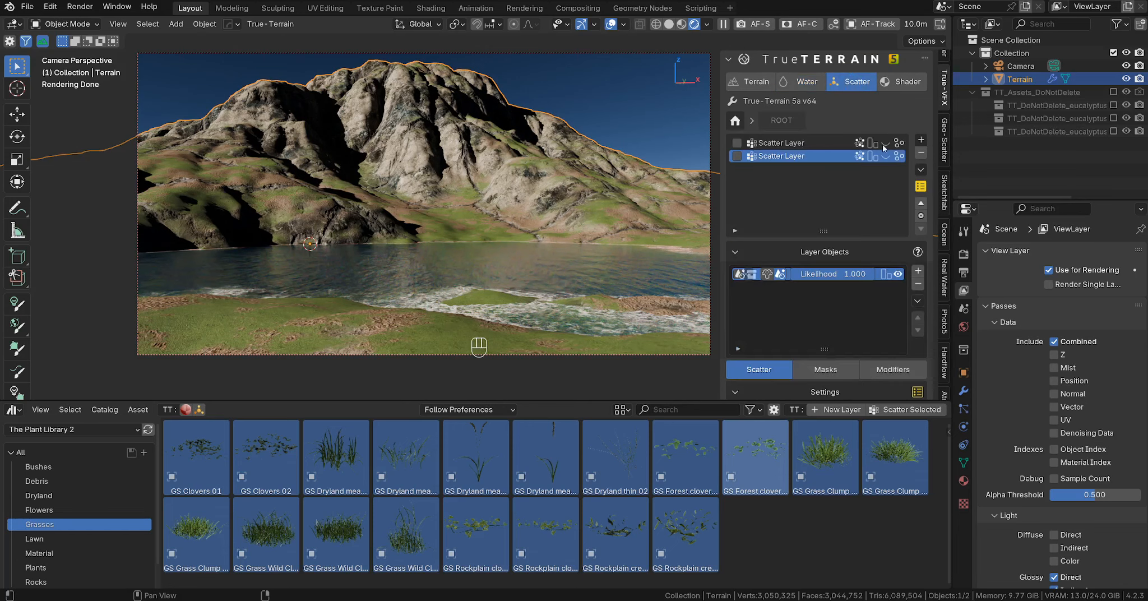
click(669, 25)
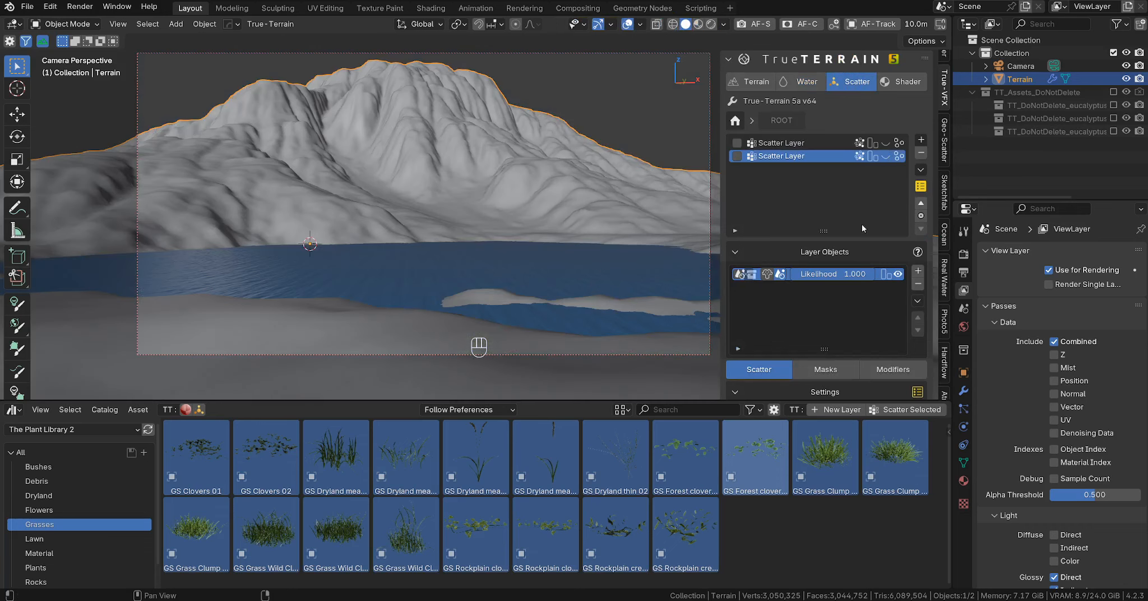
click(886, 143)
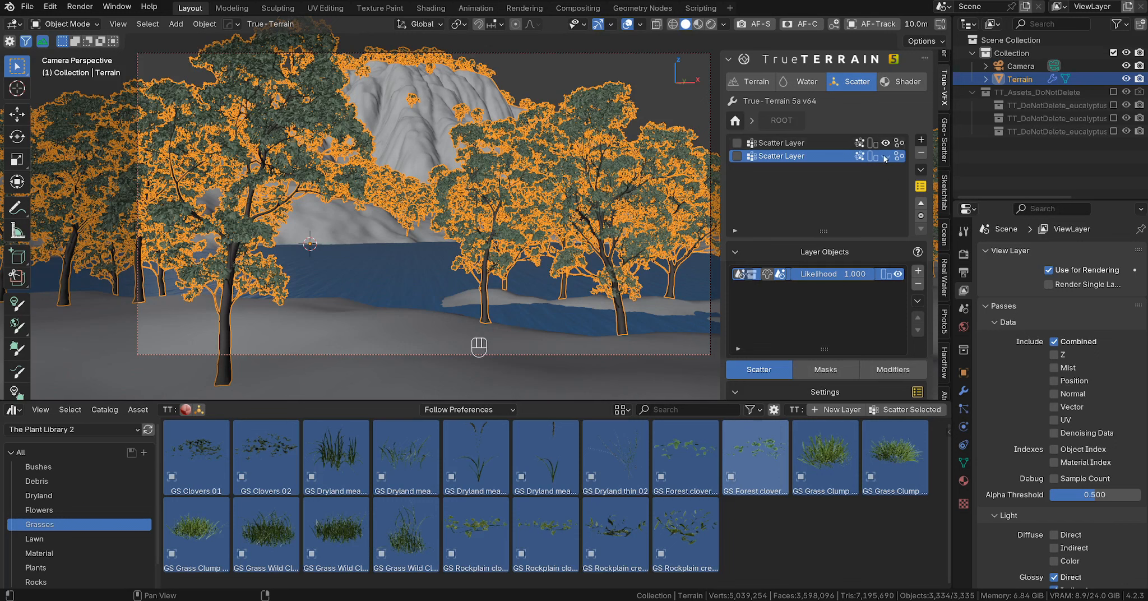
click(886, 157)
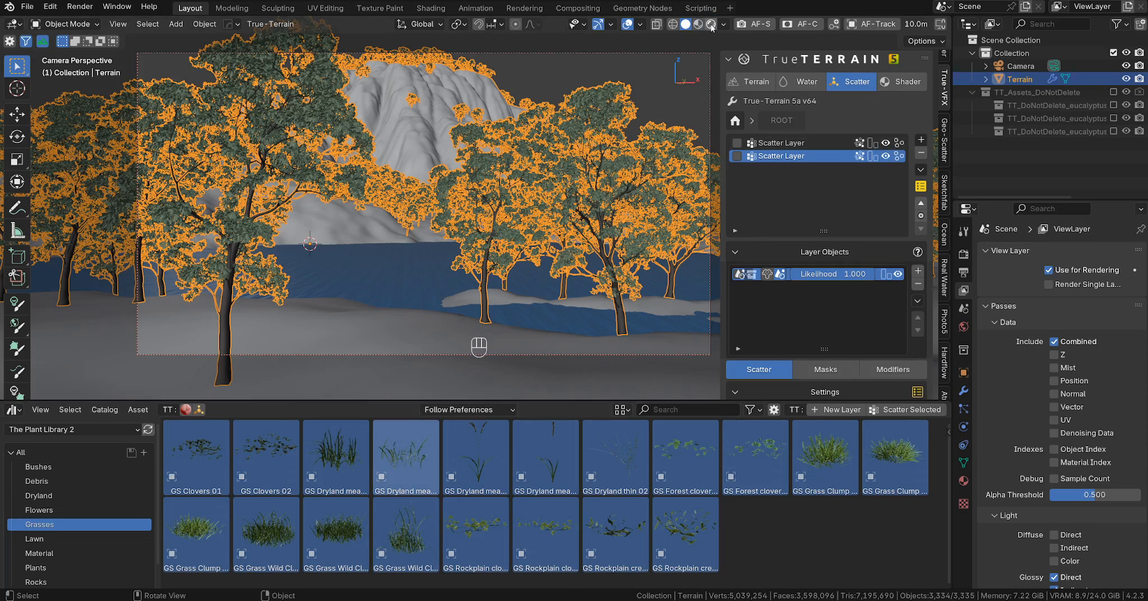
- Place Forest Rock 001 from the TT Library Objects asset library on the near shore in front of the lake inlet
click(57, 429)
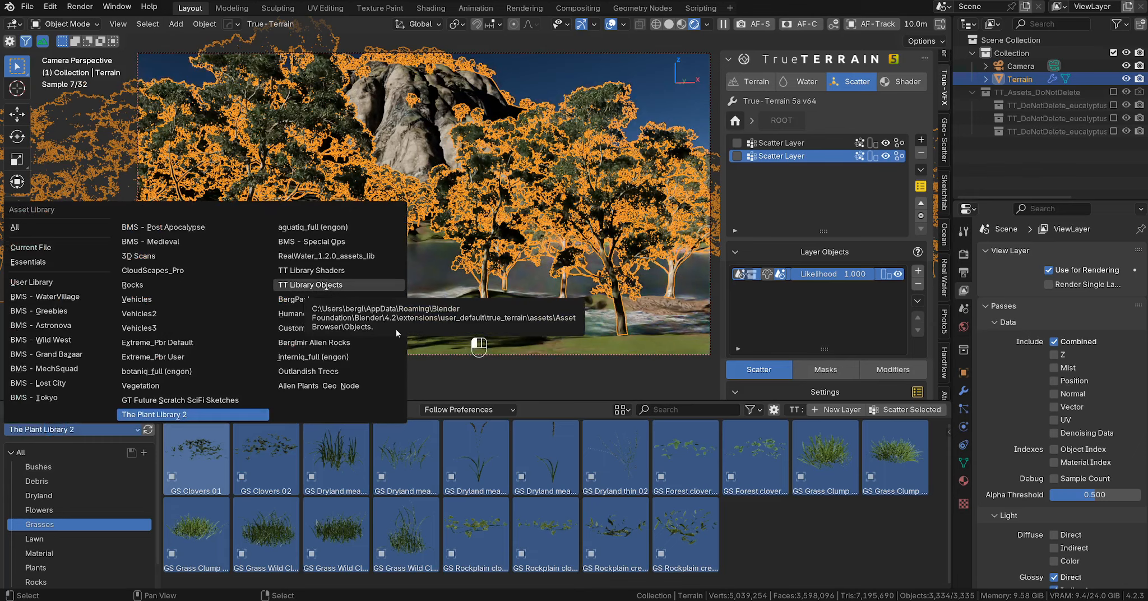
click(321, 285)
click(43, 466)
scroll(639, 493, down, 5)
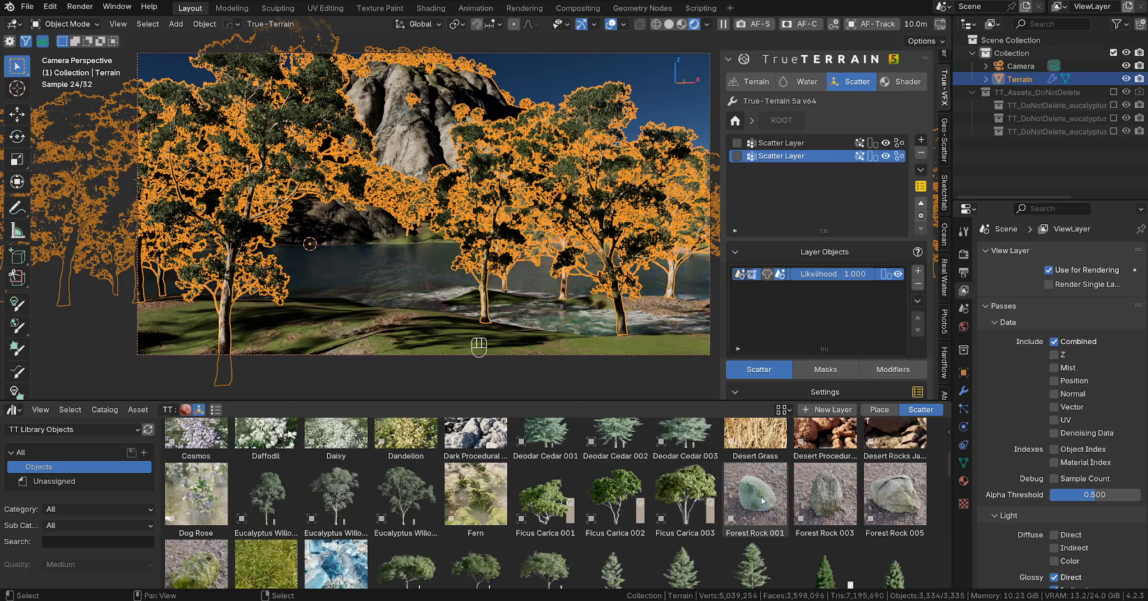
click(761, 500)
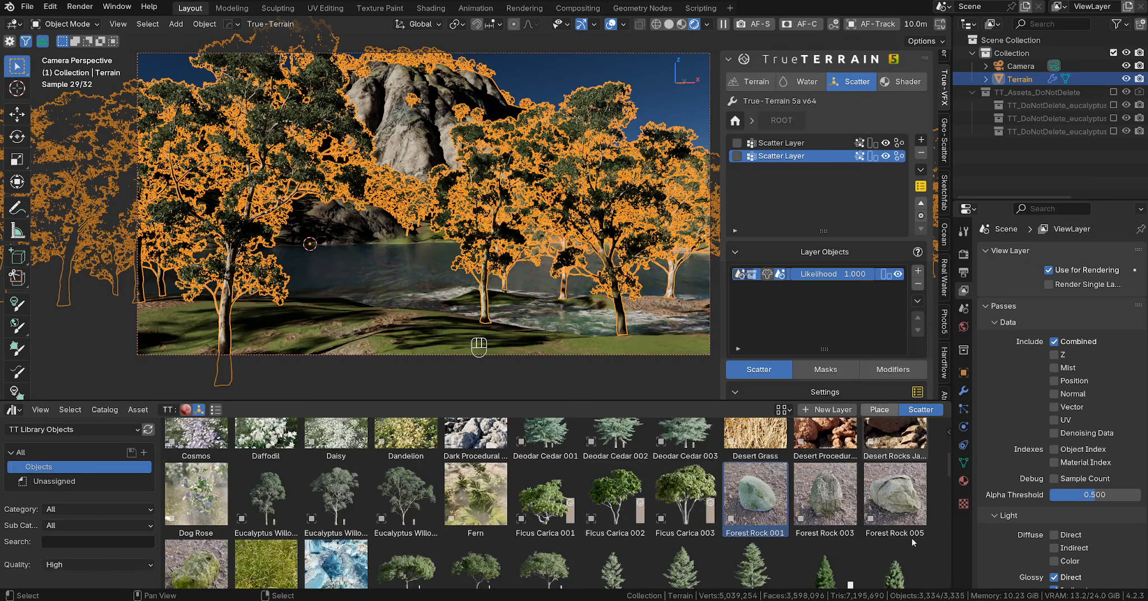
click(879, 413)
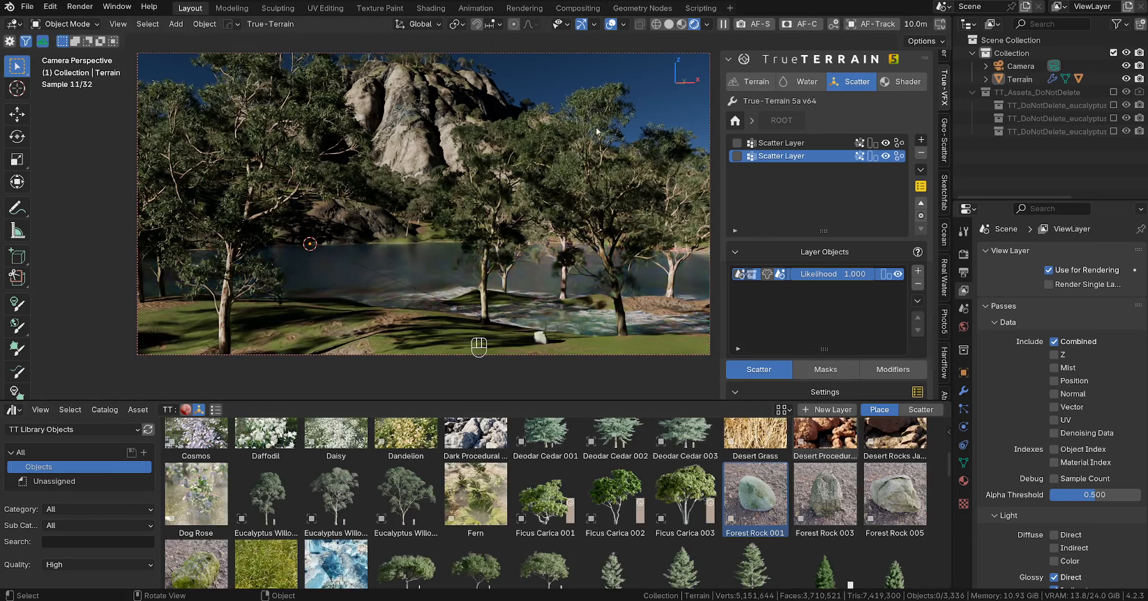
- In solid shading, place Forest Rock 003 beside the large foreground tree and the Large Rock Formation in the middle foreground
click(668, 23)
mouse_move(824, 493)
mouse_down()
mouse_move(538, 392)
mouse_move(245, 332)
mouse_move(261, 326)
mouse_up()
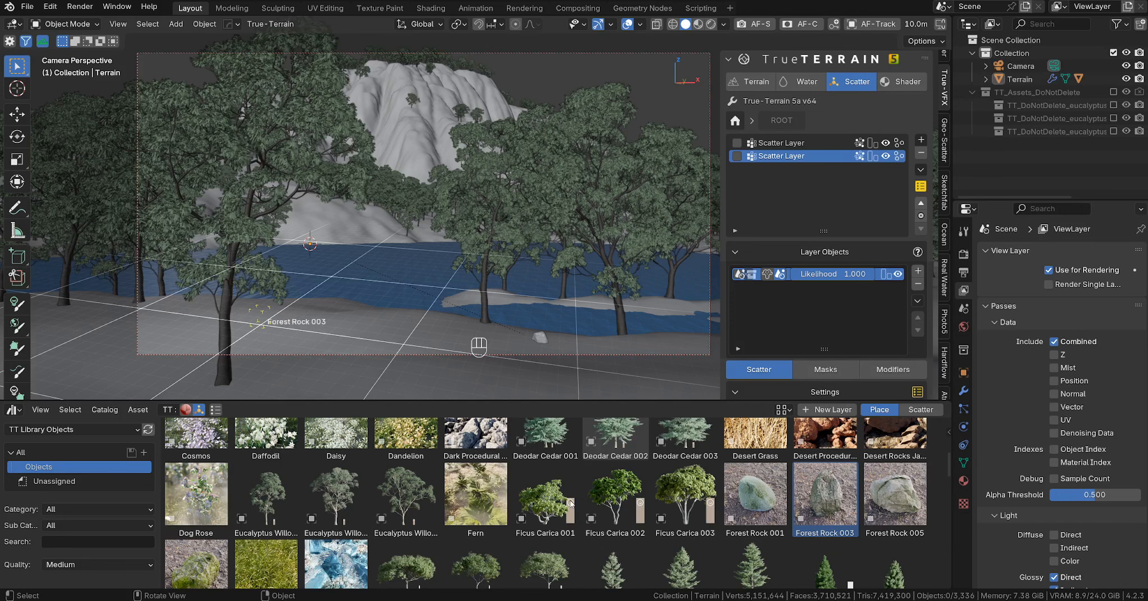
scroll(570, 502, down, 4)
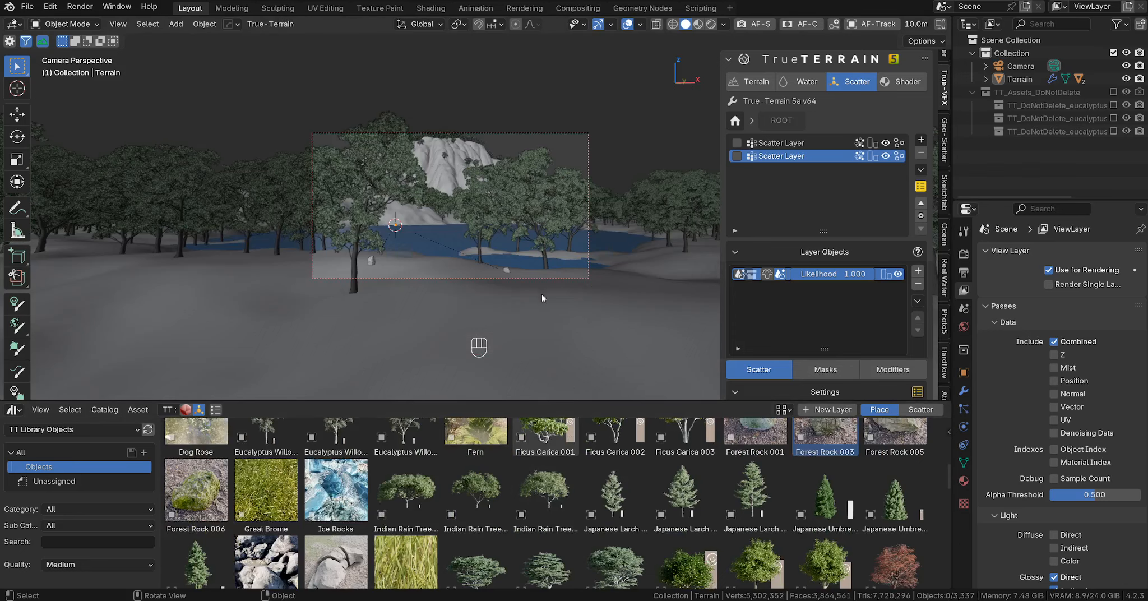
scroll(541, 297, up, 4)
scroll(343, 511, down, 3)
click(343, 511)
drag(388, 343, 390, 345)
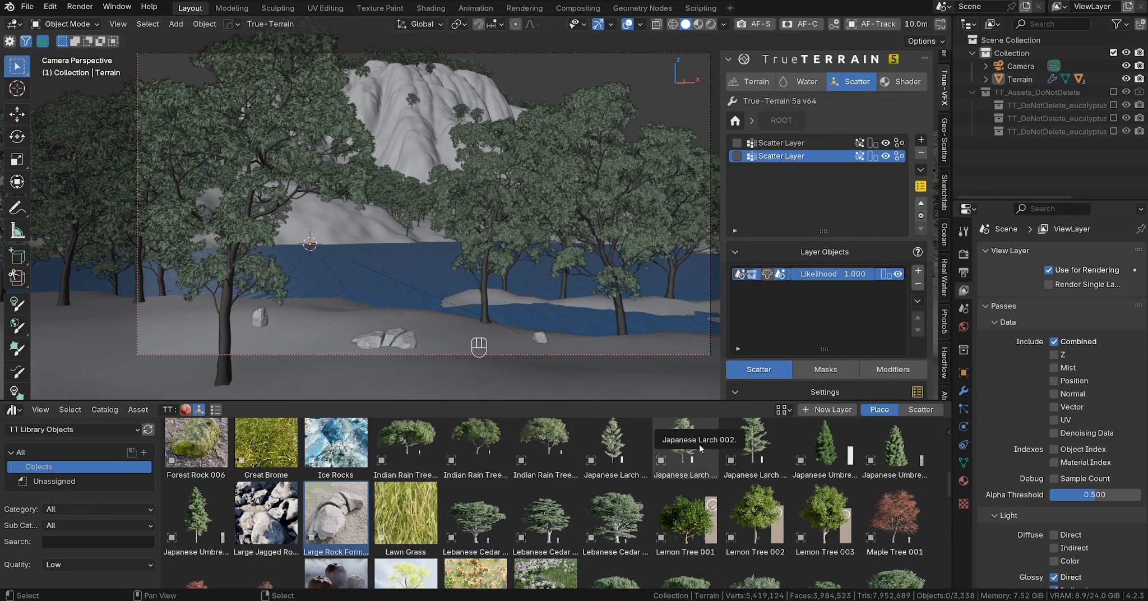
- Place Tree Stump 008 behind the large foreground tree, Tree Stump 014 near the camera frame's right edge and Tree Stump 005 by the inlet
scroll(608, 477, down, 3)
scroll(608, 476, down, 9)
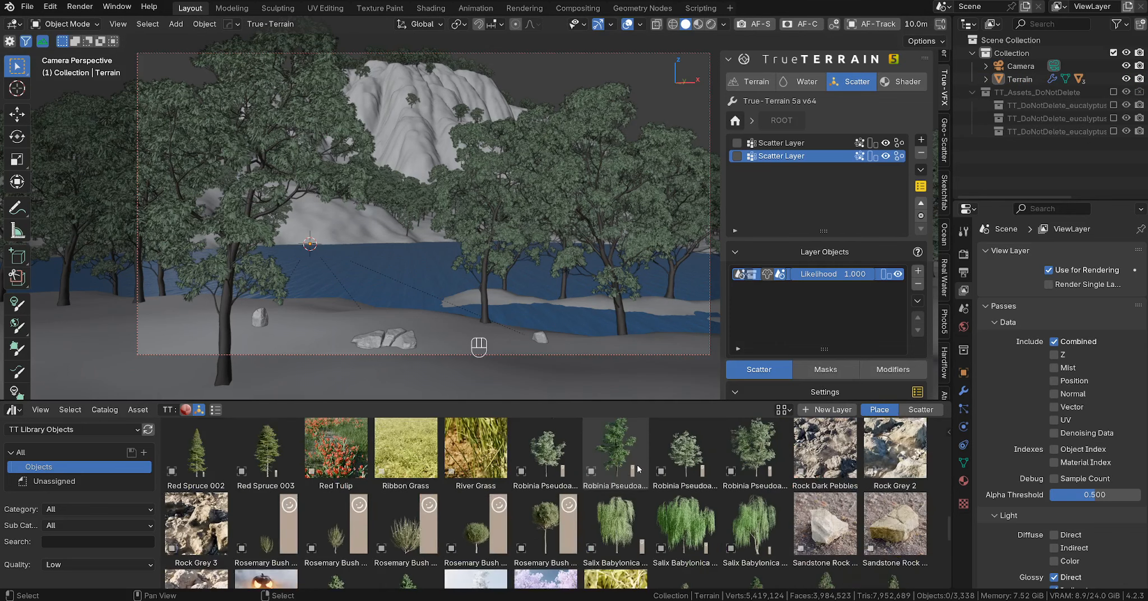
scroll(638, 465, down, 6)
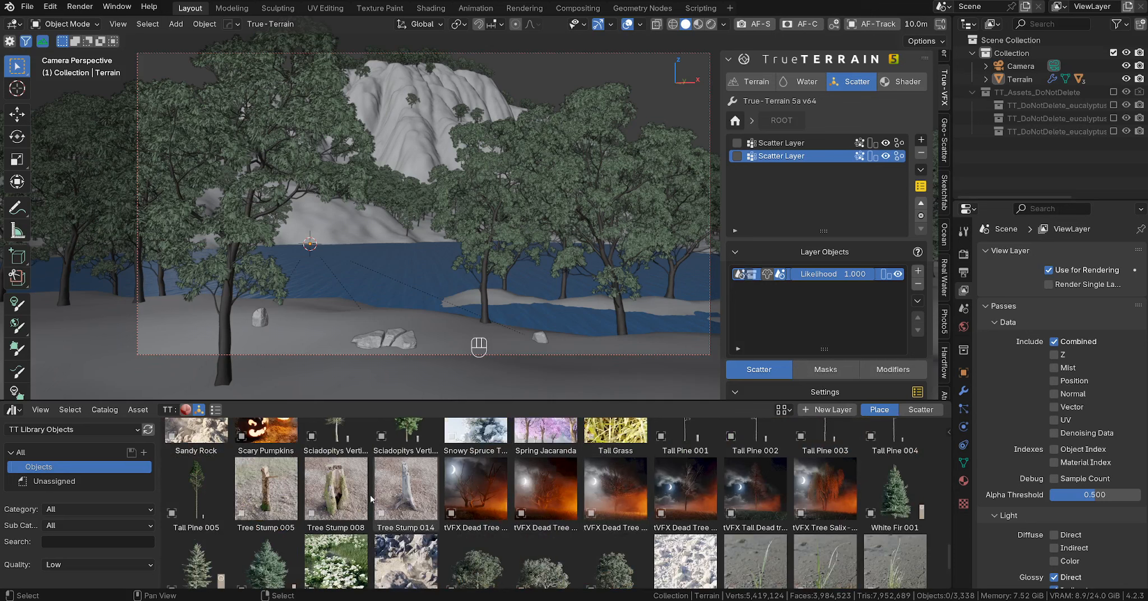
click(345, 509)
drag(344, 509, 175, 323)
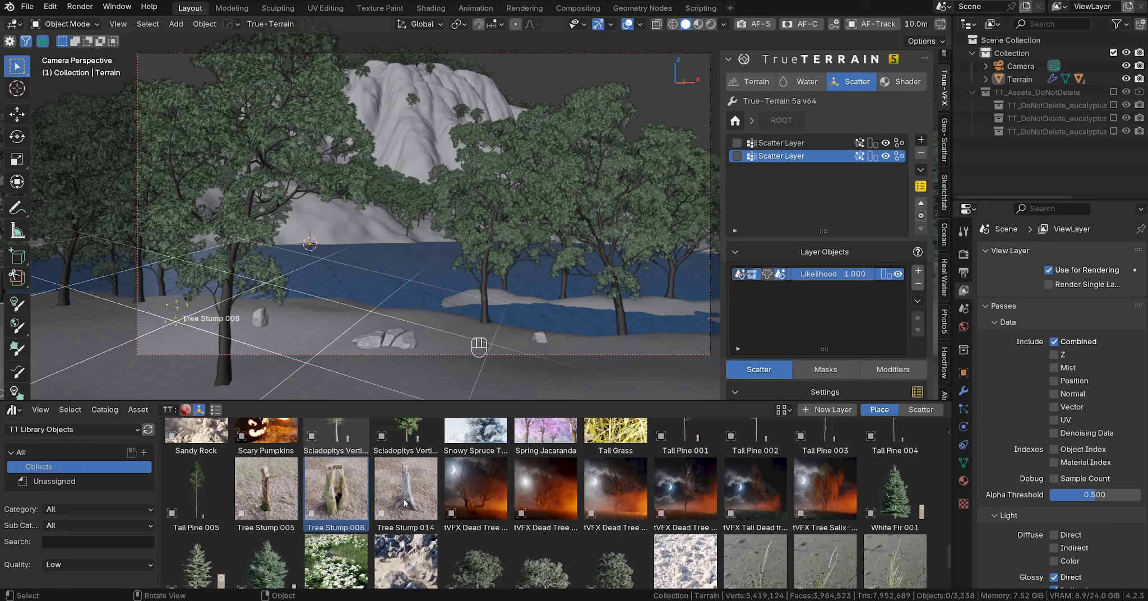
drag(404, 503, 664, 350)
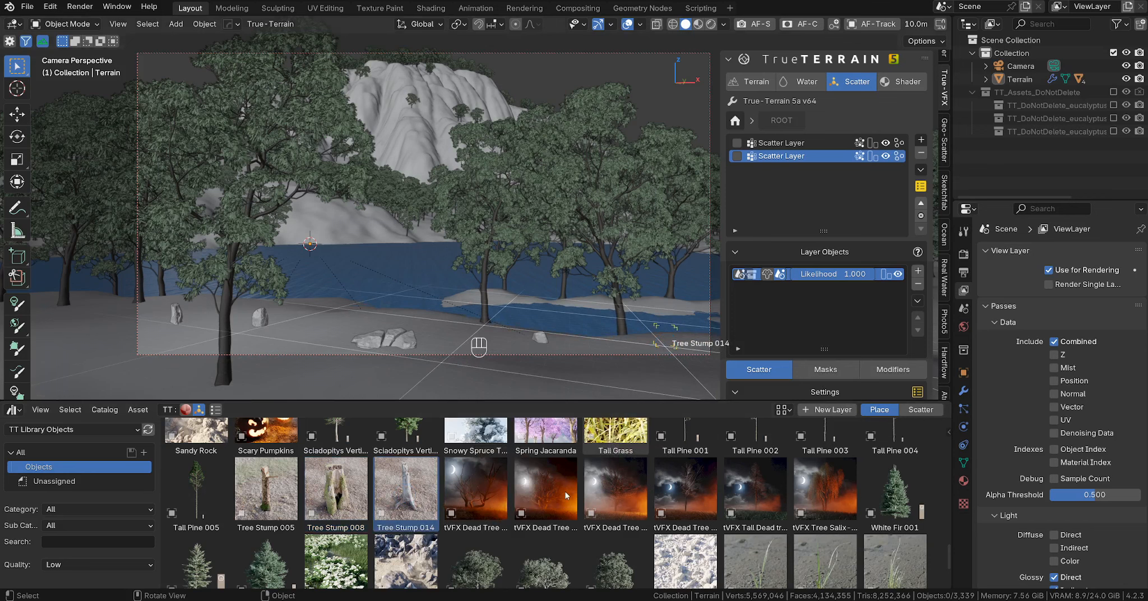
drag(266, 487, 584, 302)
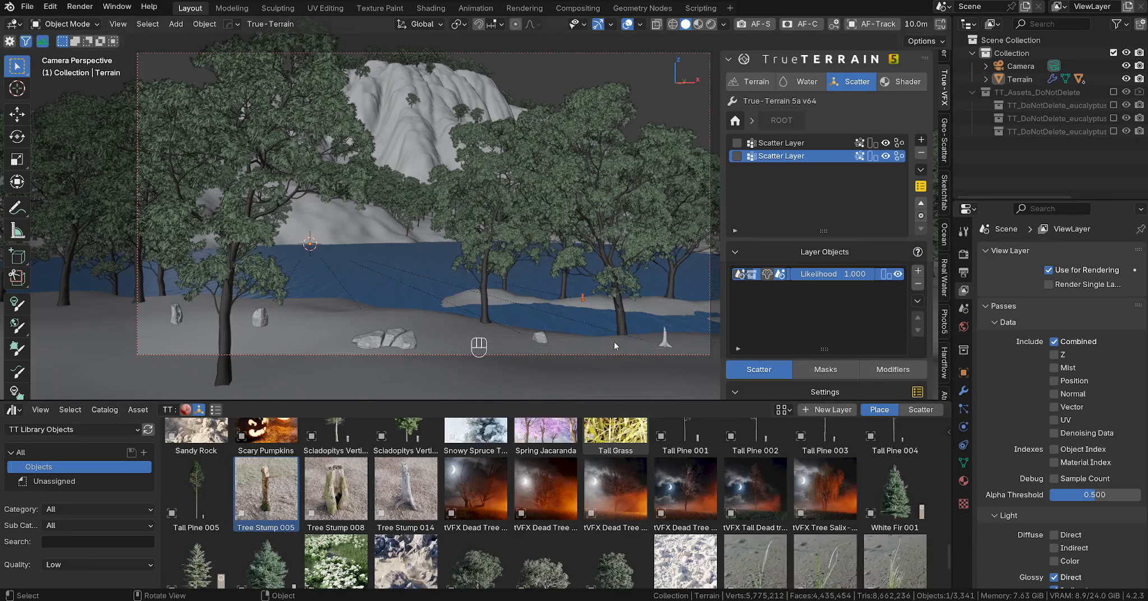
- Enlarge the 3D viewport over the asset browser and render the camera view with the placed rocks and stumps
drag(594, 399, 594, 570)
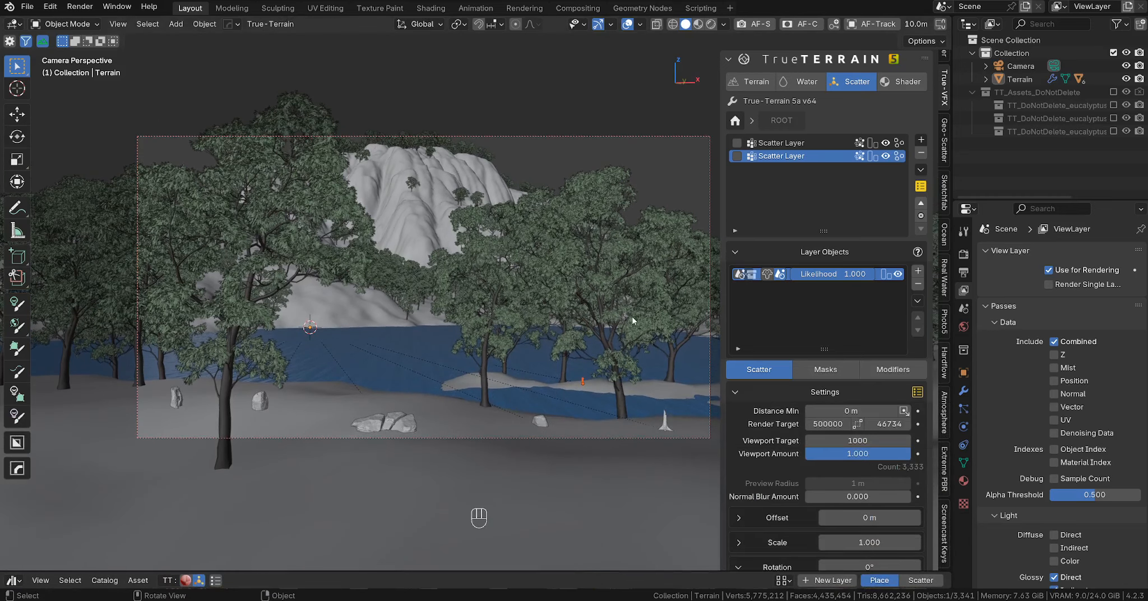
key(F12)
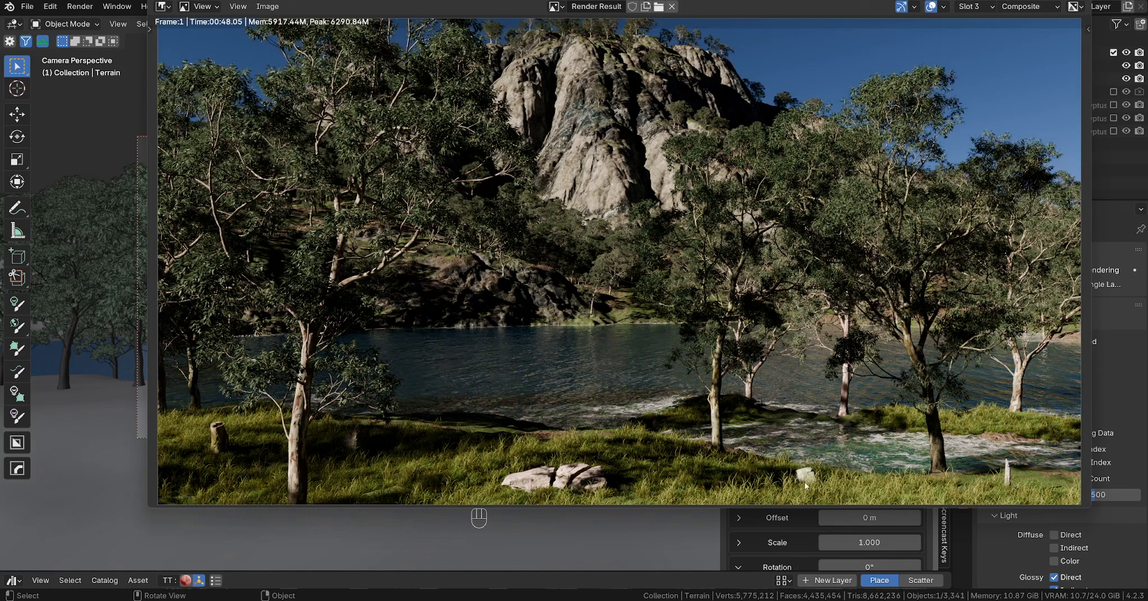
scroll(615, 152, down, 1)
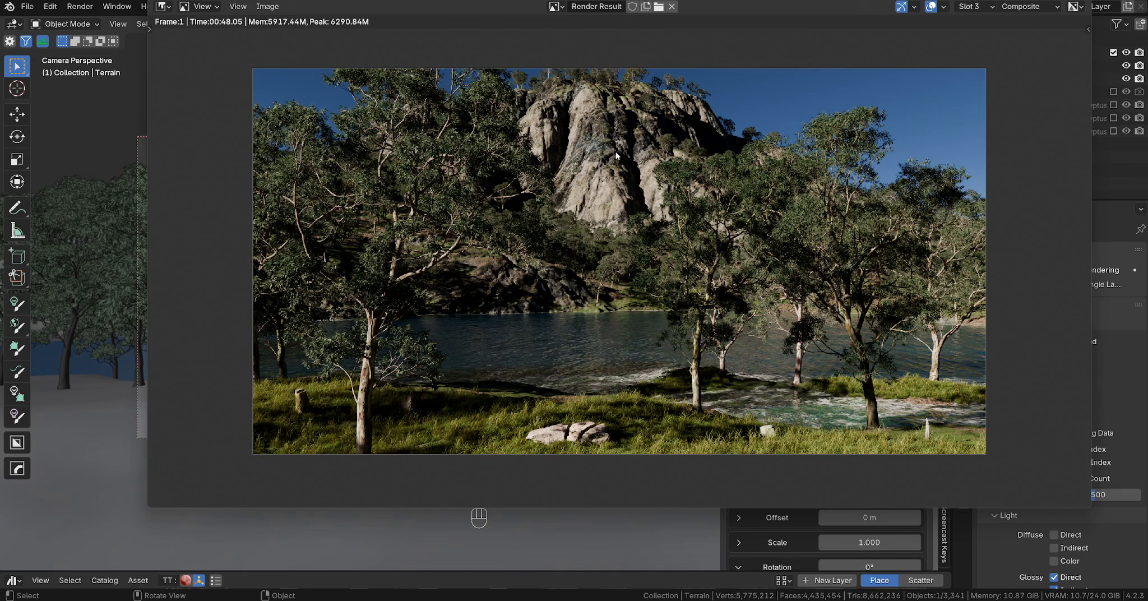